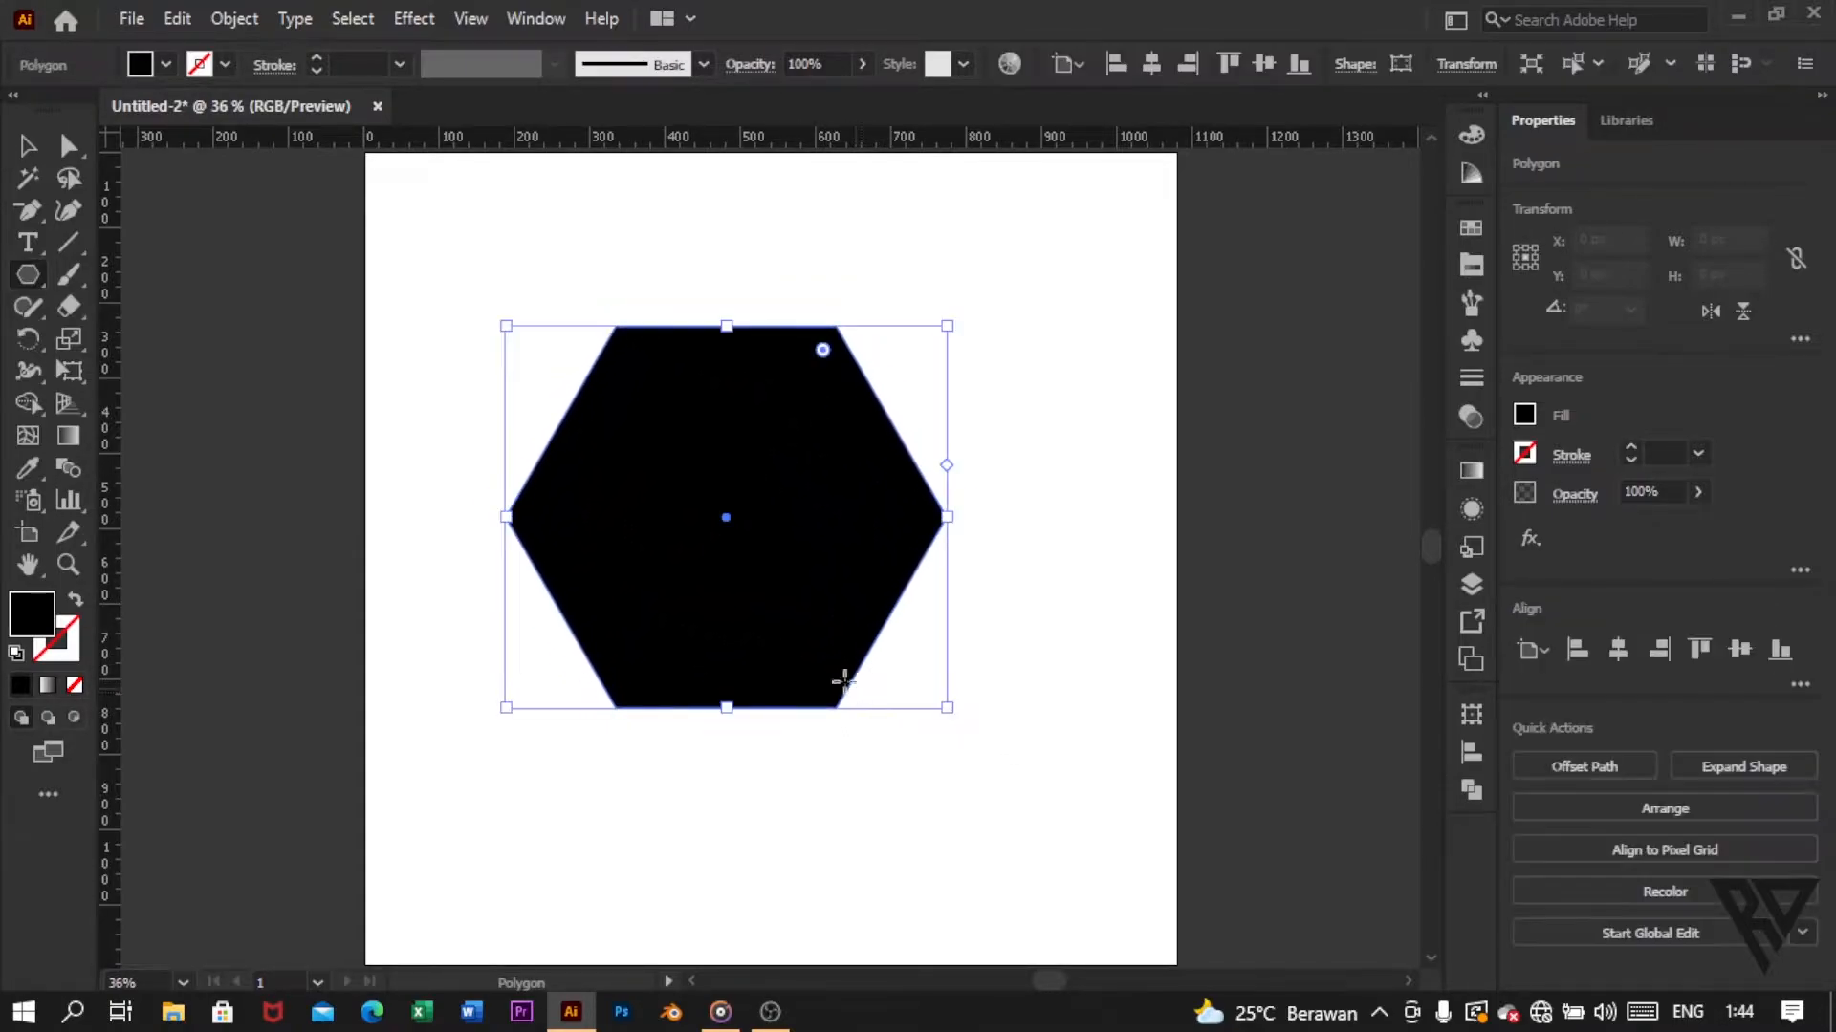
Step: Remove the hexagon's fill and give it a 3 pt stroke
left_click(27, 148)
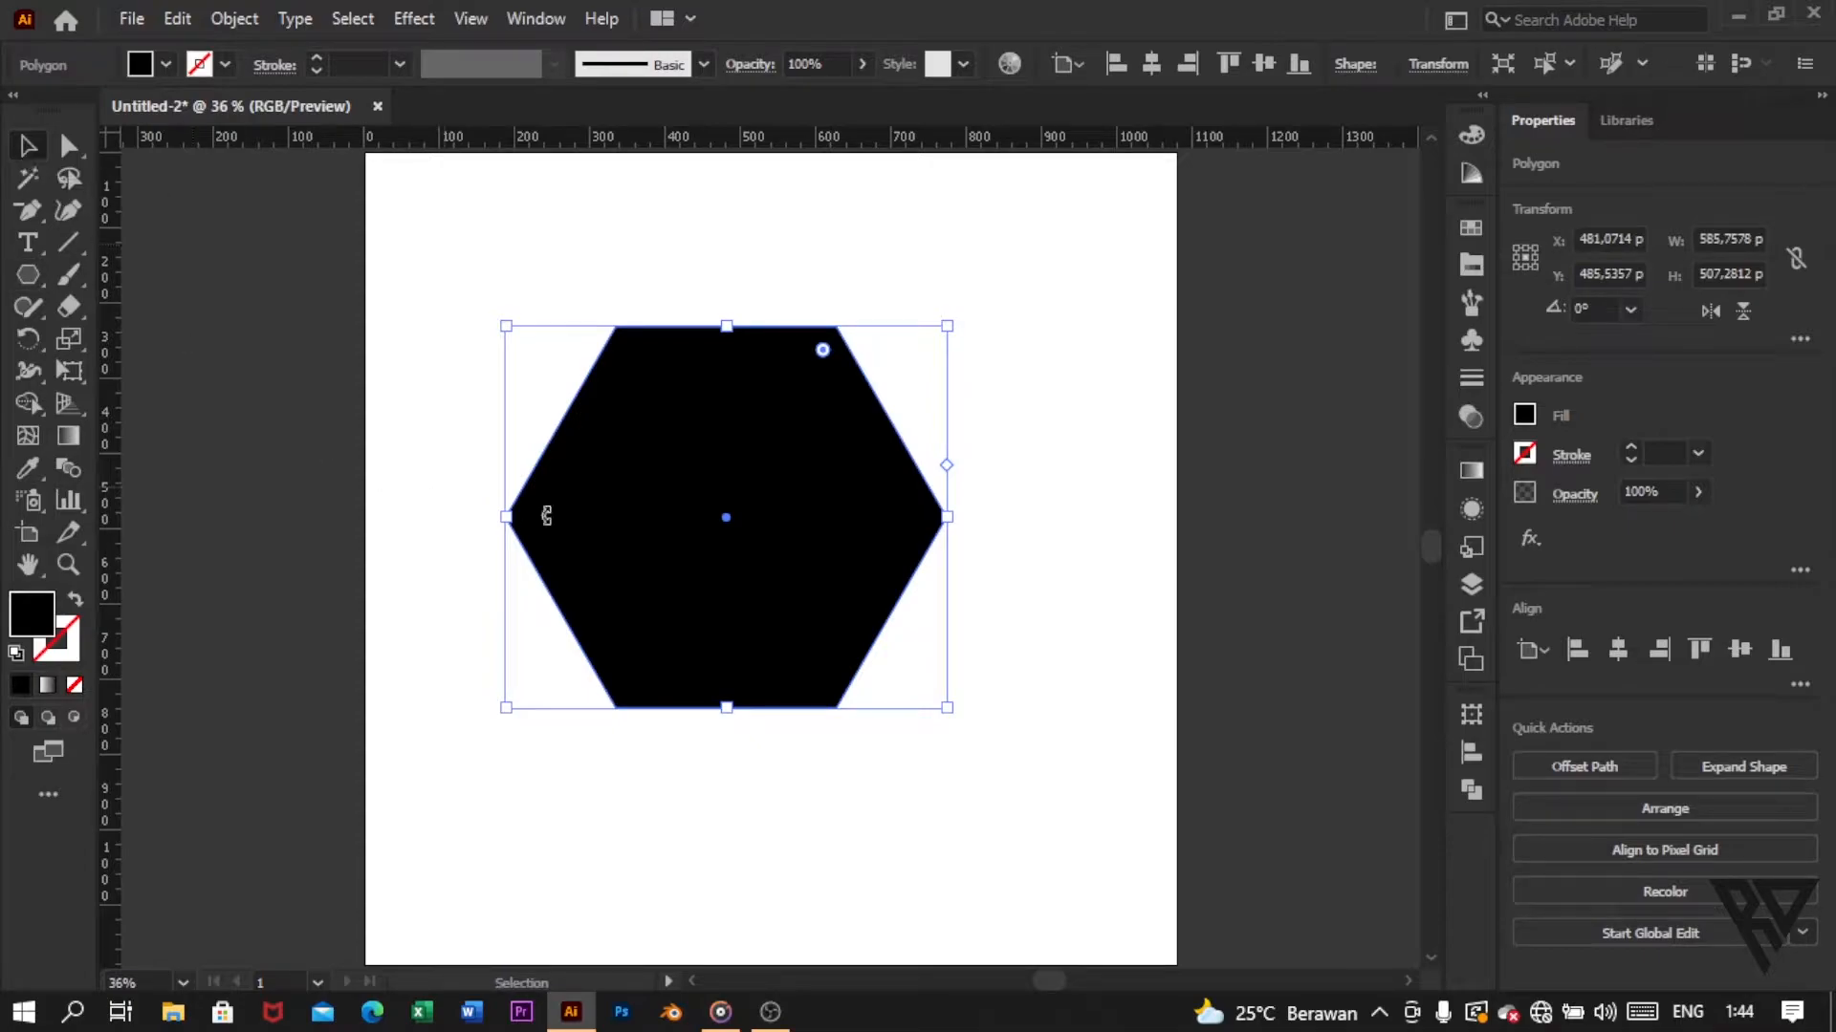
left_click(1525, 415)
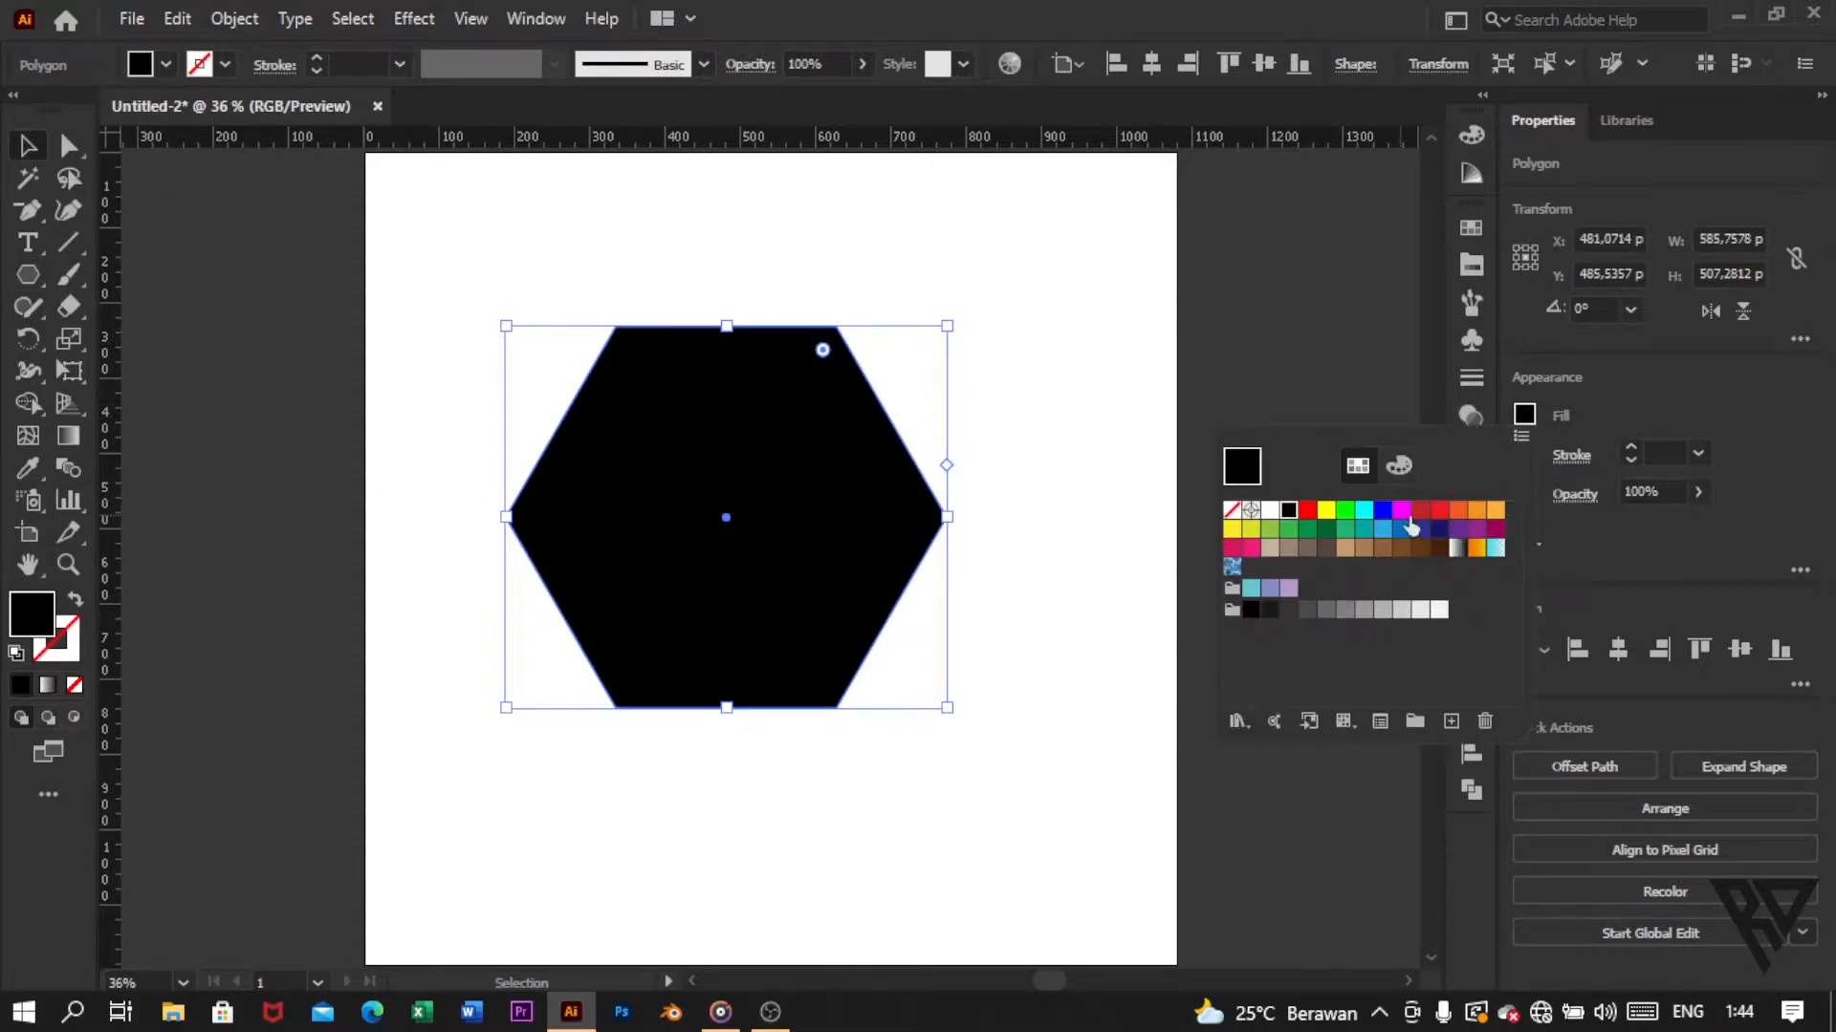
left_click(1230, 511)
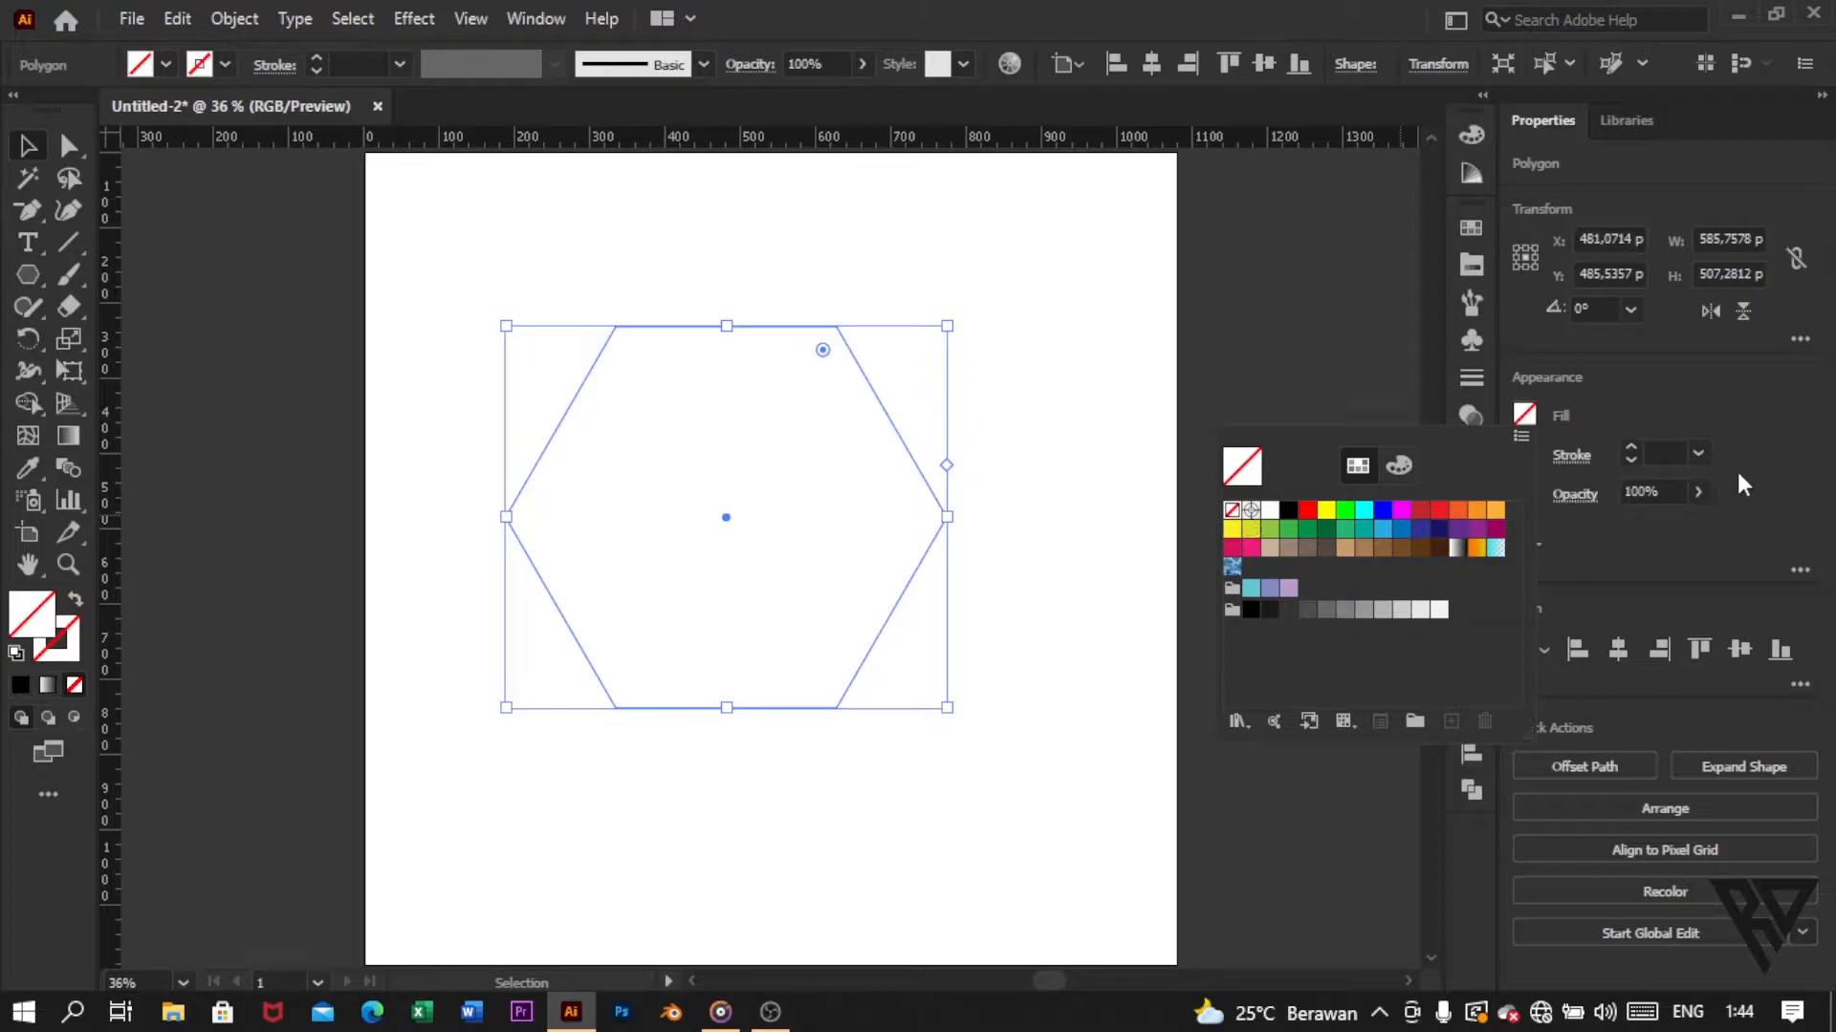
left_click(1699, 453)
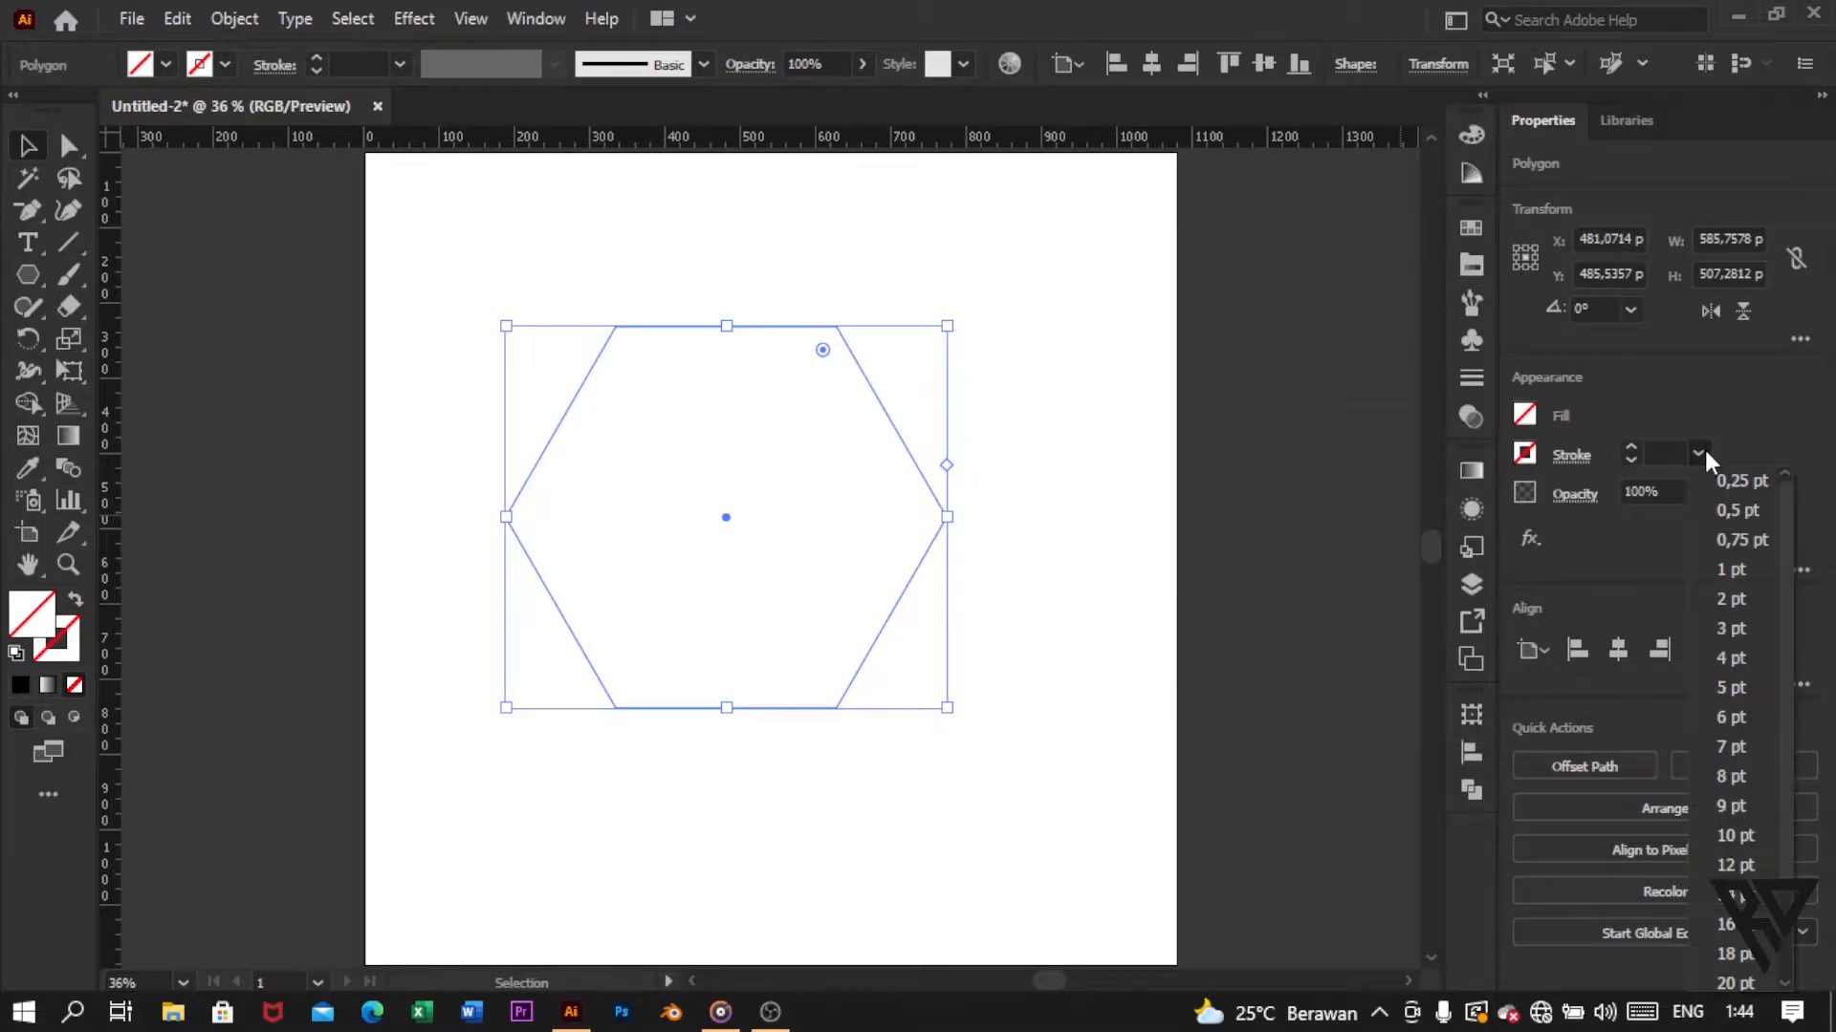
left_click(1727, 639)
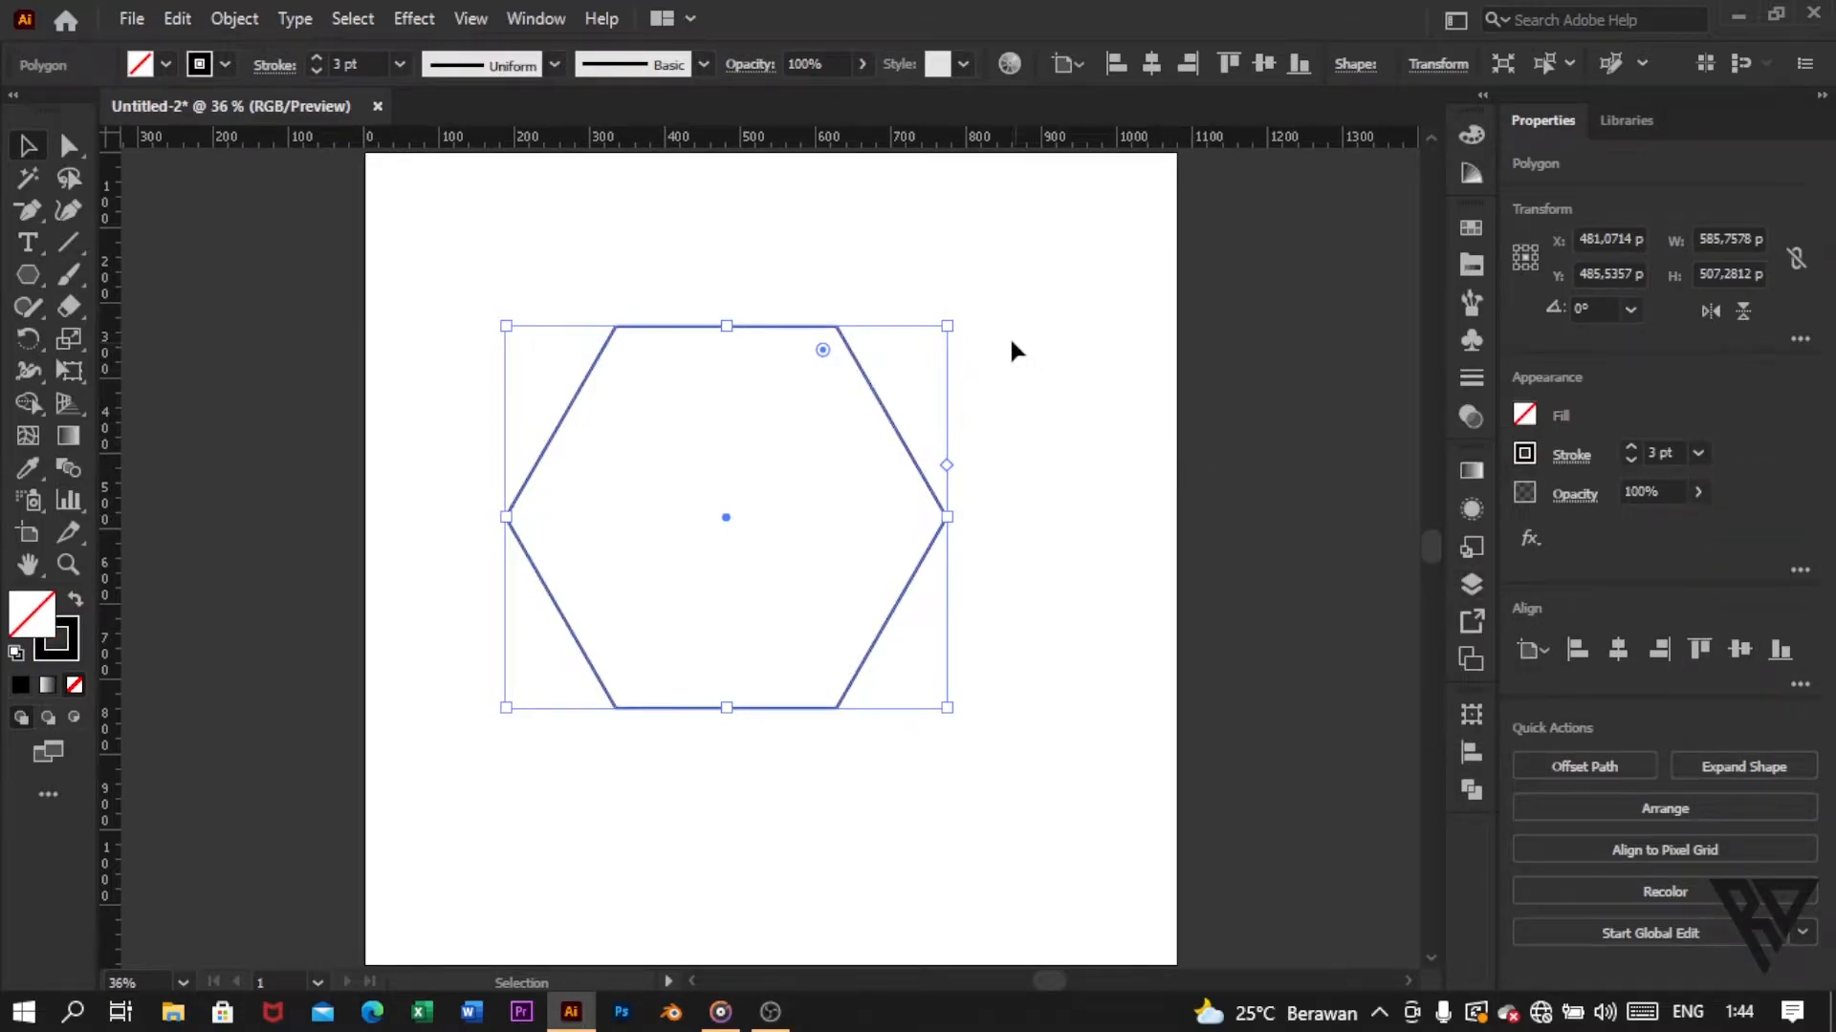
Step: Rotate the hexagon to 90° and centre it horizontally and vertically on the artboard
left_click(1631, 310)
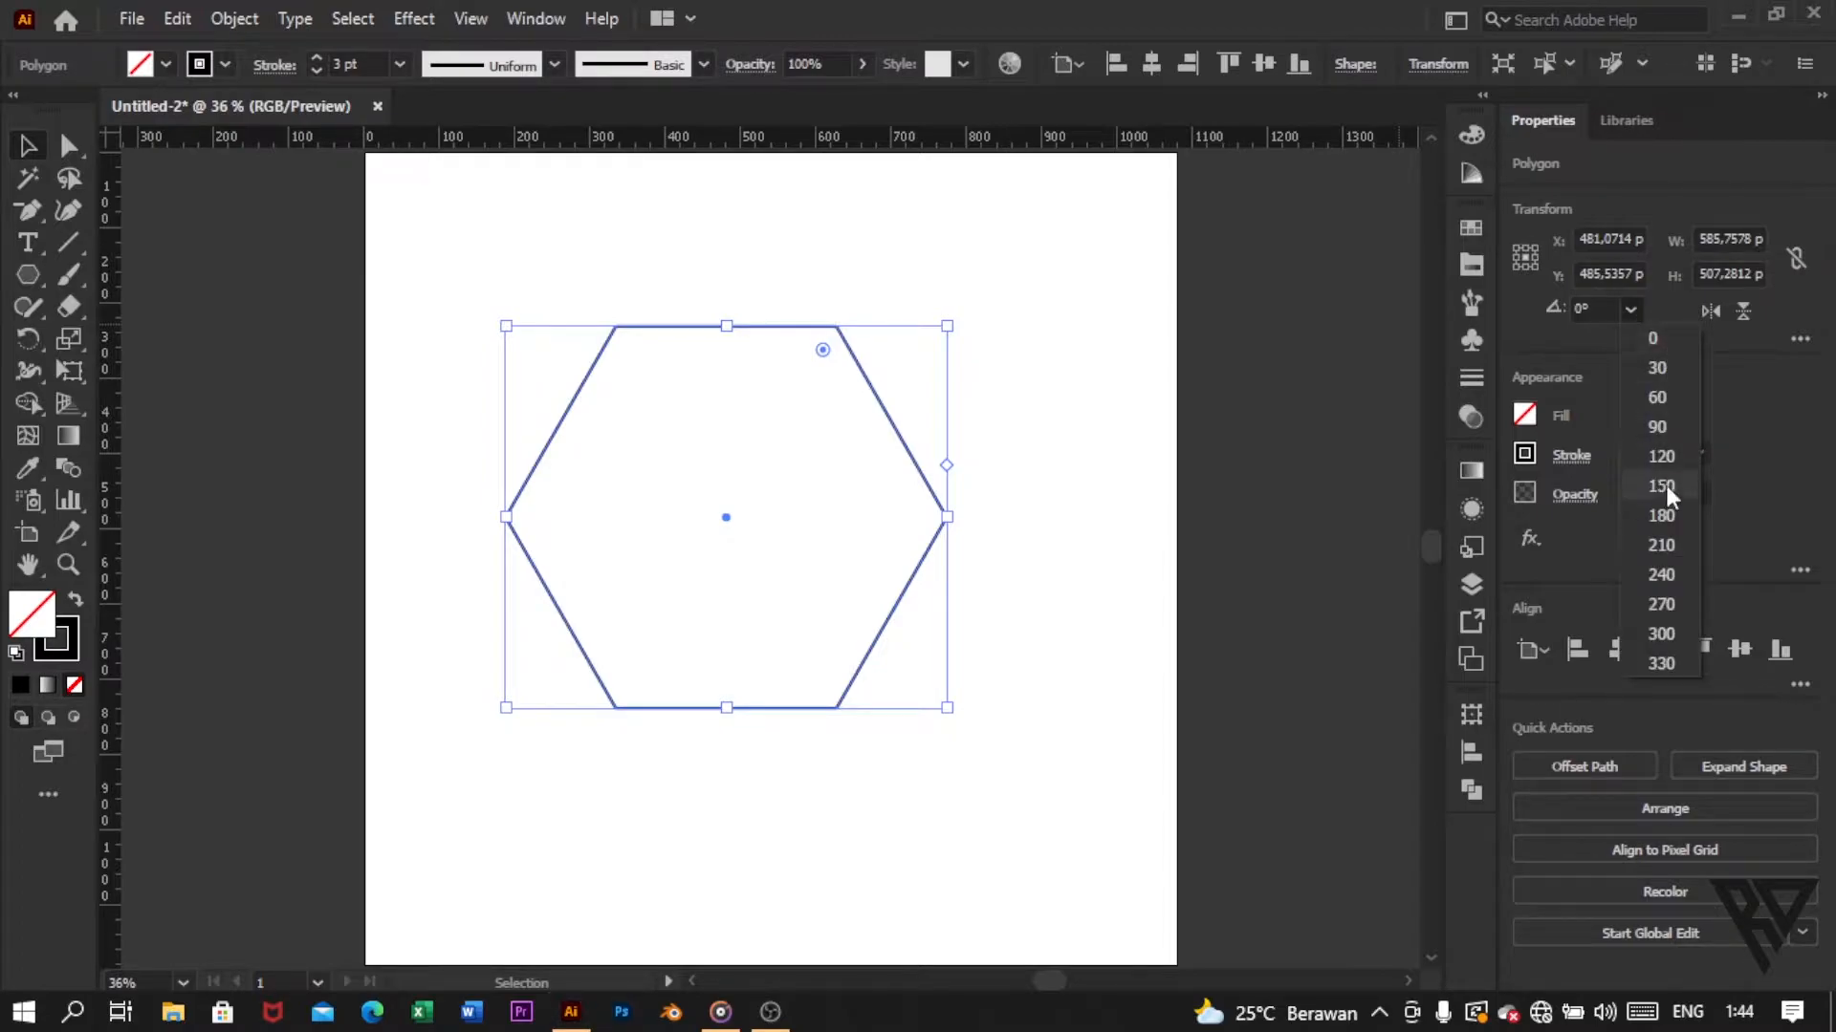
left_click(1650, 430)
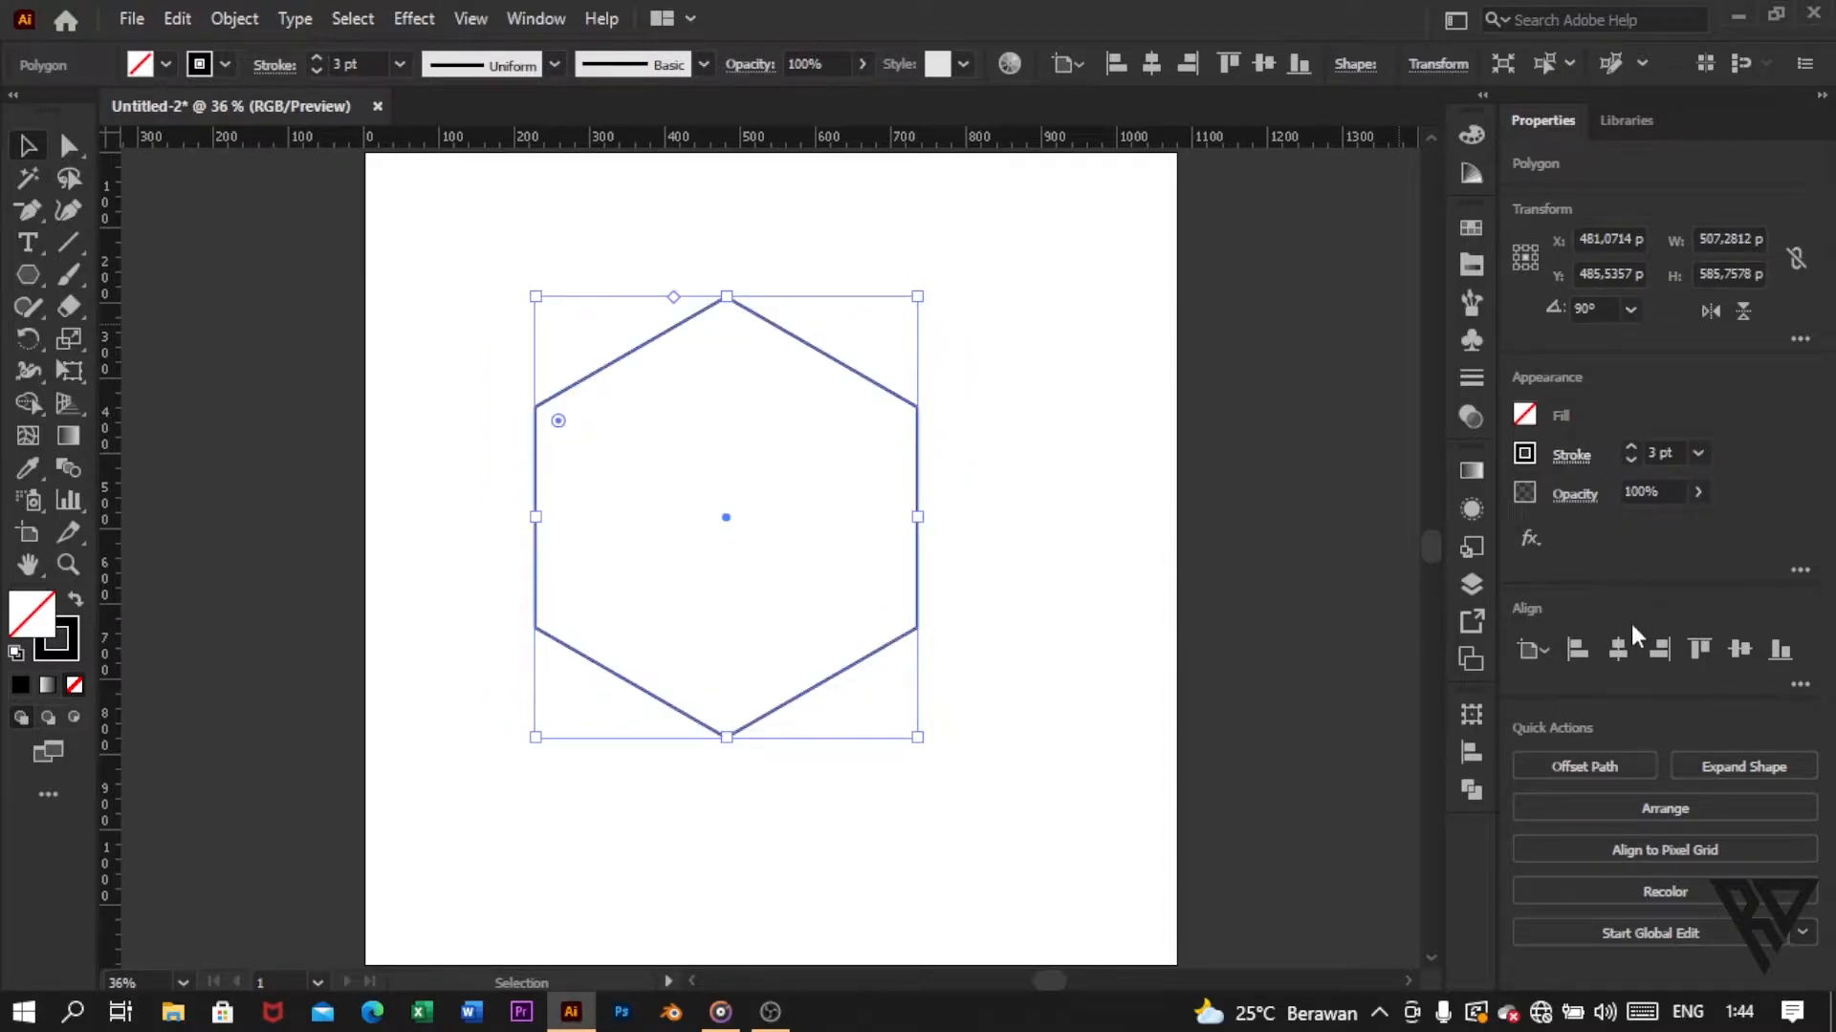
left_click(1620, 649)
left_click(1740, 650)
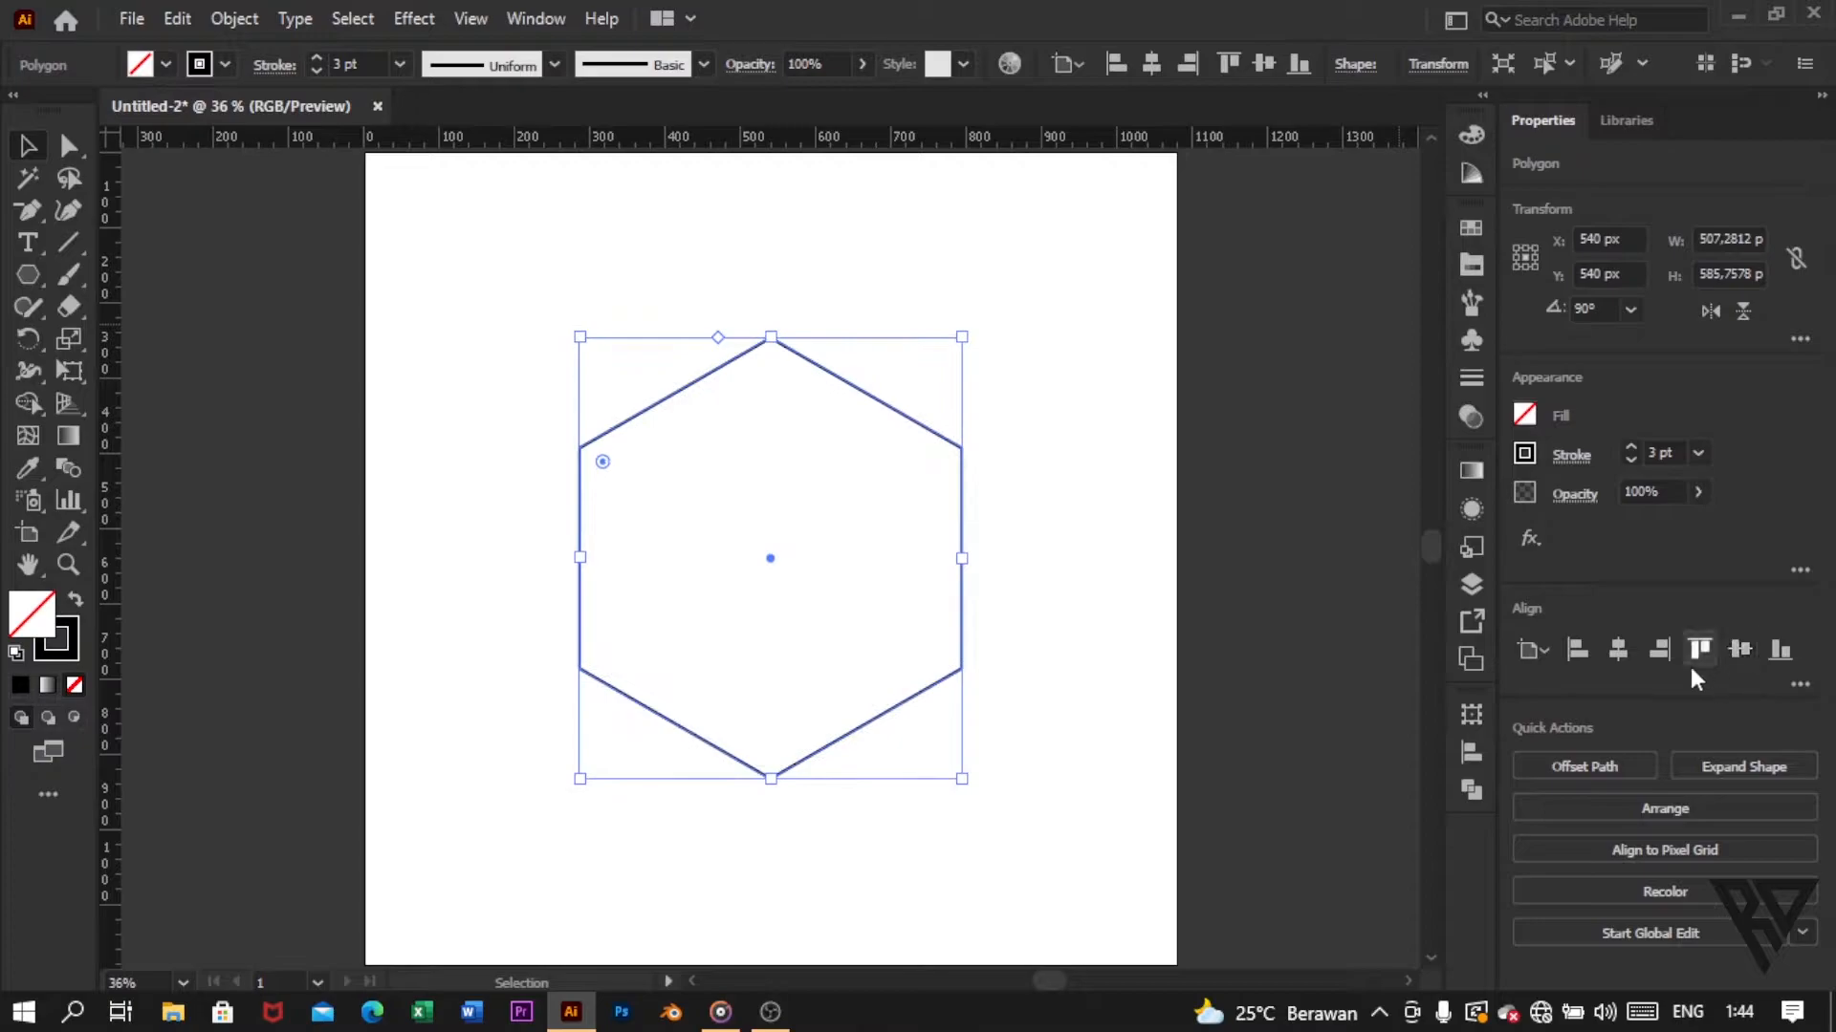
Step: Create a larger outer hexagon by offsetting the hexagon's path by 85 px with miter joins
left_click(1602, 762)
left_click(1197, 502)
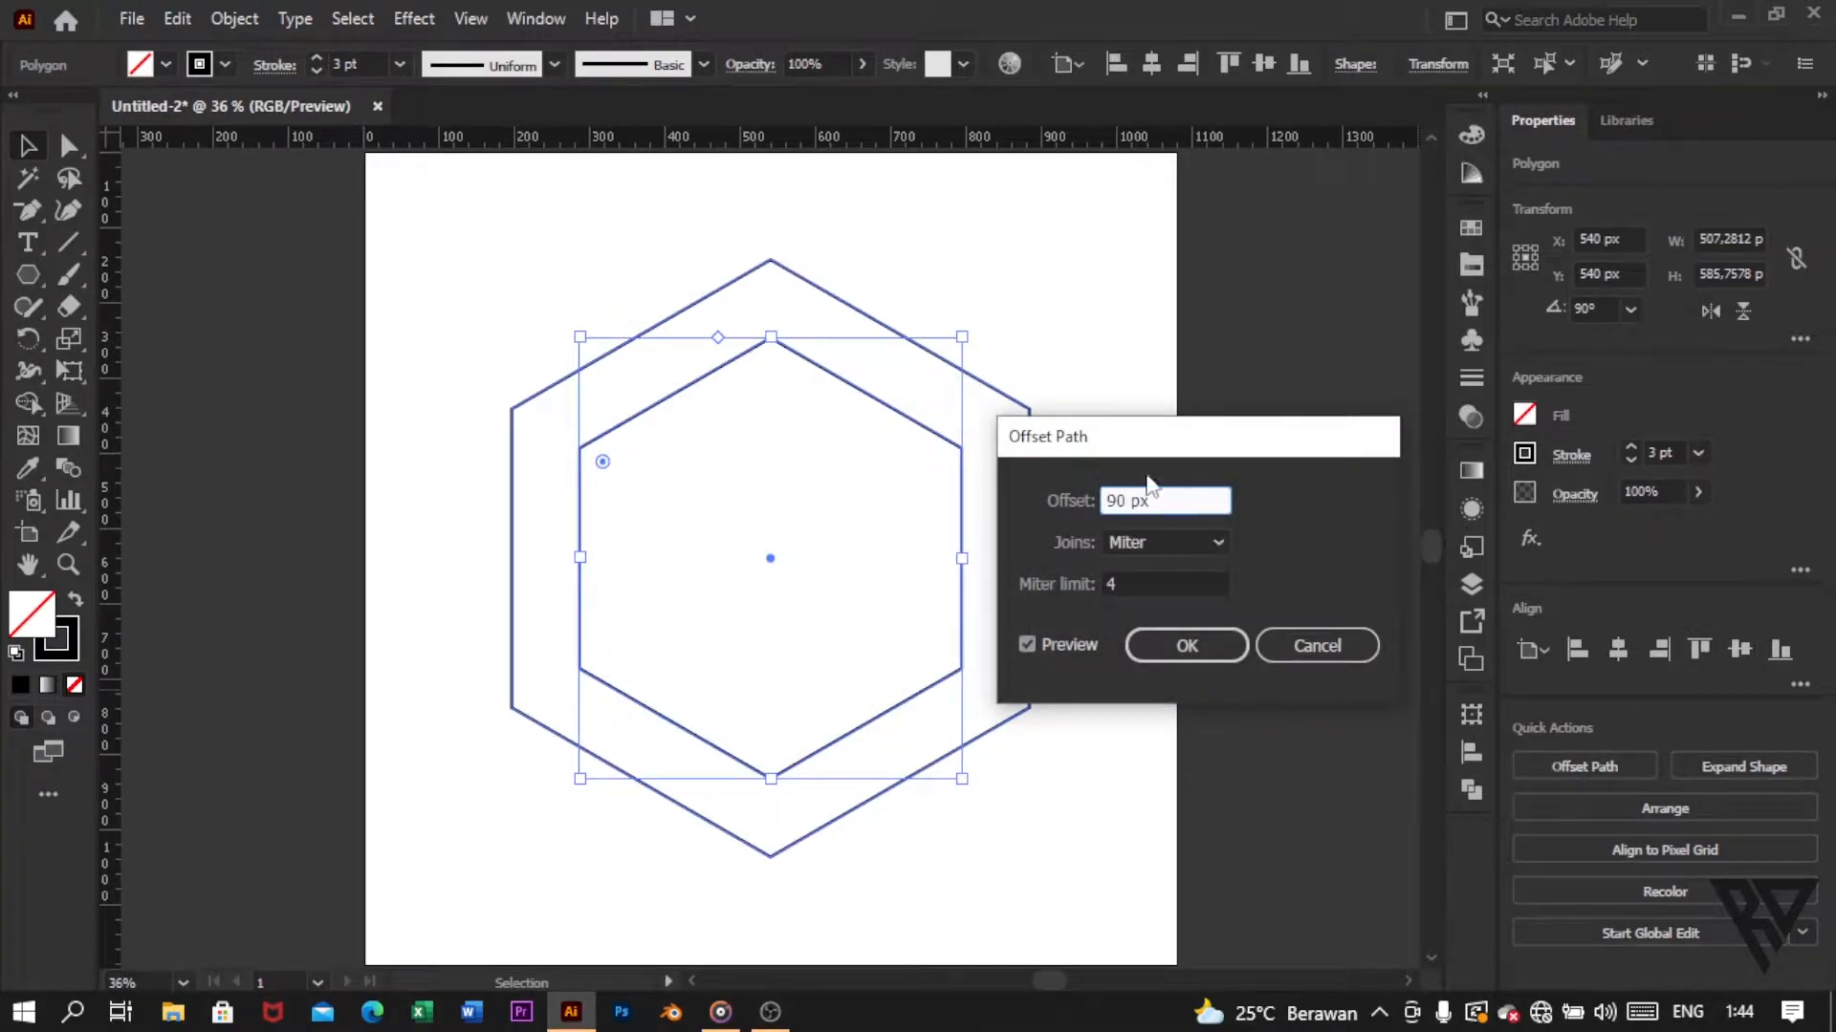
left_click_drag(1160, 502, 1067, 516)
type("85")
left_click(1207, 647)
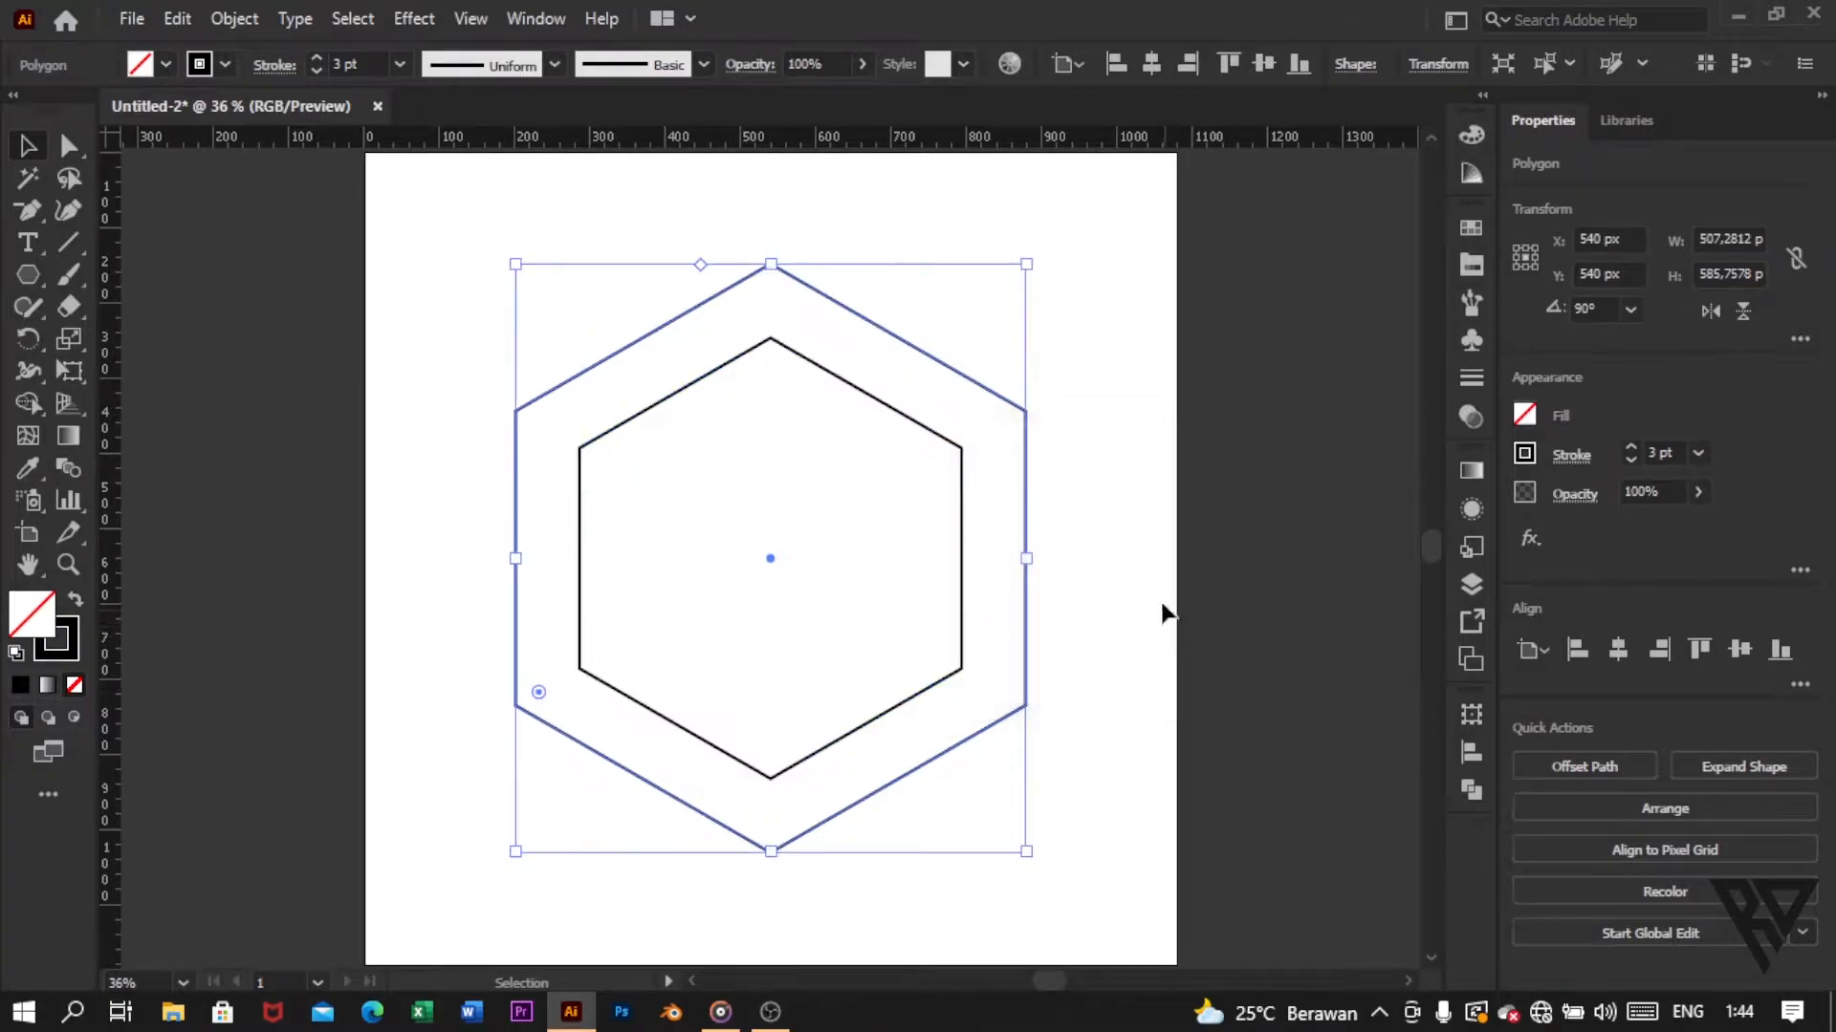
left_click(1106, 562)
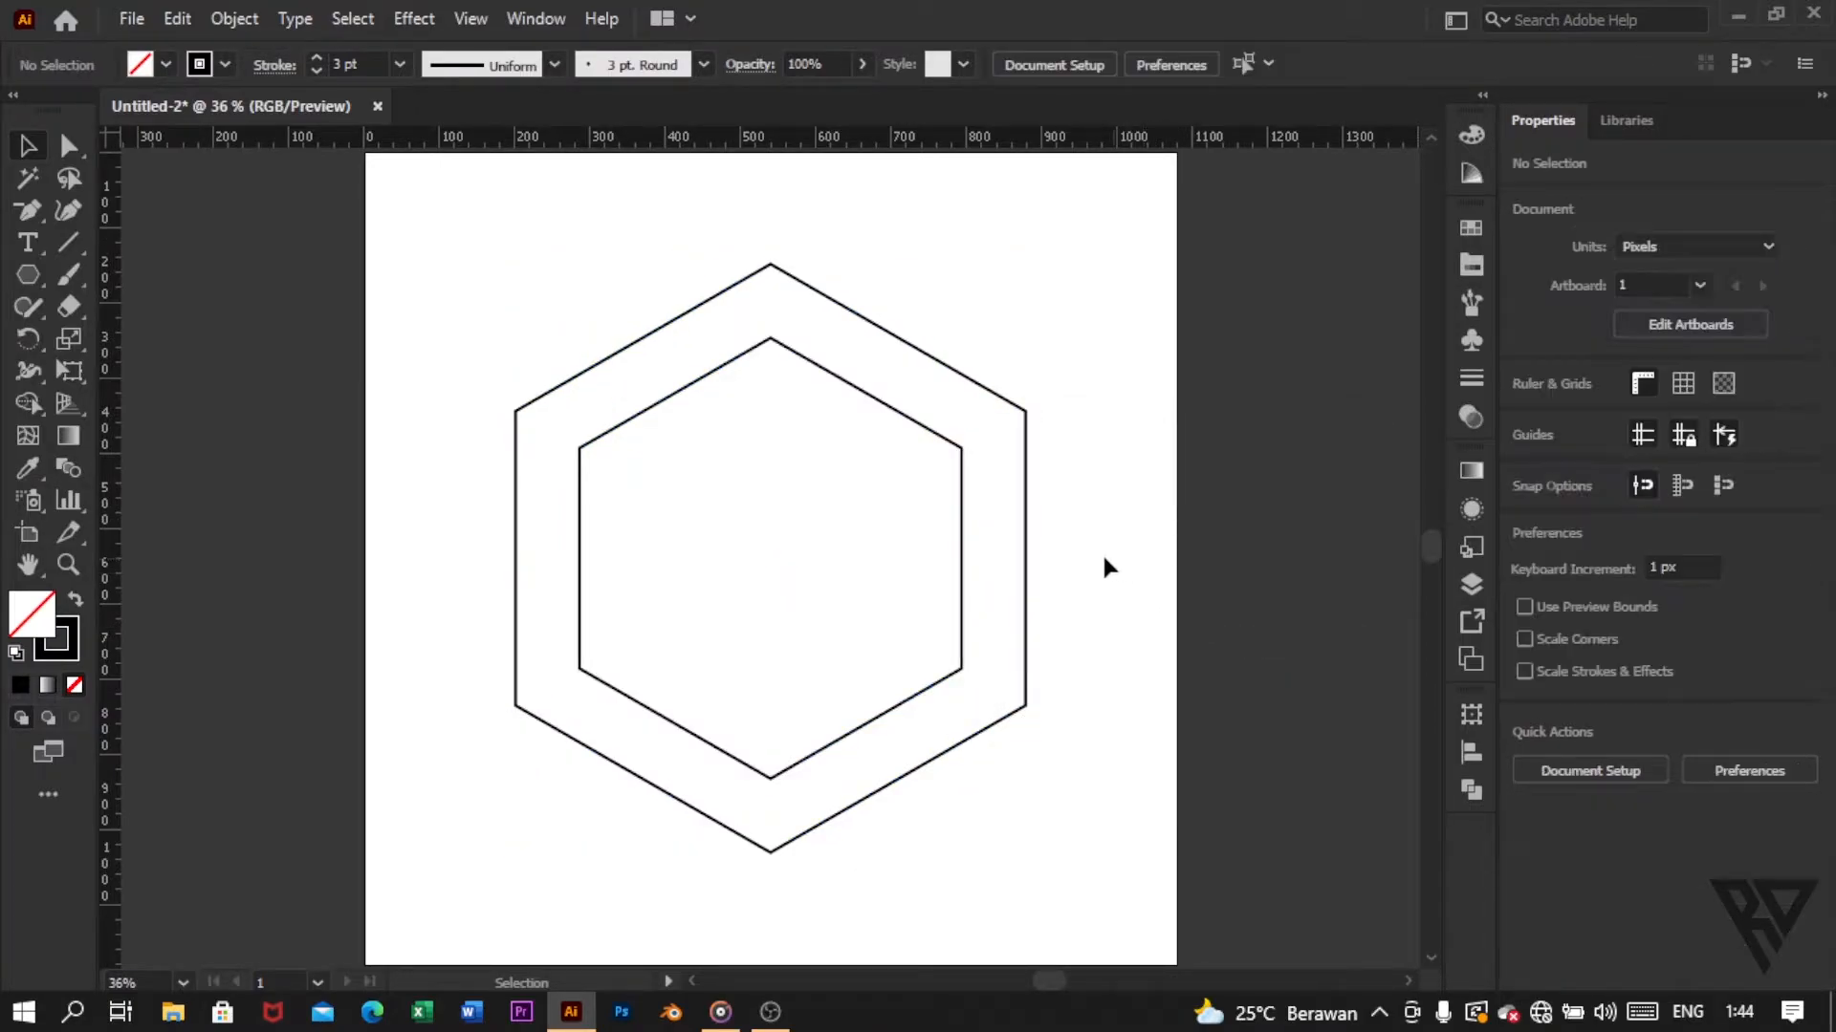
Step: Draw a tall vertical rectangle about 104 px wide and 929 px high over the left part of the hexagons
left_click(30, 271)
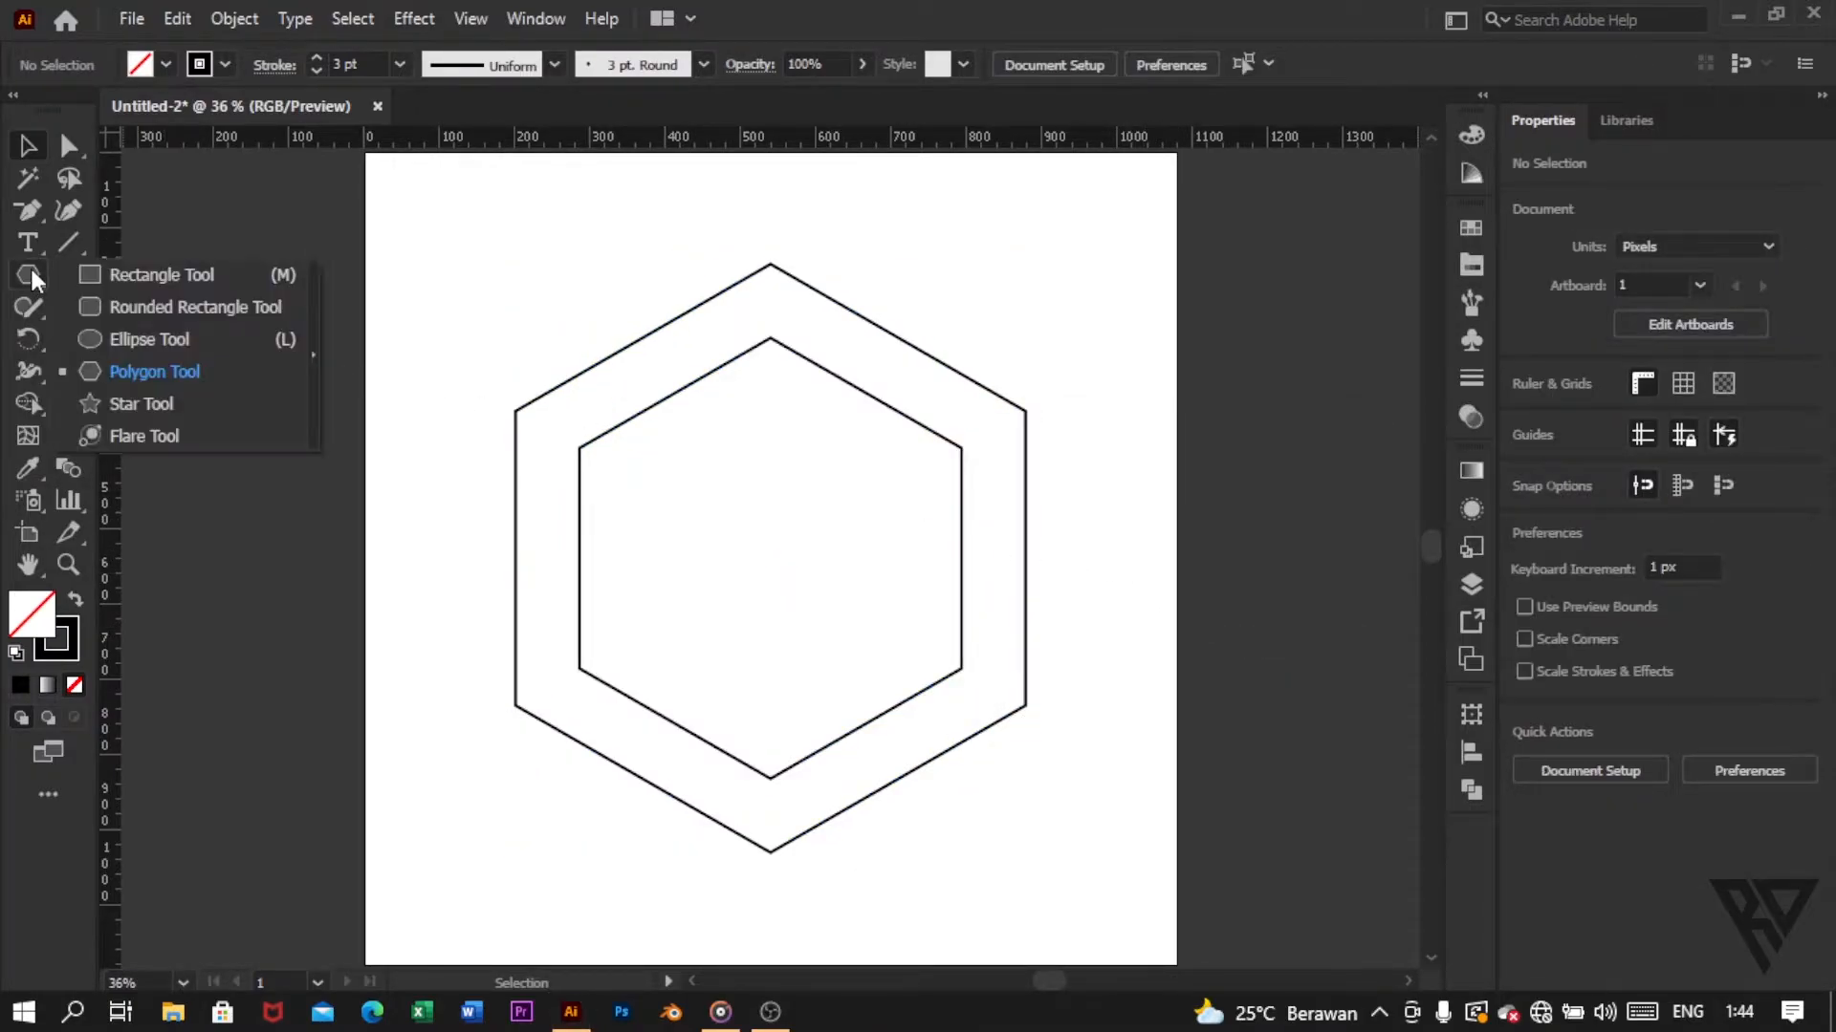
left_click(211, 277)
left_click_drag(579, 215, 658, 913)
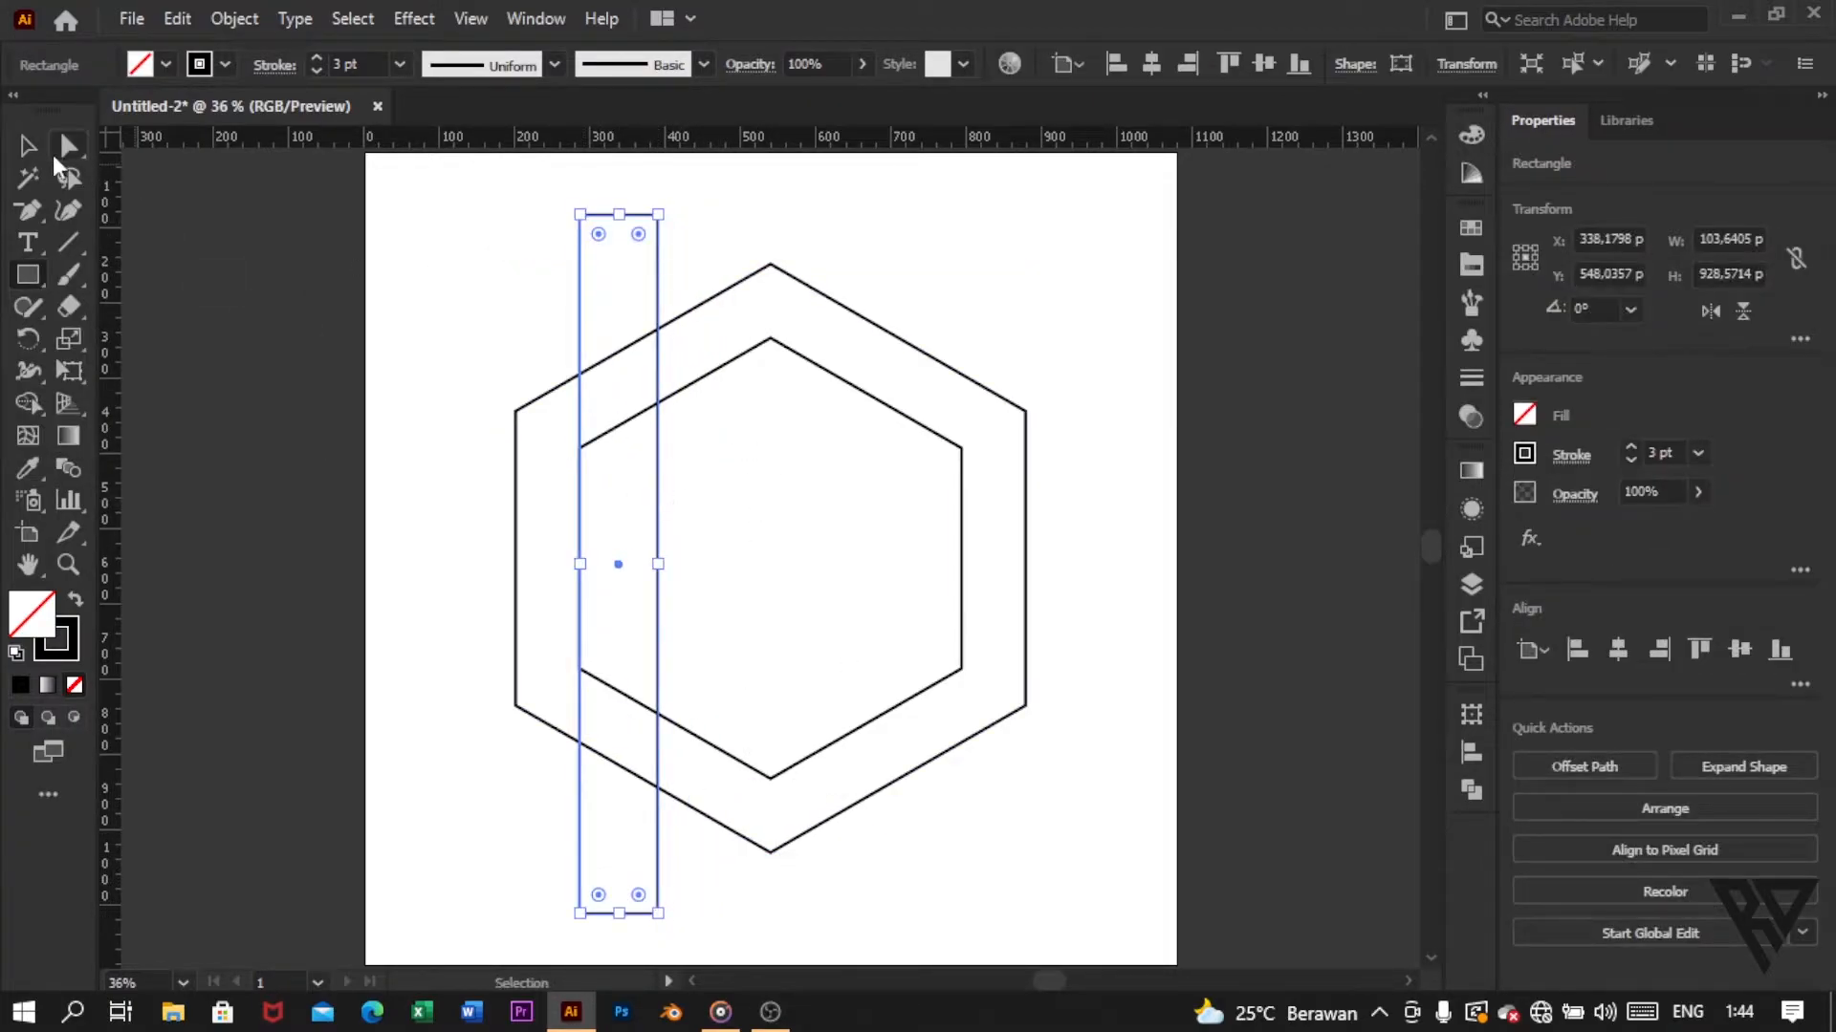
left_click(28, 145)
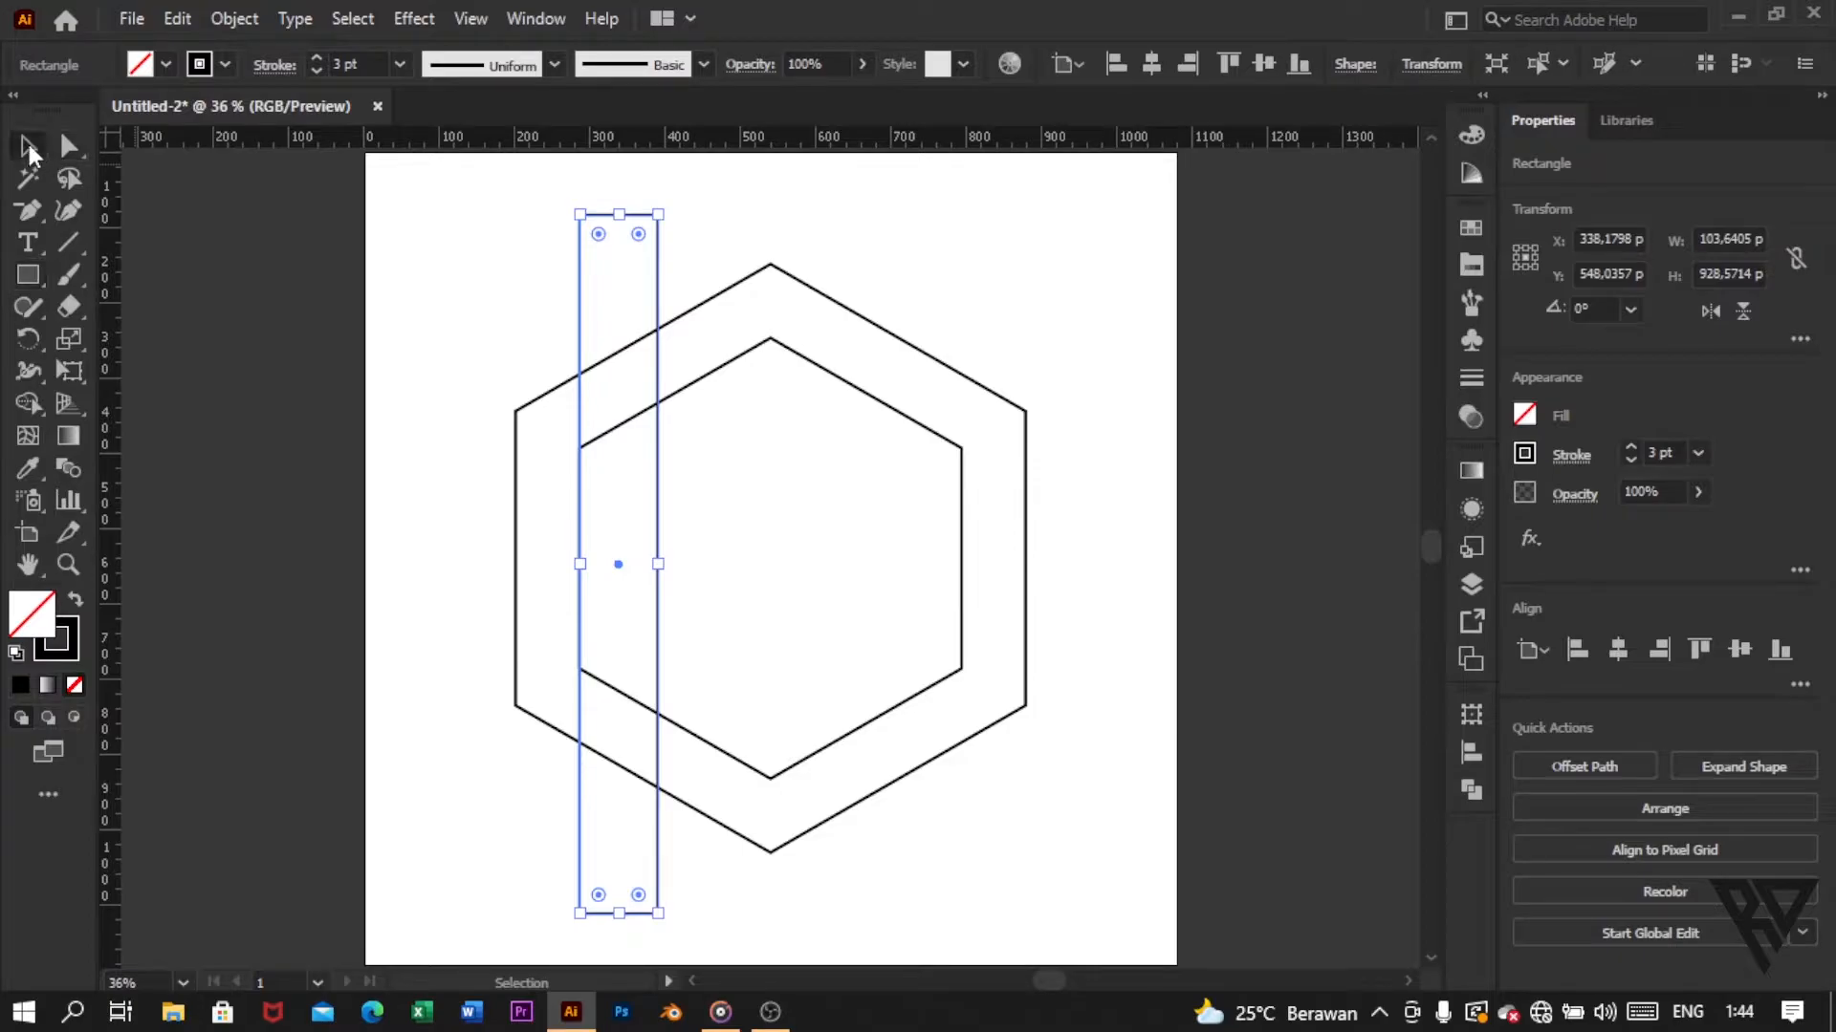
Step: Set the rectangle's width to 85 px and move it clear of the hexagons' left side, to about X 85 px, Y 540 px
left_click(1707, 237)
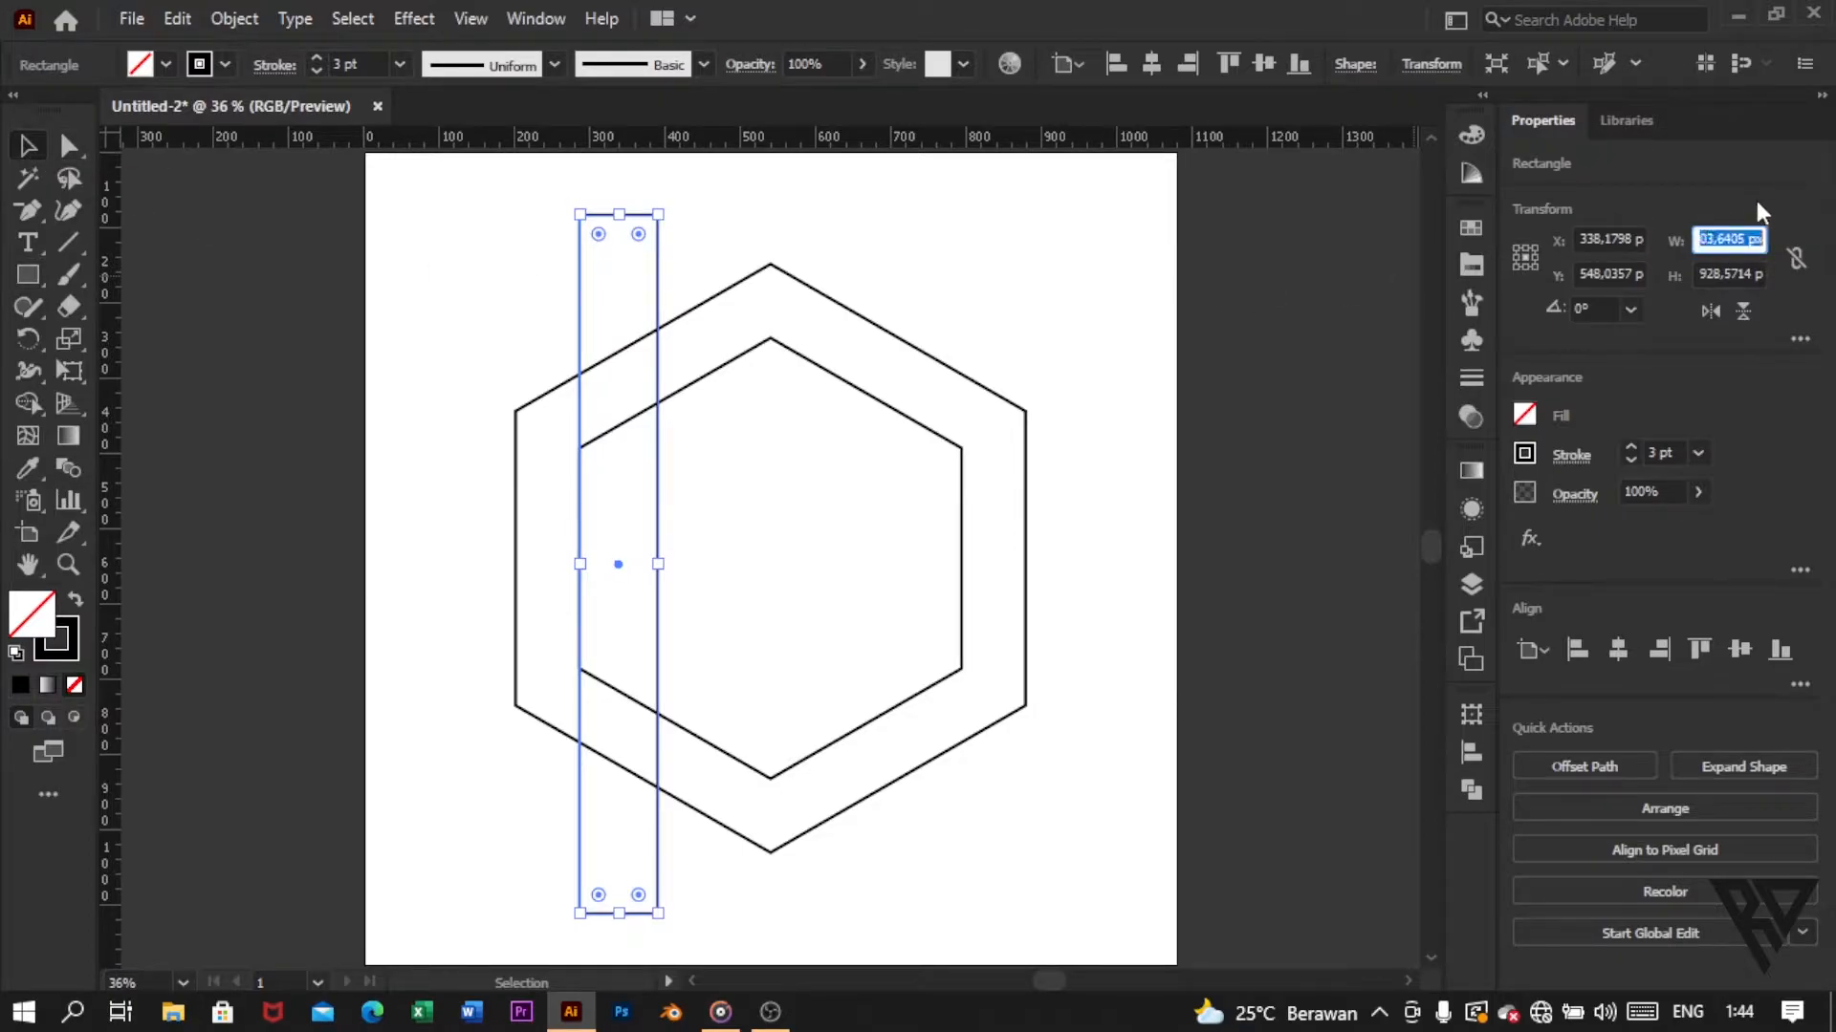
type("85")
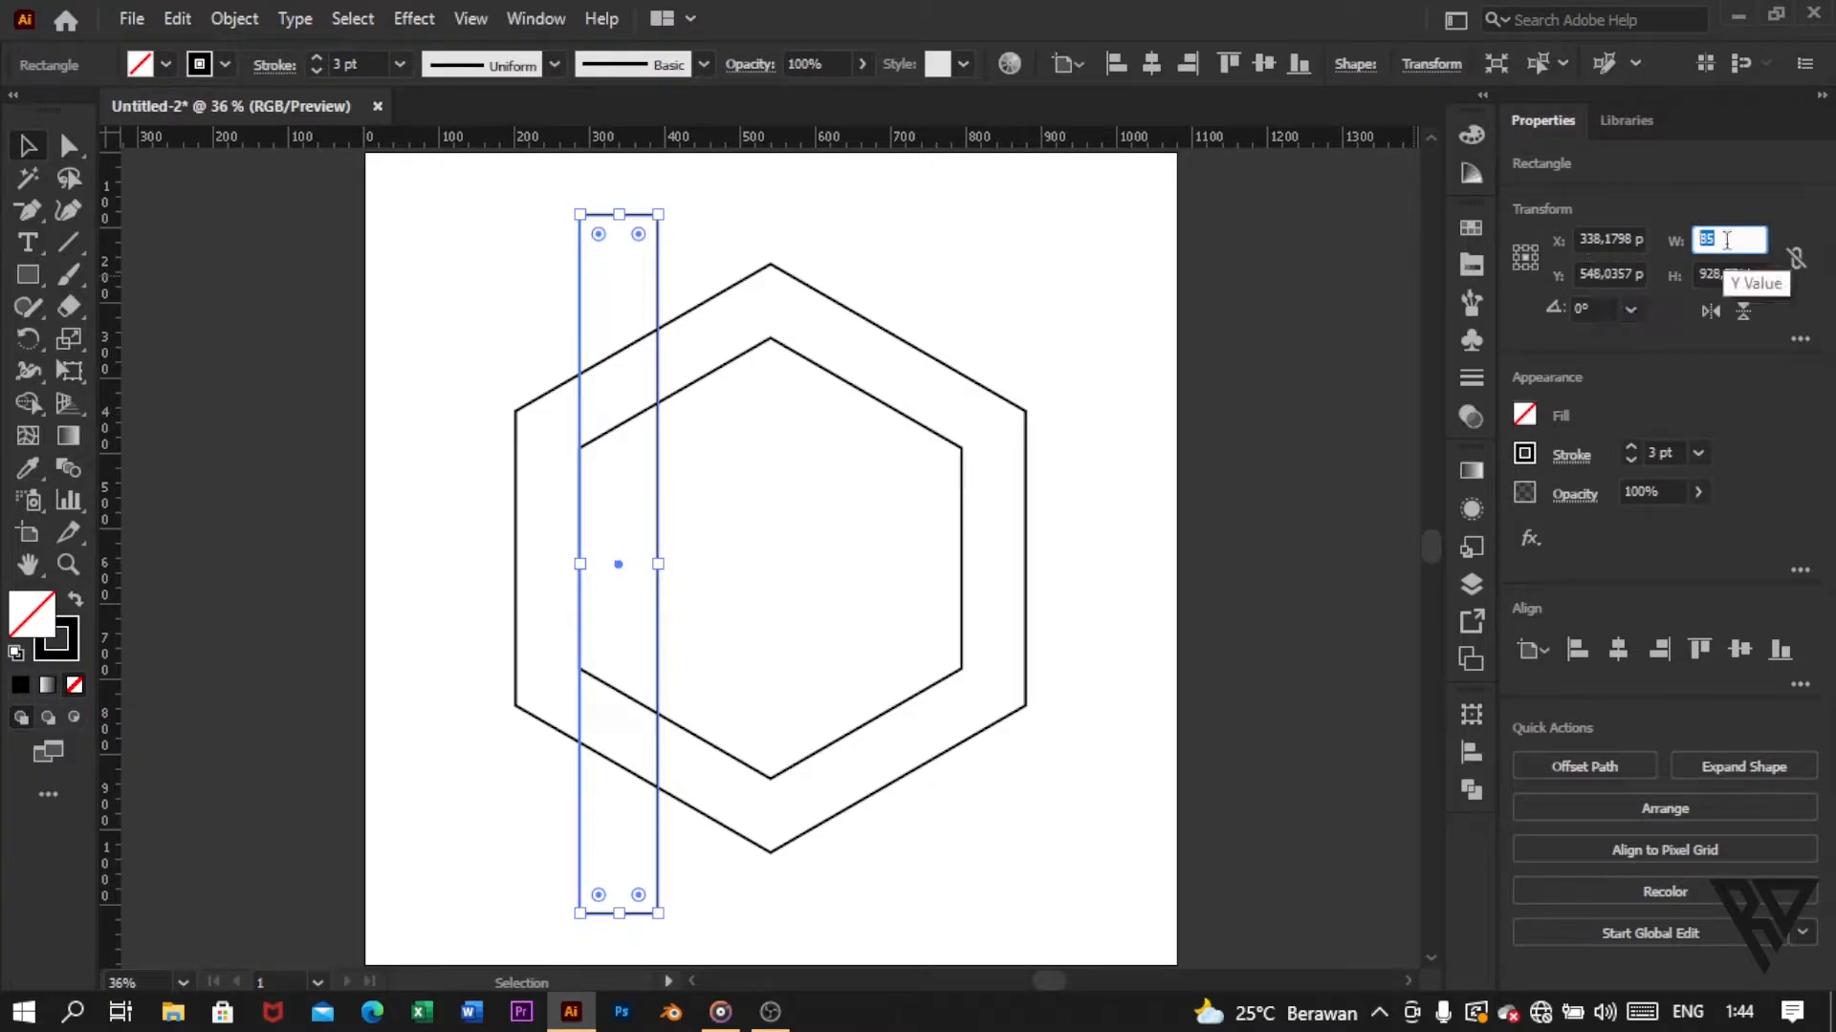
key("Return")
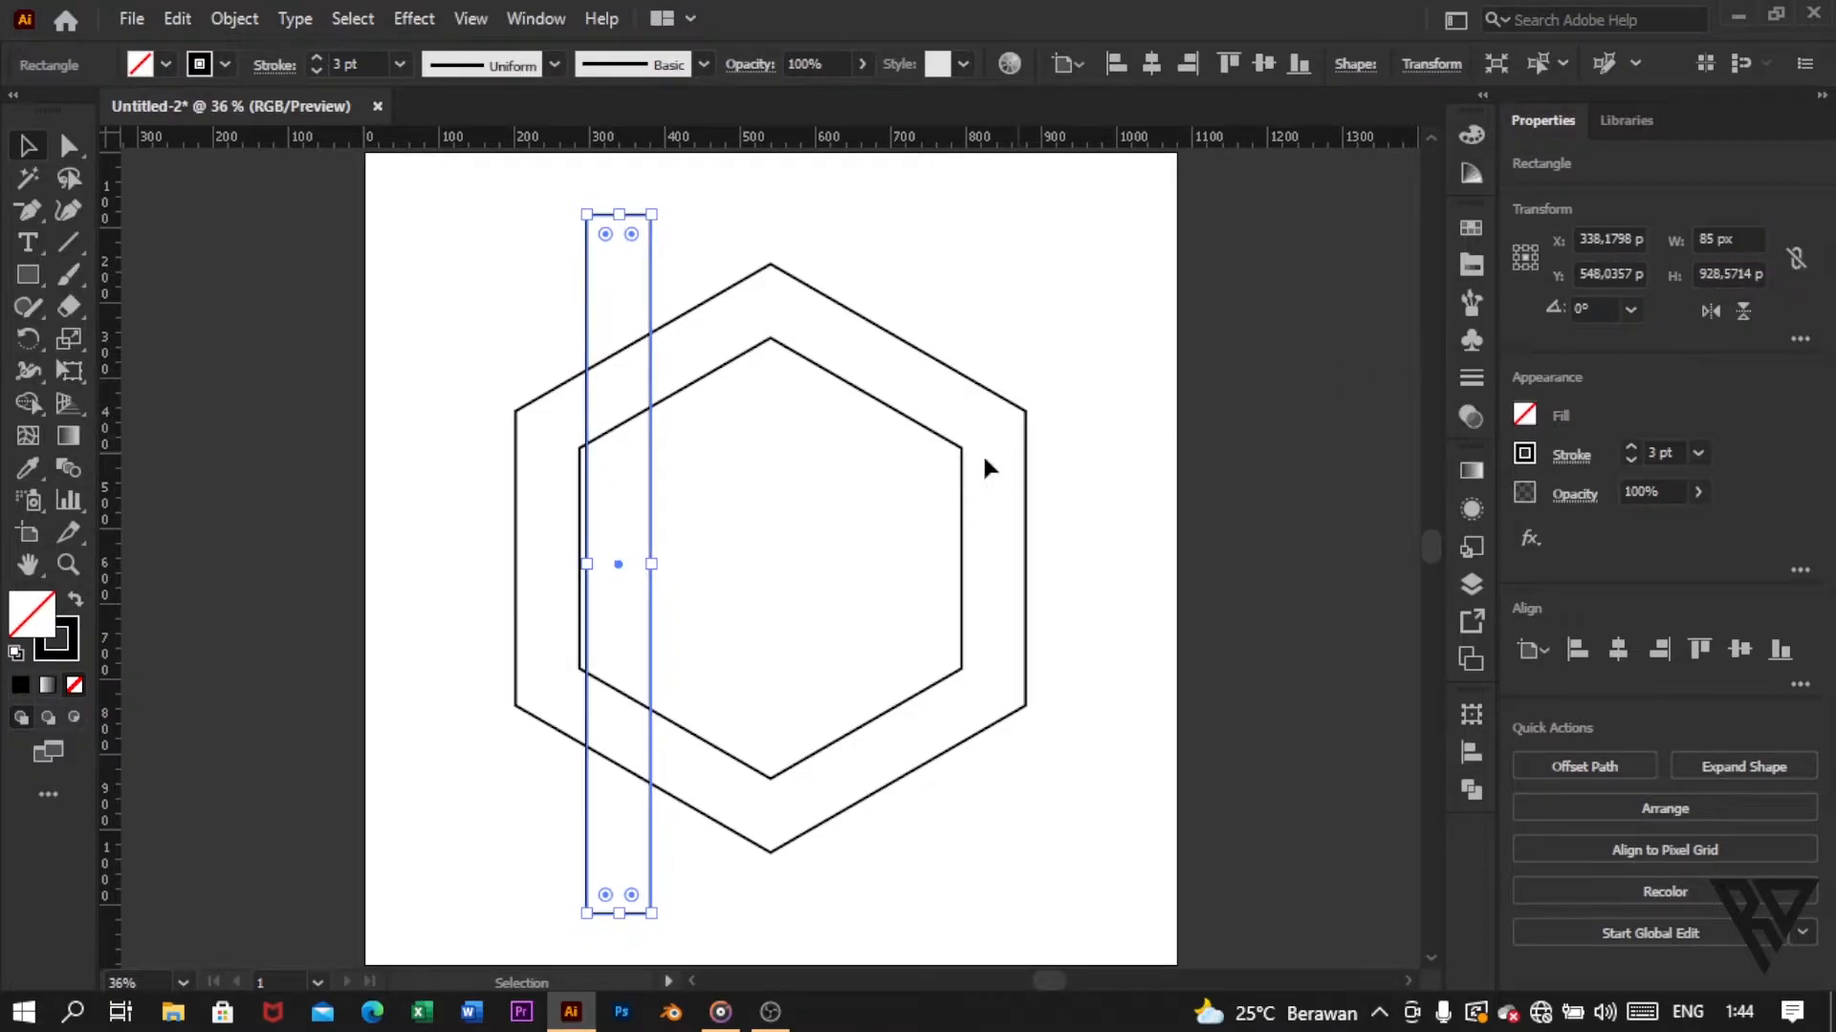
left_click_drag(651, 432, 457, 420)
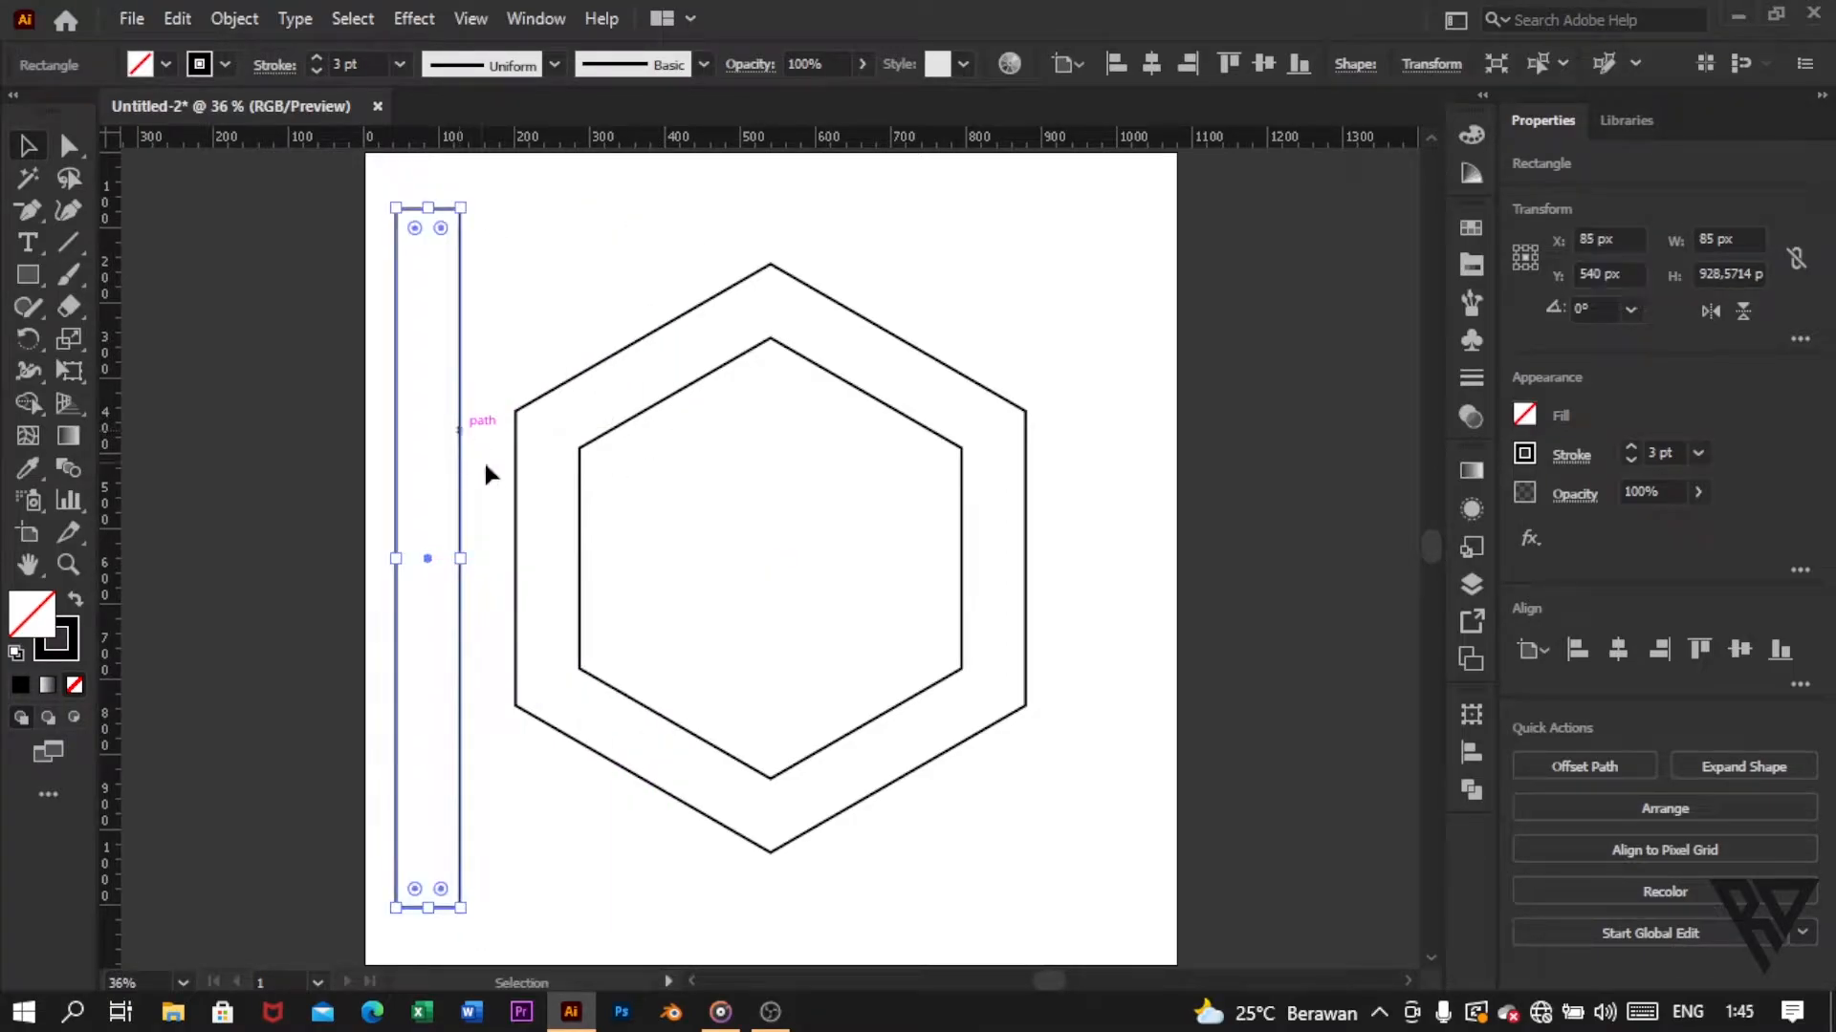
Step: Duplicate the 85 px rectangle onto the centre of the hexagons and set the copy's width to 20 px
left_click(177, 18)
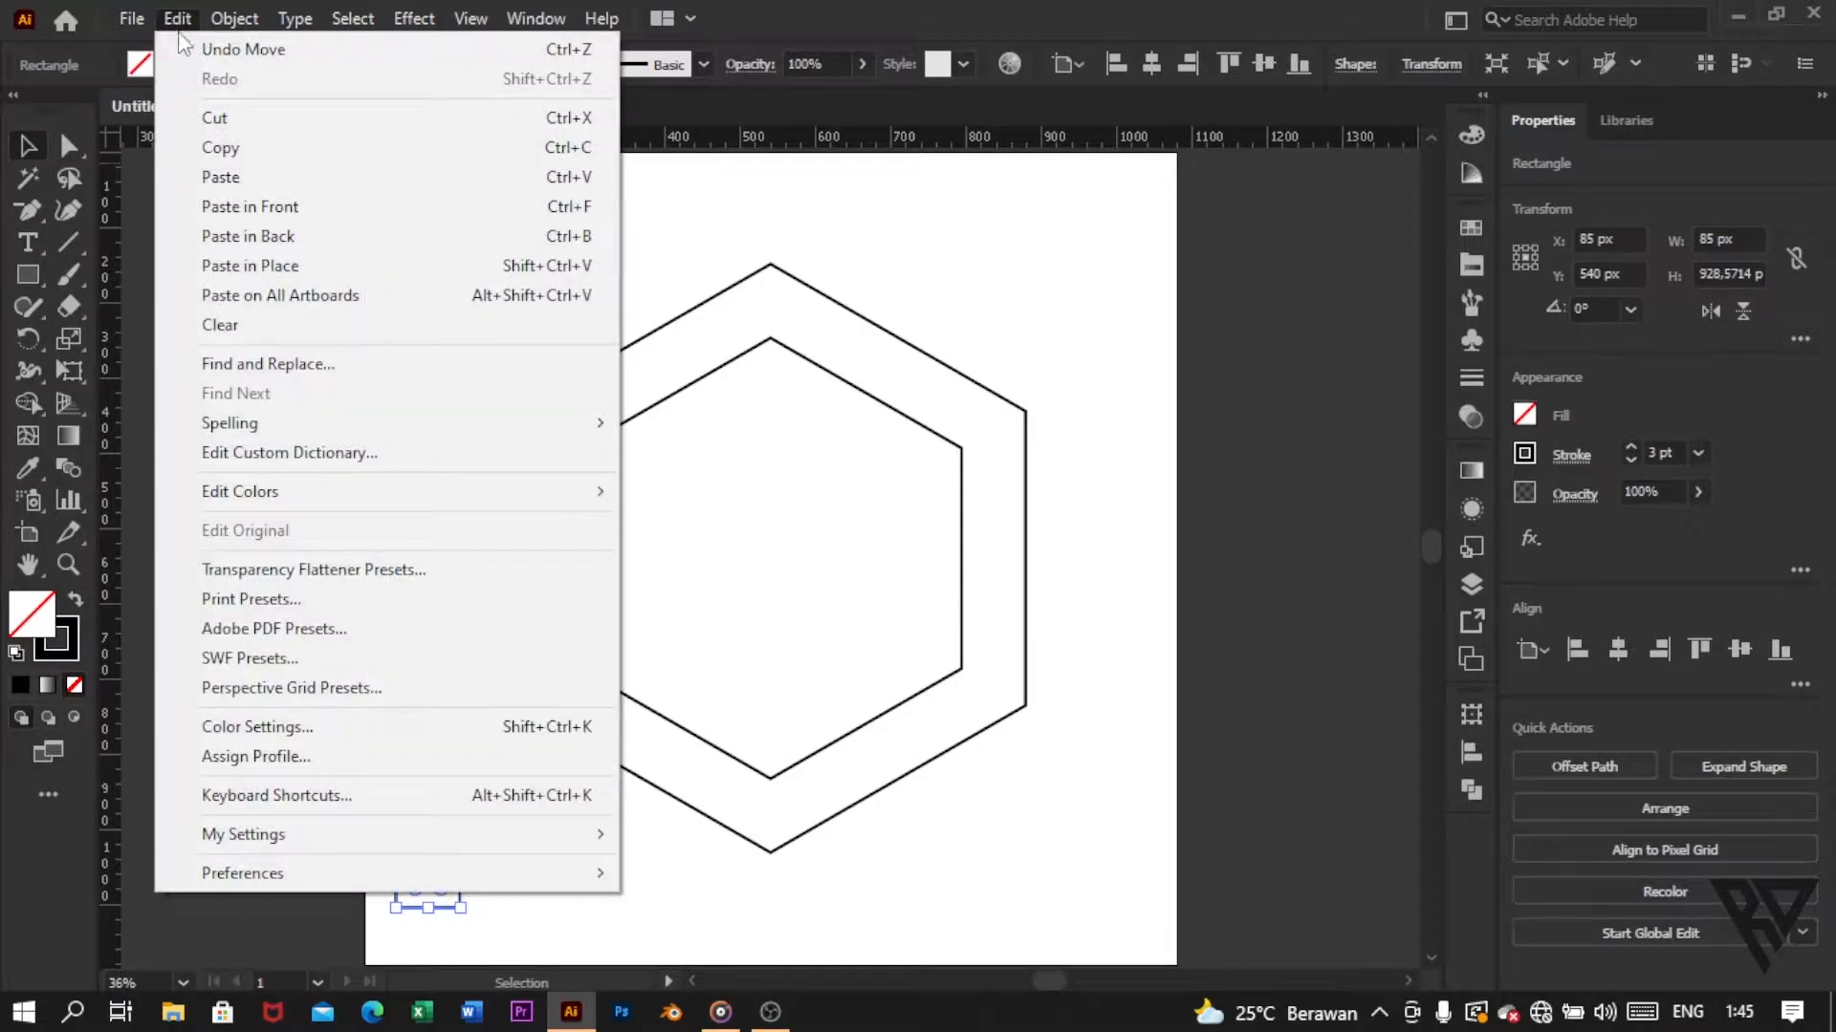
left_click(216, 147)
left_click(177, 18)
left_click(218, 176)
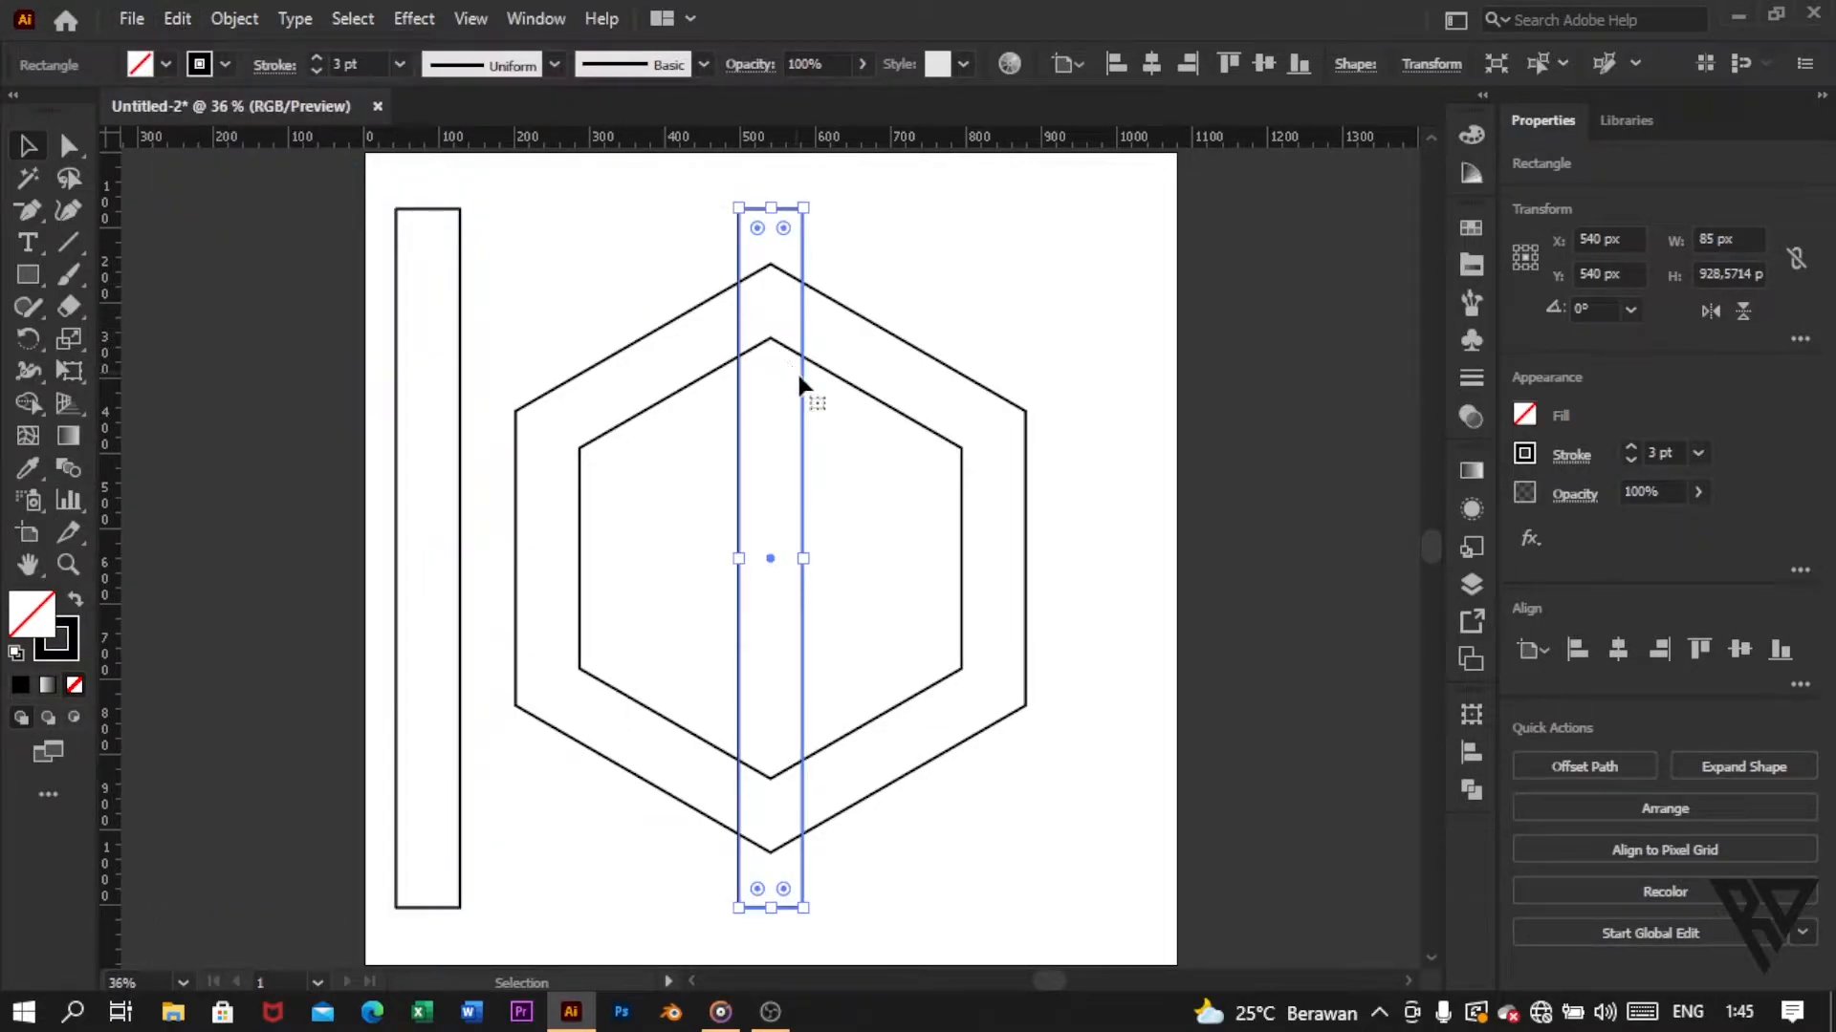
left_click(1716, 239)
key("Return")
type("20")
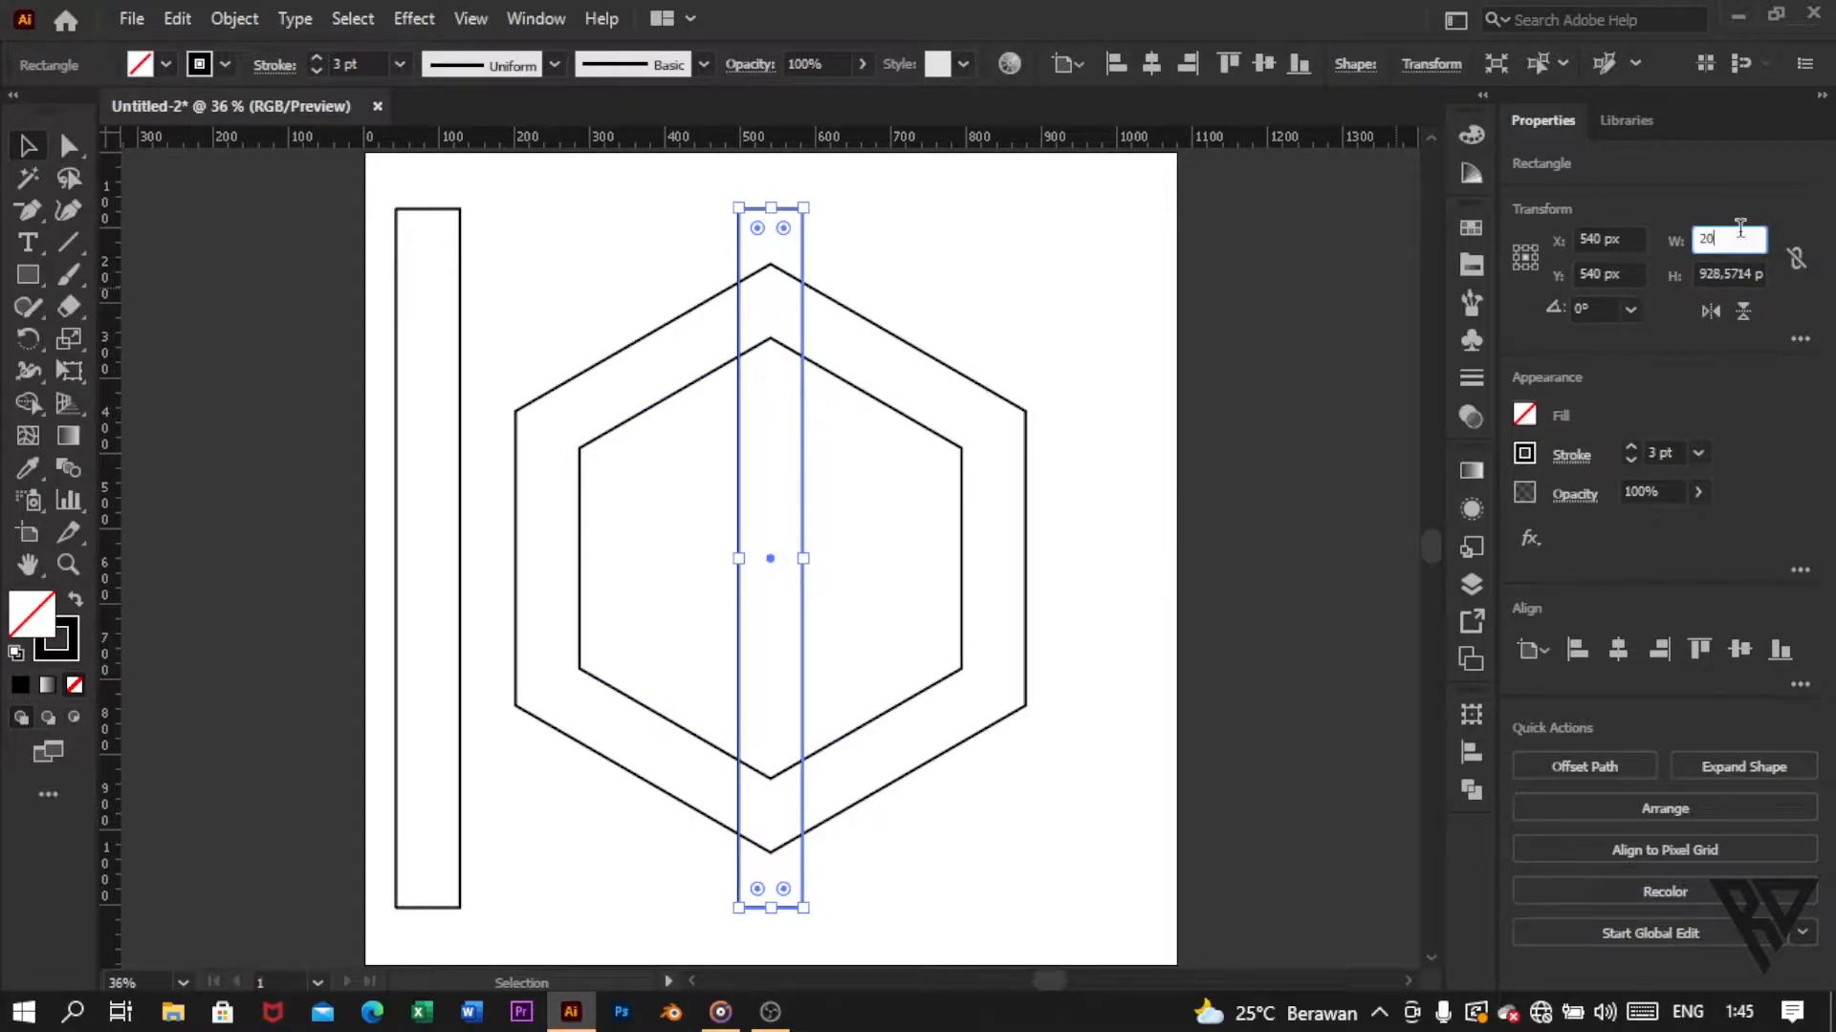
key("Return")
Step: Group the inner and outer hexagons, and ungroup them again
left_click(897, 457)
left_click(778, 441)
left_click(1011, 282)
left_click_drag(913, 612, 916, 602)
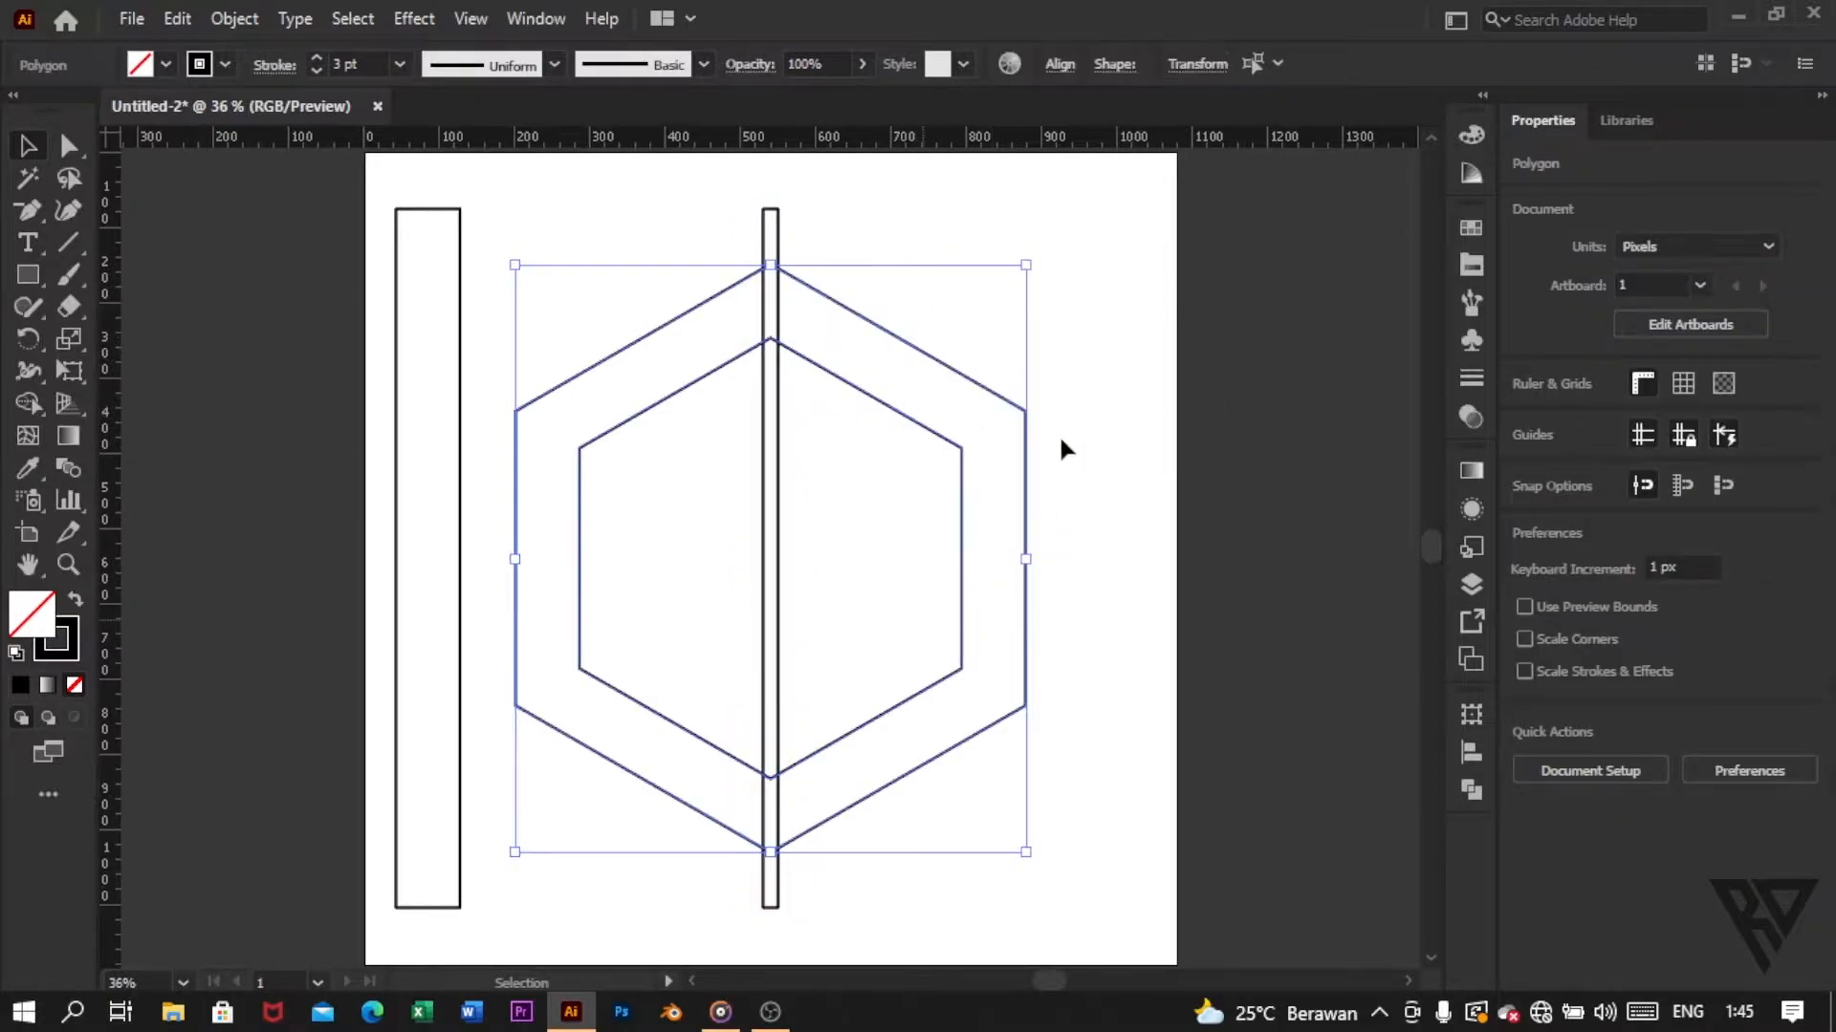
left_click(247, 19)
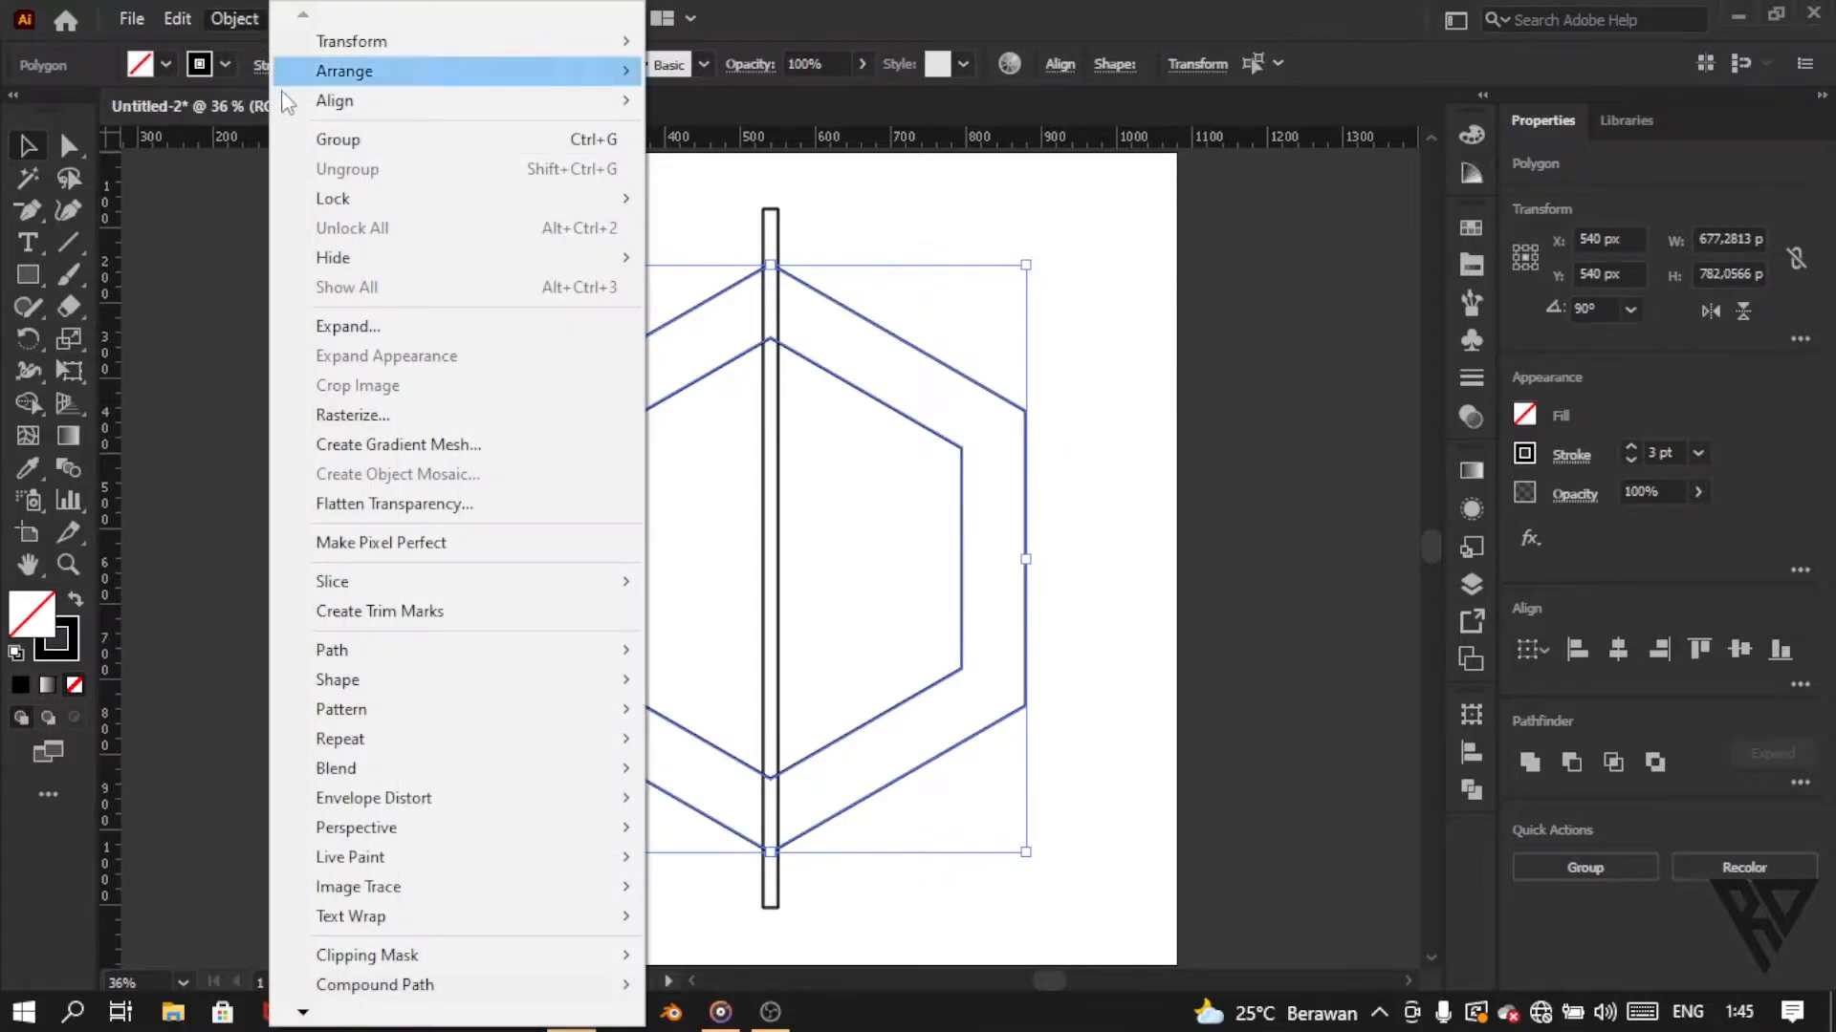
left_click(315, 140)
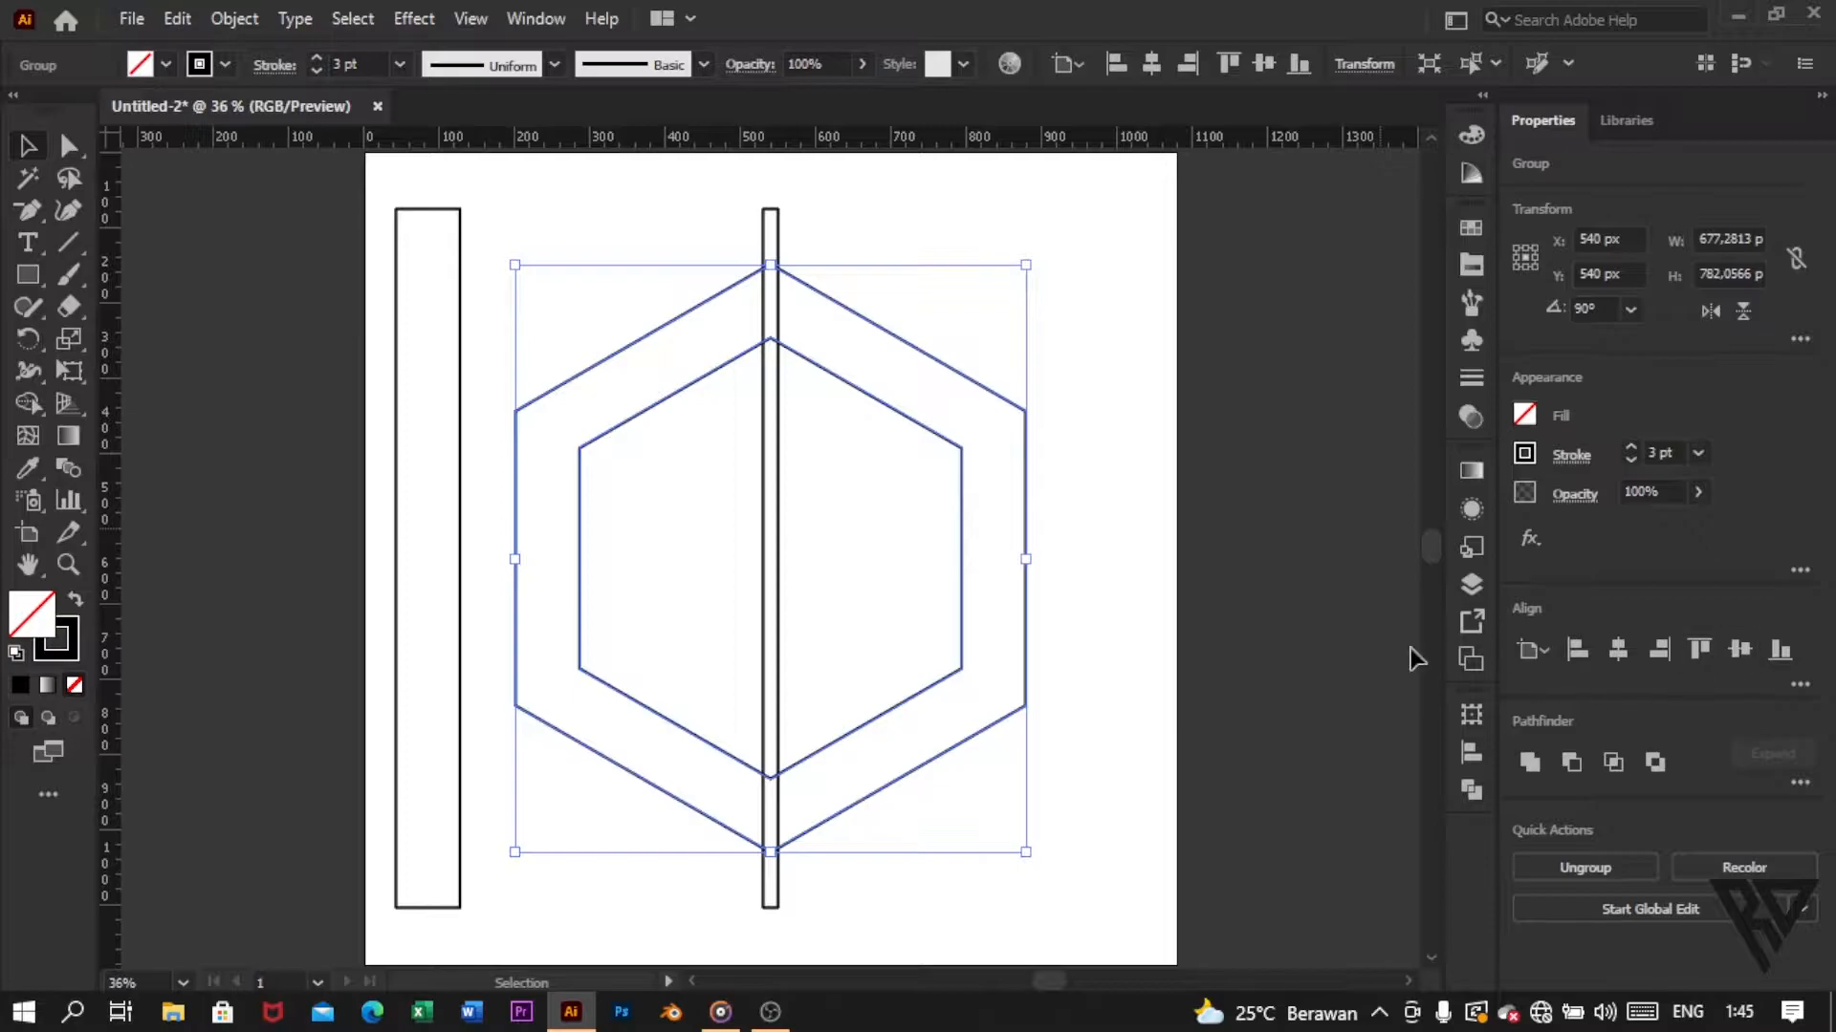
right_click(1057, 408)
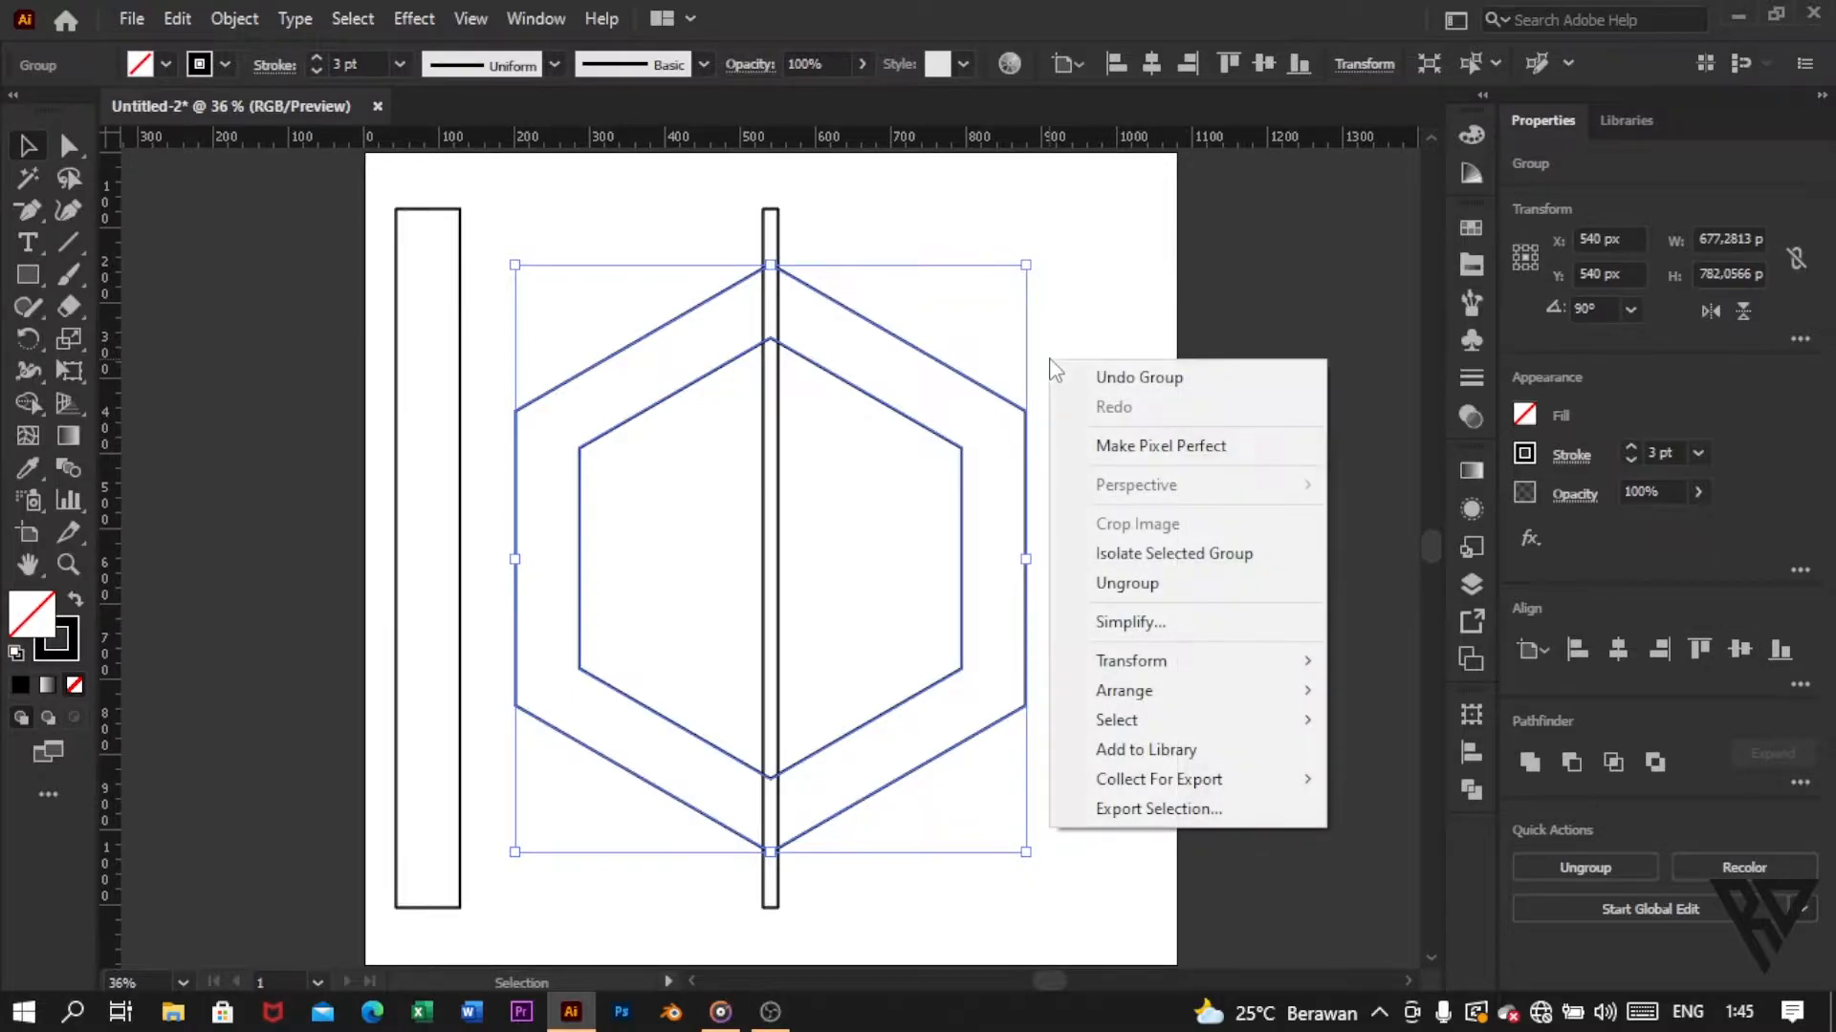
left_click(1138, 585)
left_click(1138, 585)
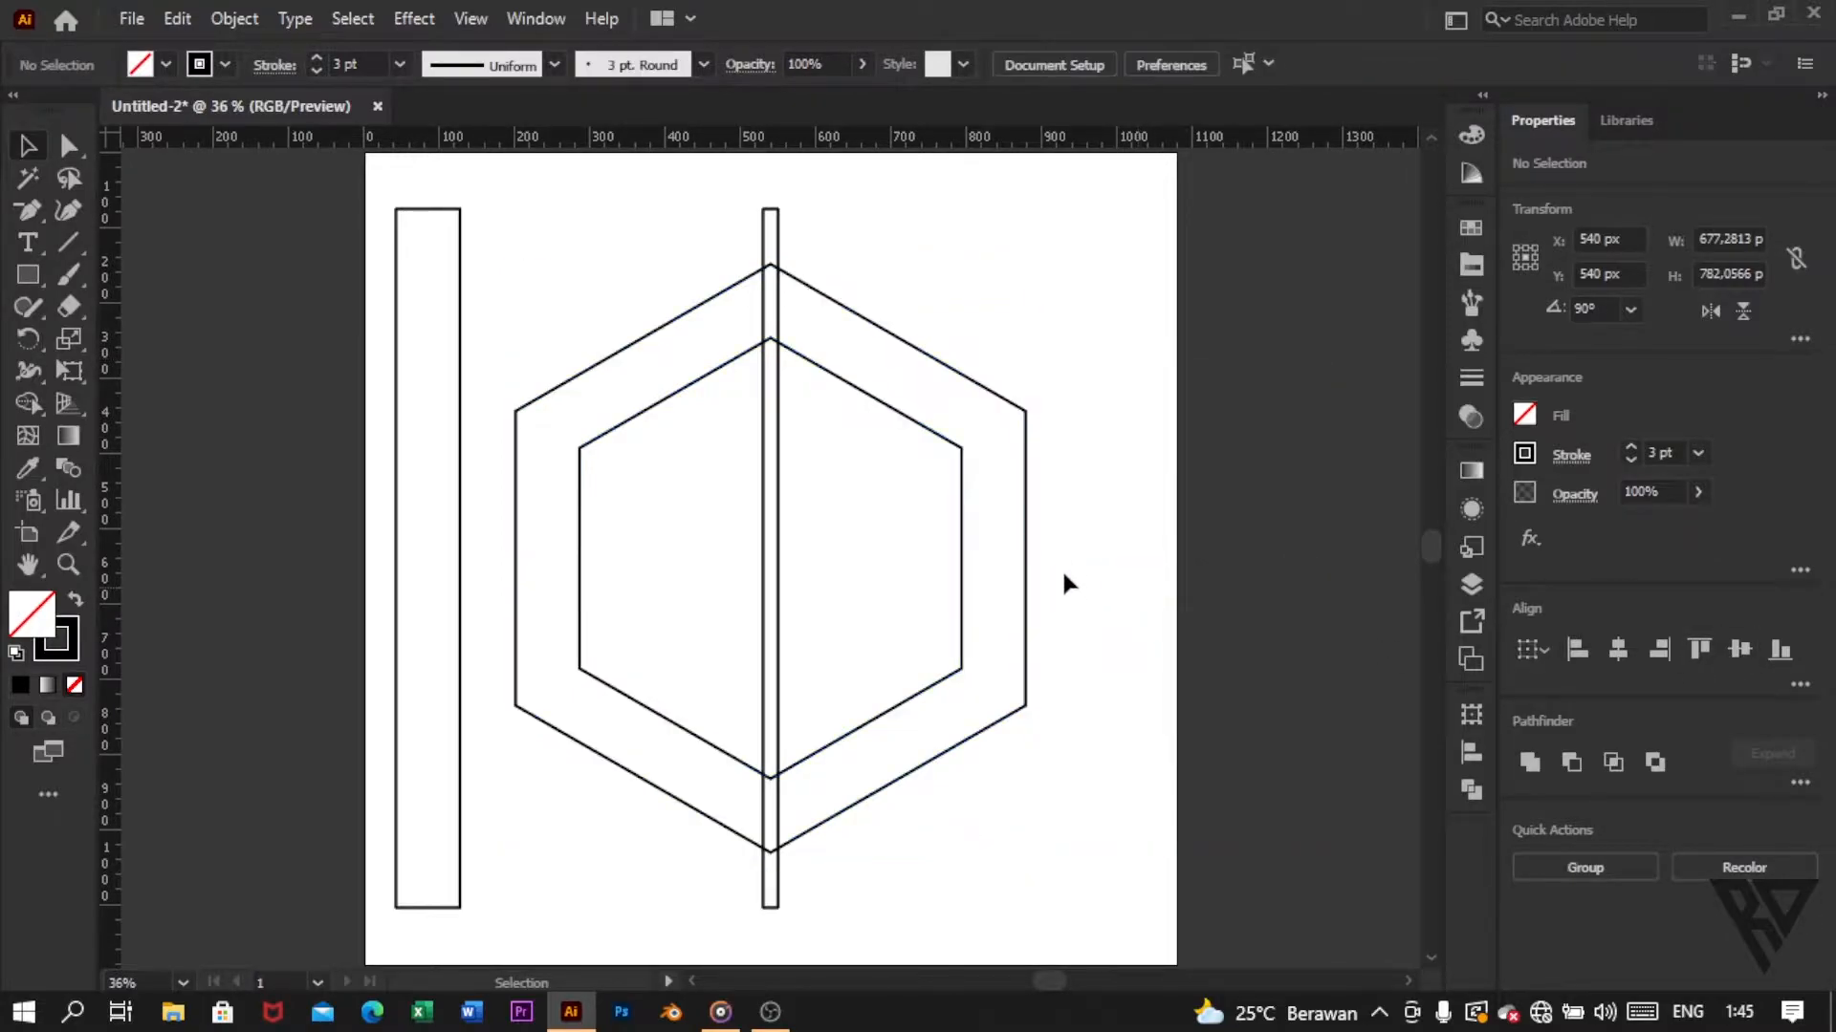
Step: Duplicate the narrow central bar and move the copy beside the inner hexagon's right edge, to about X 776 px, Y 553 px
left_click(778, 499)
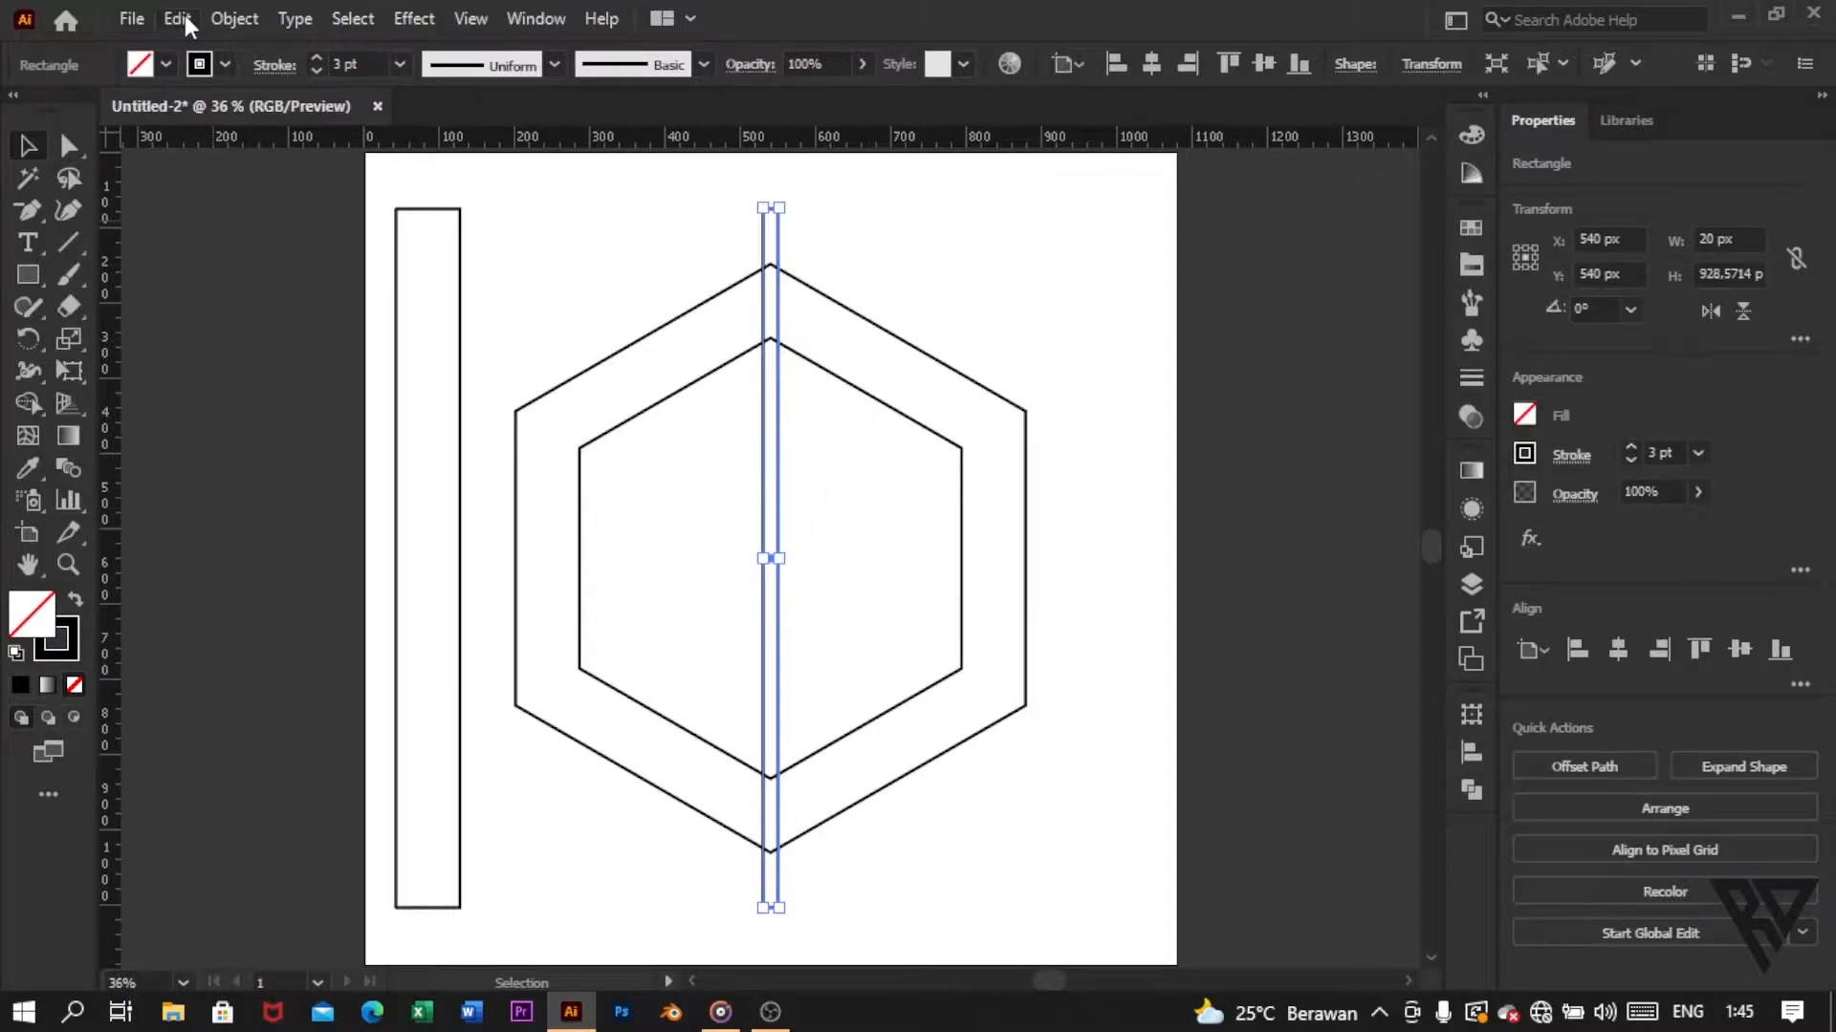
left_click(185, 15)
left_click(256, 147)
left_click(168, 21)
left_click(246, 181)
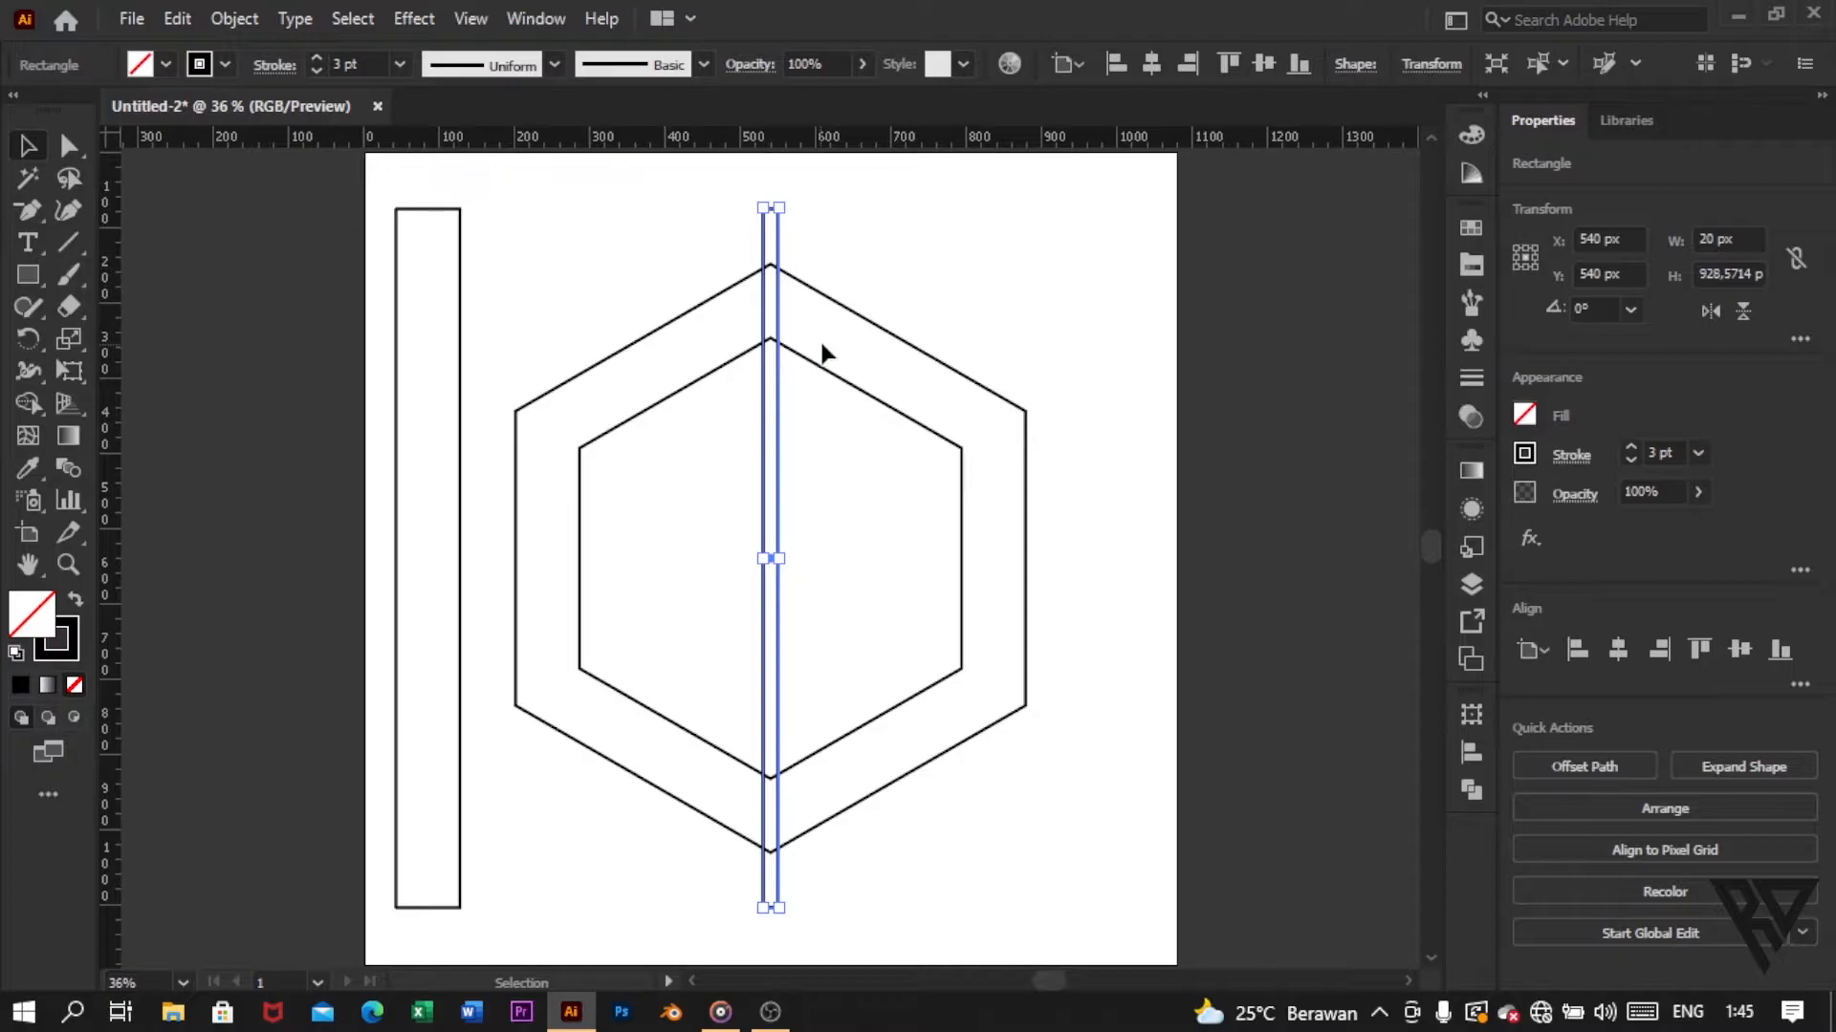
left_click_drag(773, 390, 955, 404)
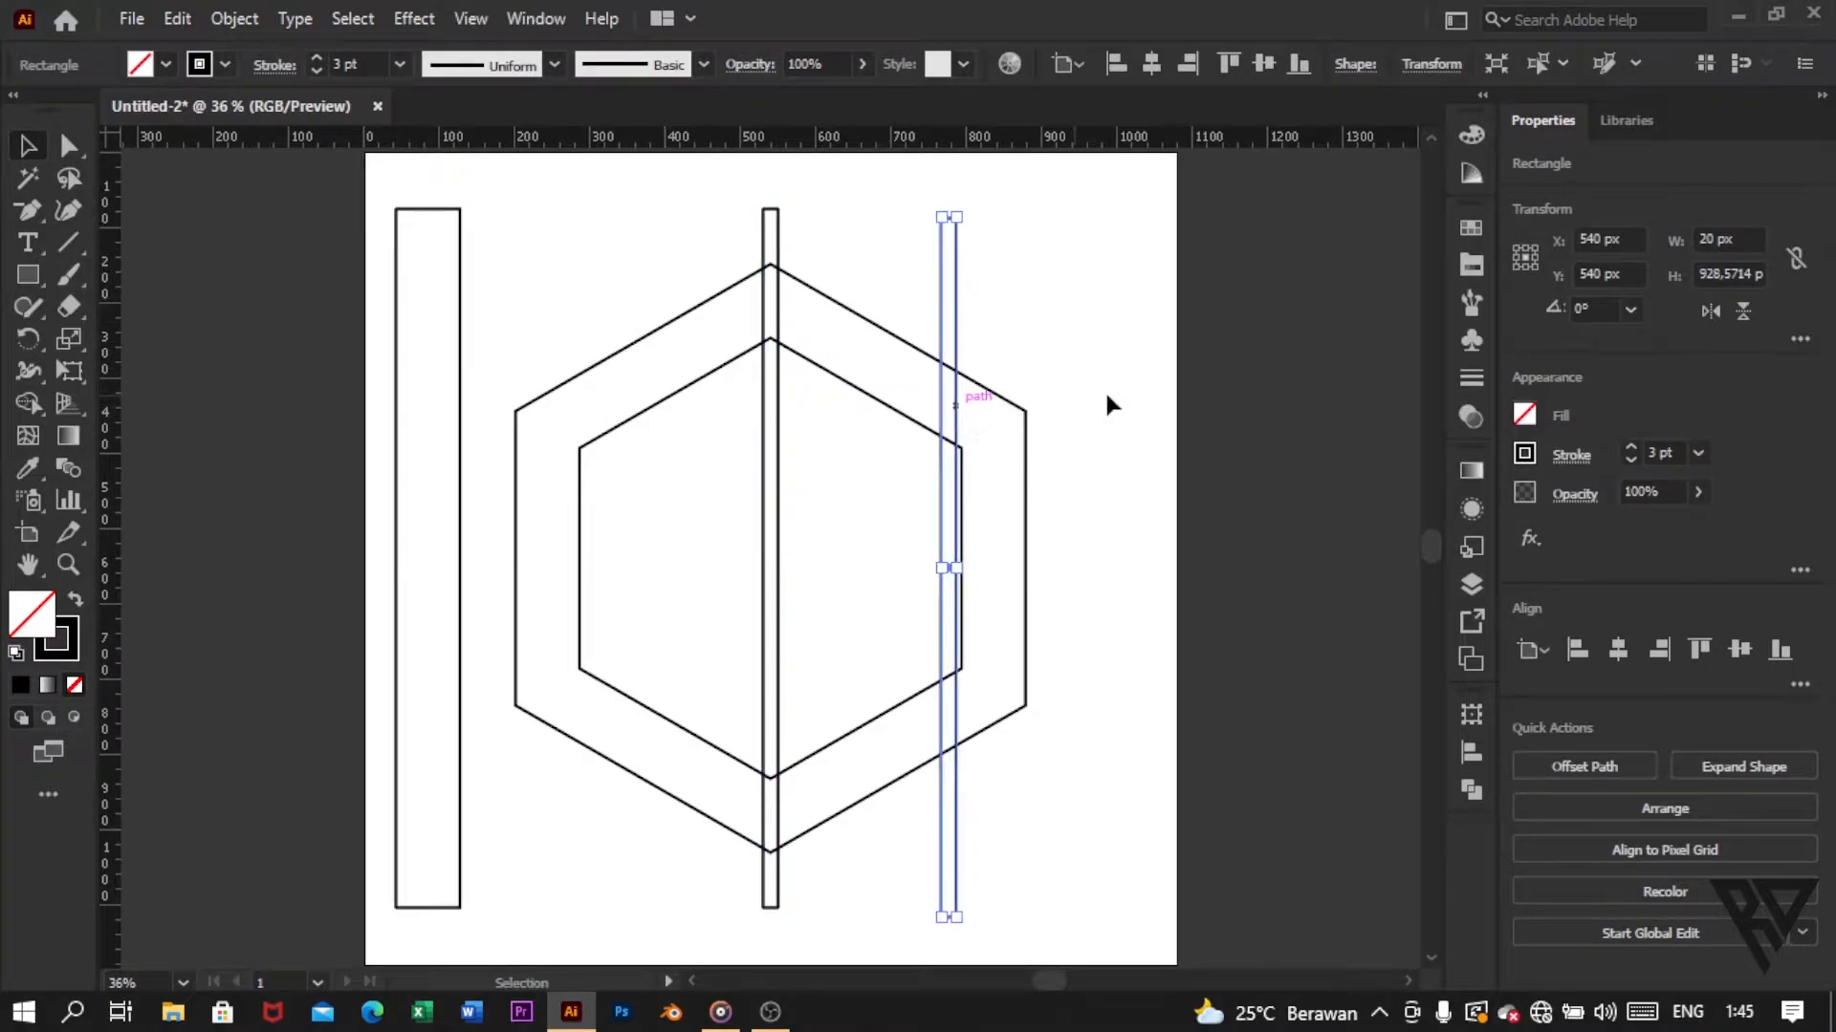
Step: Rotate the copied narrow bar to 300° and move it diagonally across the hexagons, to about X 649 px, Y 510 px
left_click(1632, 308)
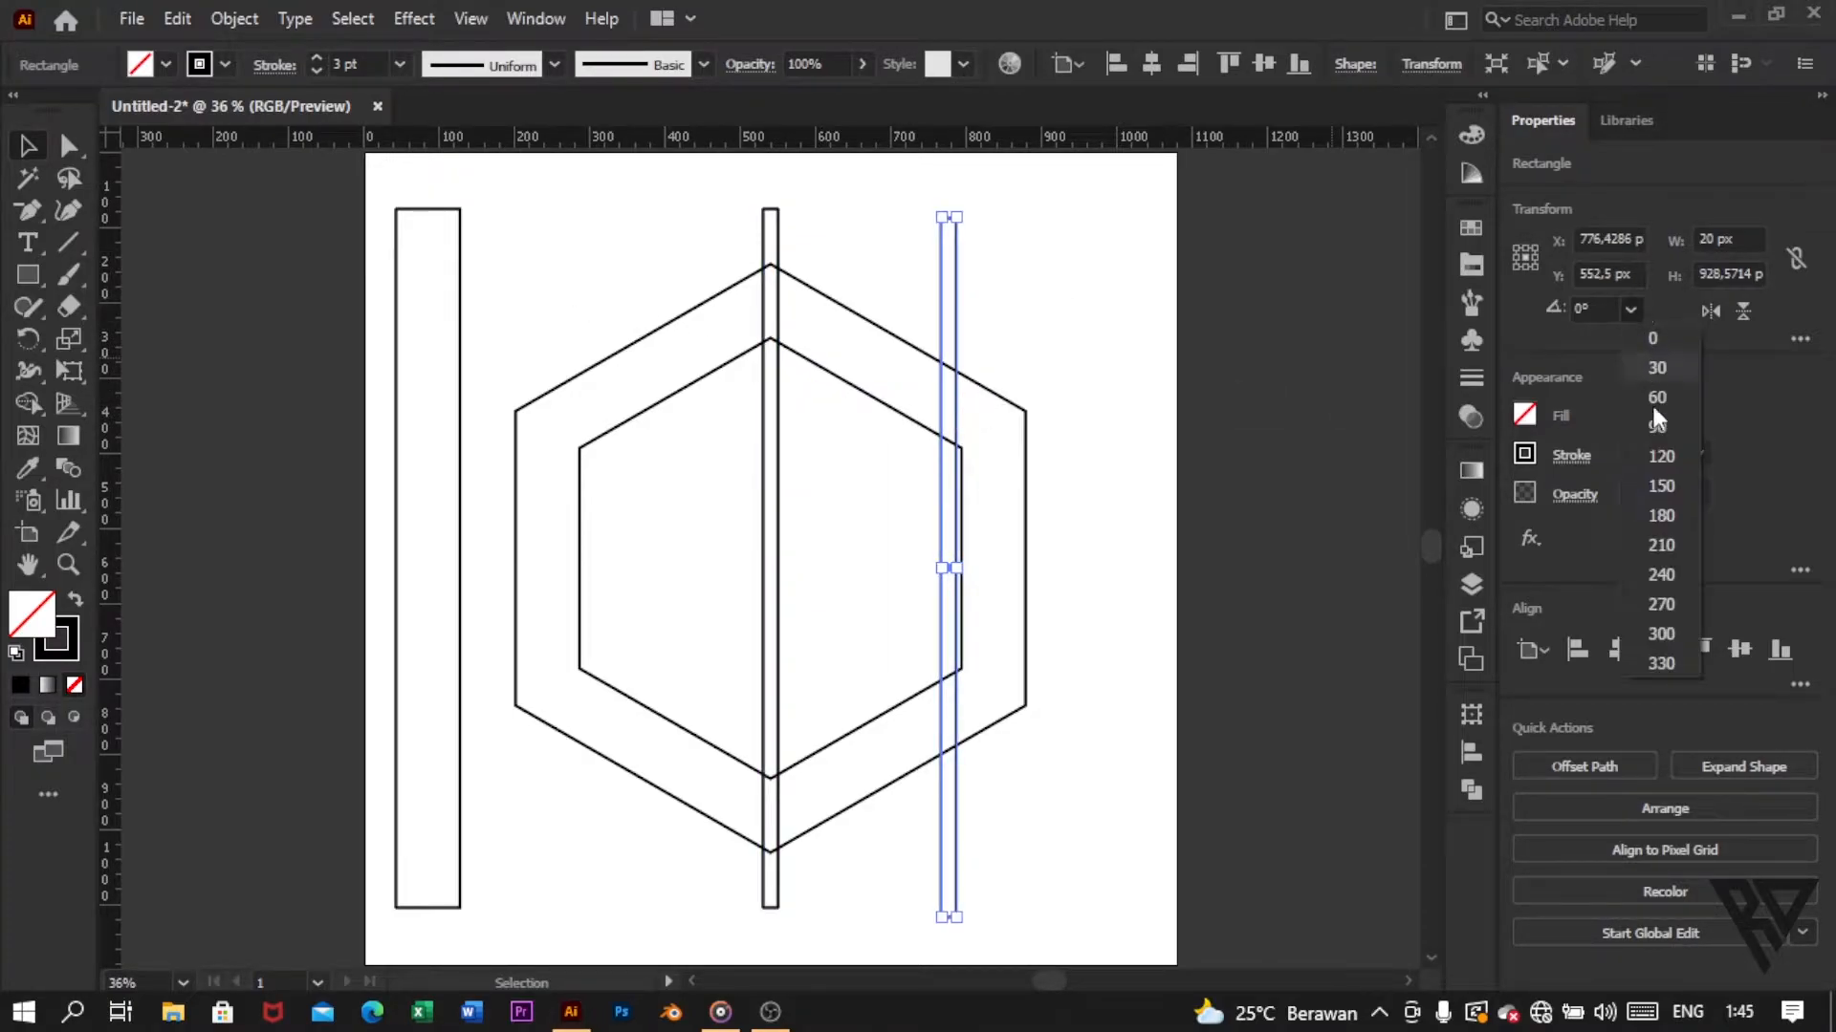
left_click(1661, 636)
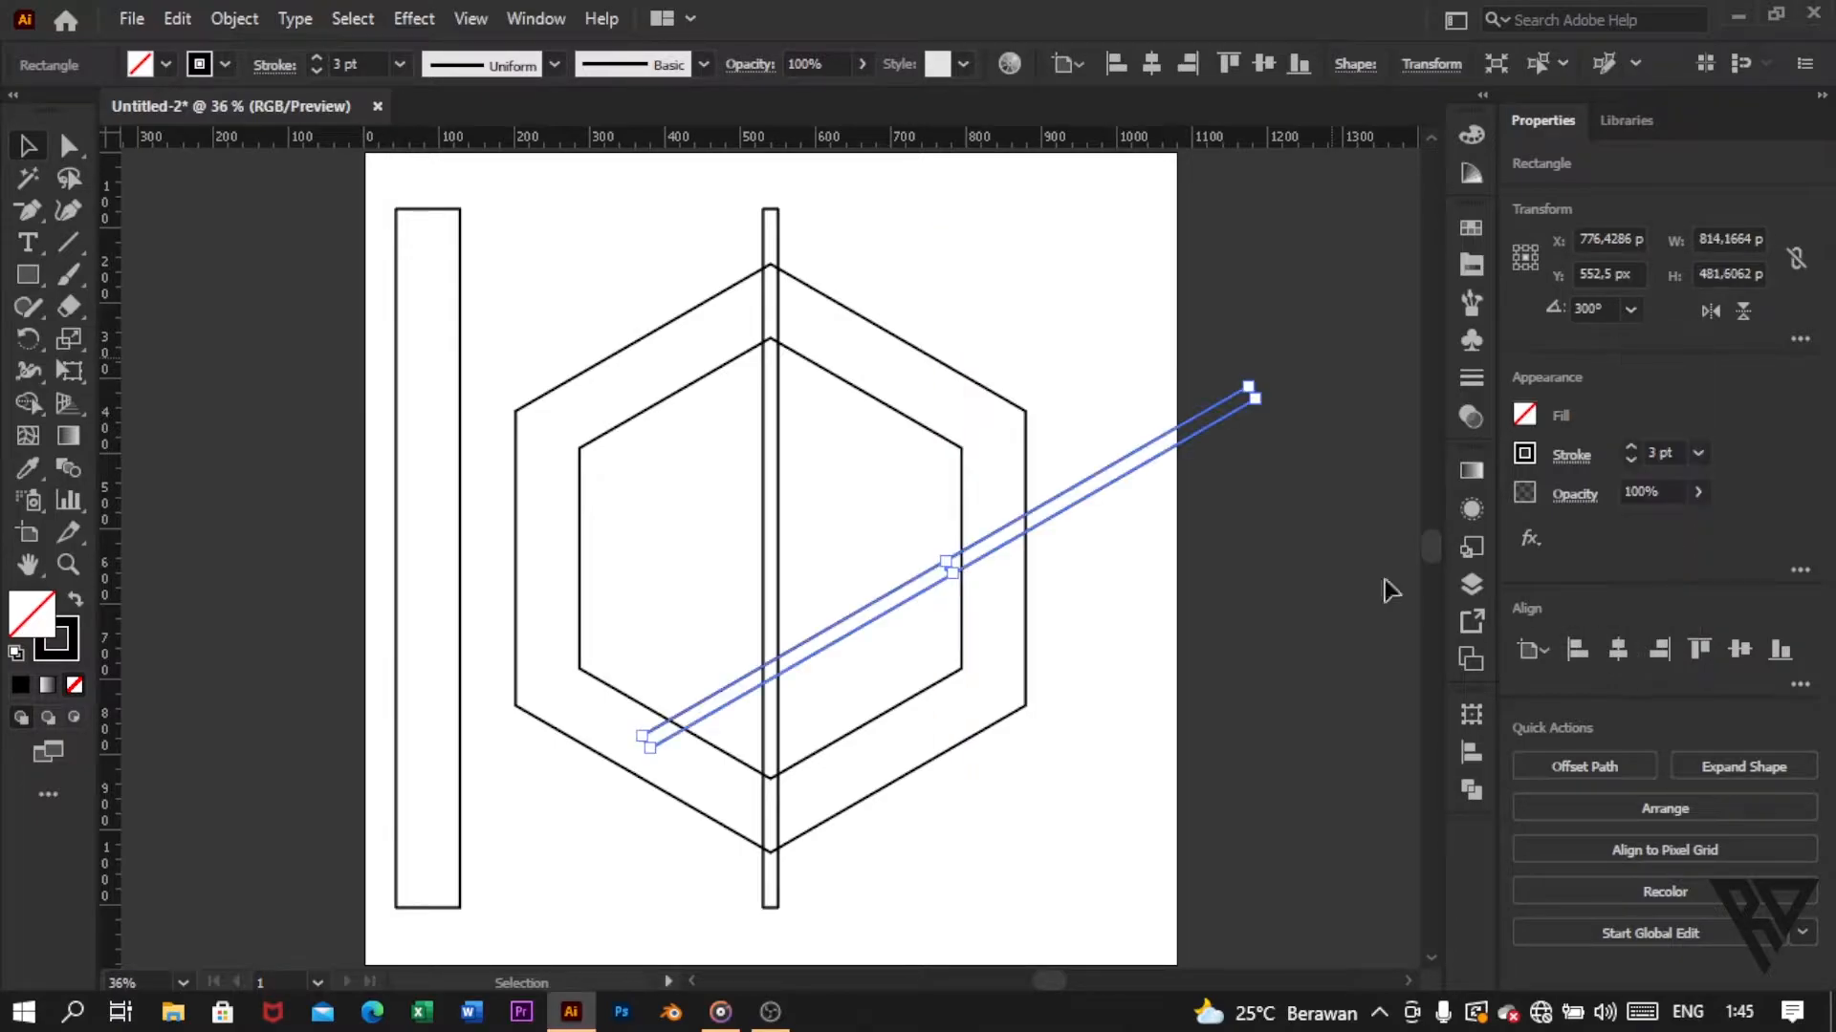
left_click_drag(1155, 454, 1060, 423)
Step: Duplicate the slanted narrow bar onto the artboard centre and reflect the copy across the vertical axis
left_click(179, 21)
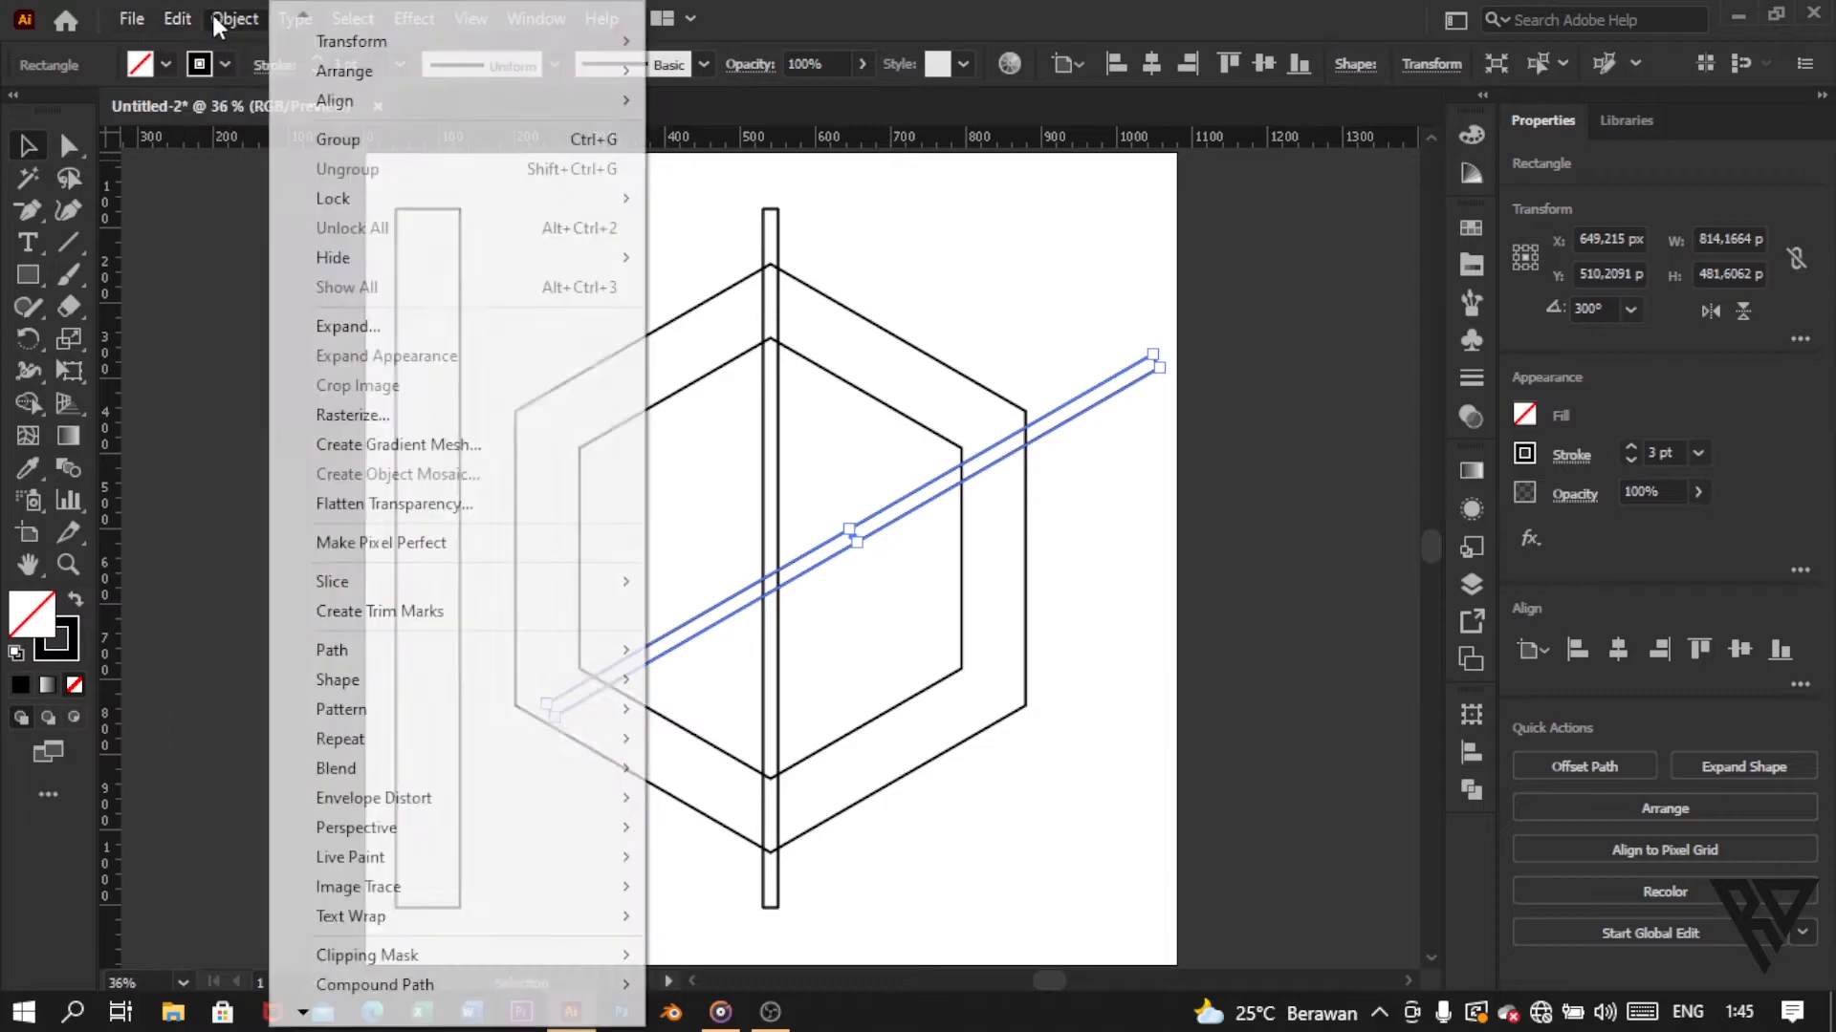
left_click(236, 151)
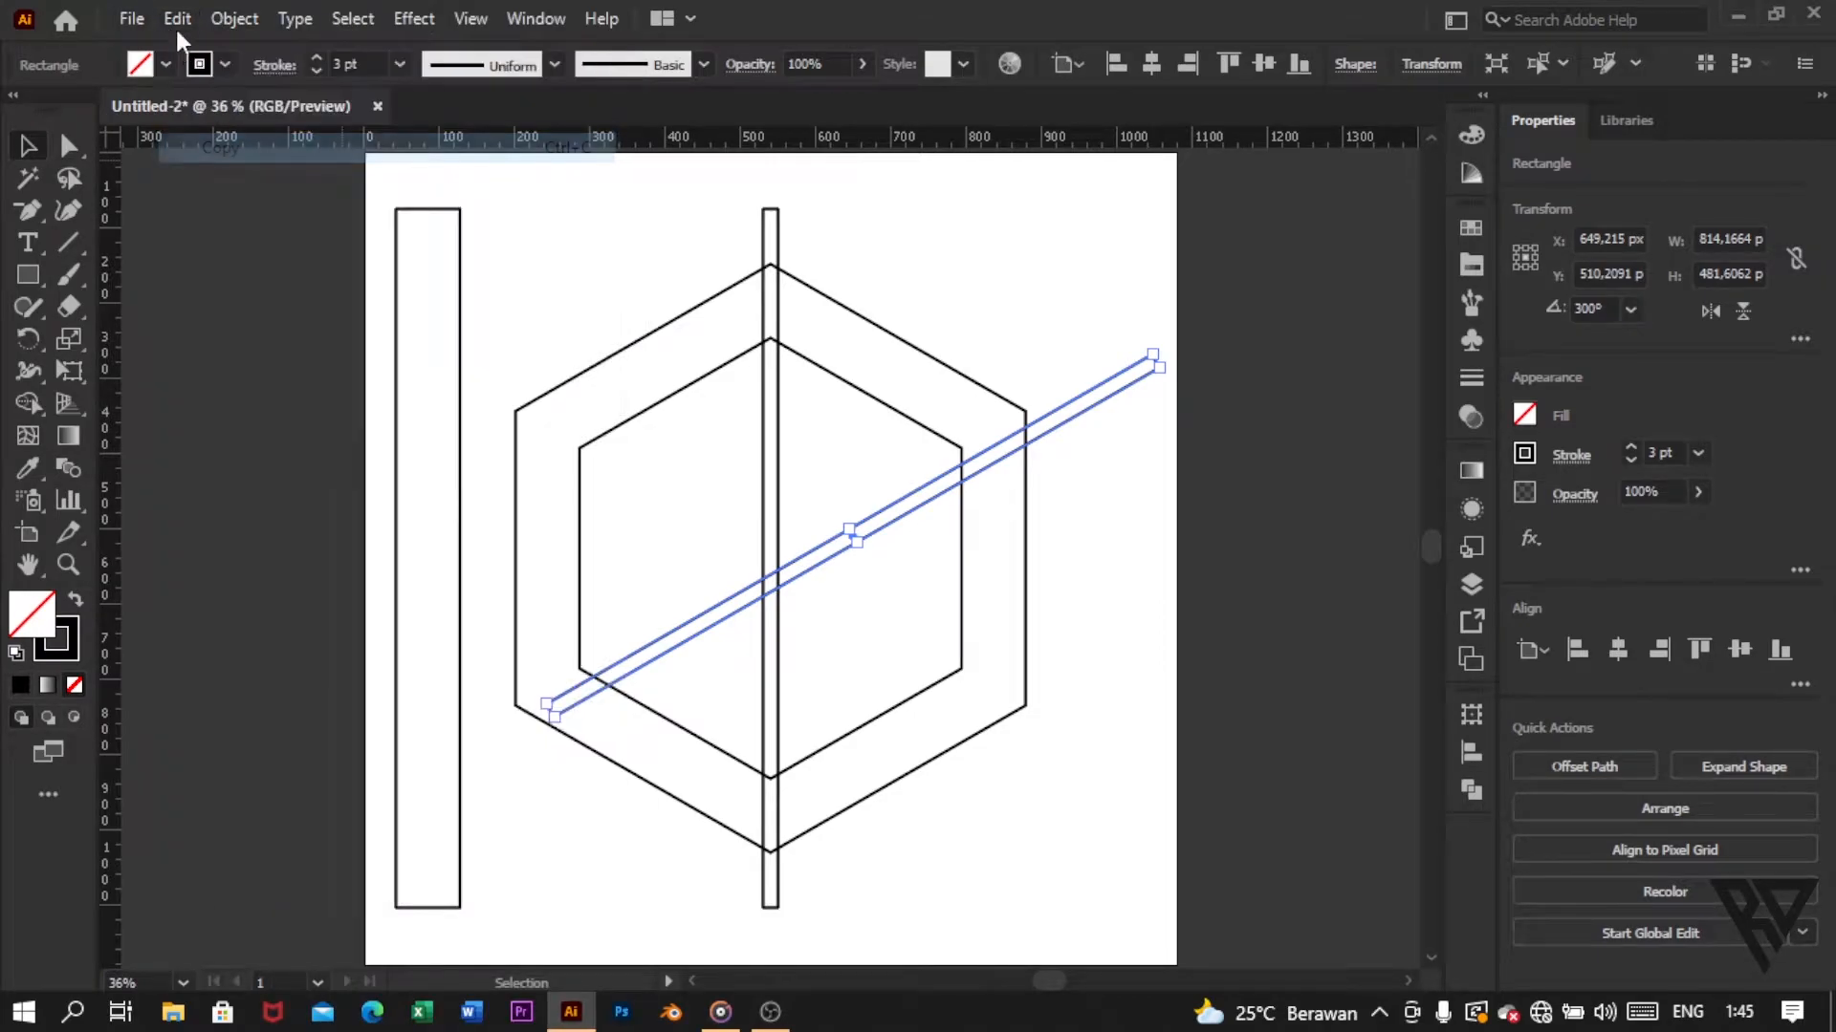
left_click(177, 19)
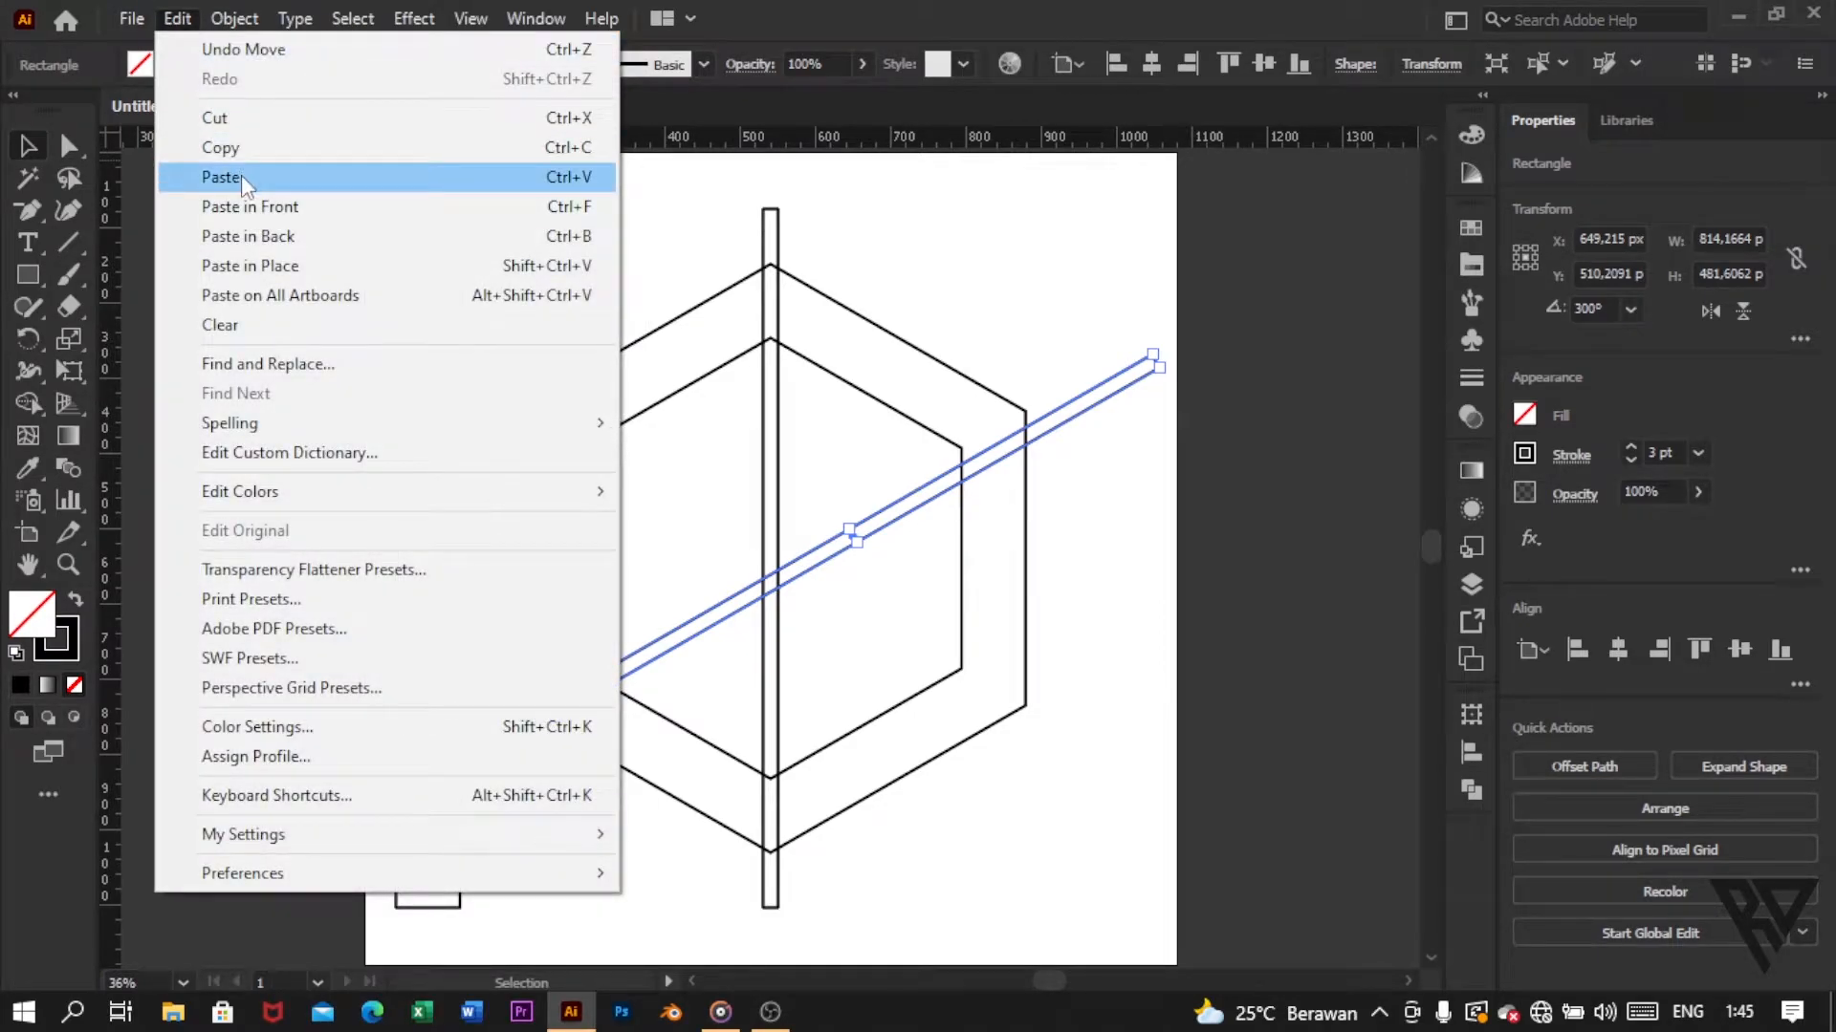
left_click(244, 181)
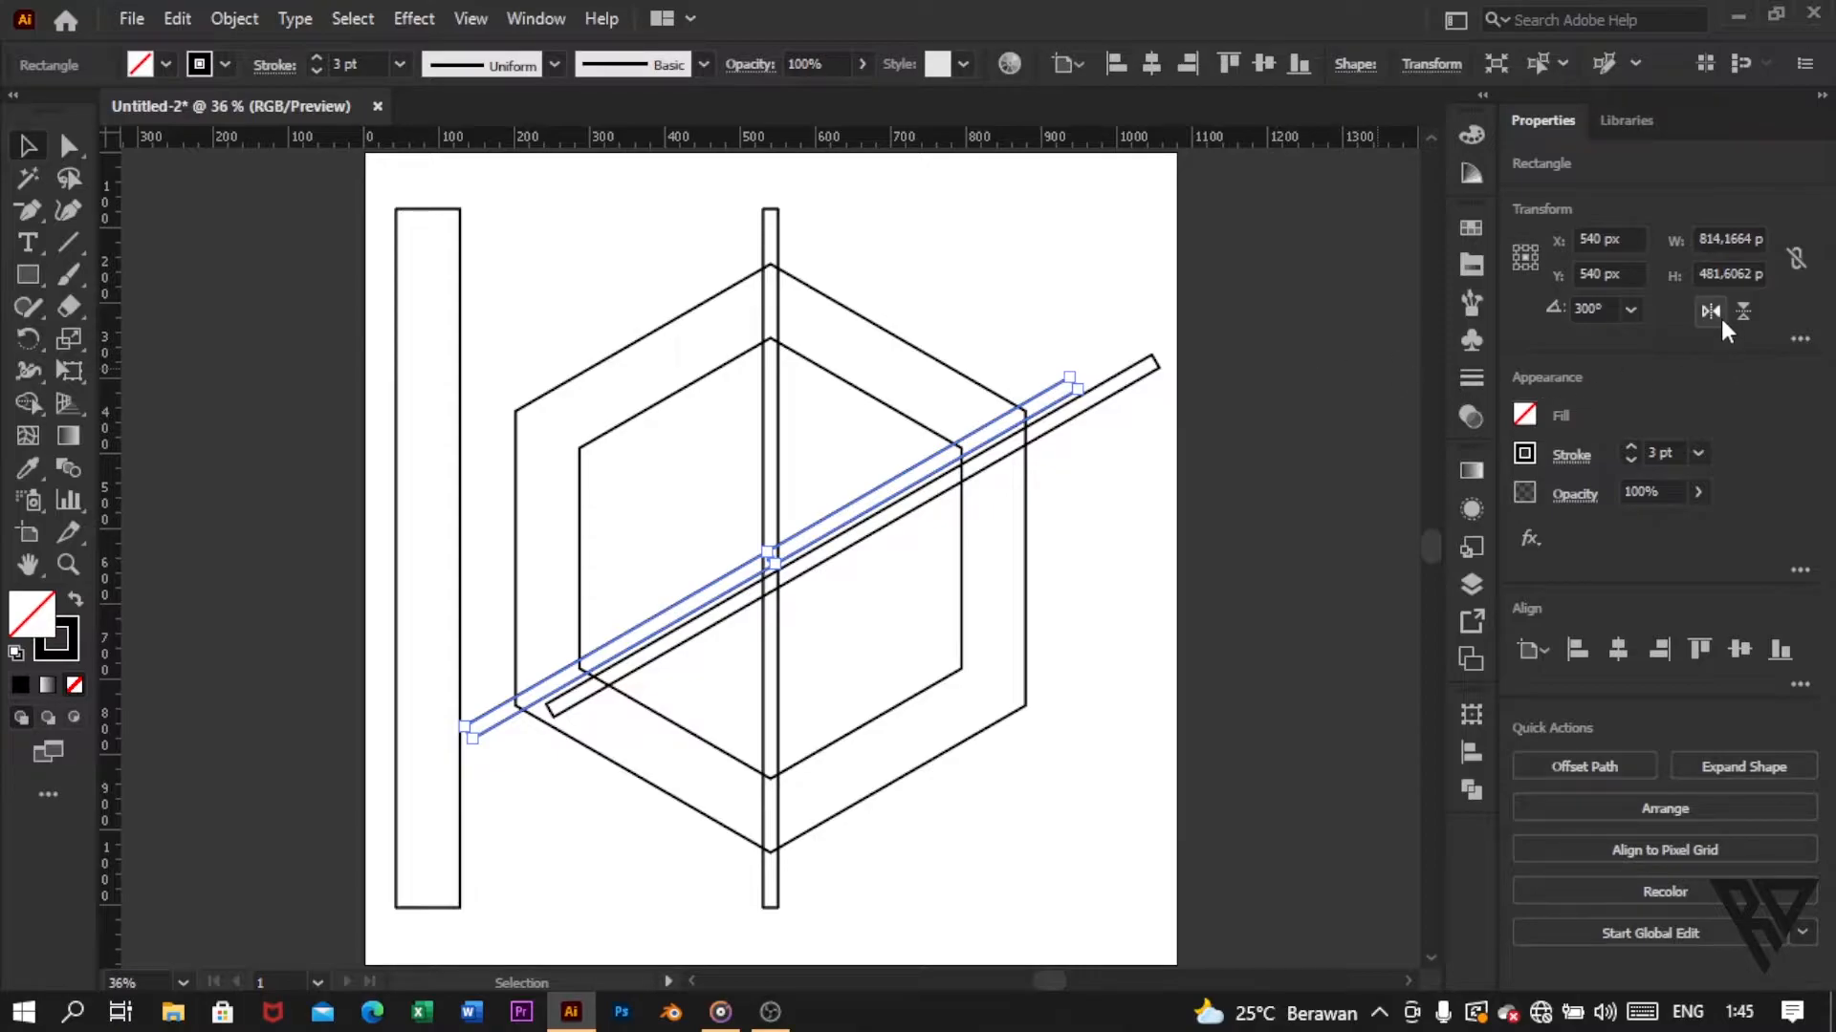
right_click(1244, 406)
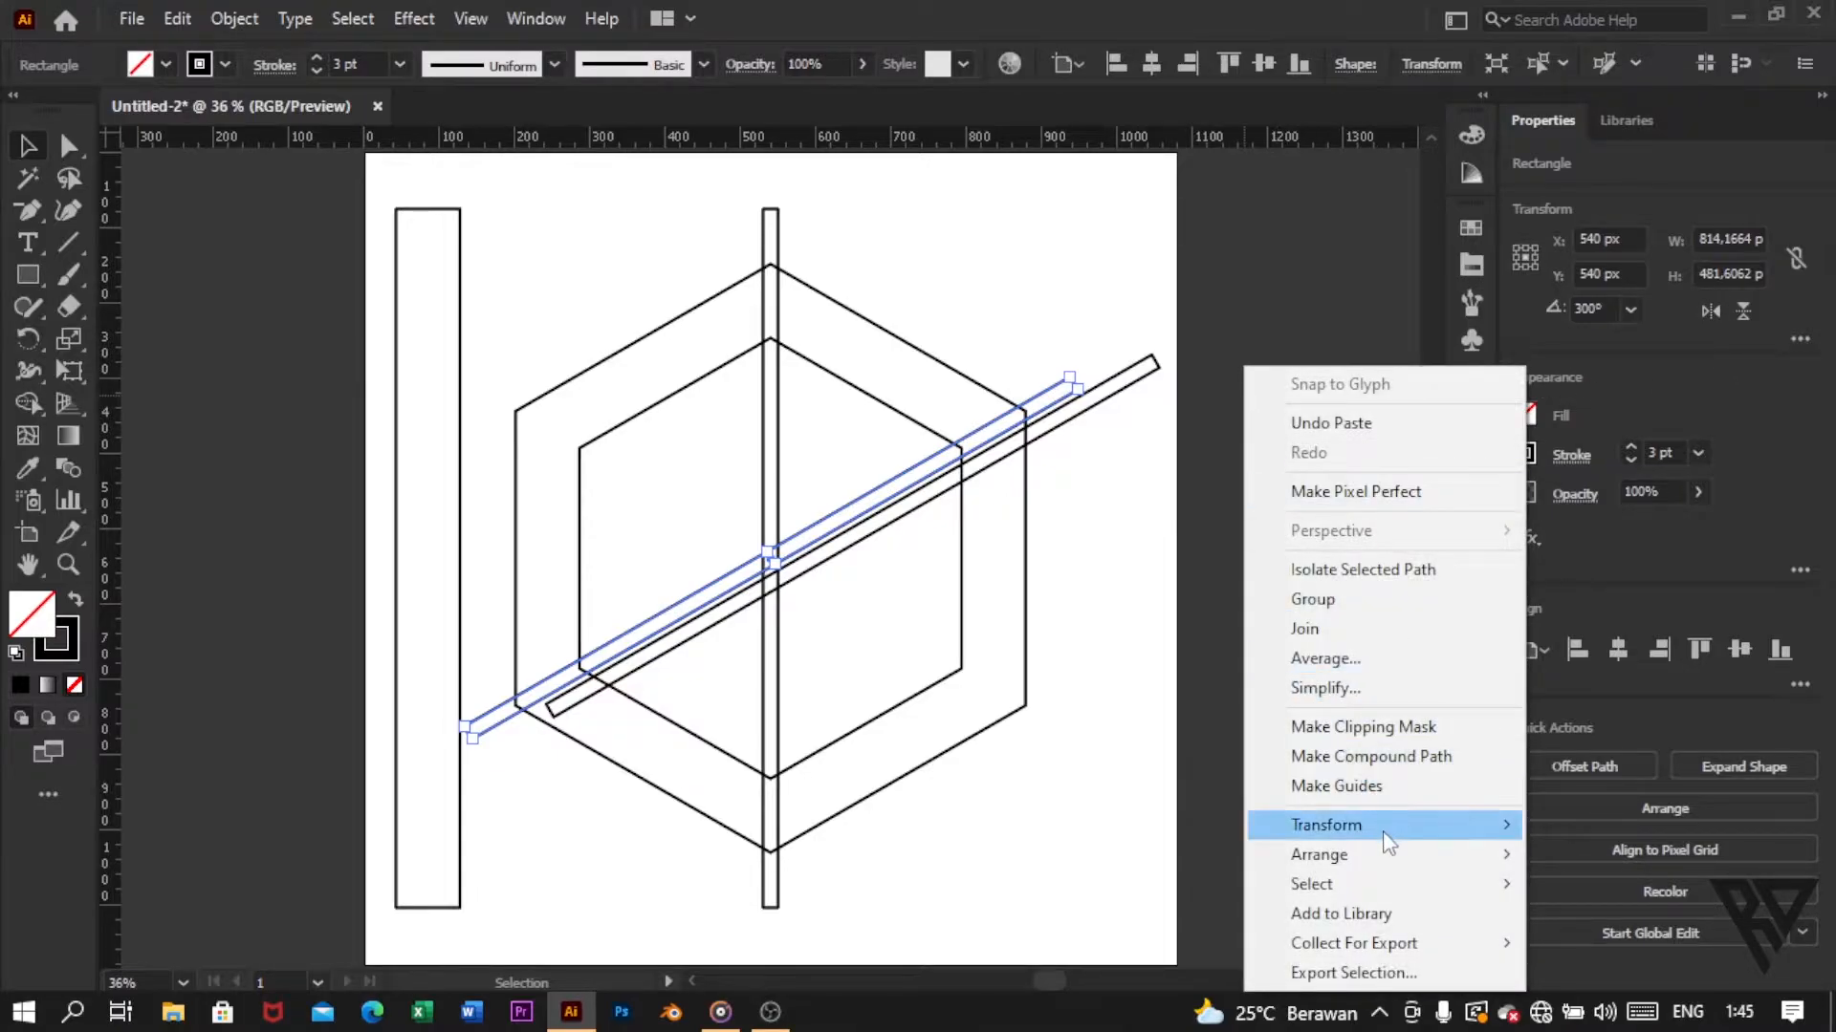
mouse_move(1391, 828)
left_click(1078, 685)
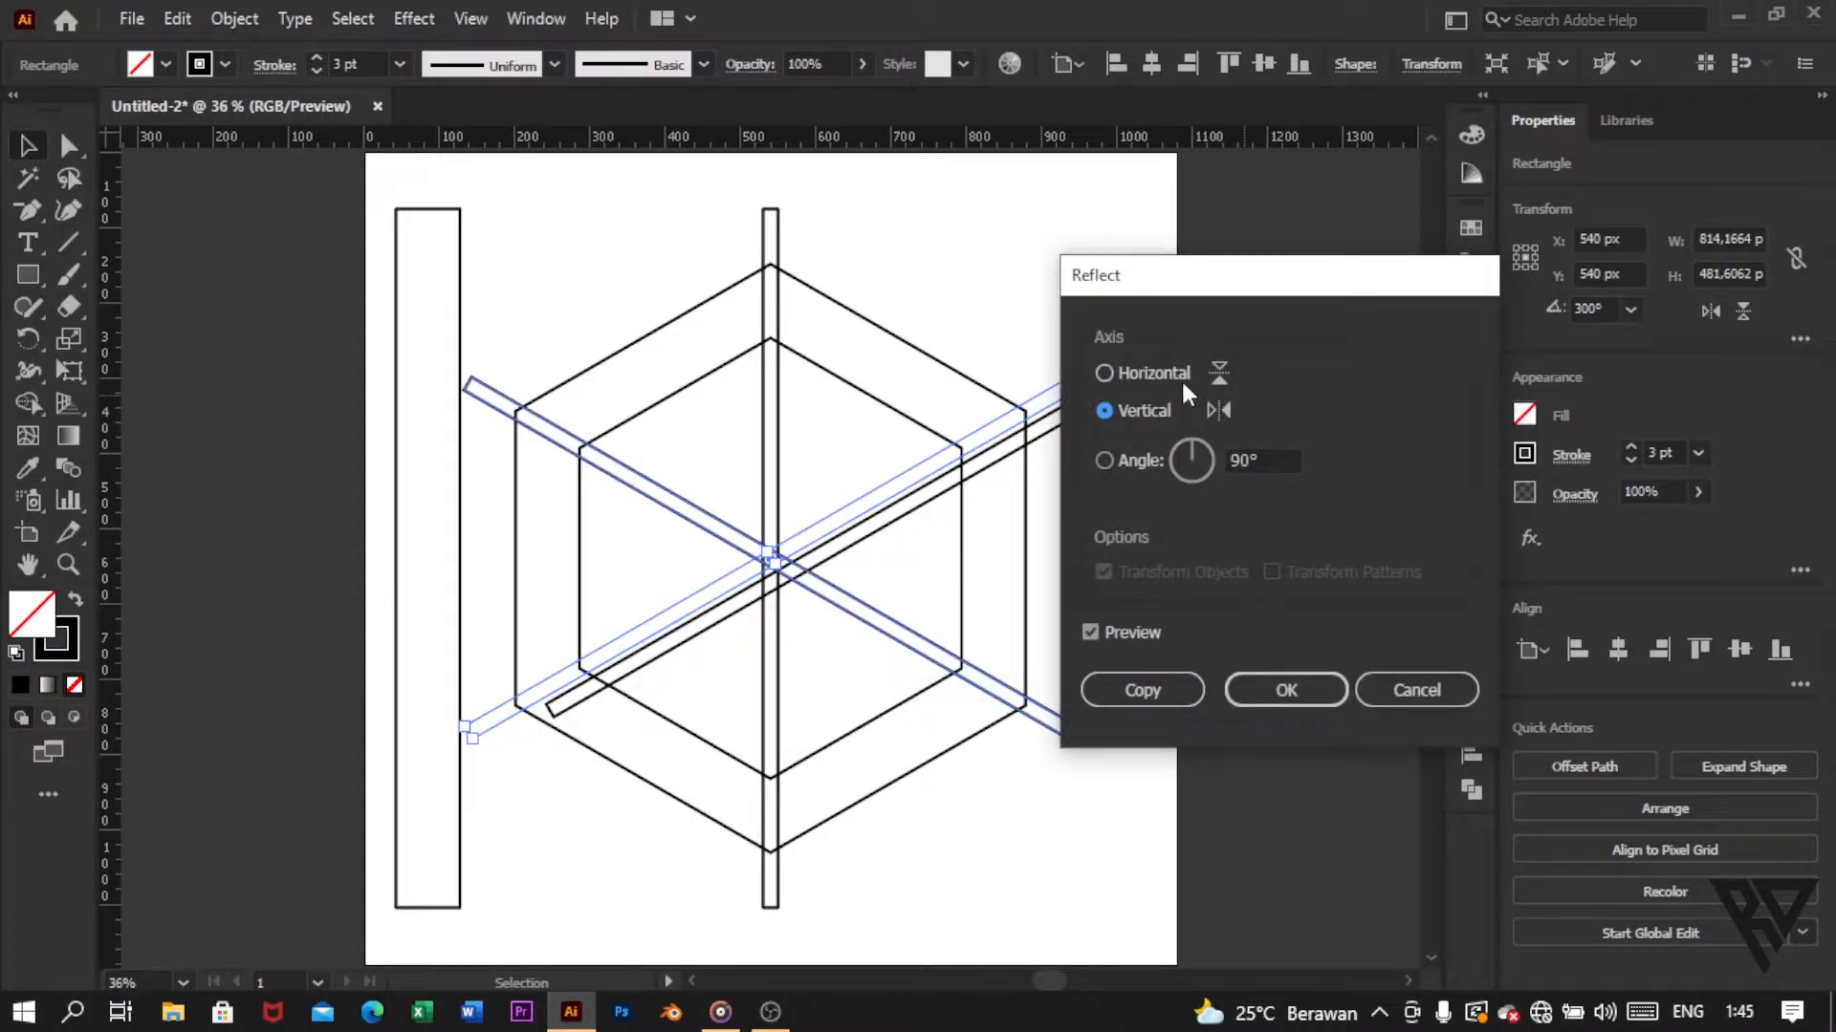
left_click(1286, 689)
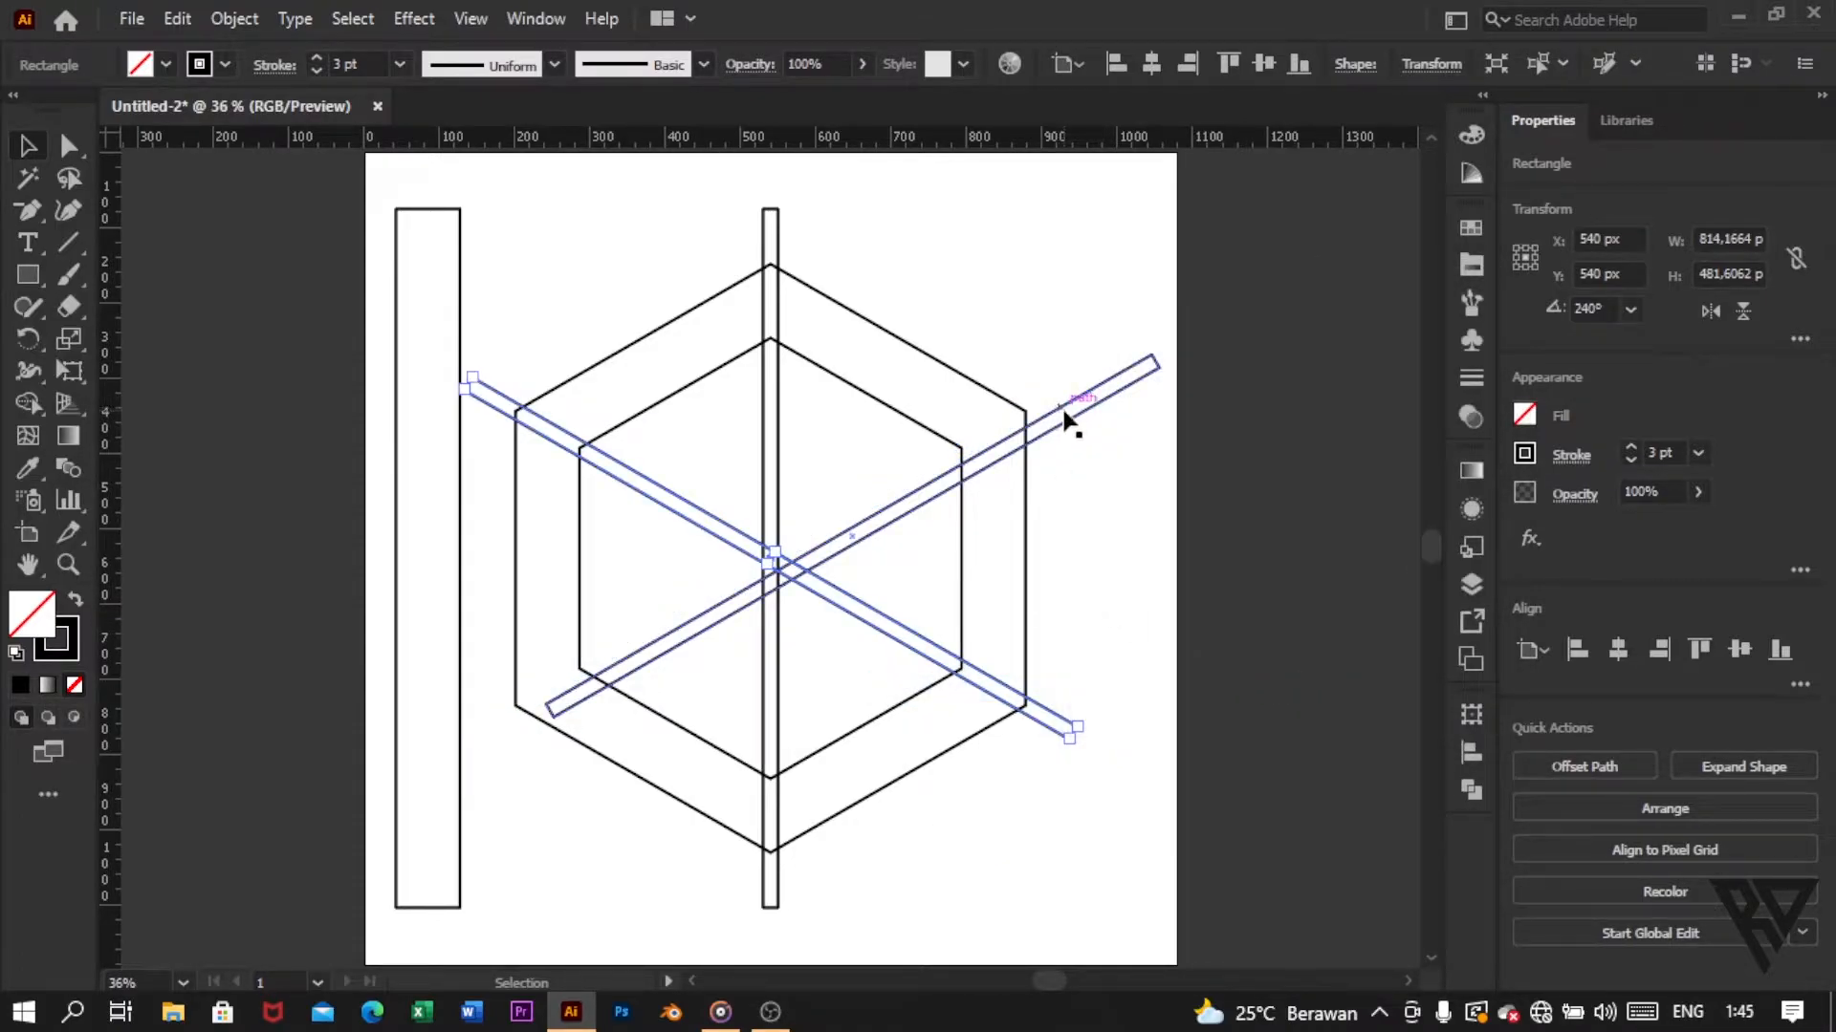
Step: Align the two slanted narrow bars to each other by their horizontal and vertical centres, forming an X
left_click(1070, 420, "shift")
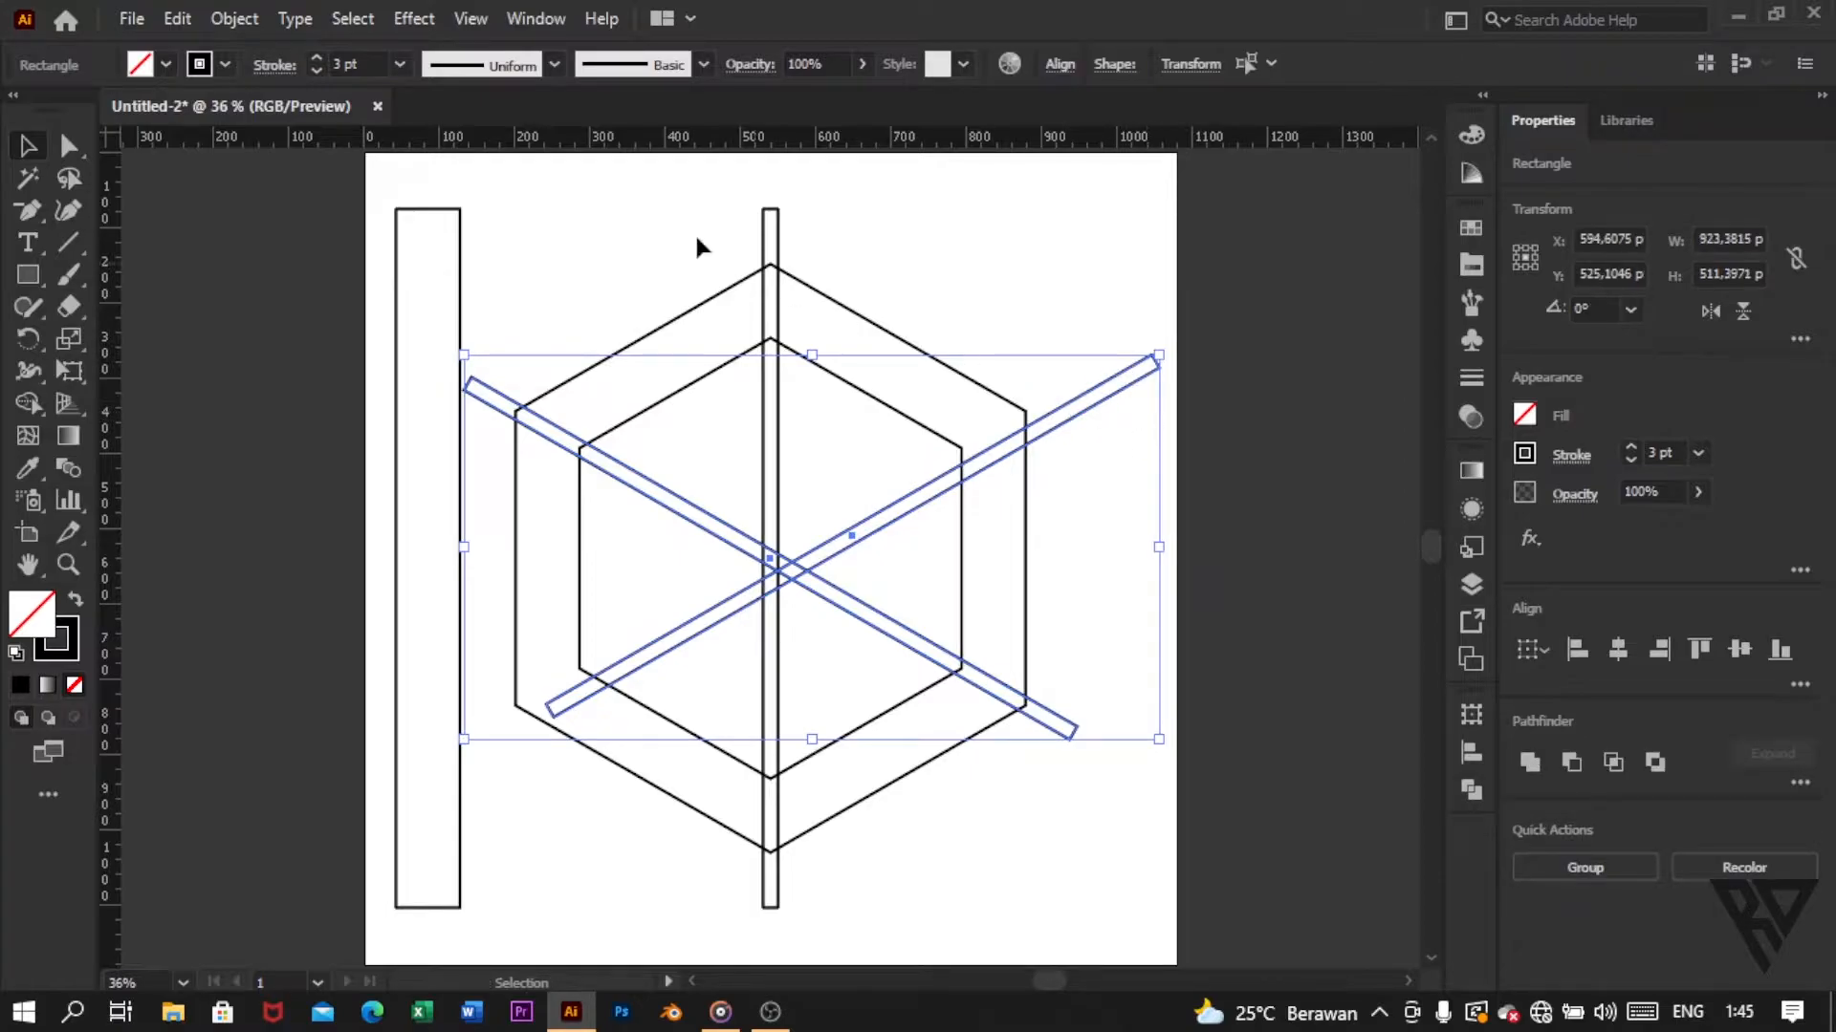
left_click(1616, 651)
left_click(1740, 651)
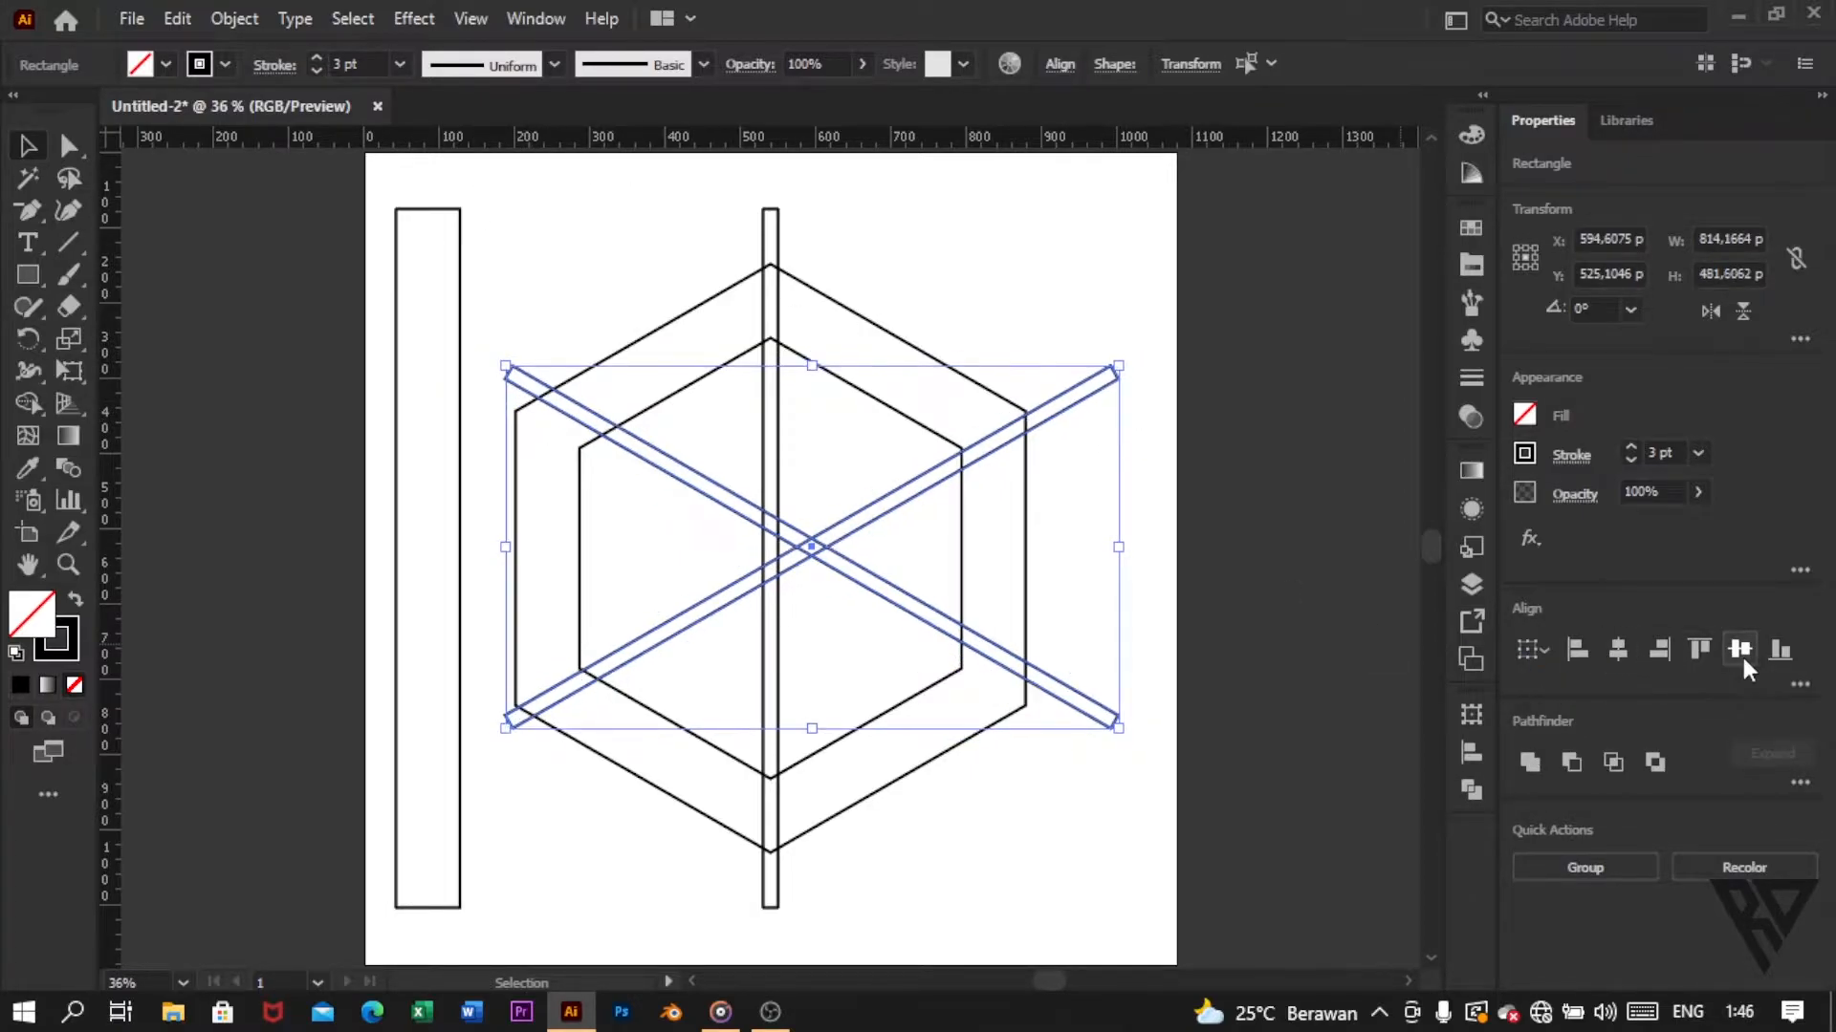
Step: Group the two crossed bars and centre the group horizontally and vertically on the artboard
right_click(1147, 402)
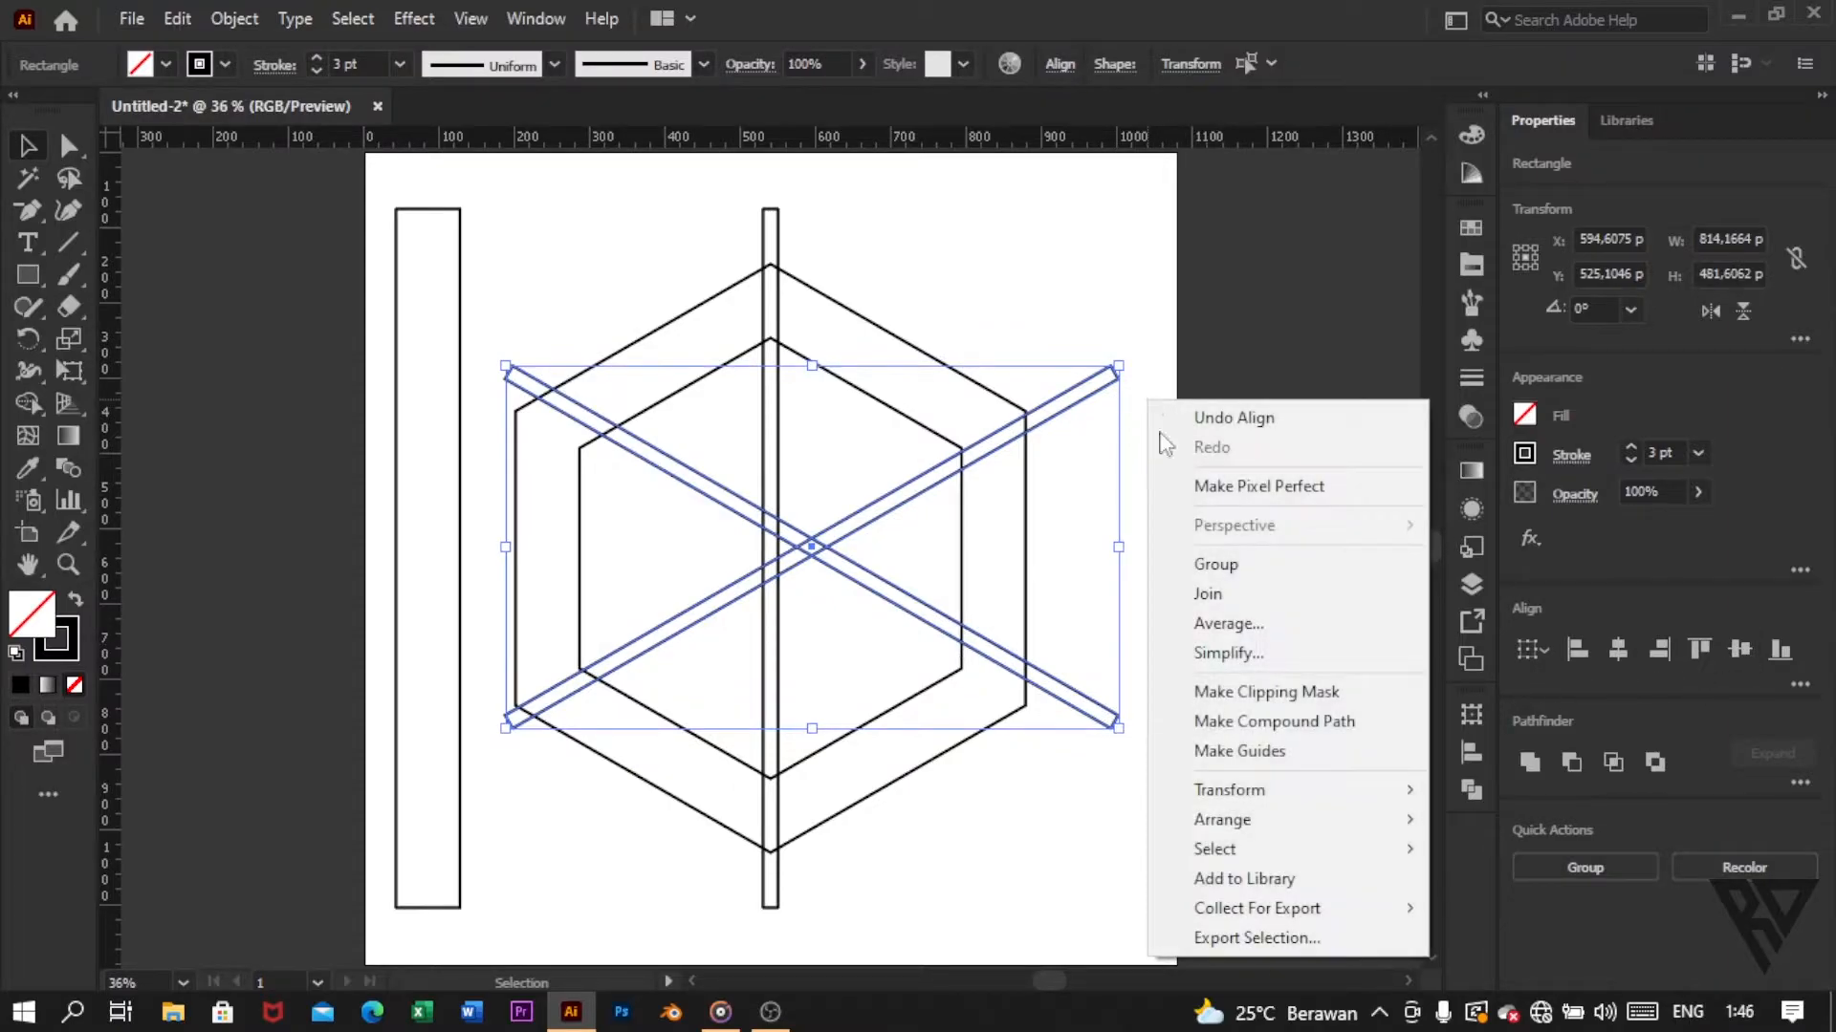
left_click(1217, 565)
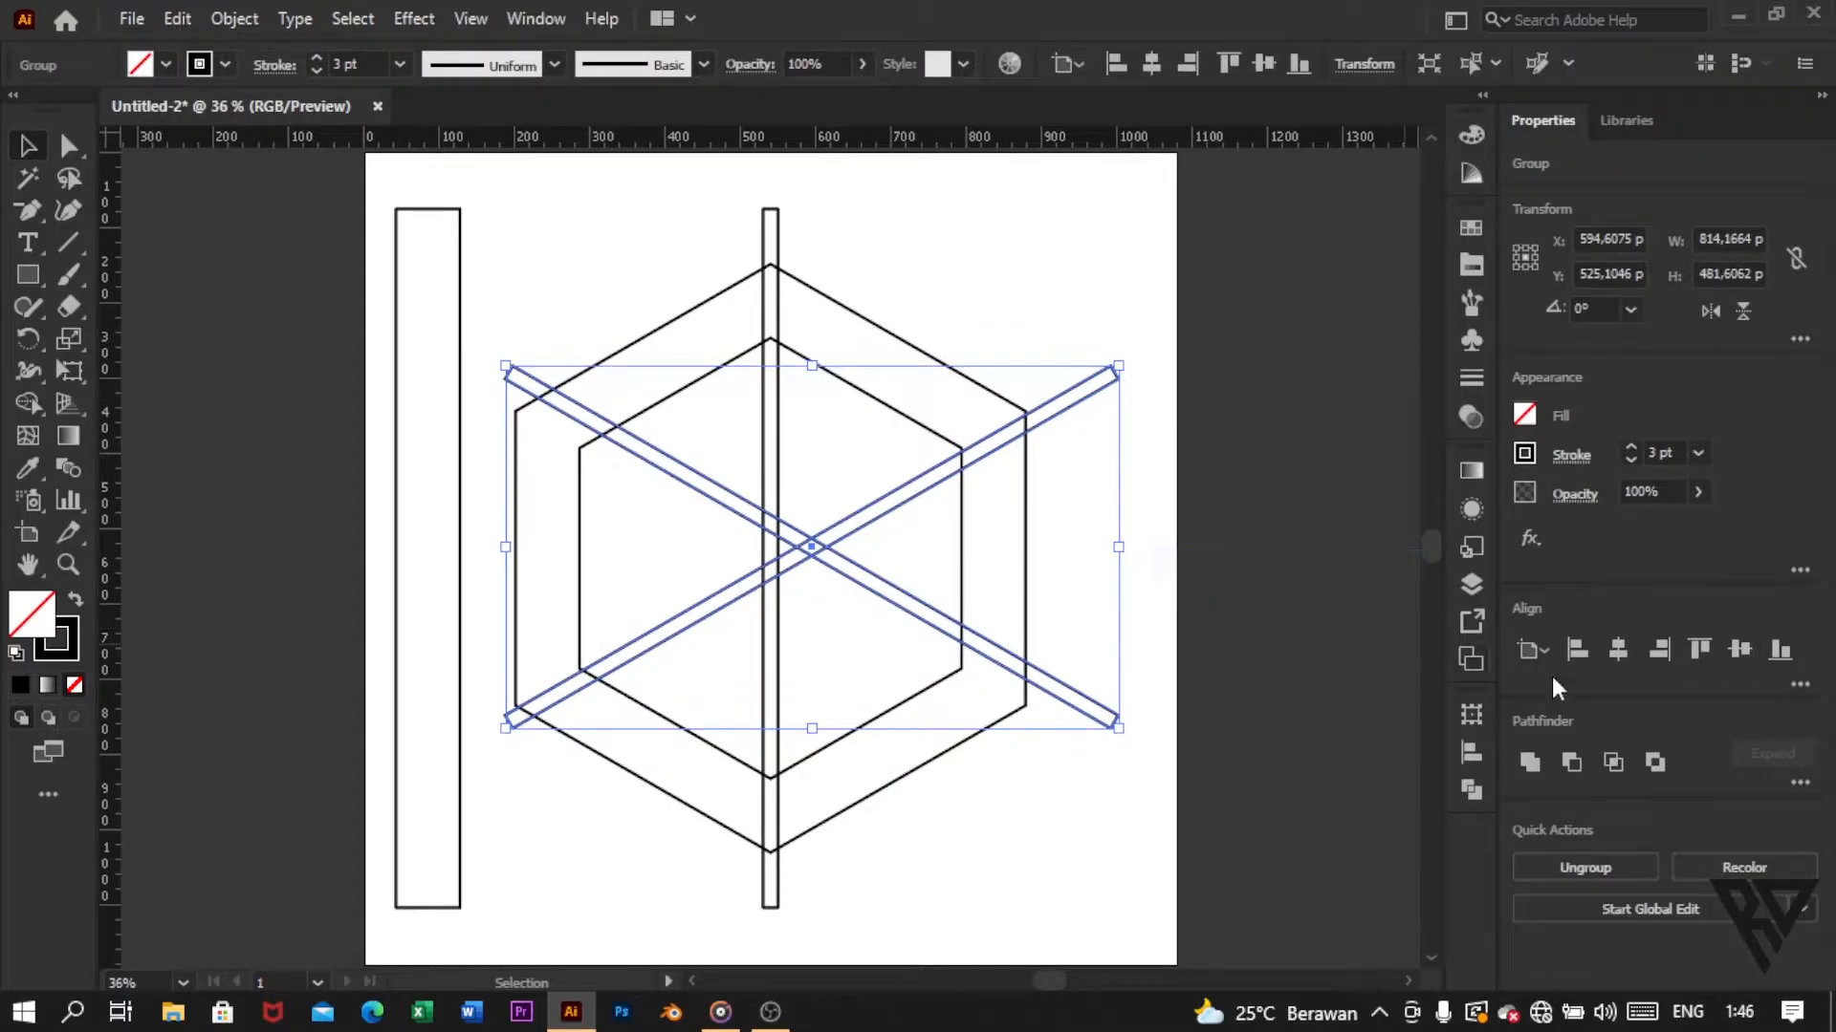
left_click(1618, 652)
left_click(1750, 652)
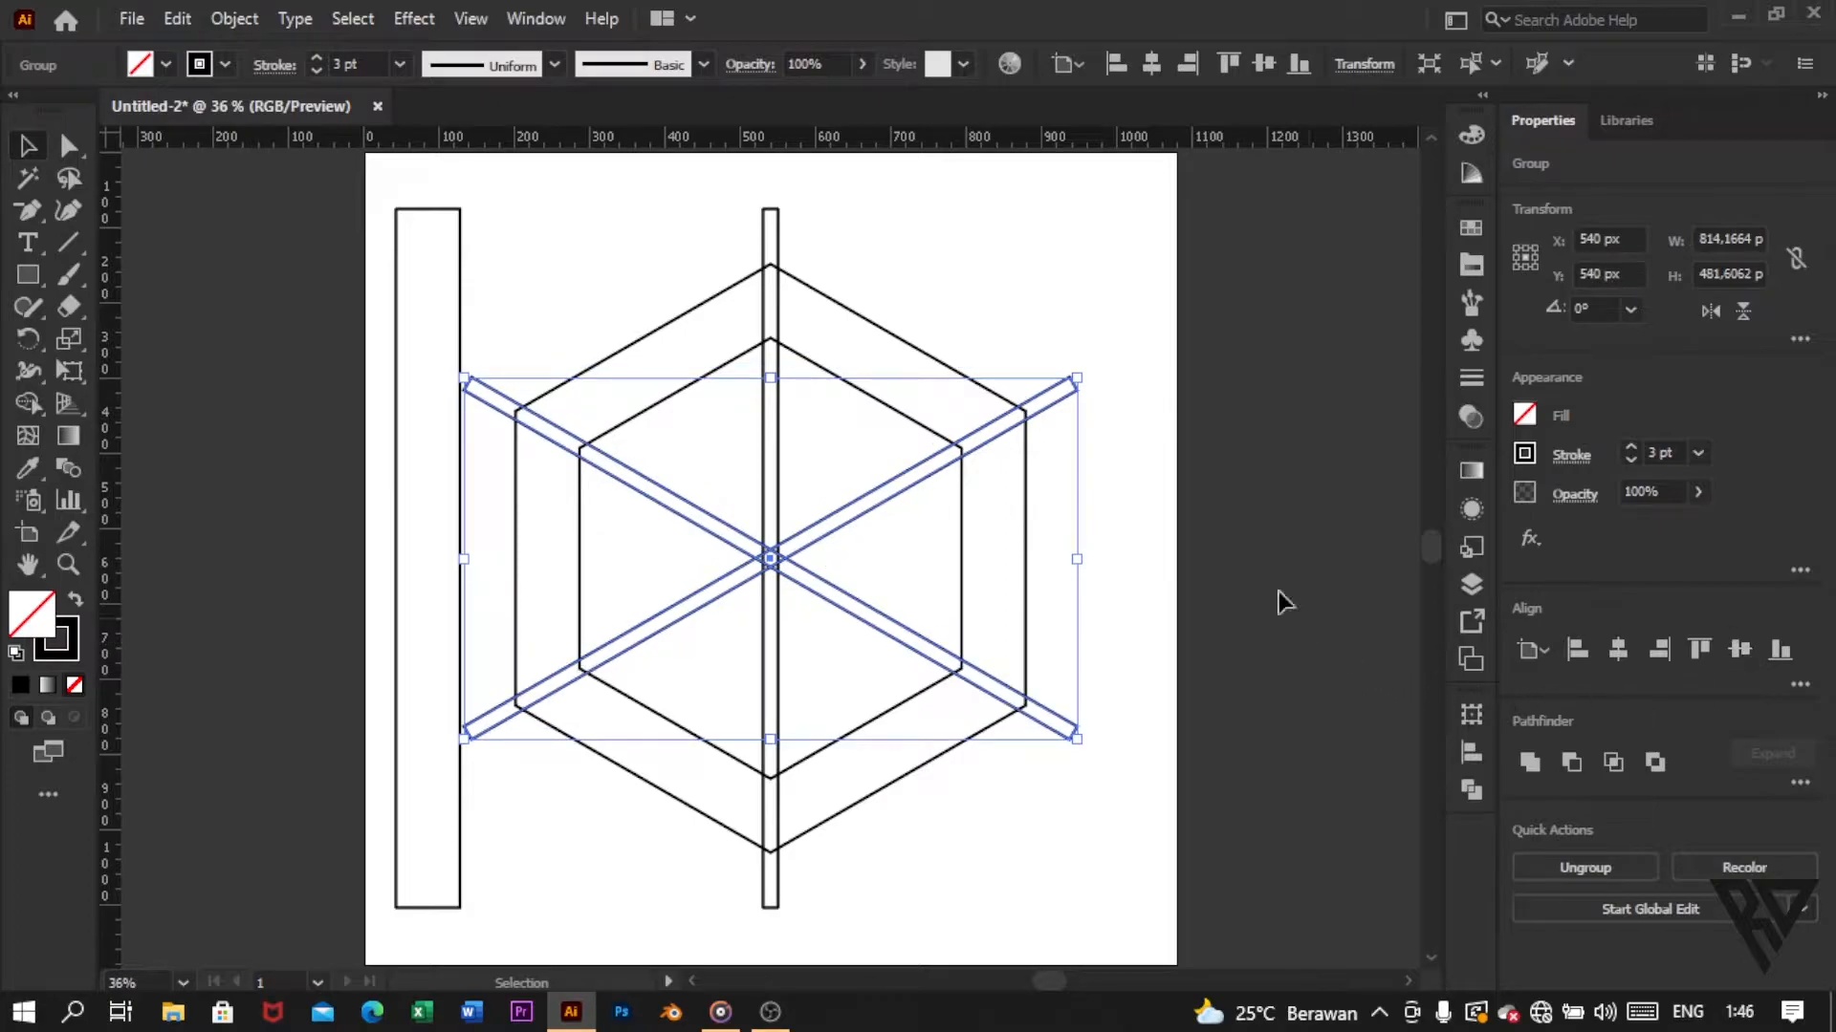
Step: Ungroup the two crossed narrow bars and clear the selection
right_click(1129, 435)
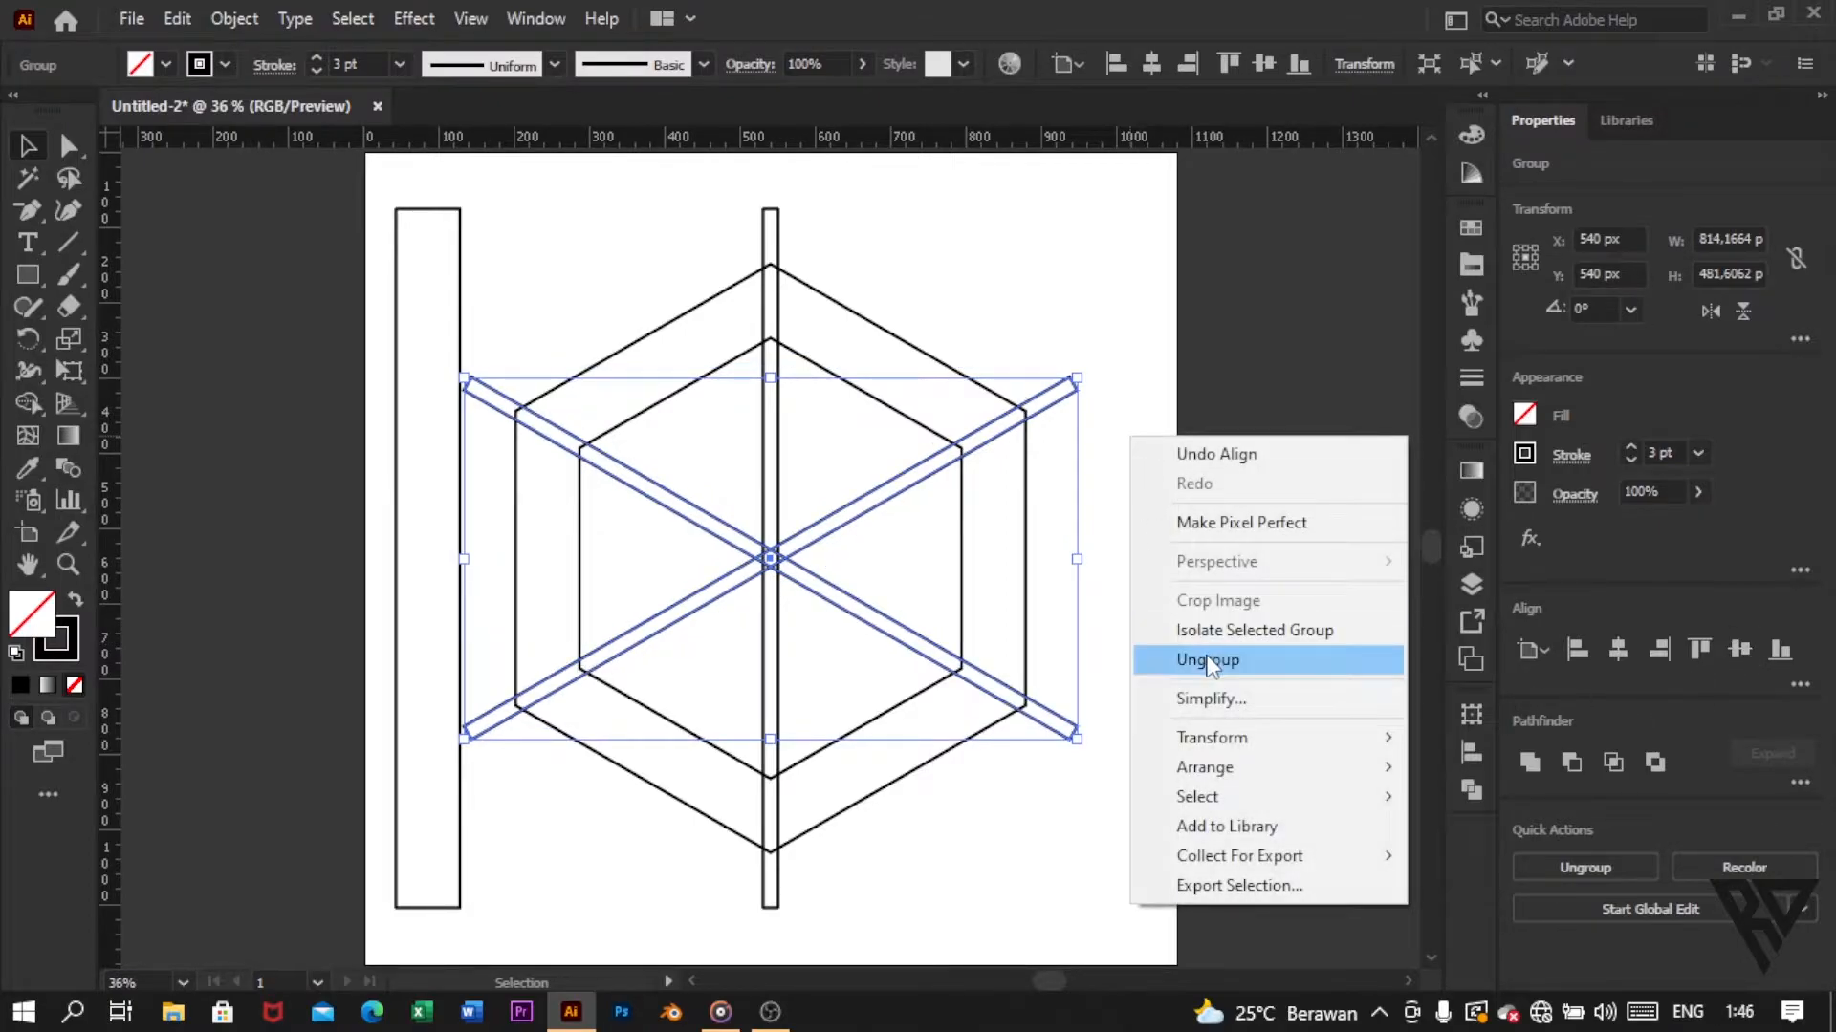
left_click(1280, 670)
left_click(1121, 608)
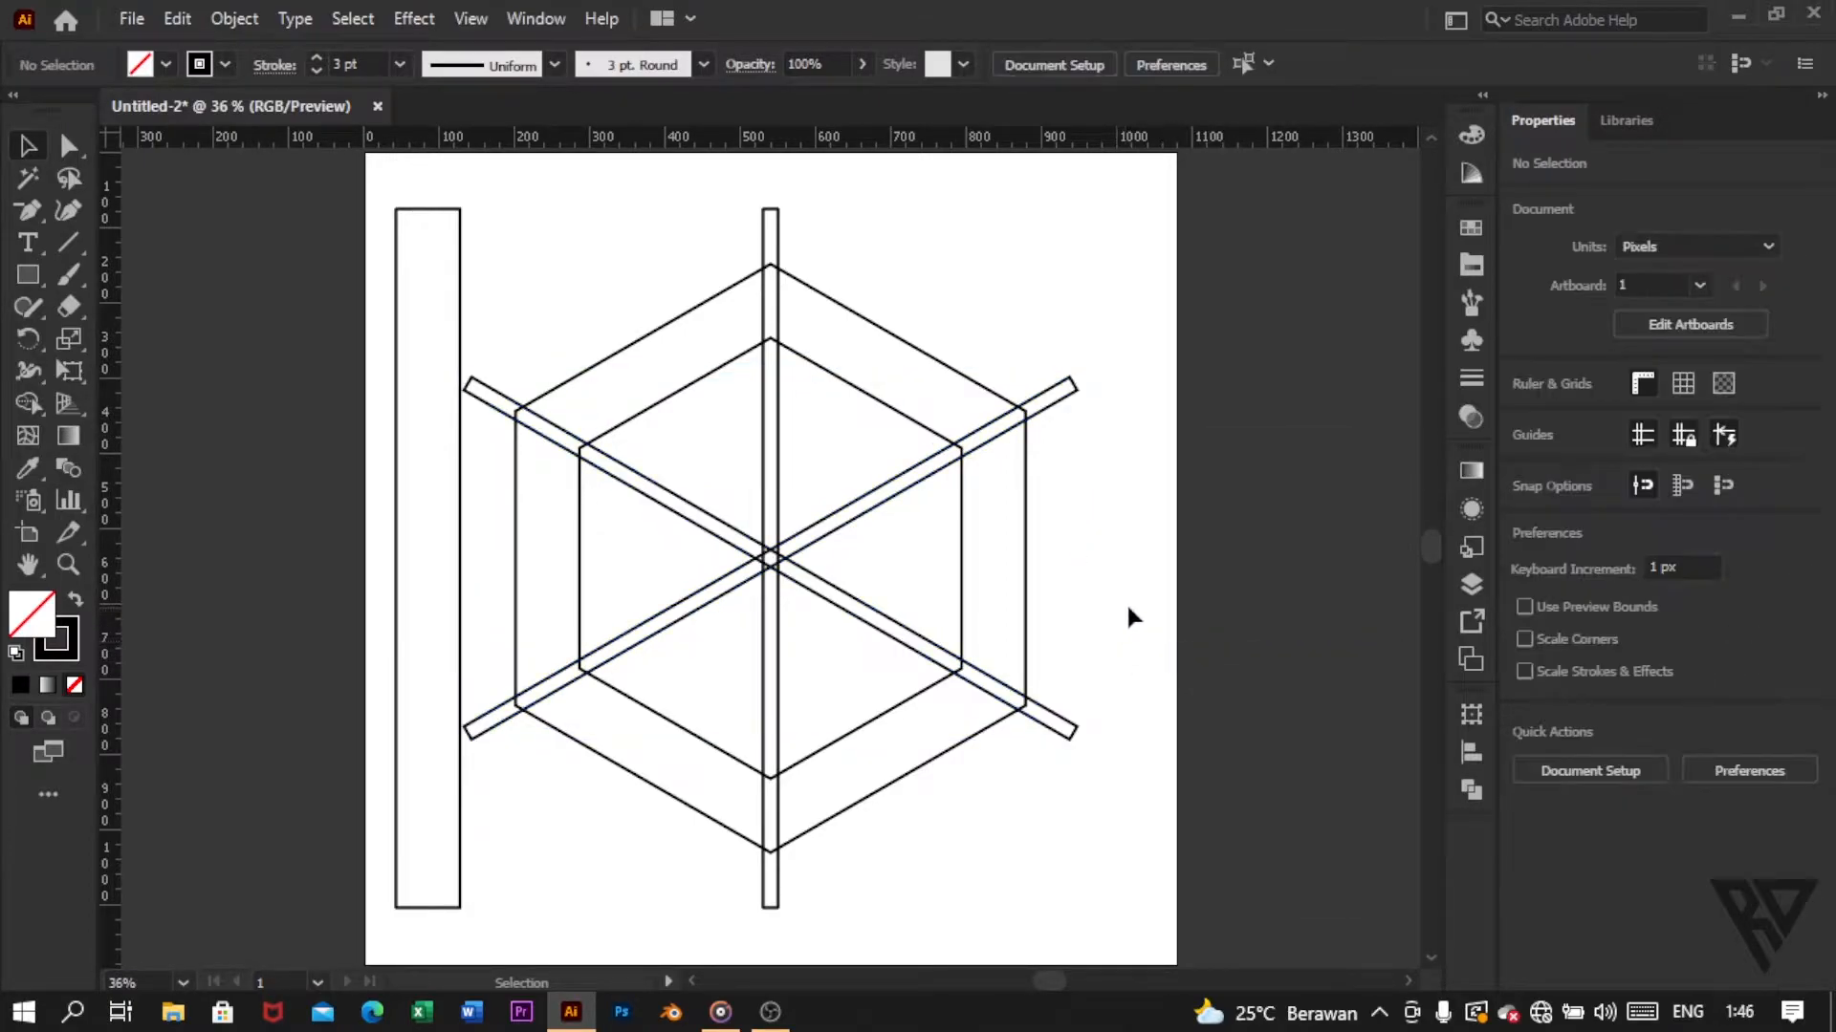
Step: Duplicate the 85 px wide vertical rectangle onto the artboard centre and rotate the copy to 300°
left_click(461, 507)
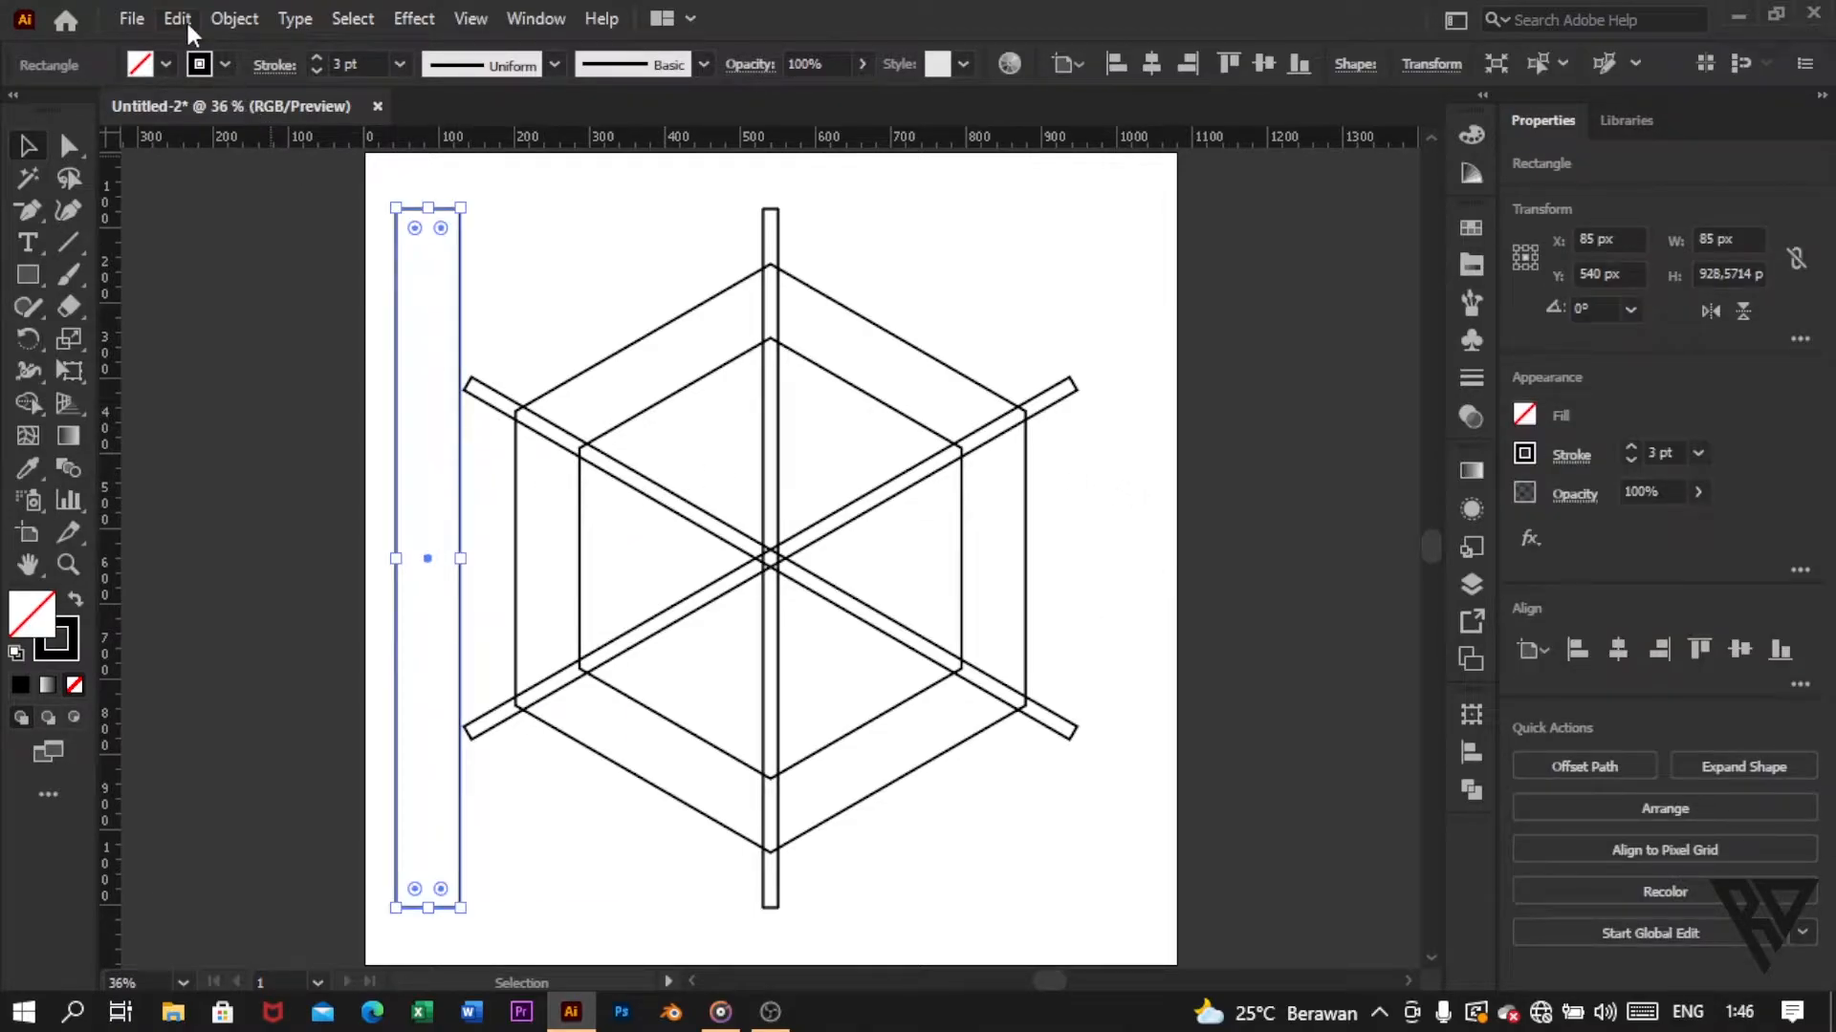
left_click(185, 19)
left_click(230, 145)
left_click(187, 21)
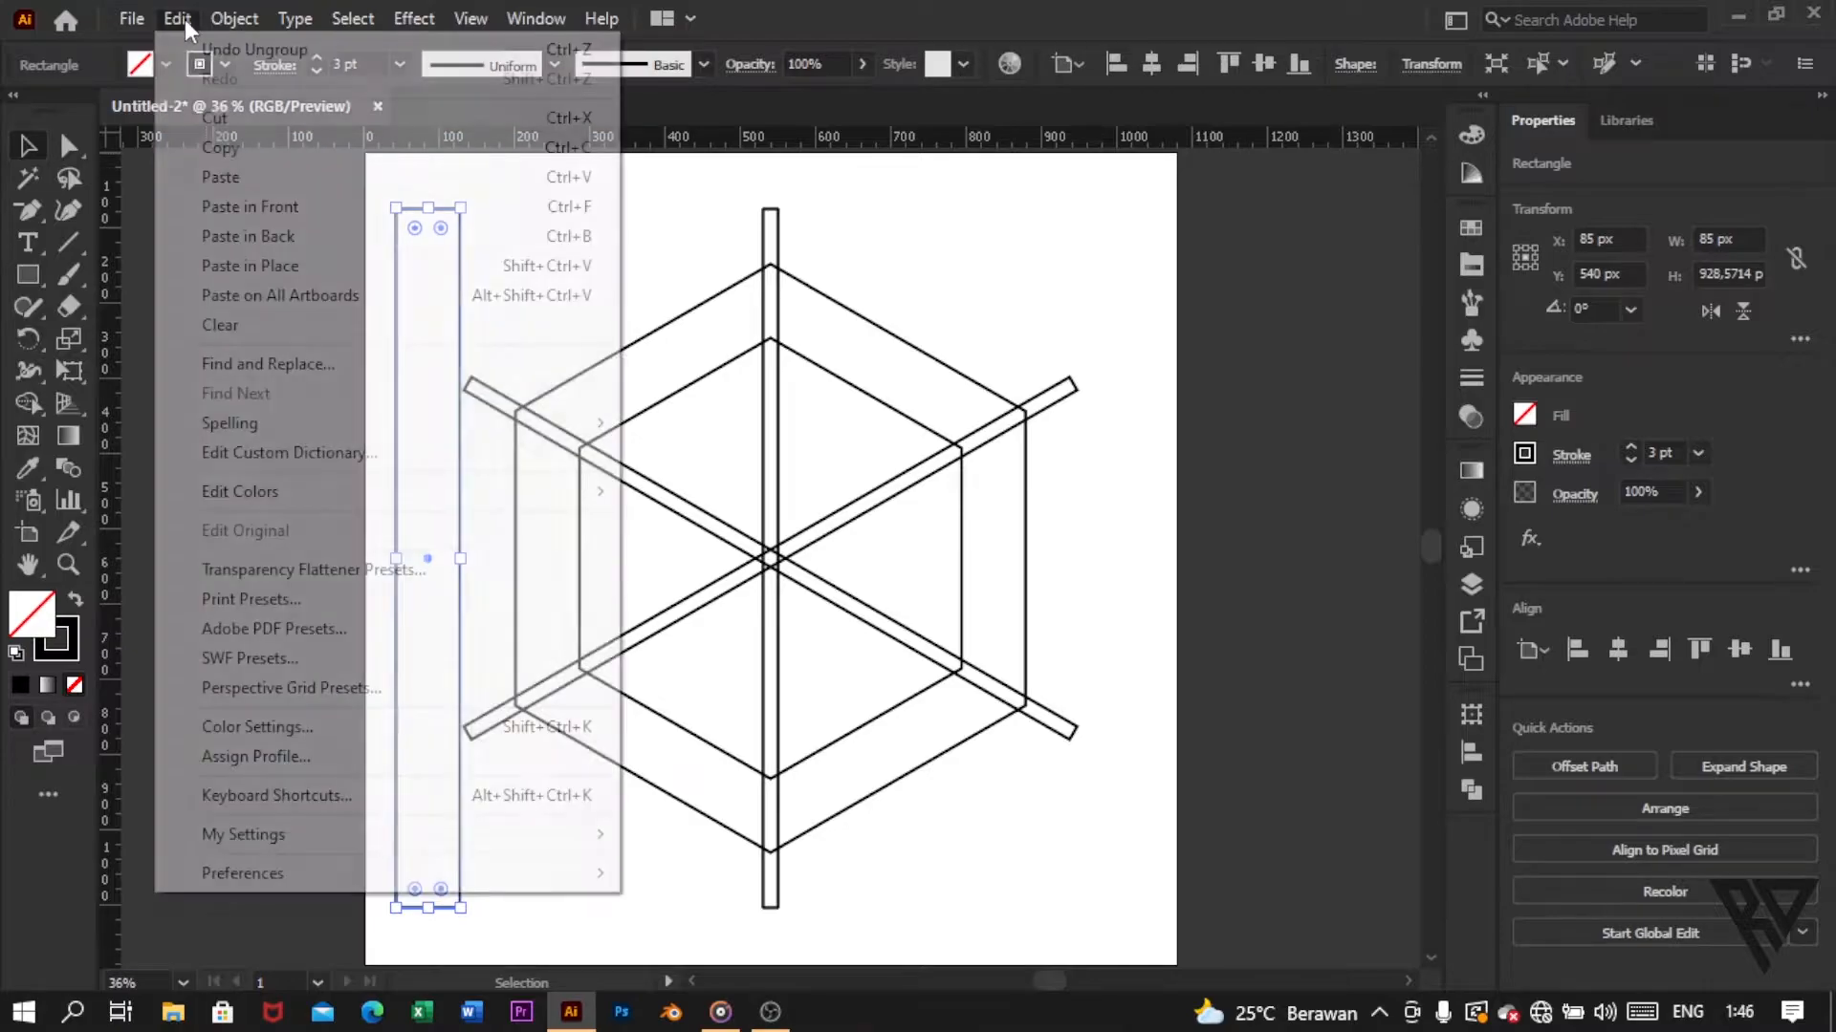
left_click(250, 177)
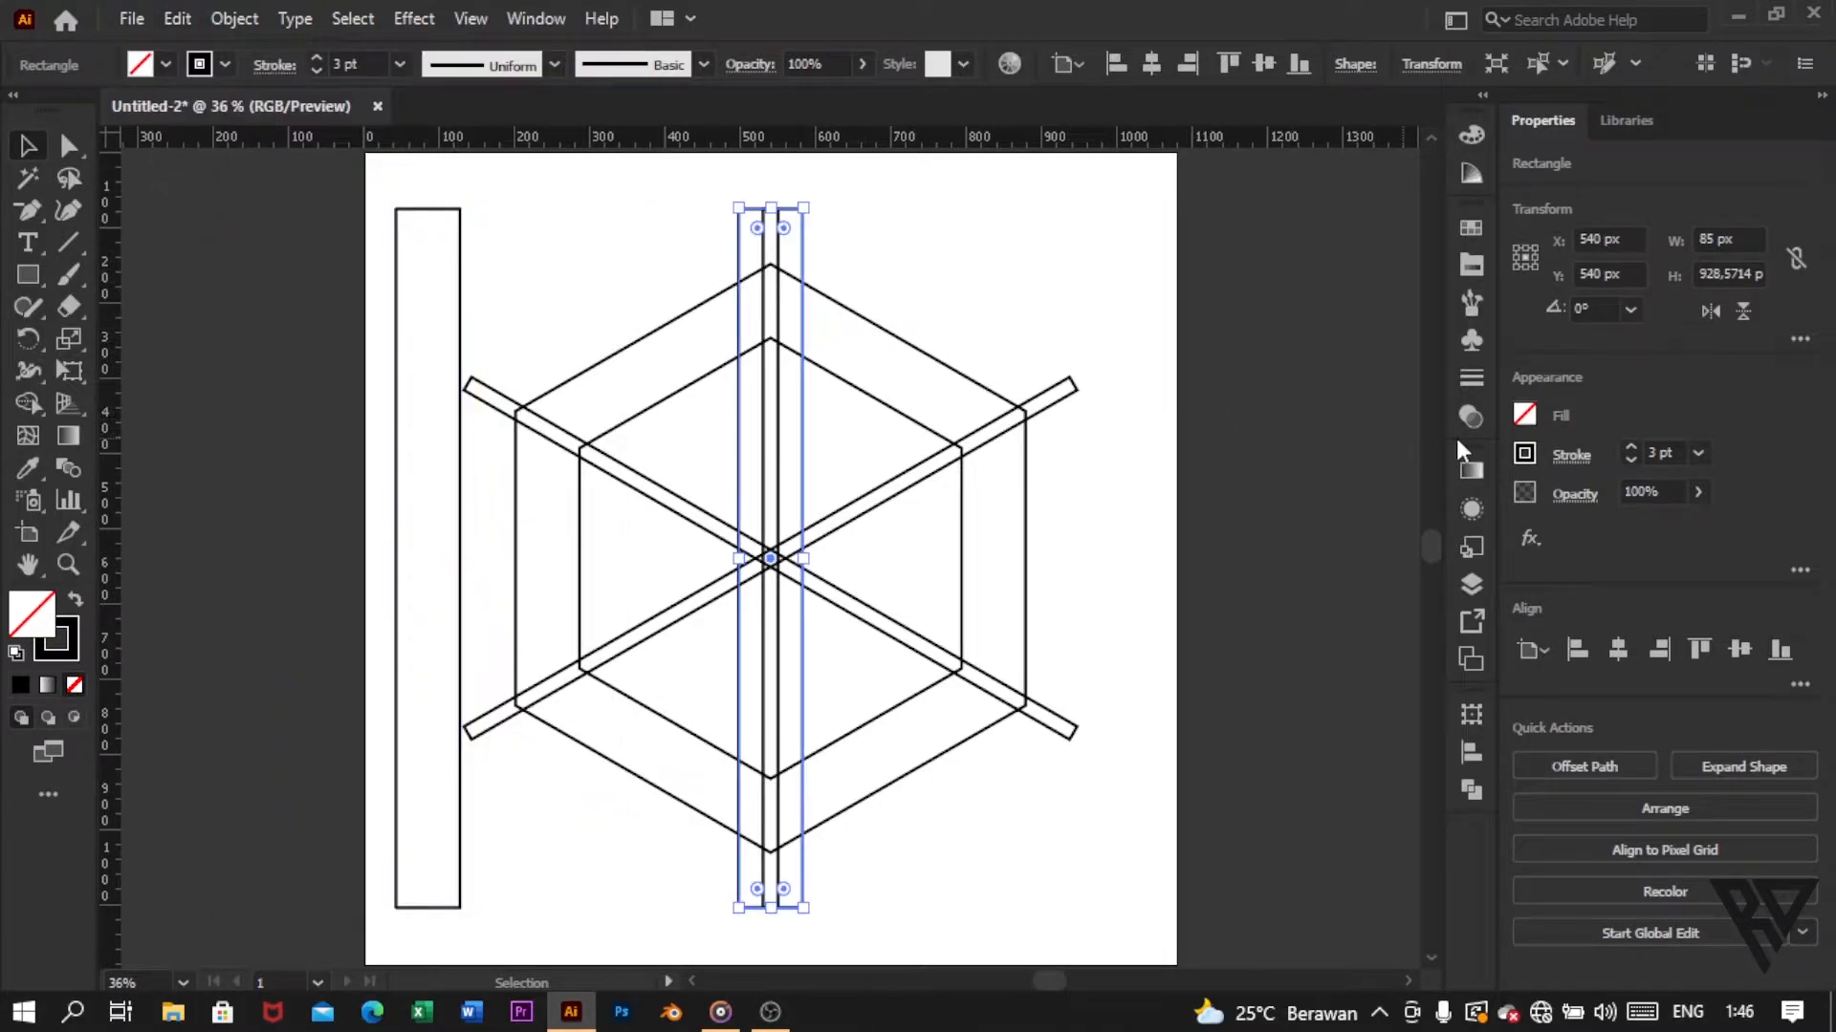
left_click(1630, 308)
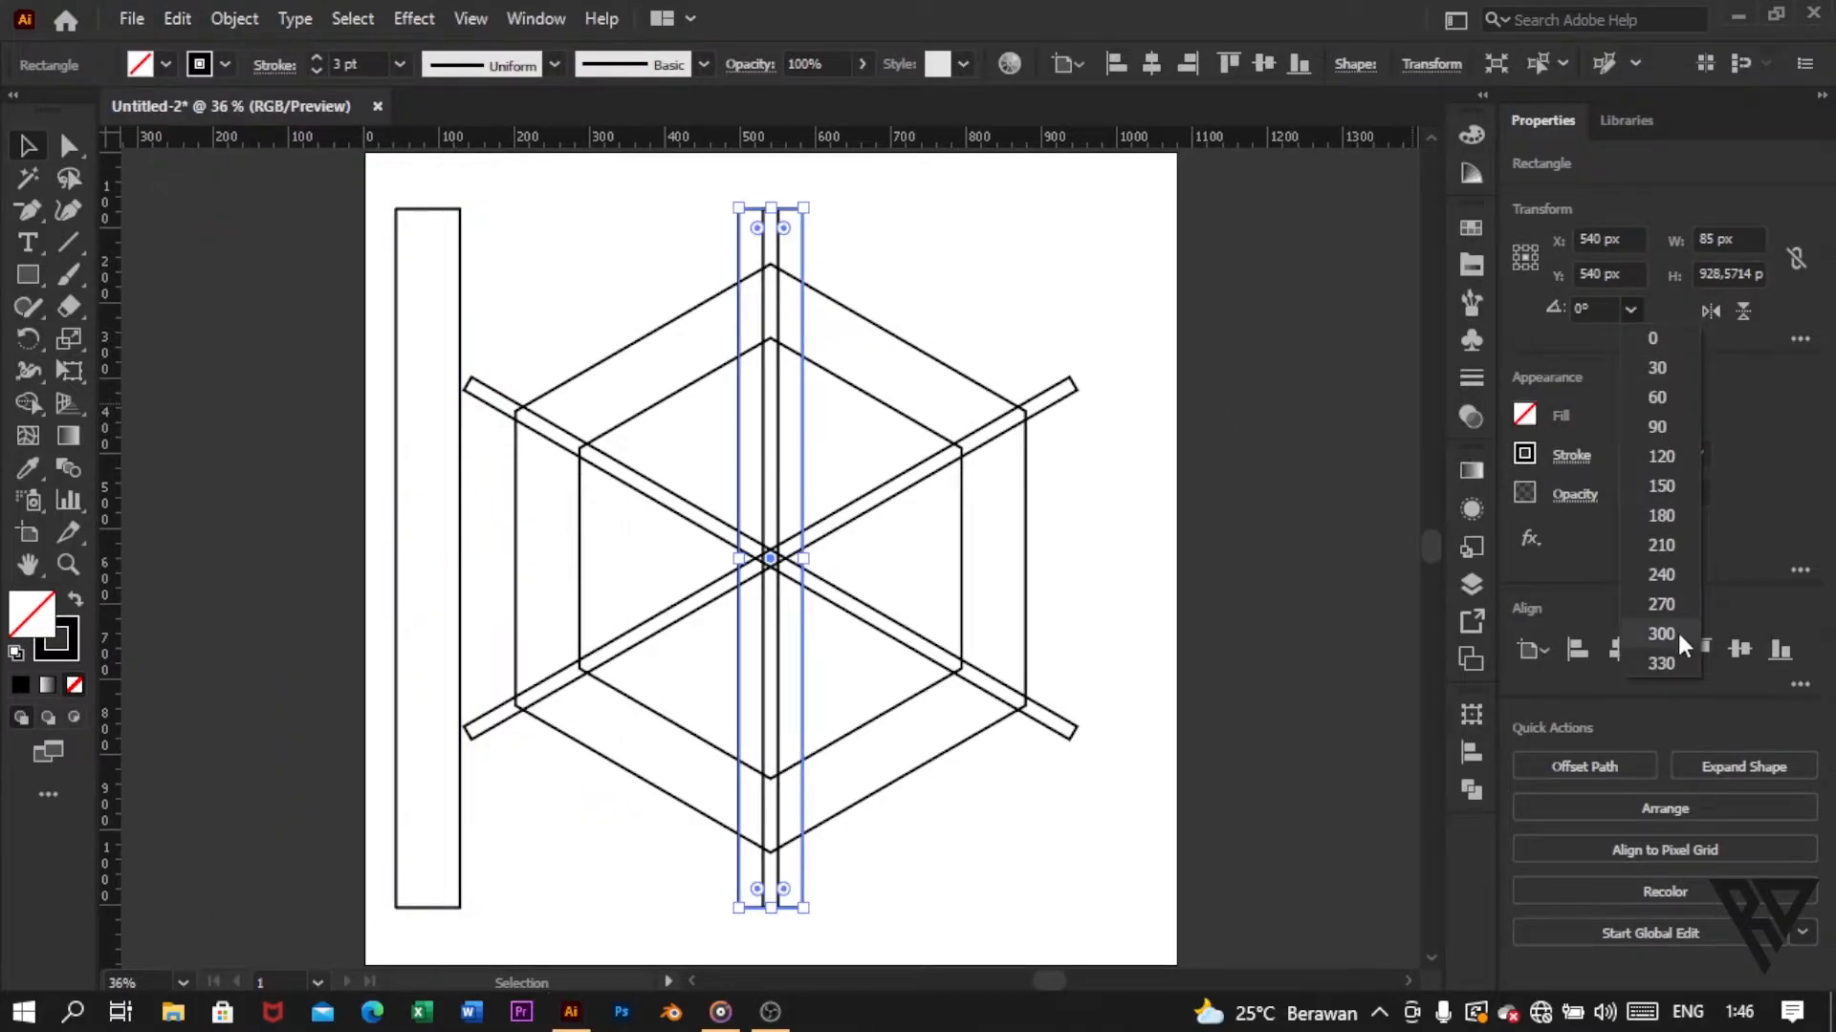
left_click(1648, 635)
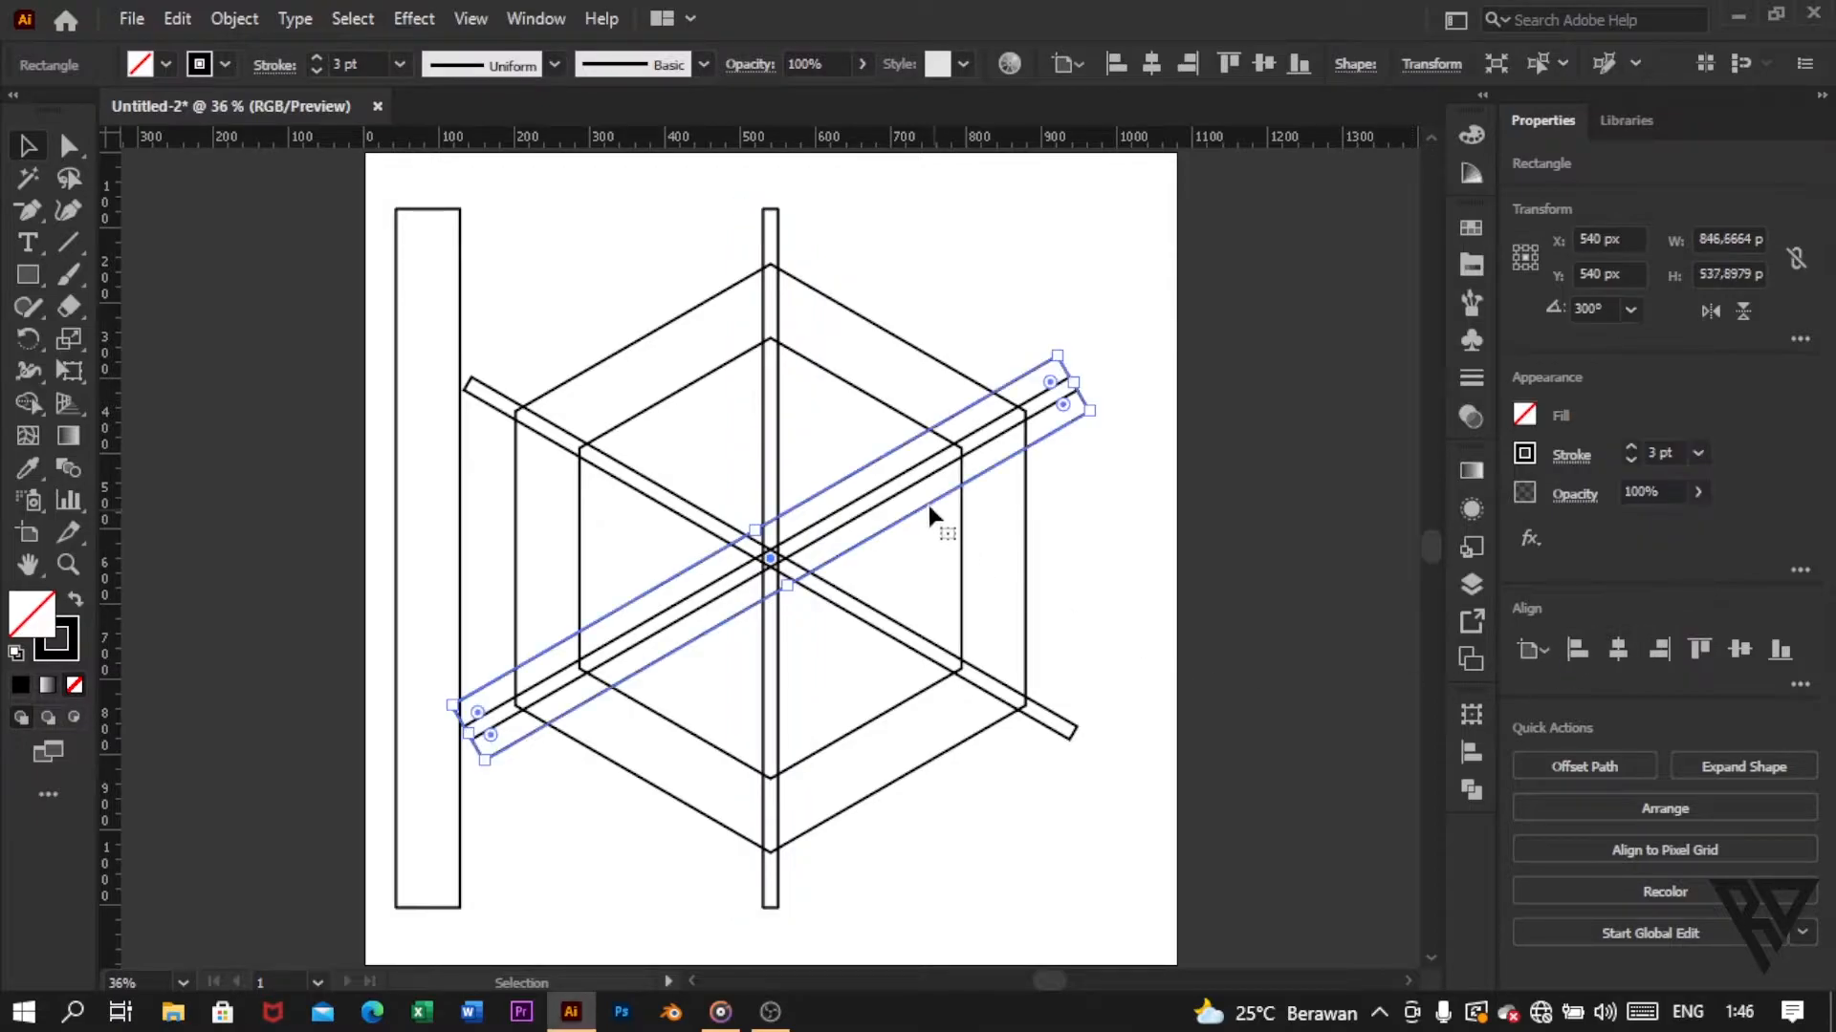
Step: Flip the wide slanted bar horizontally and place it along the upper edge of the descending narrow bar, at about X 566 px, Y 495 px
left_click_drag(944, 547, 956, 581)
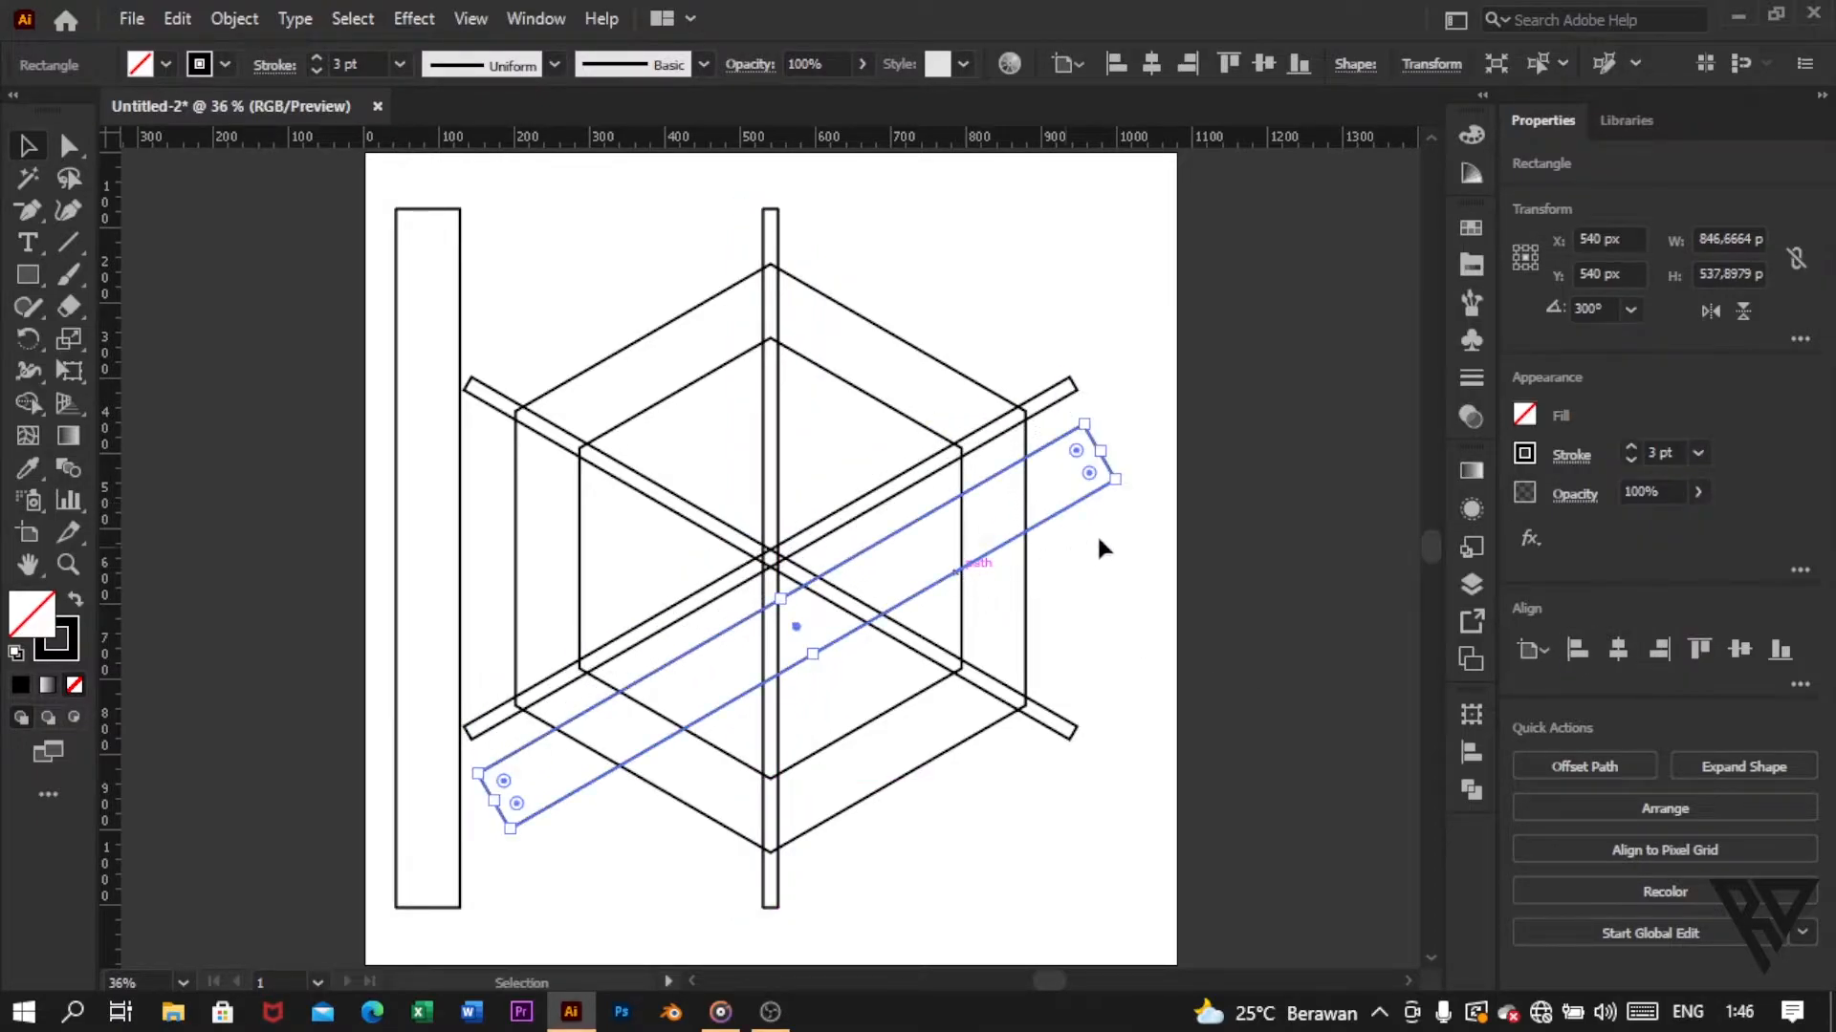
left_click(1703, 316)
left_click_drag(854, 708, 847, 594)
left_click(491, 492)
scroll(526, 387, "up", 5)
scroll(526, 387, "down", 2)
mouse_move(646, 338)
left_mouse_down()
mouse_move(658, 327)
mouse_move(636, 368)
left_mouse_up()
left_click(720, 302)
Step: Duplicate the wide slanted bar and place the copy parallel above it with a narrow gap, at about X 626 px, Y 391 px
scroll(719, 315, "down", 4)
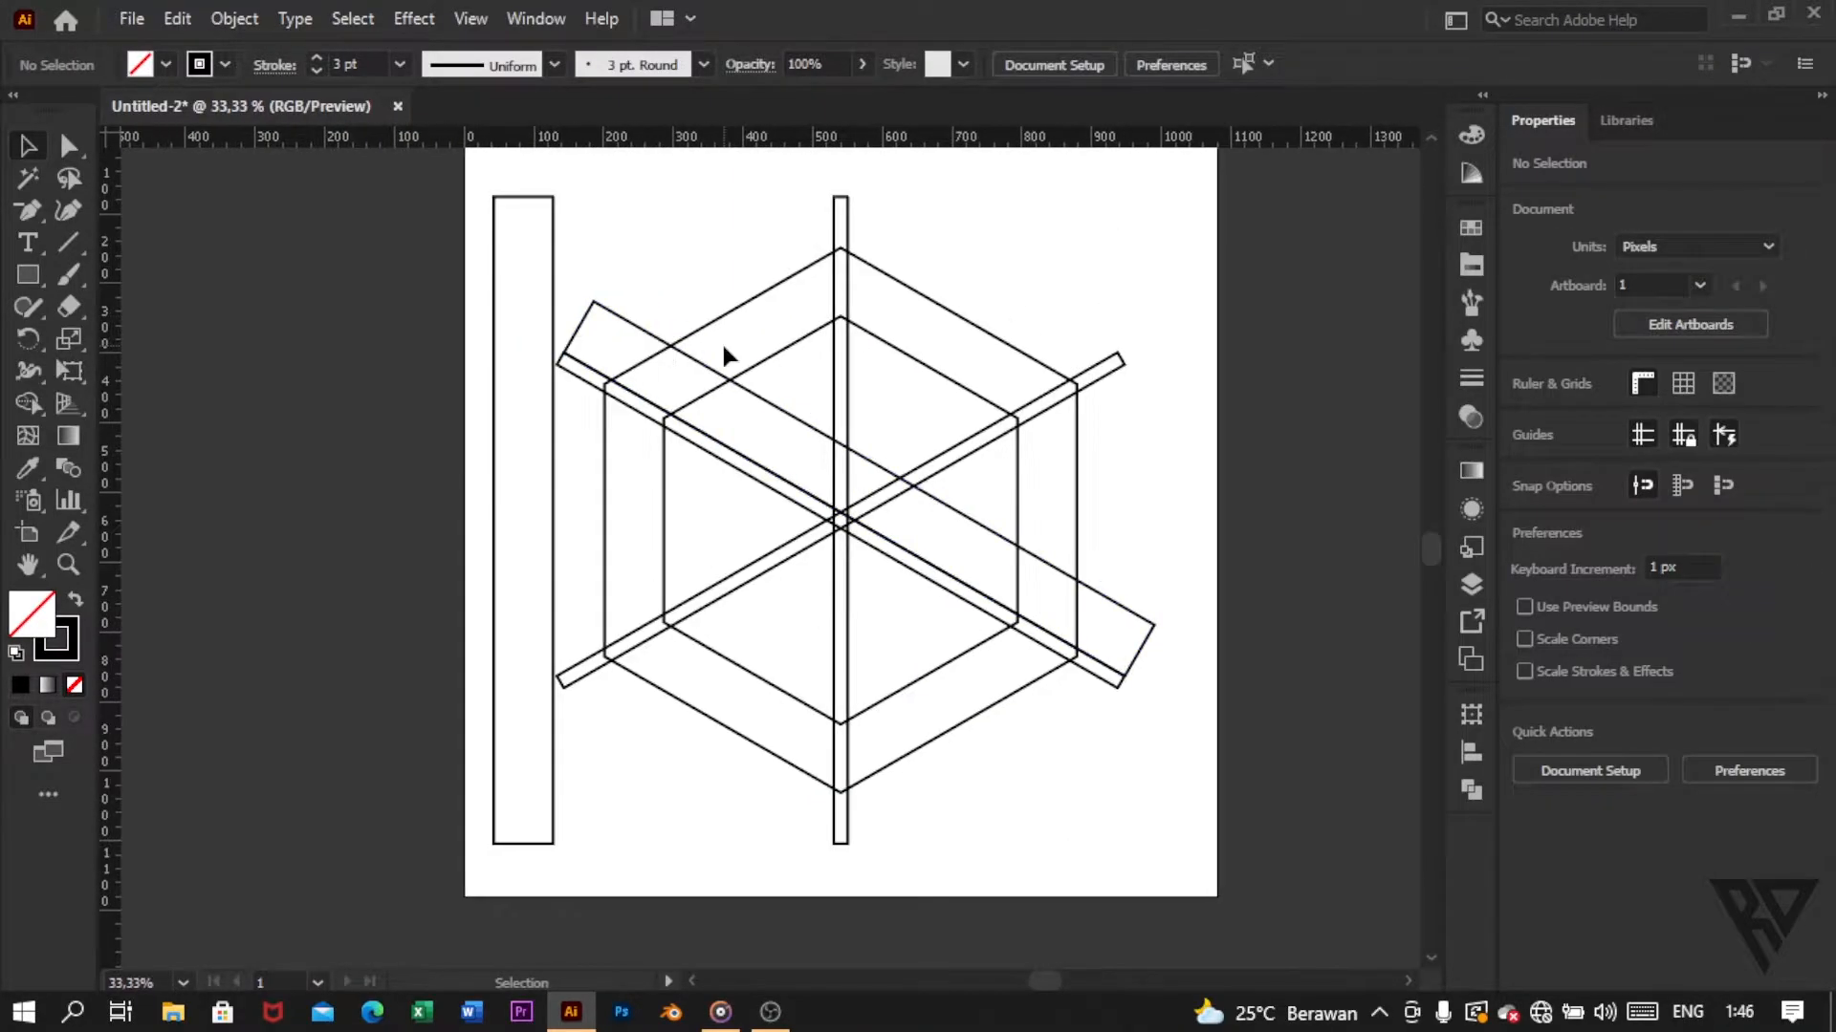
scroll(736, 373, "up", 3)
scroll(758, 401, "down", 4)
scroll(810, 512, "up", 1)
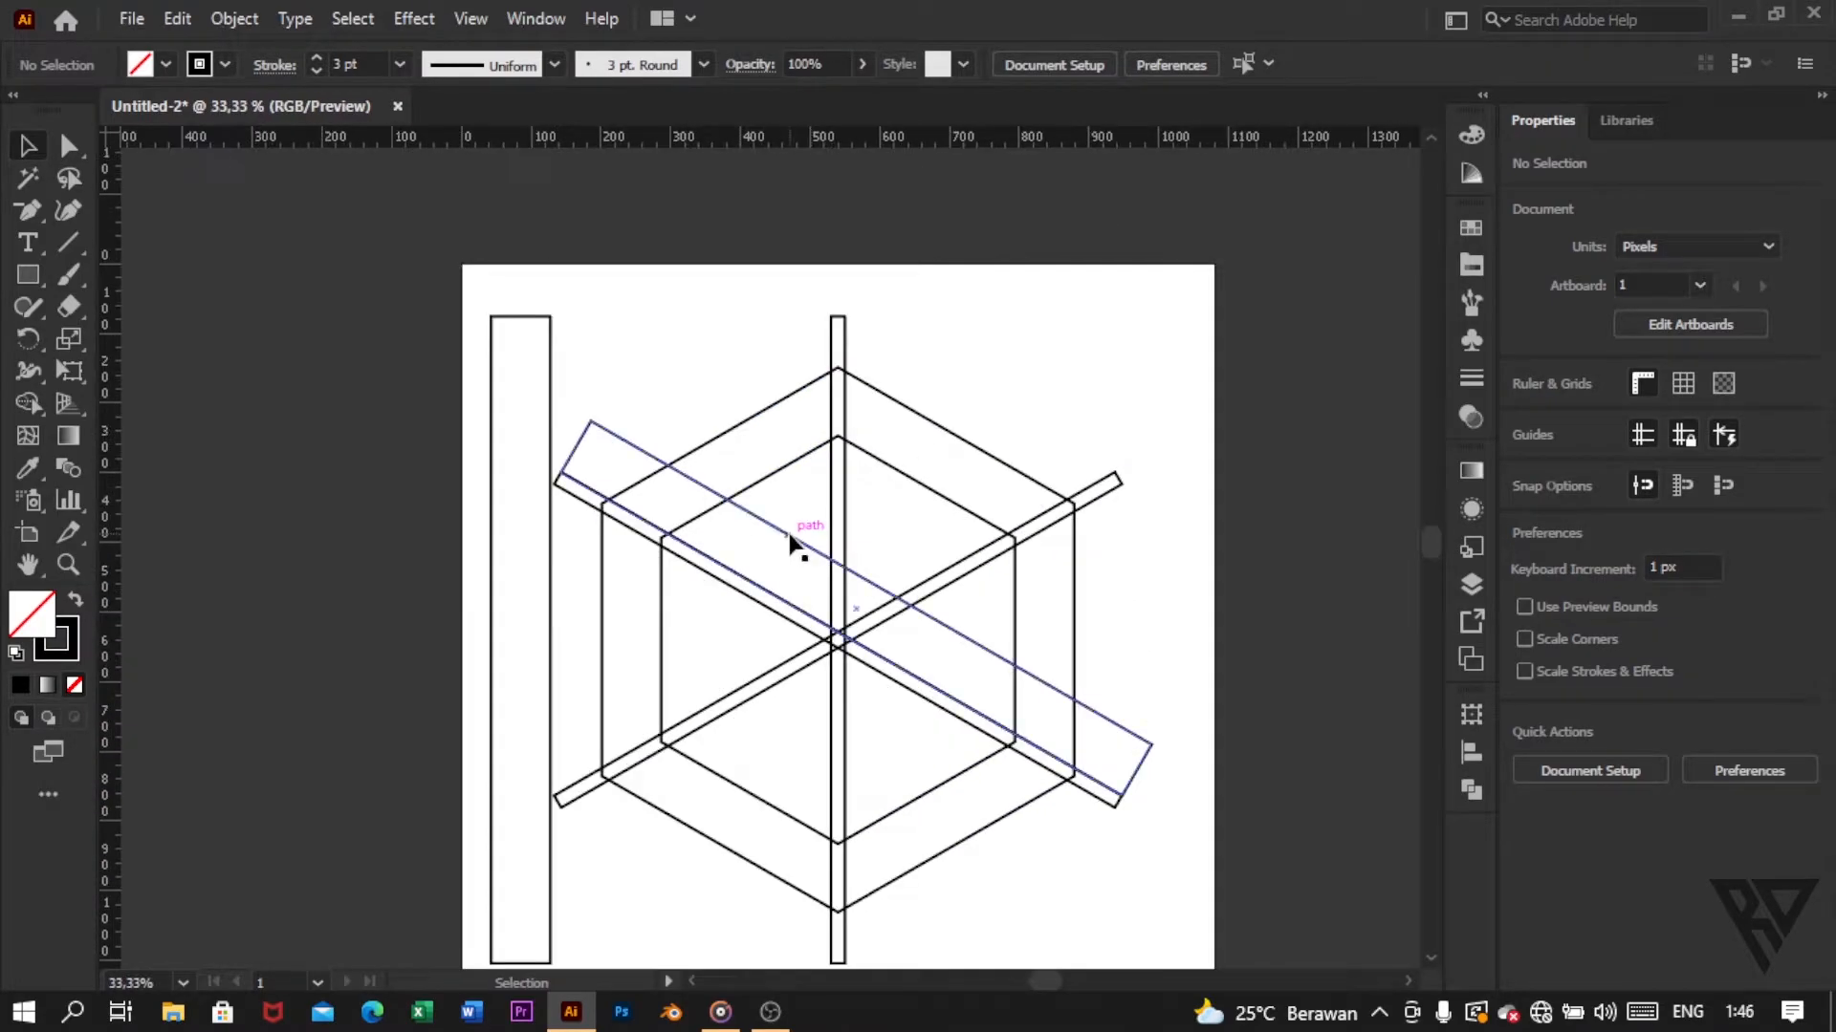
left_click(789, 535)
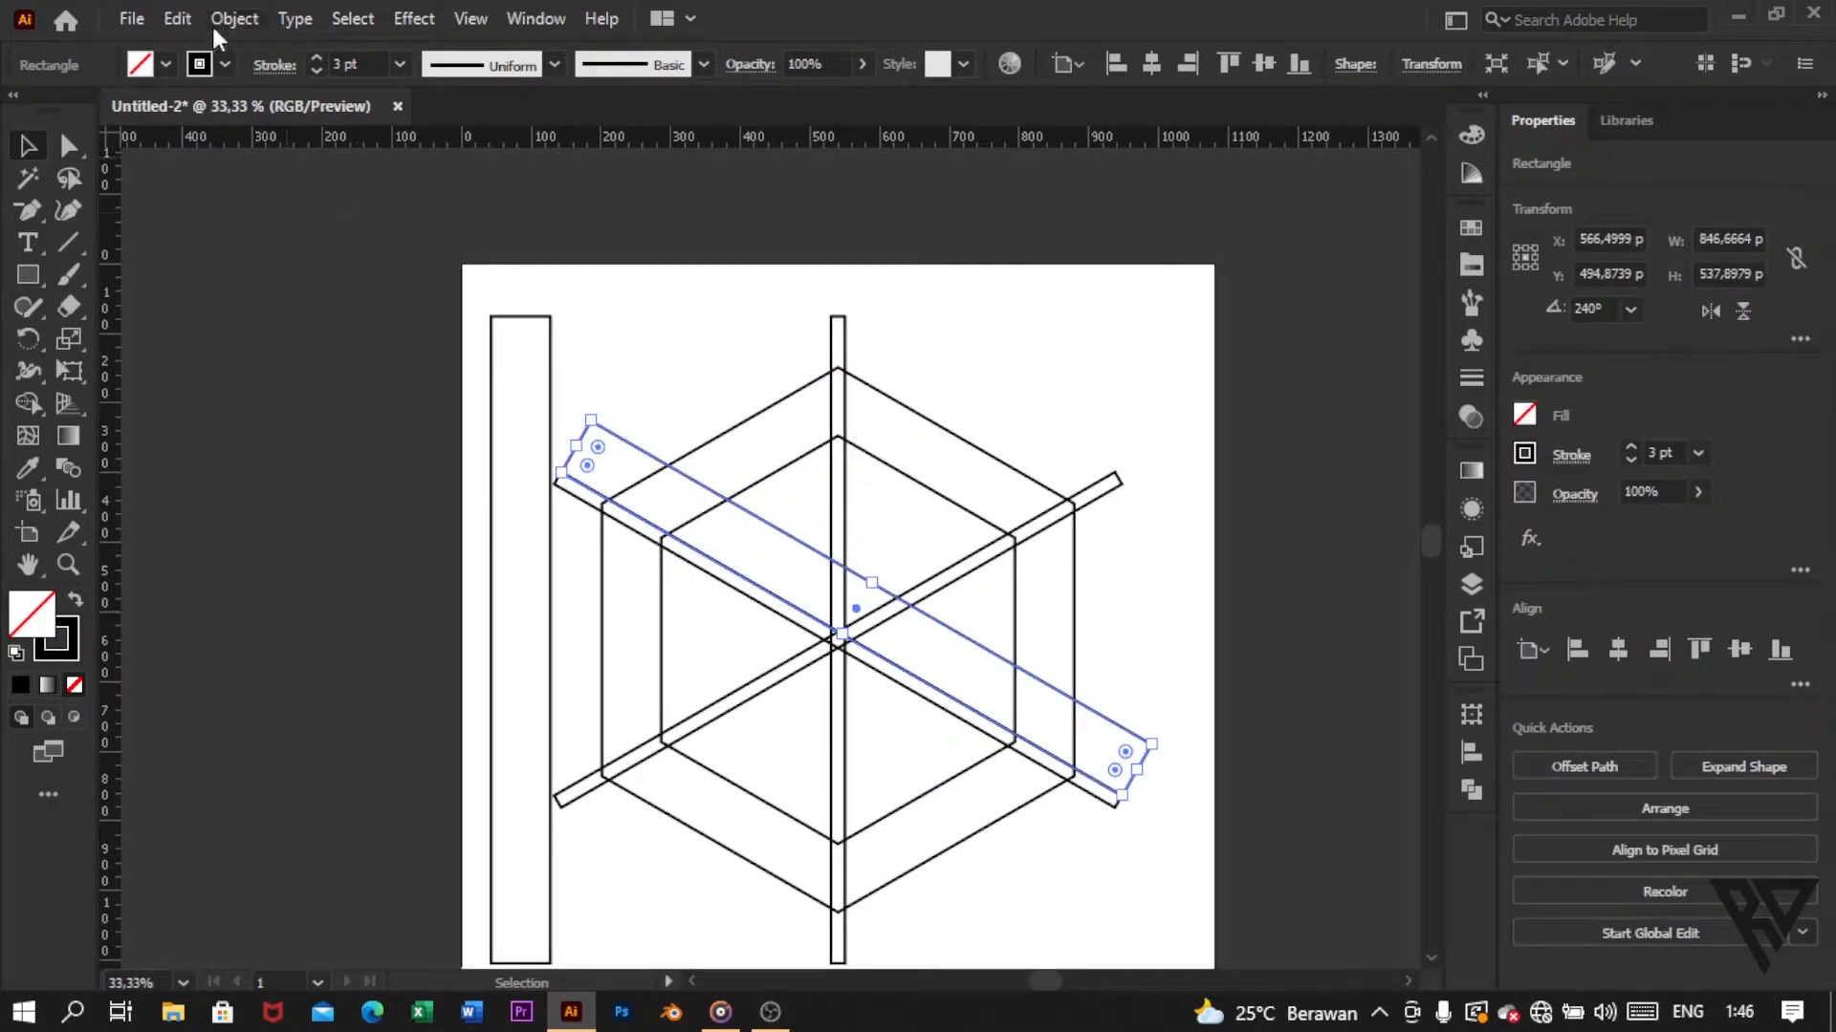
left_click(177, 18)
left_click(248, 148)
left_click_drag(691, 483, 735, 415)
left_click(934, 422)
scroll(787, 472, "up", 2)
scroll(795, 459, "right", 2)
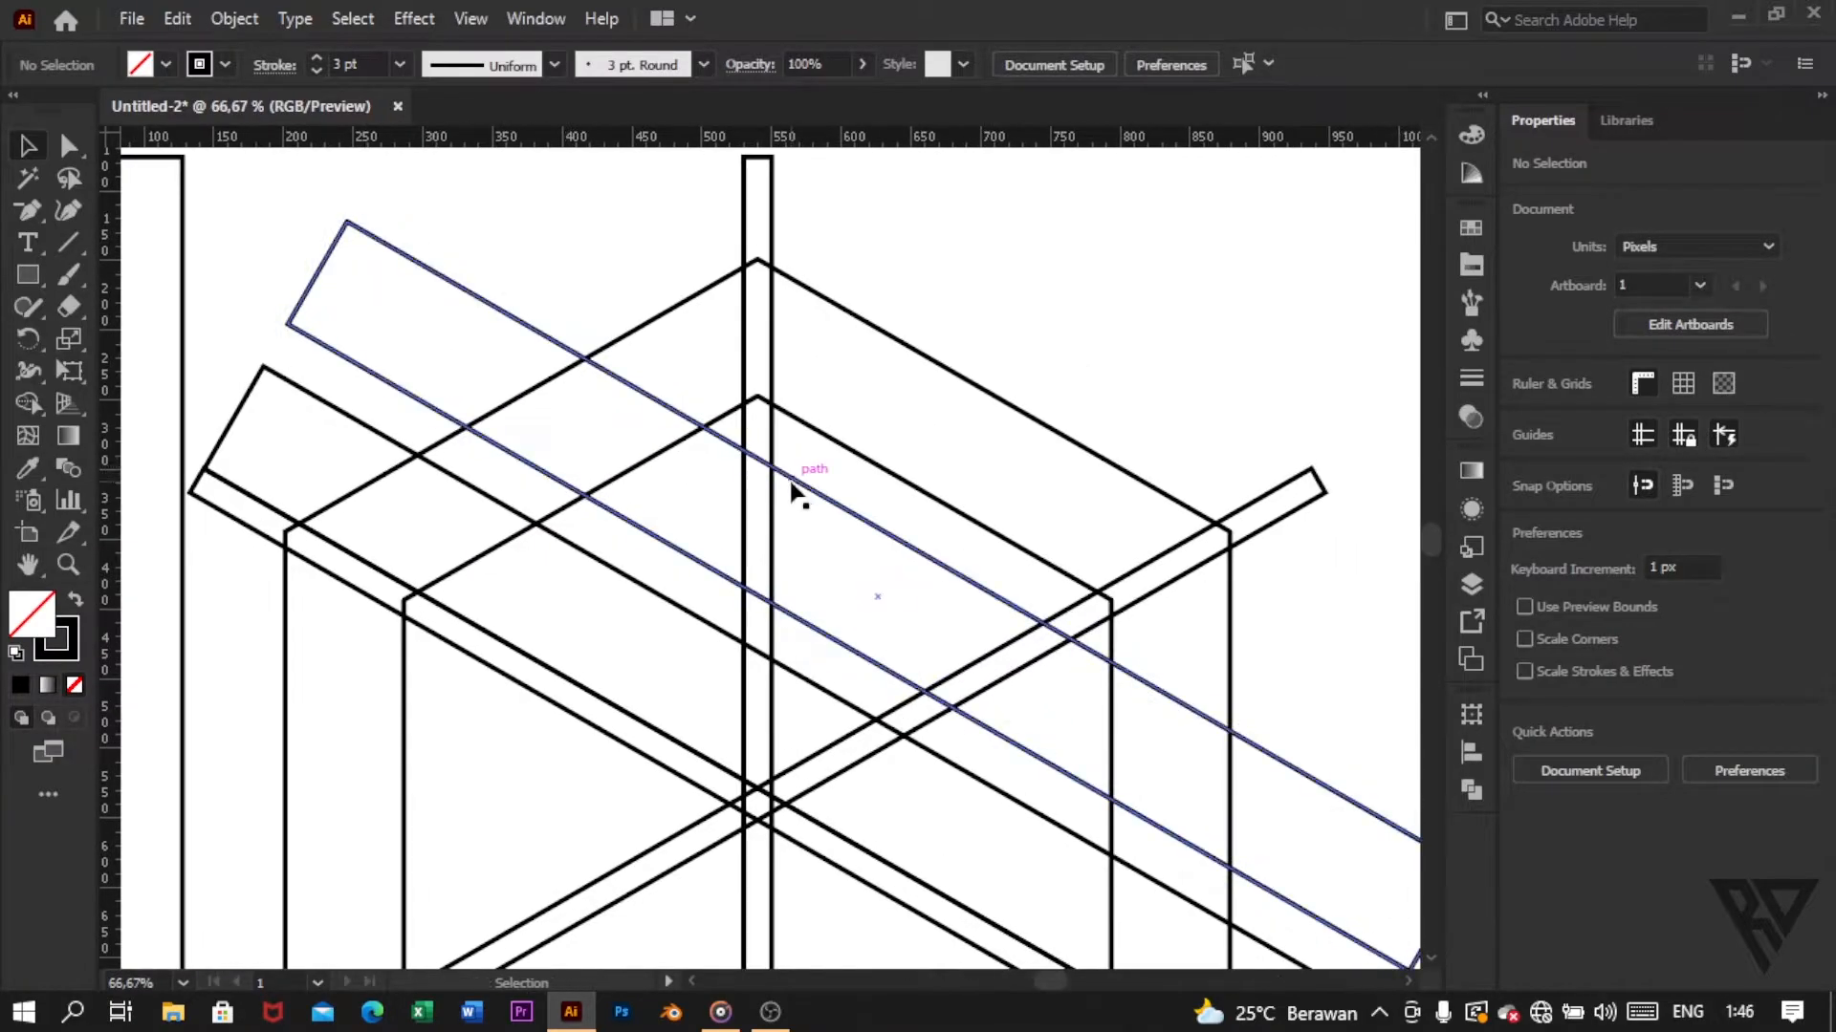
mouse_move(812, 490)
left_mouse_down()
mouse_move(819, 377)
mouse_move(813, 494)
left_mouse_up()
left_click(1058, 346)
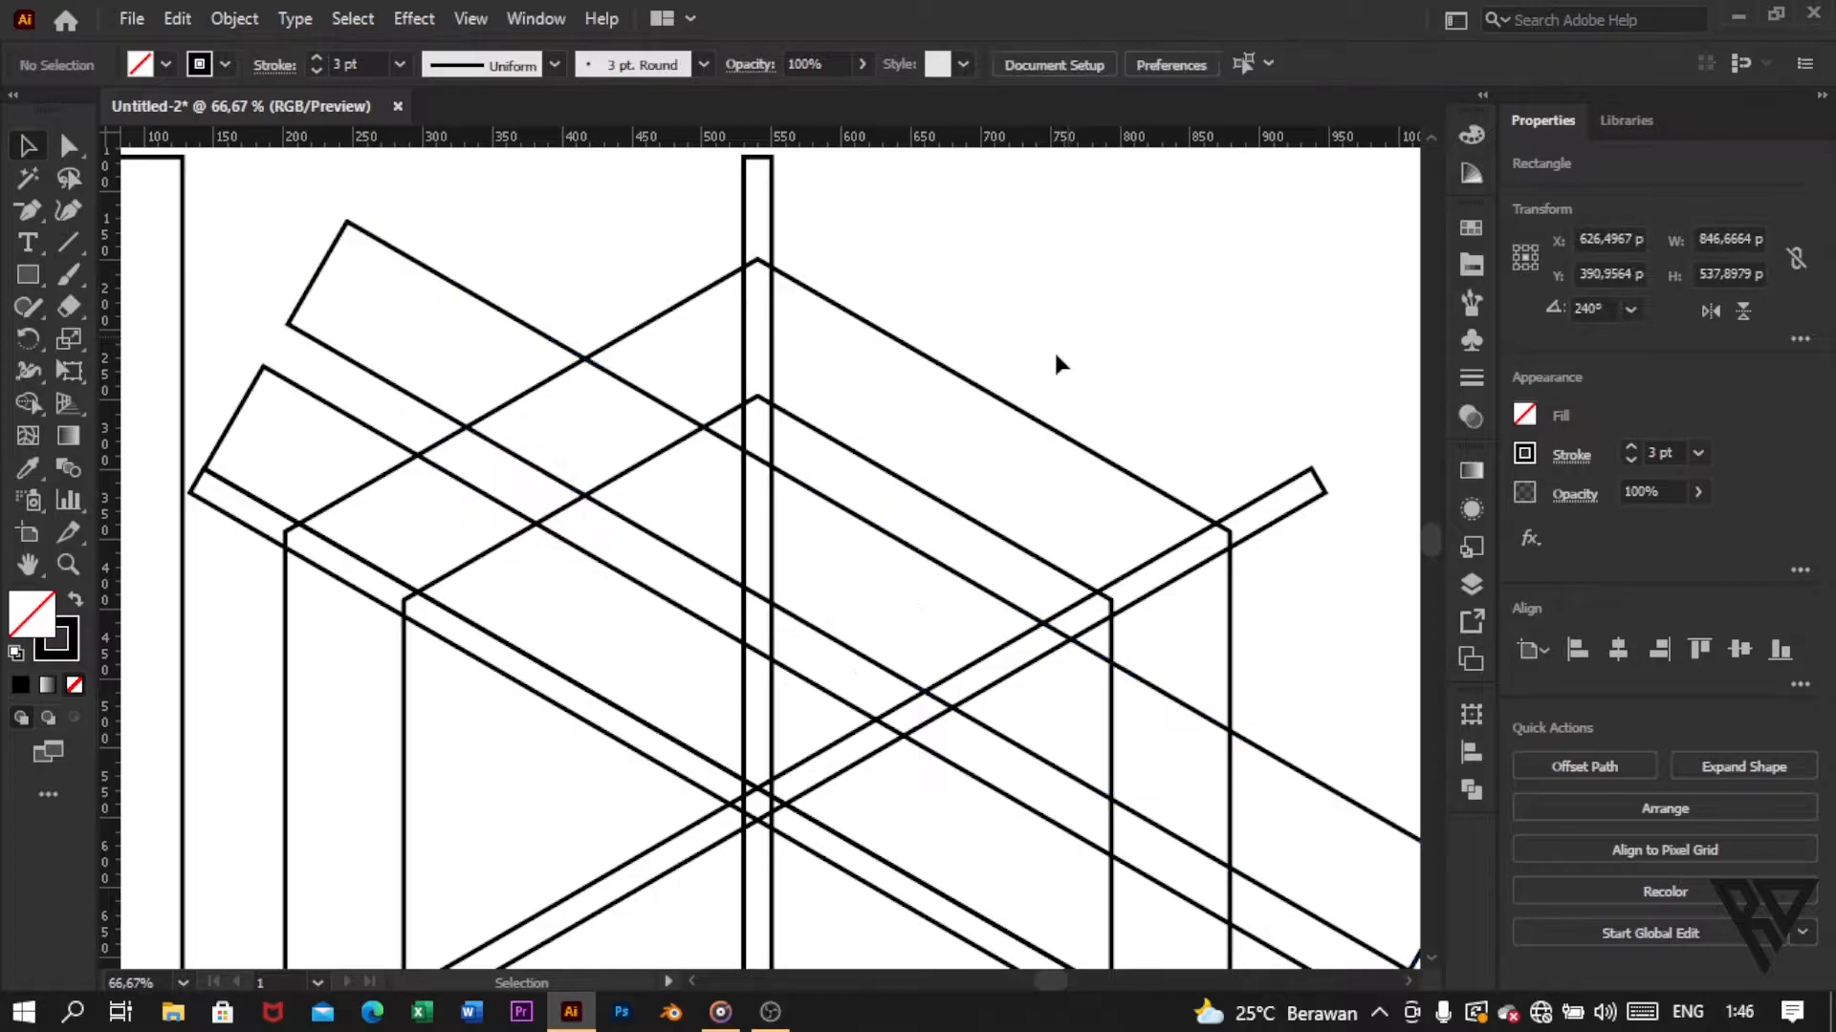
Step: Duplicate the upright 85 px rectangle and place the copy flush against the central narrow bar's left edge, at X 487.5 px, Y 540 px
key("ctrl+minus")
key("ctrl+minus")
scroll(807, 512, "up", 1)
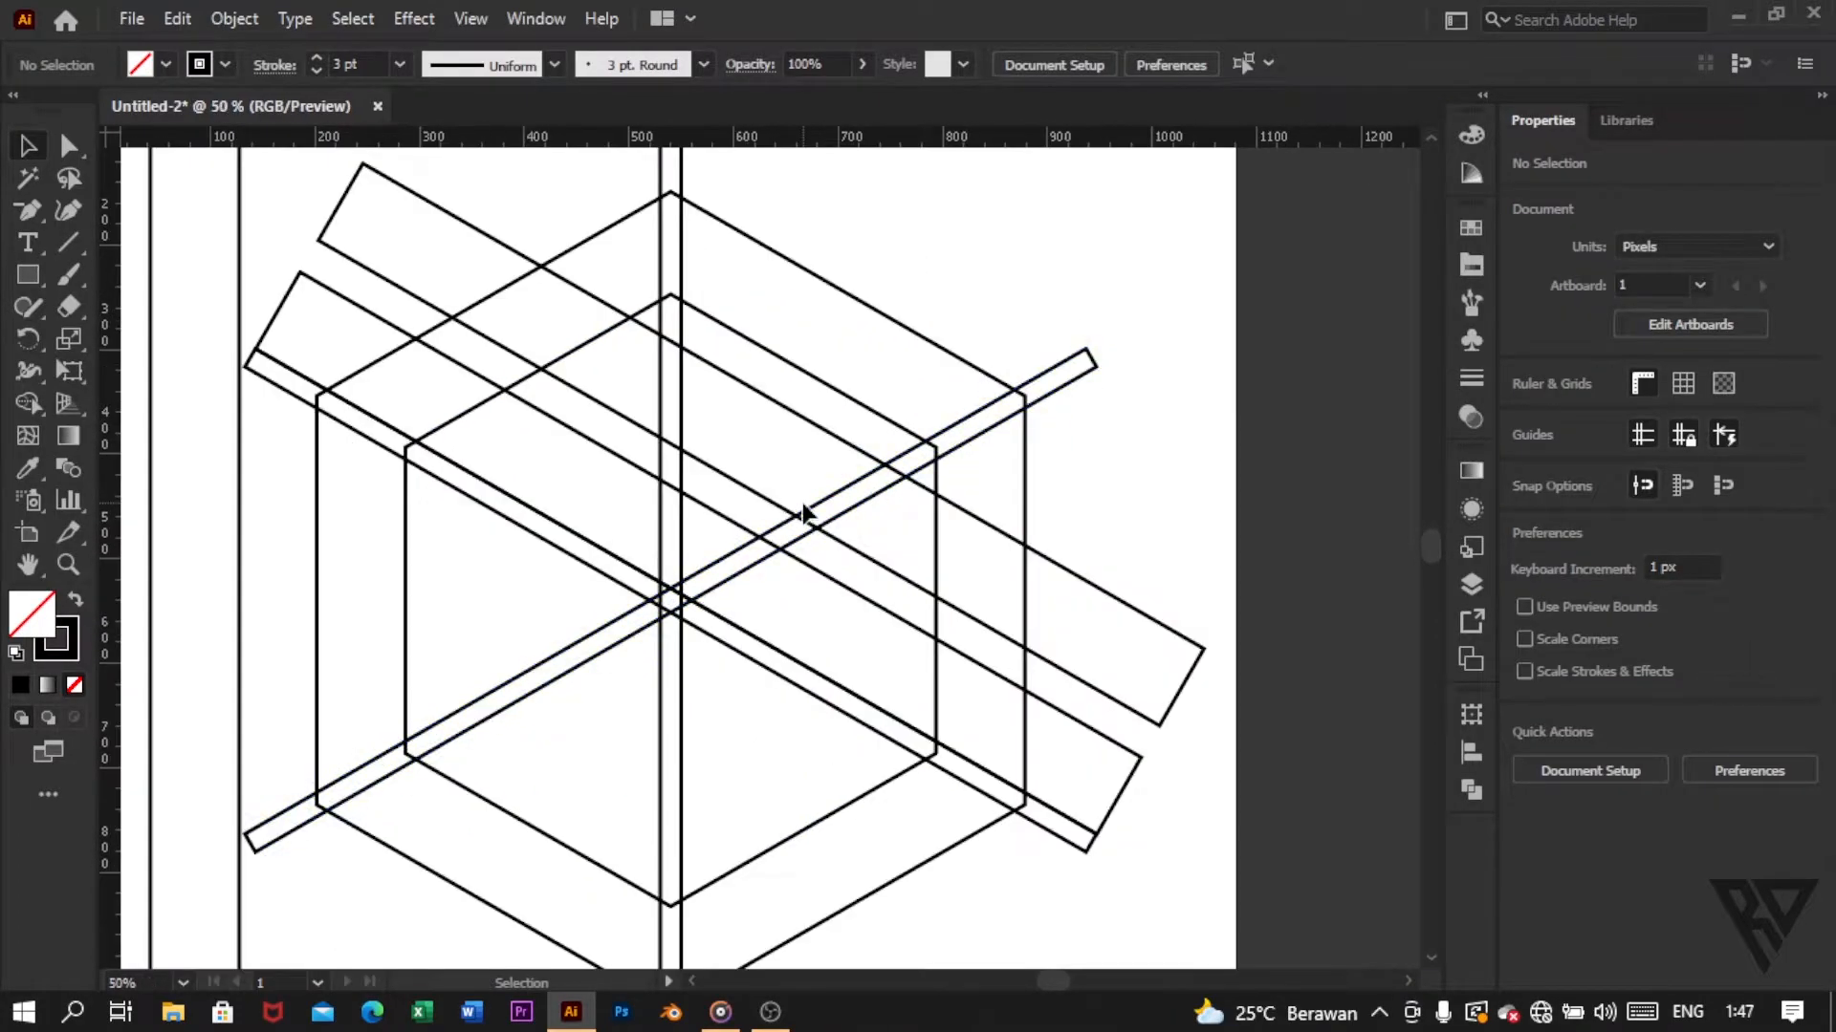
scroll(807, 513, "down", 1)
scroll(807, 504, "left", 1)
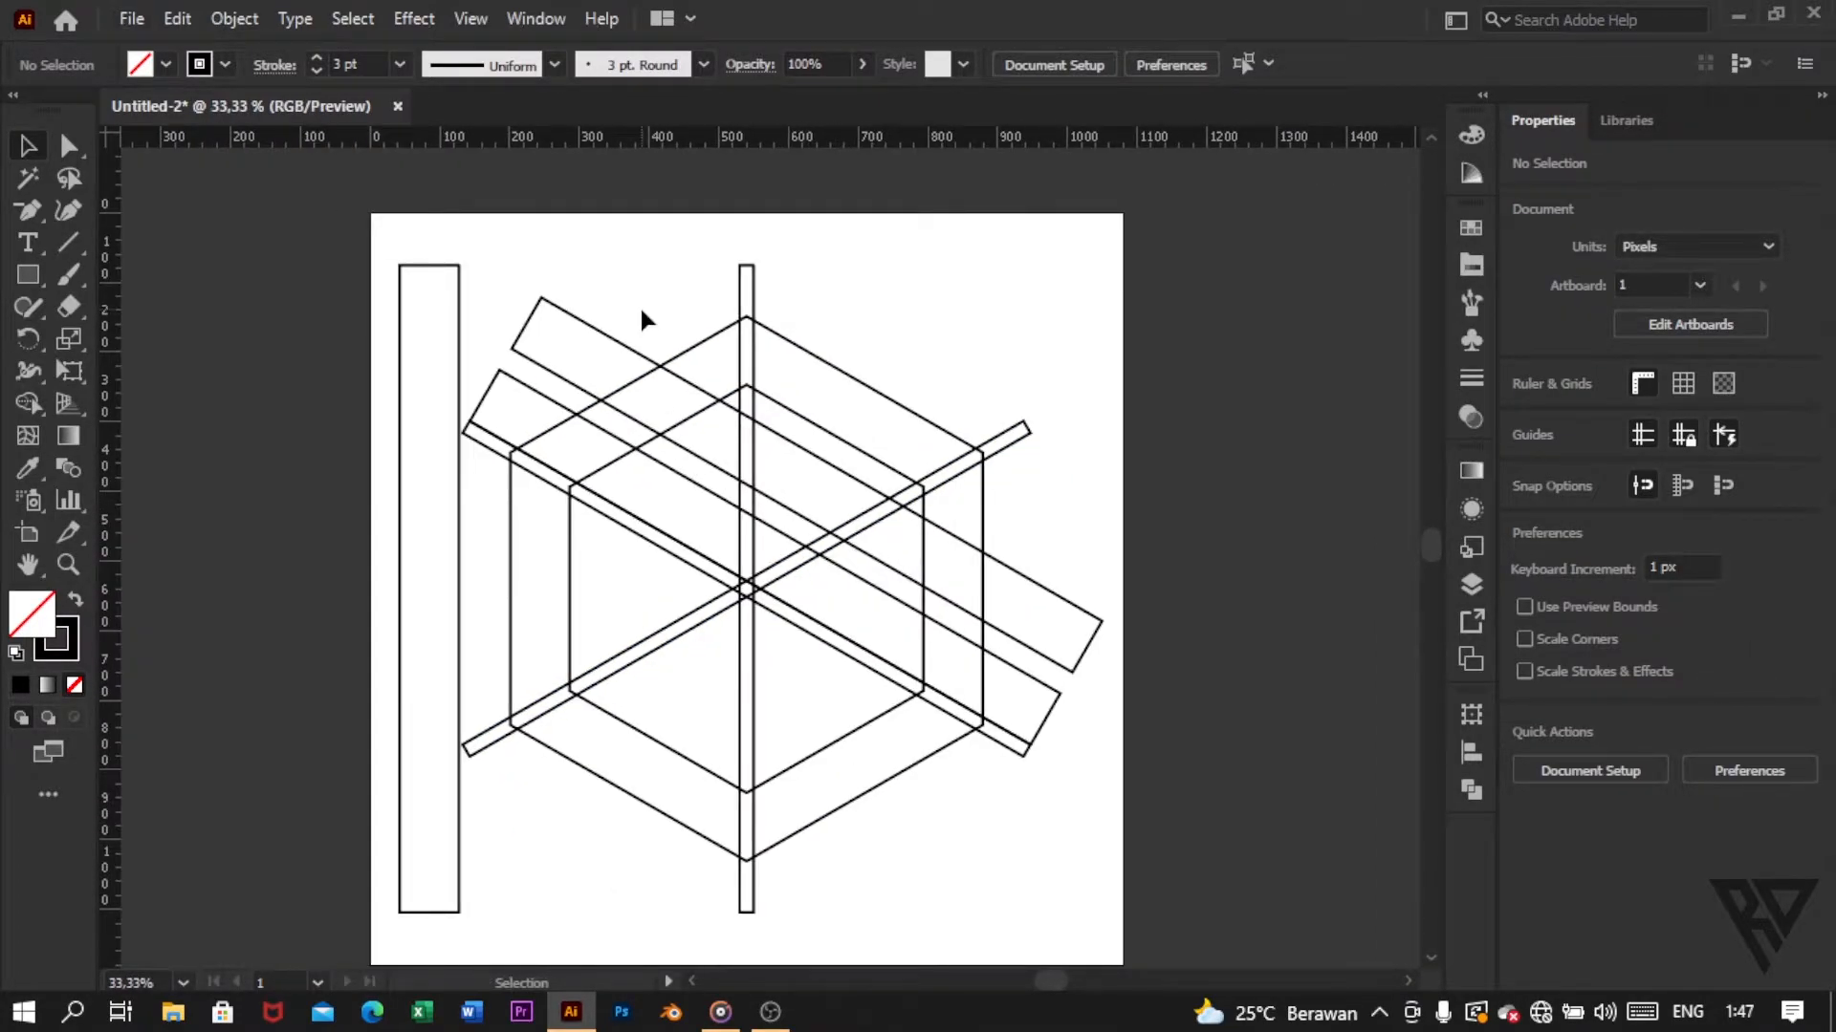
left_click(462, 509)
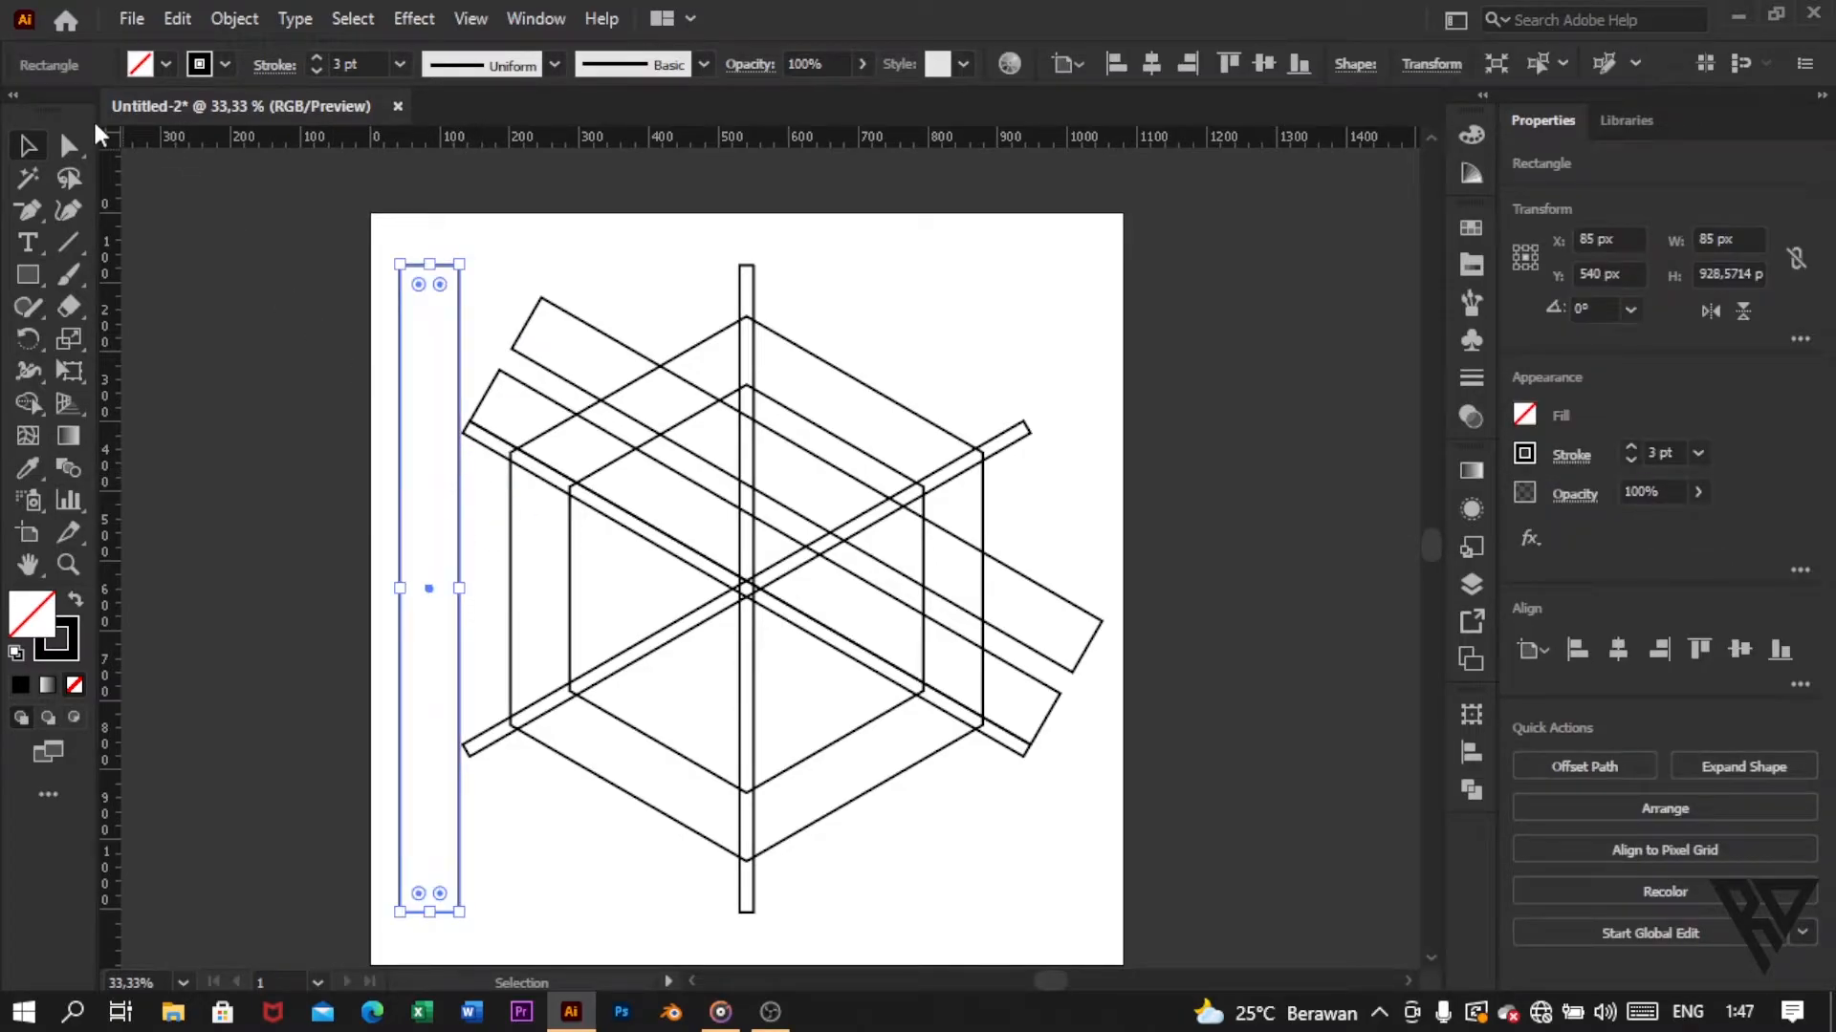
left_click(177, 19)
left_click(239, 149)
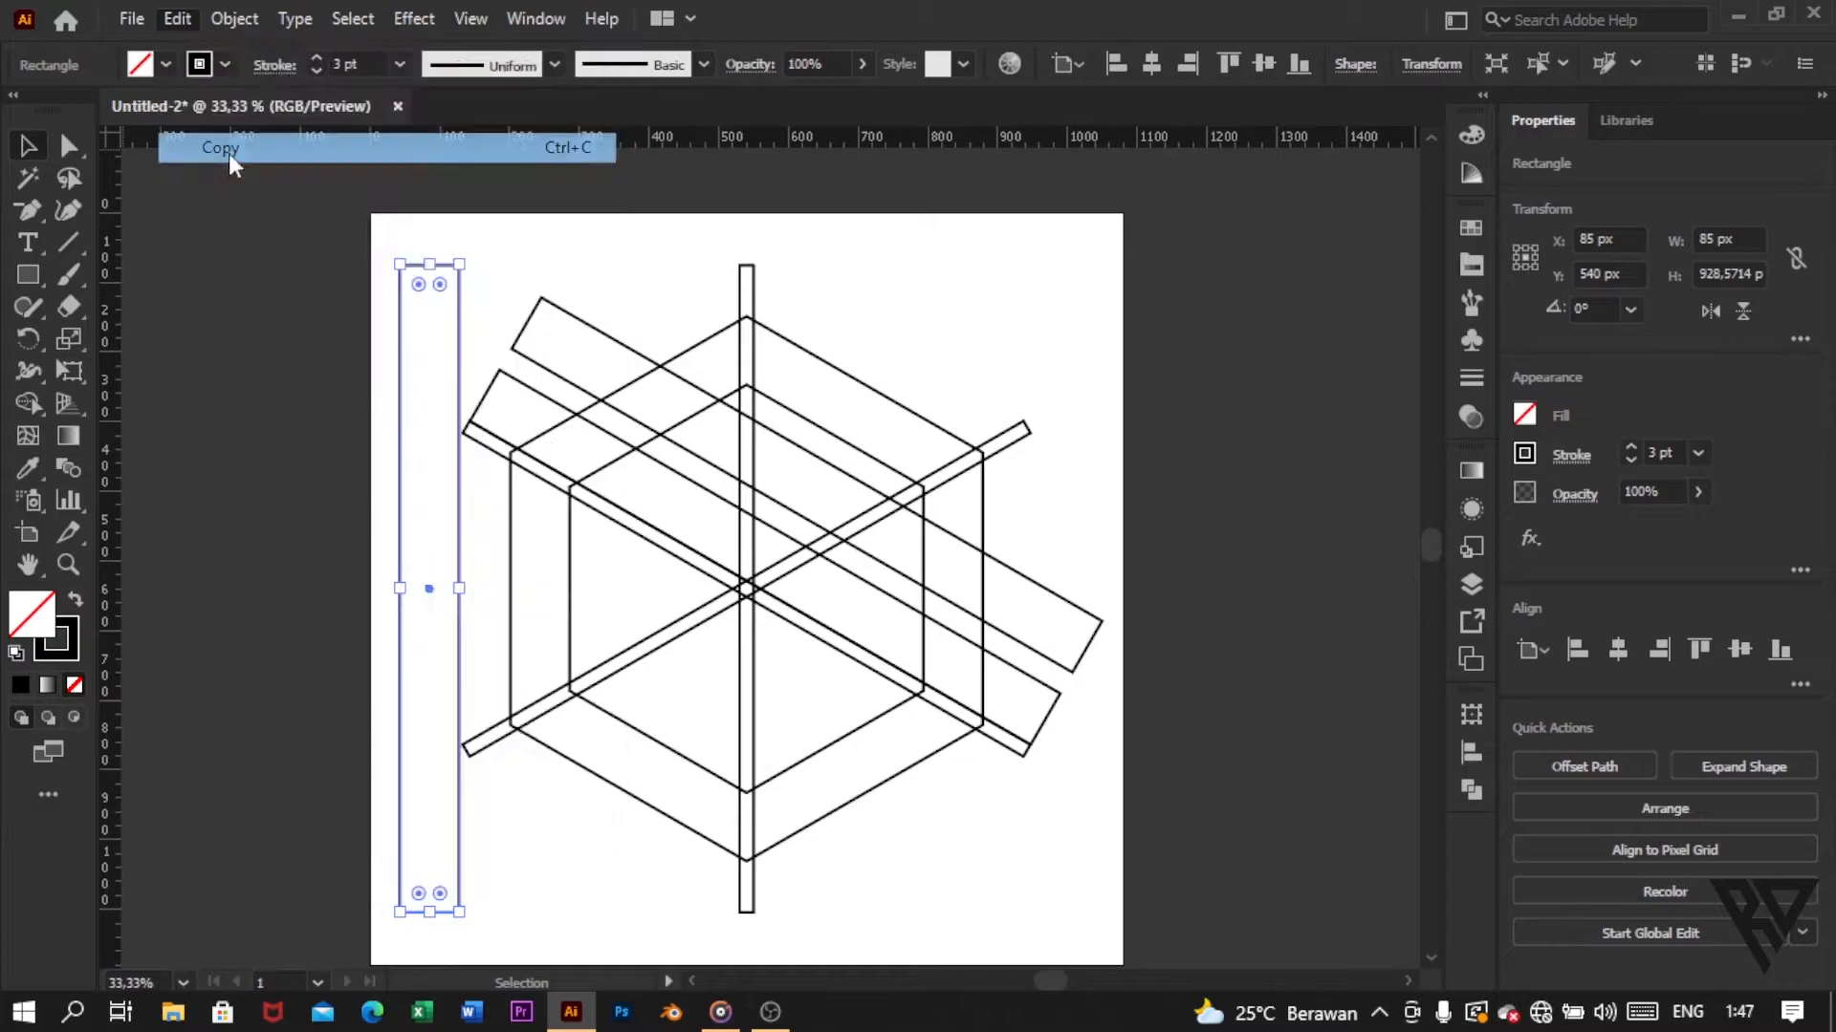
left_click_drag(463, 507, 743, 512)
scroll(724, 402, "up", 5)
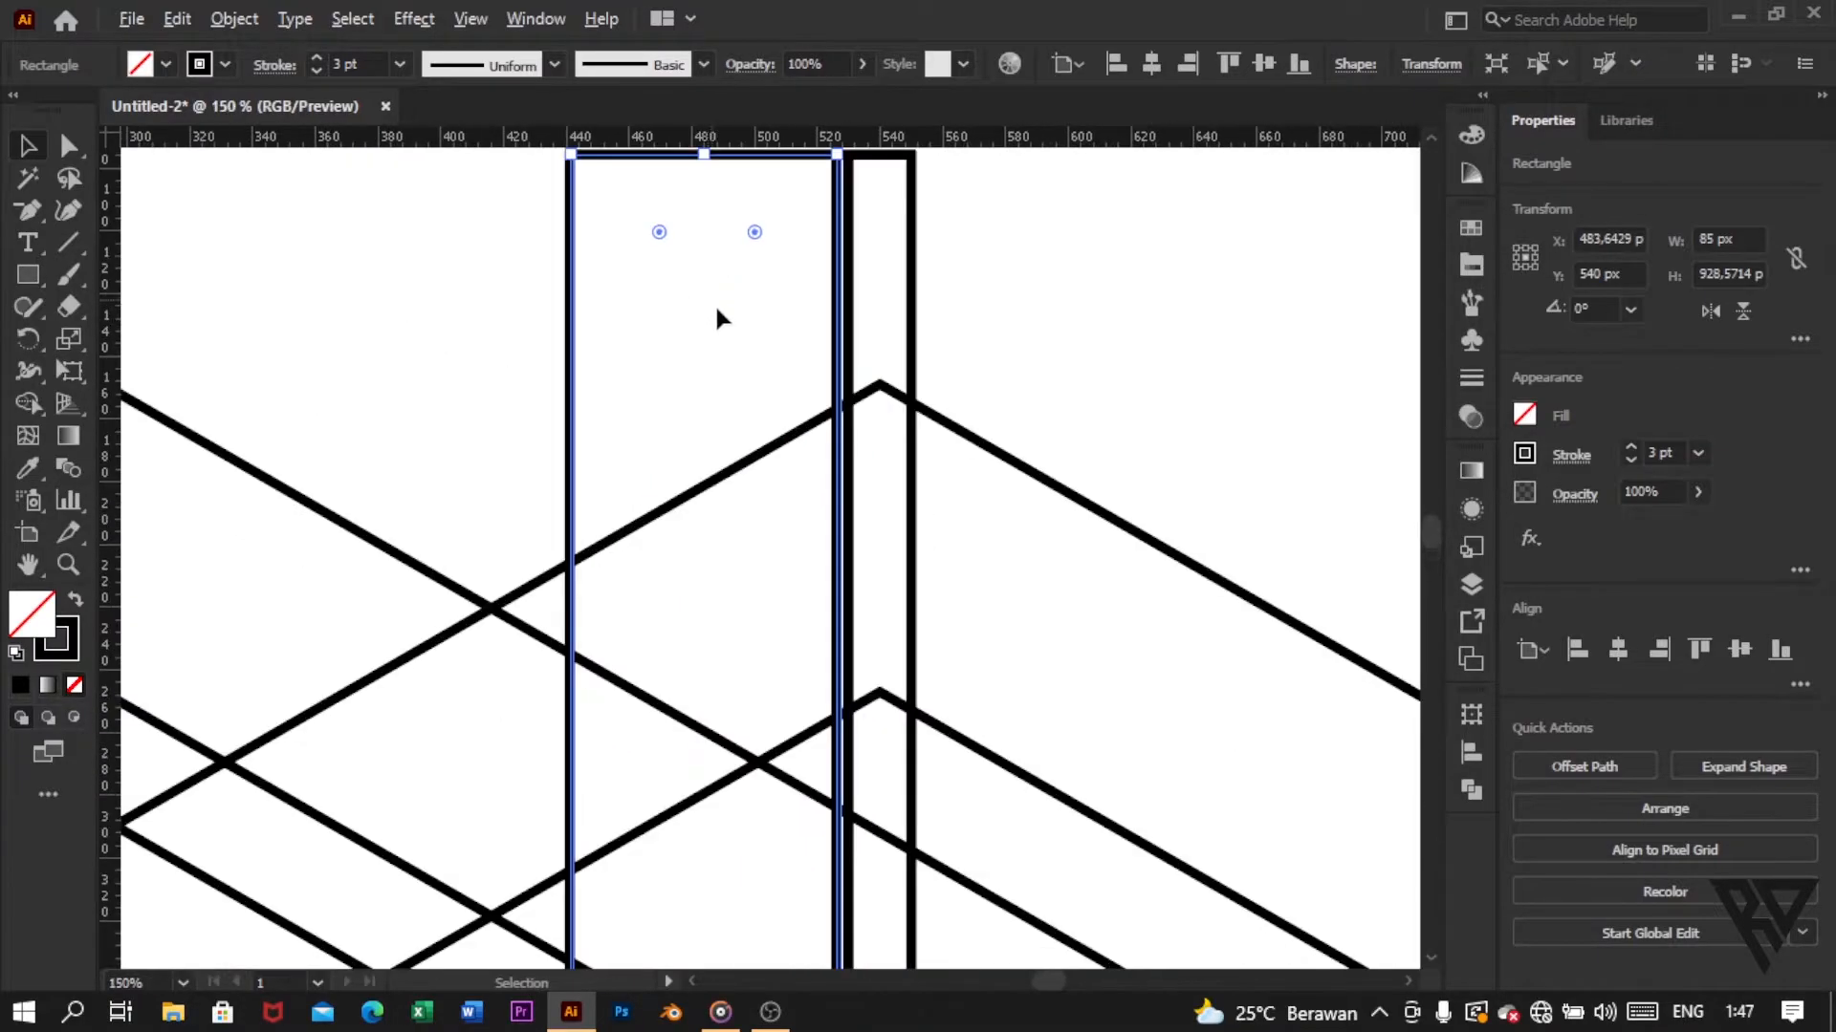
left_click_drag(873, 349, 884, 352)
left_click(1121, 380)
Step: Stretch the wide vertical bar beside the central narrow bar about its centre to a height of about 969 px
scroll(959, 410, "down", 3)
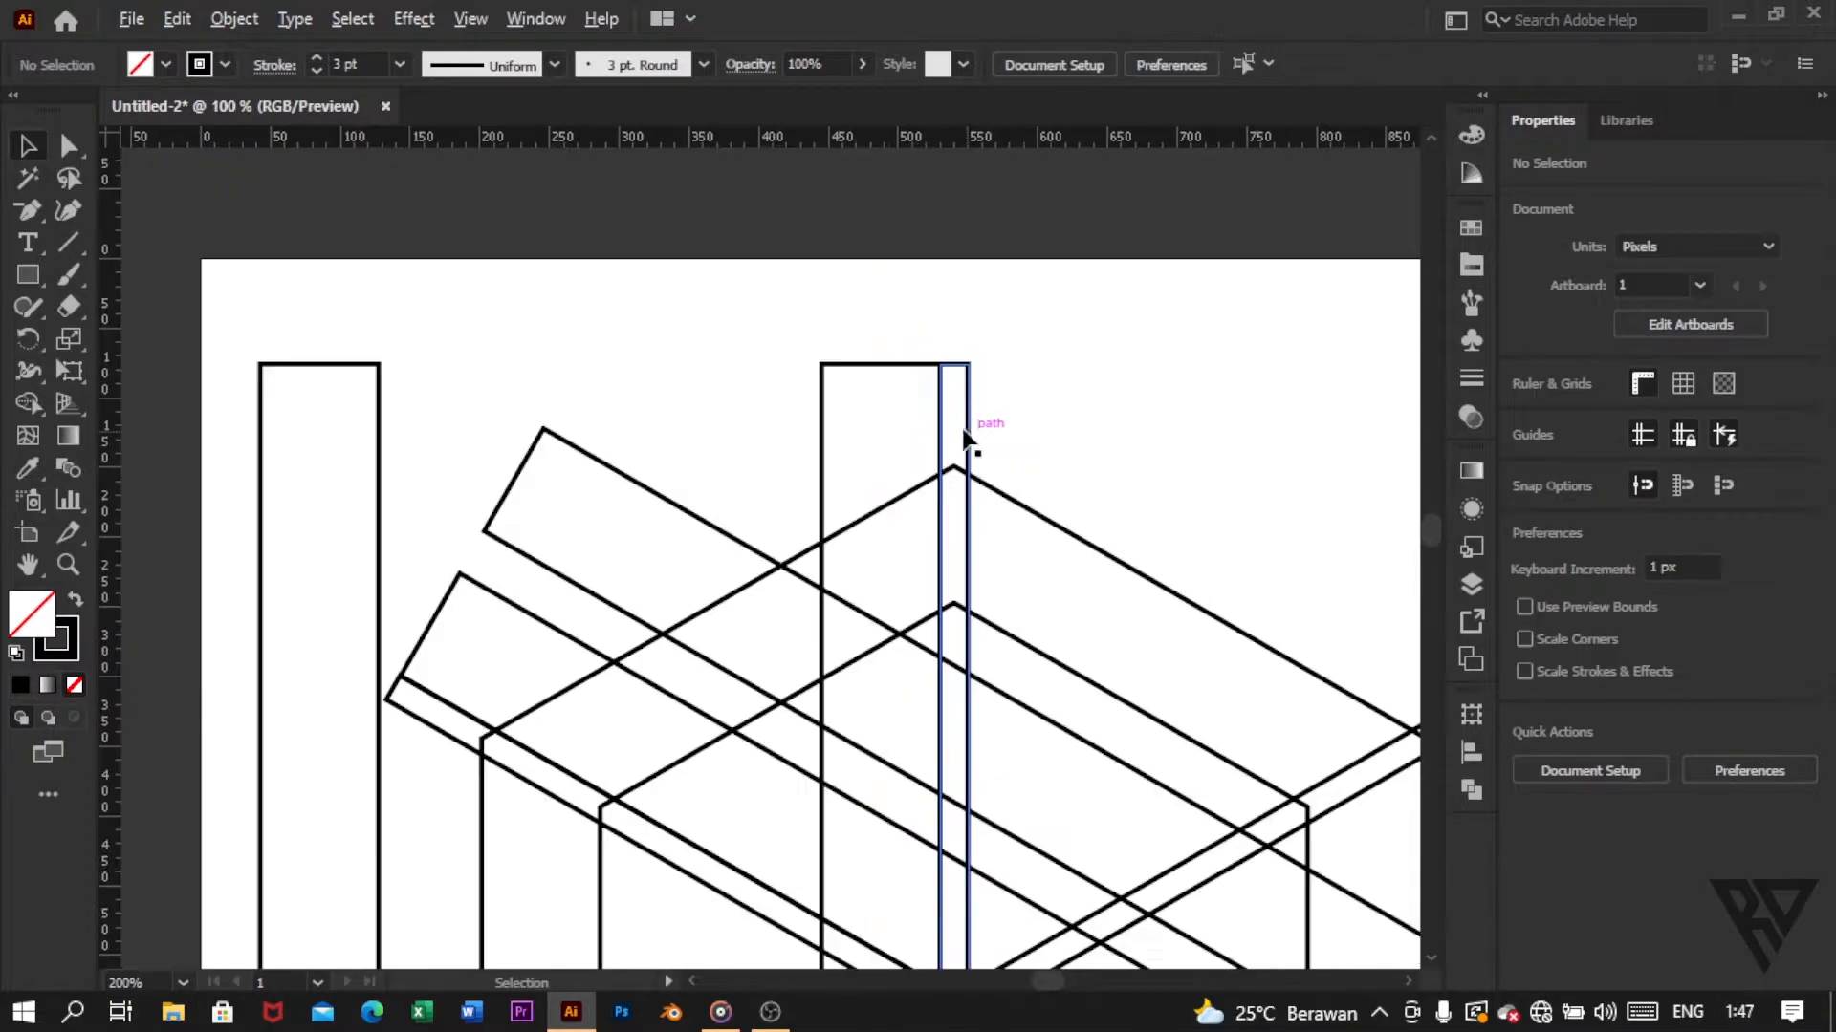
left_click(813, 330)
scroll(813, 329, "down", 2)
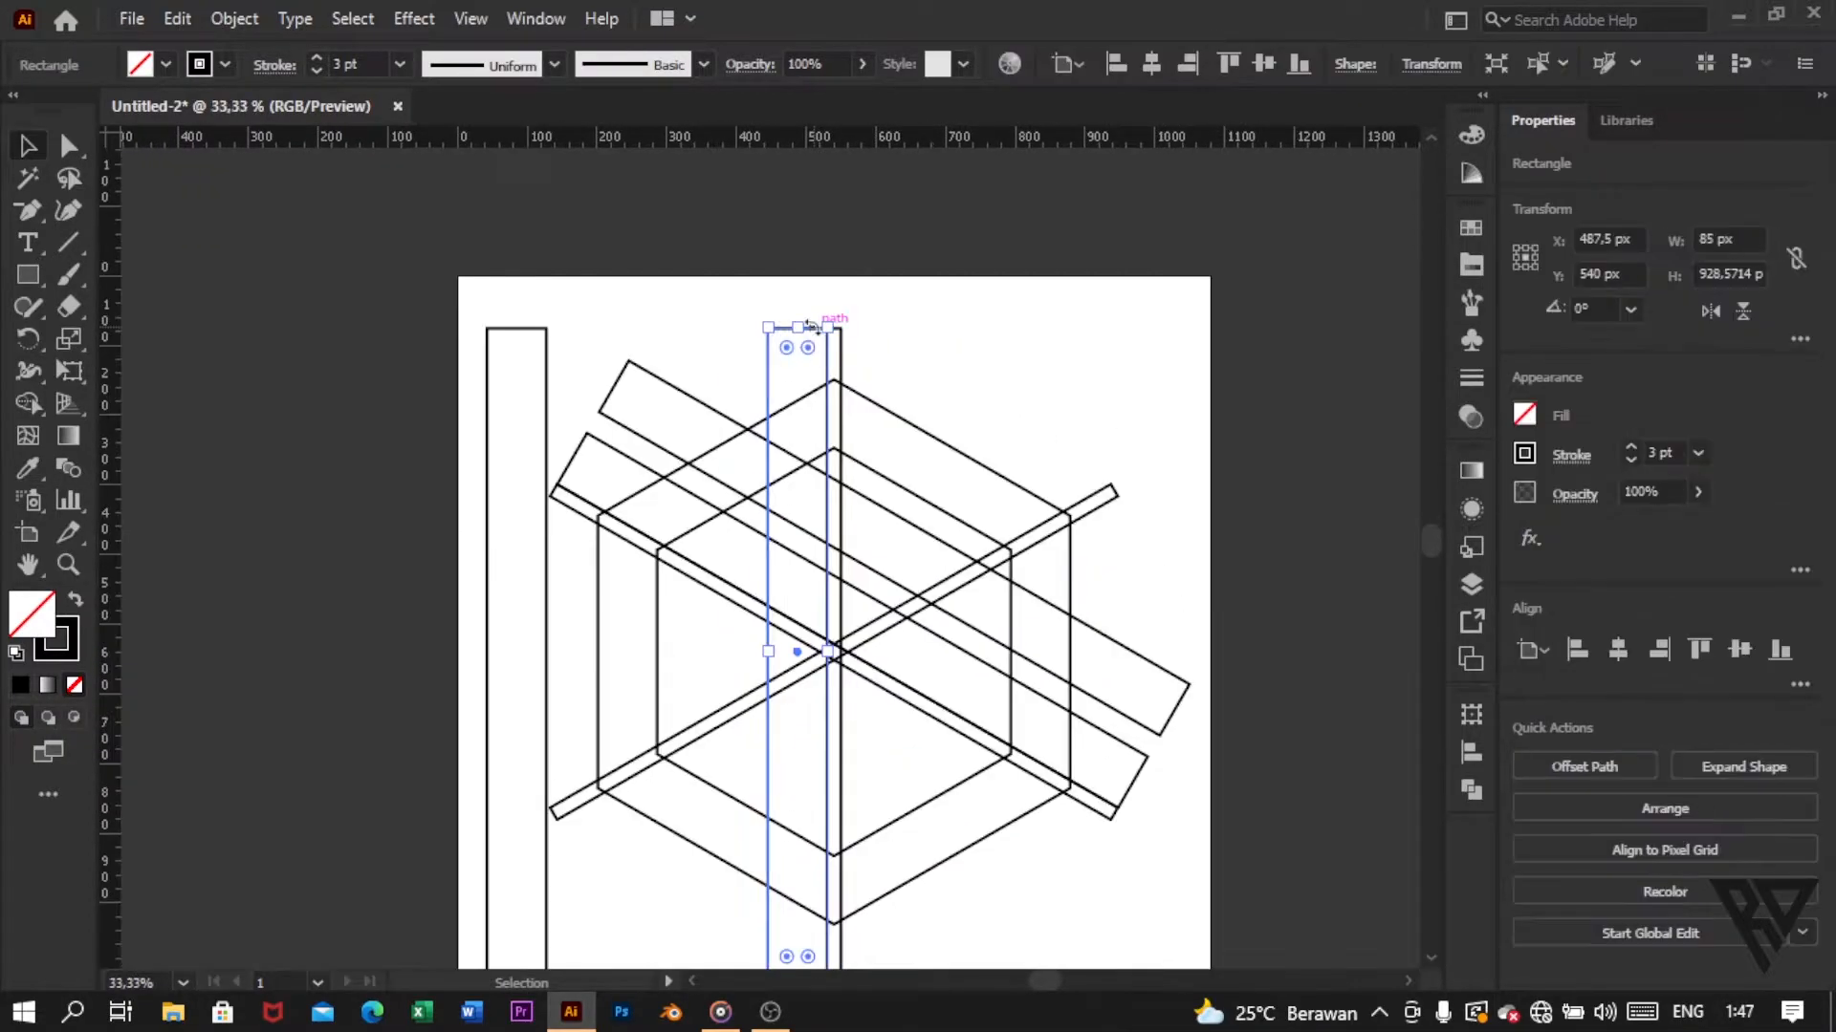
left_click_drag(798, 262, 799, 251)
left_click(938, 289)
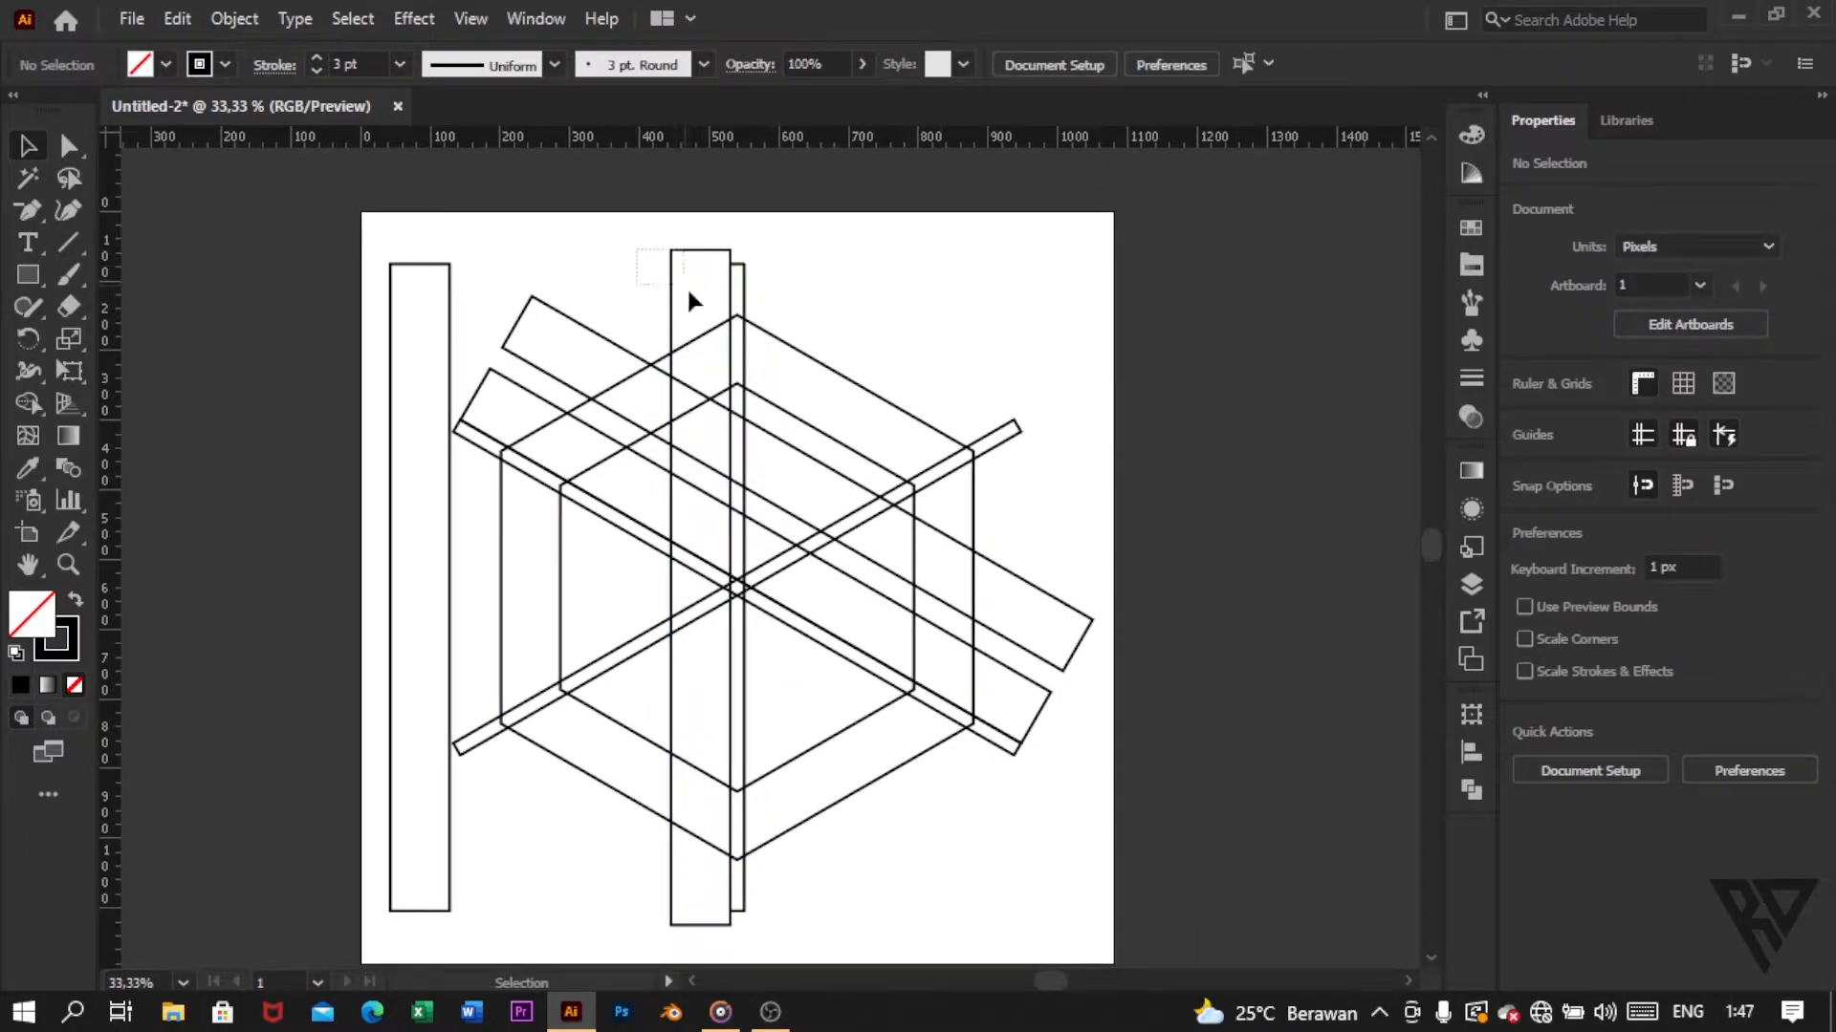
Step: Duplicate the stretched vertical bar and place the copy flush against the central narrow bar's right edge, at X 592.5 px, Y 540 px
left_click(688, 288)
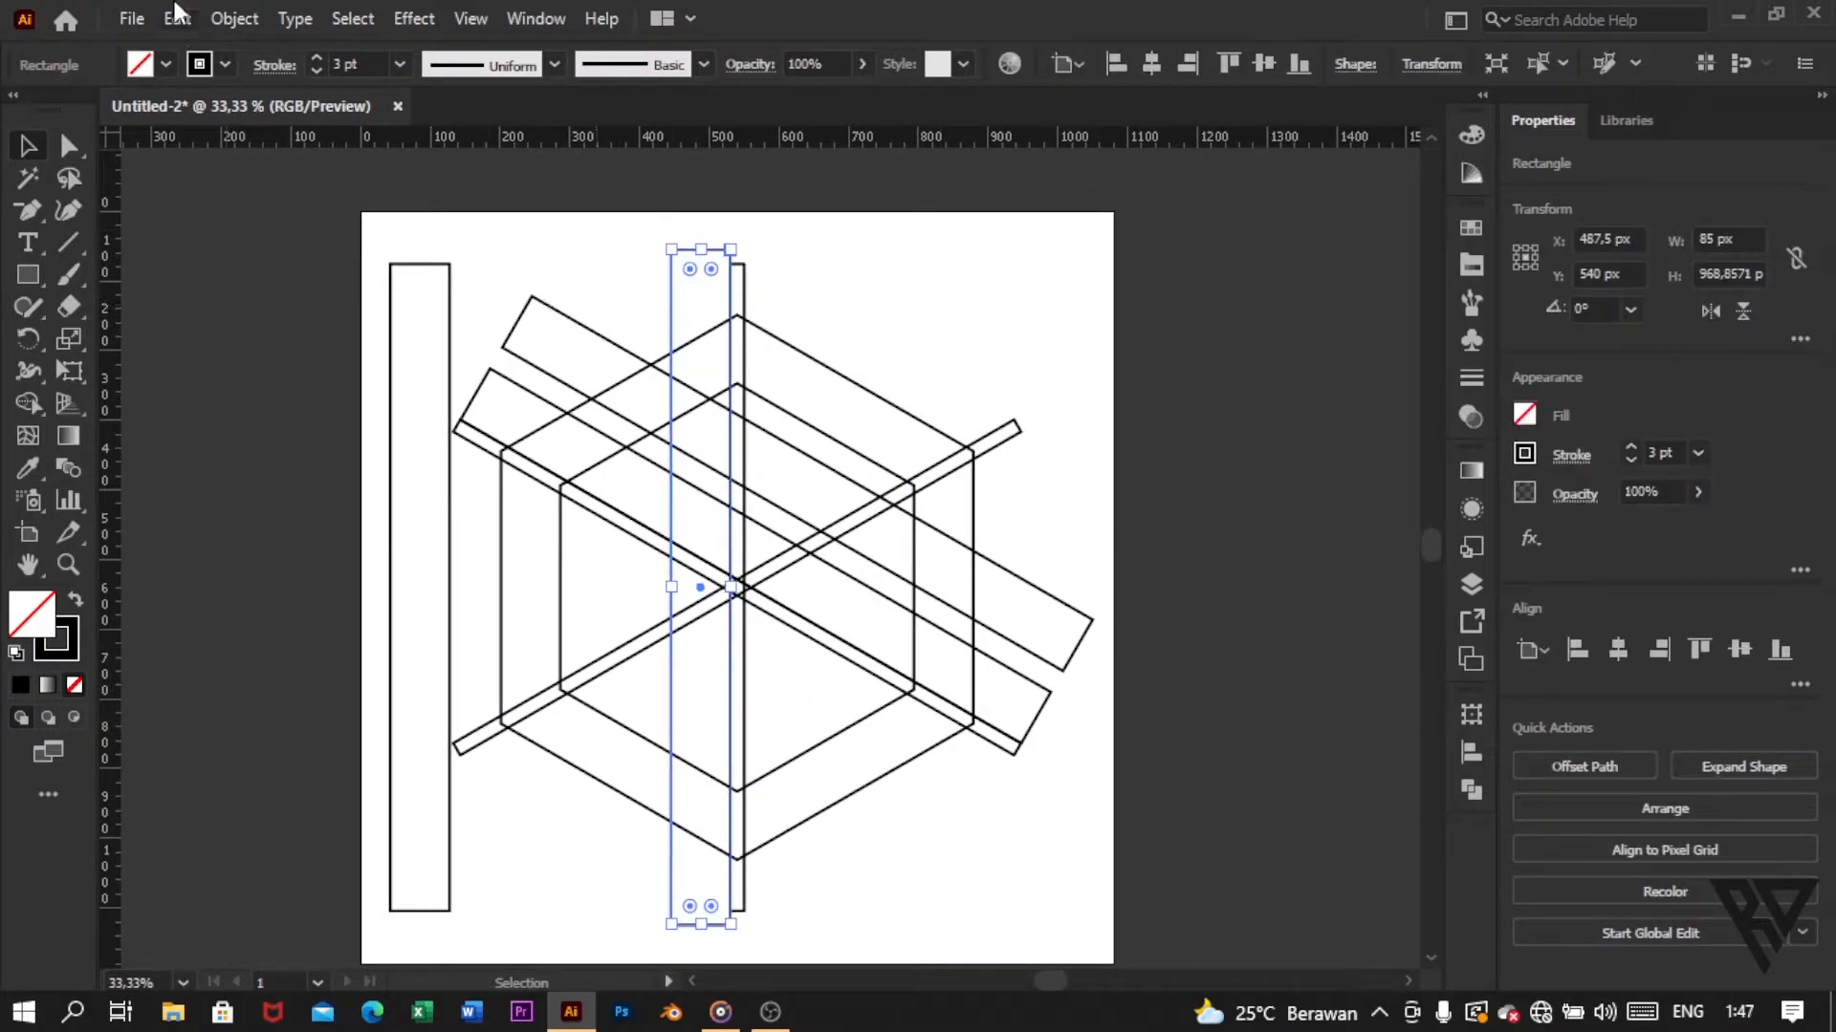
left_click(175, 13)
left_click(246, 169)
left_click_drag(670, 328, 747, 326)
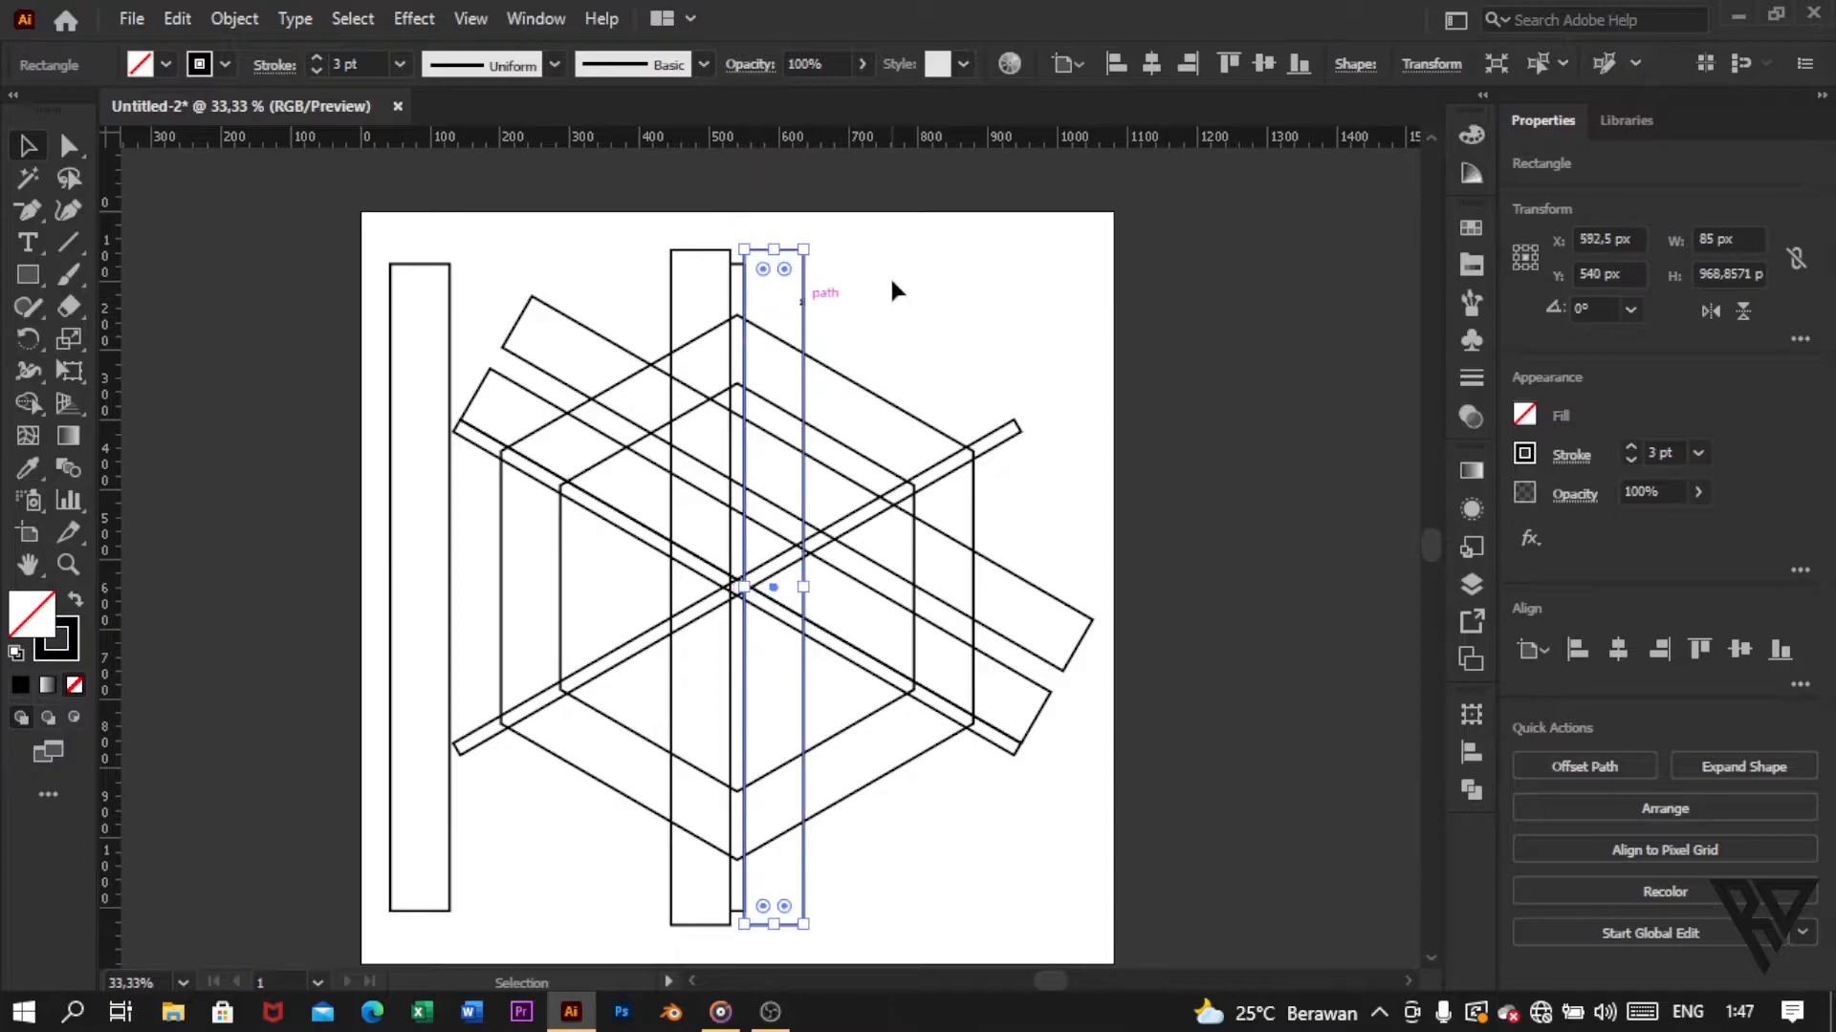
Step: Move the spare upright rectangle beside the hexagons off the artboard
left_click(892, 275)
scroll(742, 381, "up", 4)
scroll(744, 304, "down", 5)
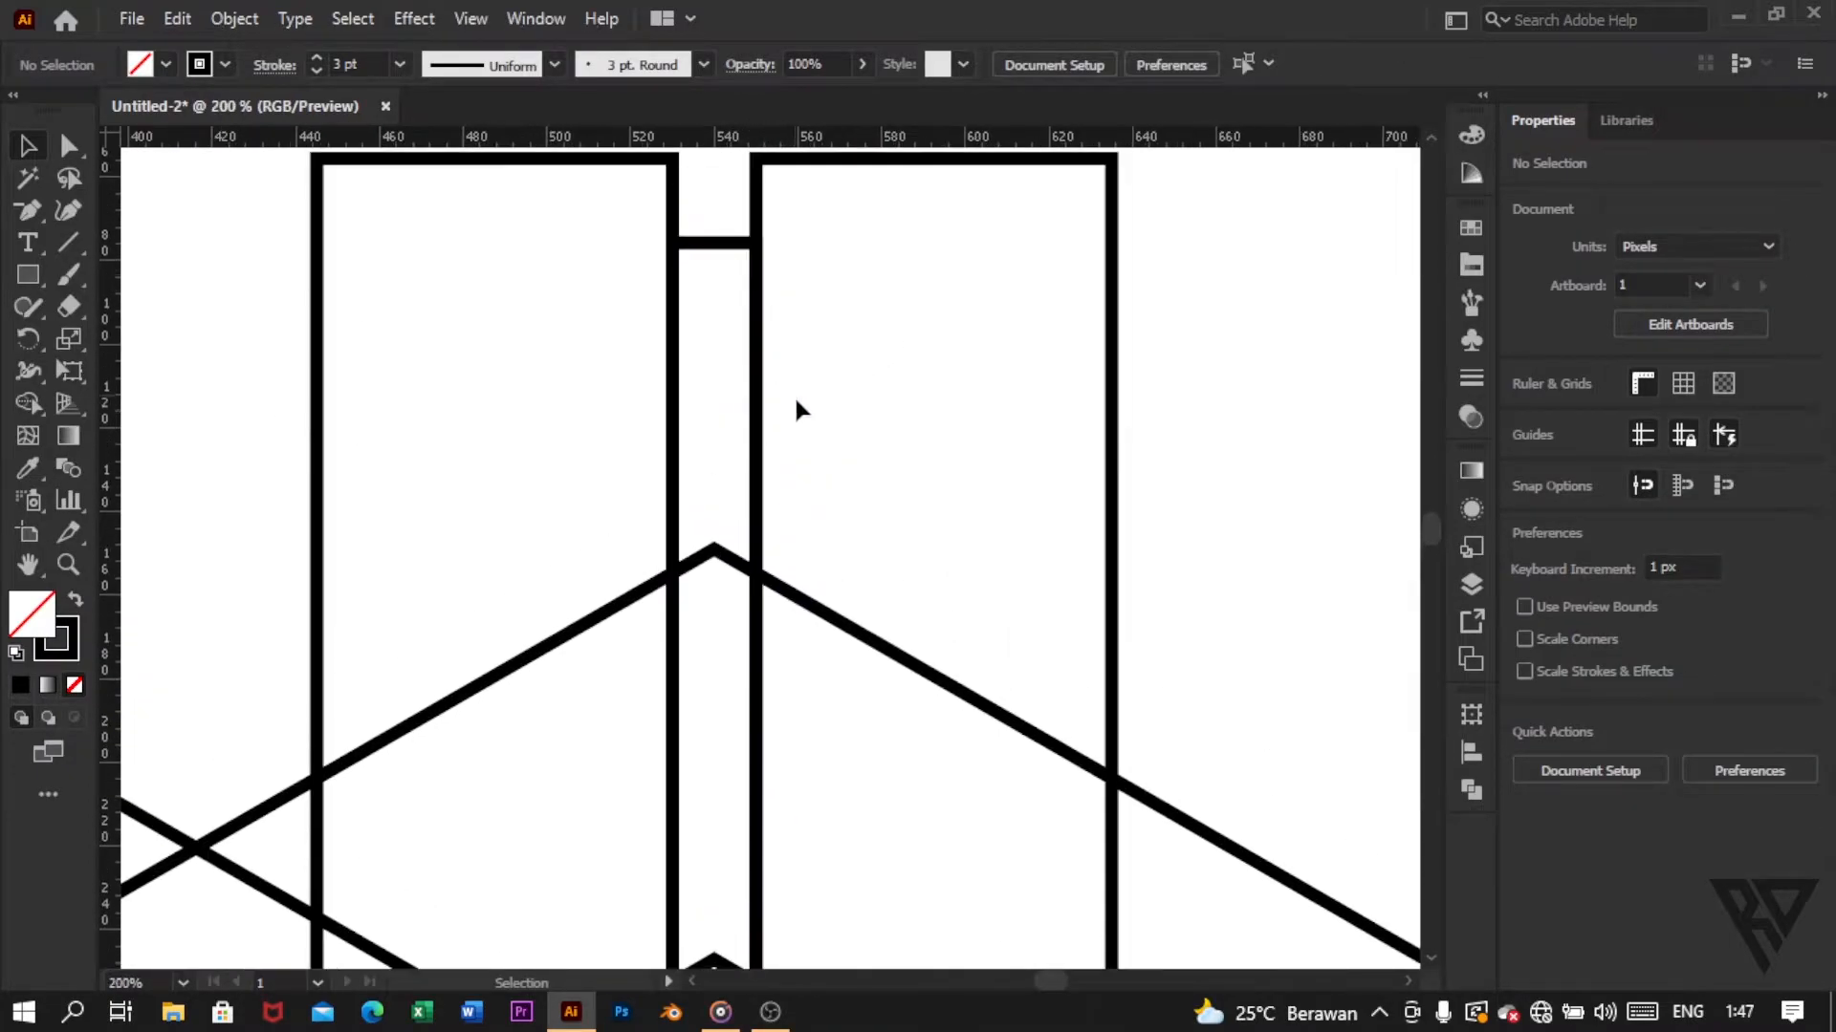
scroll(777, 402, "up", 3)
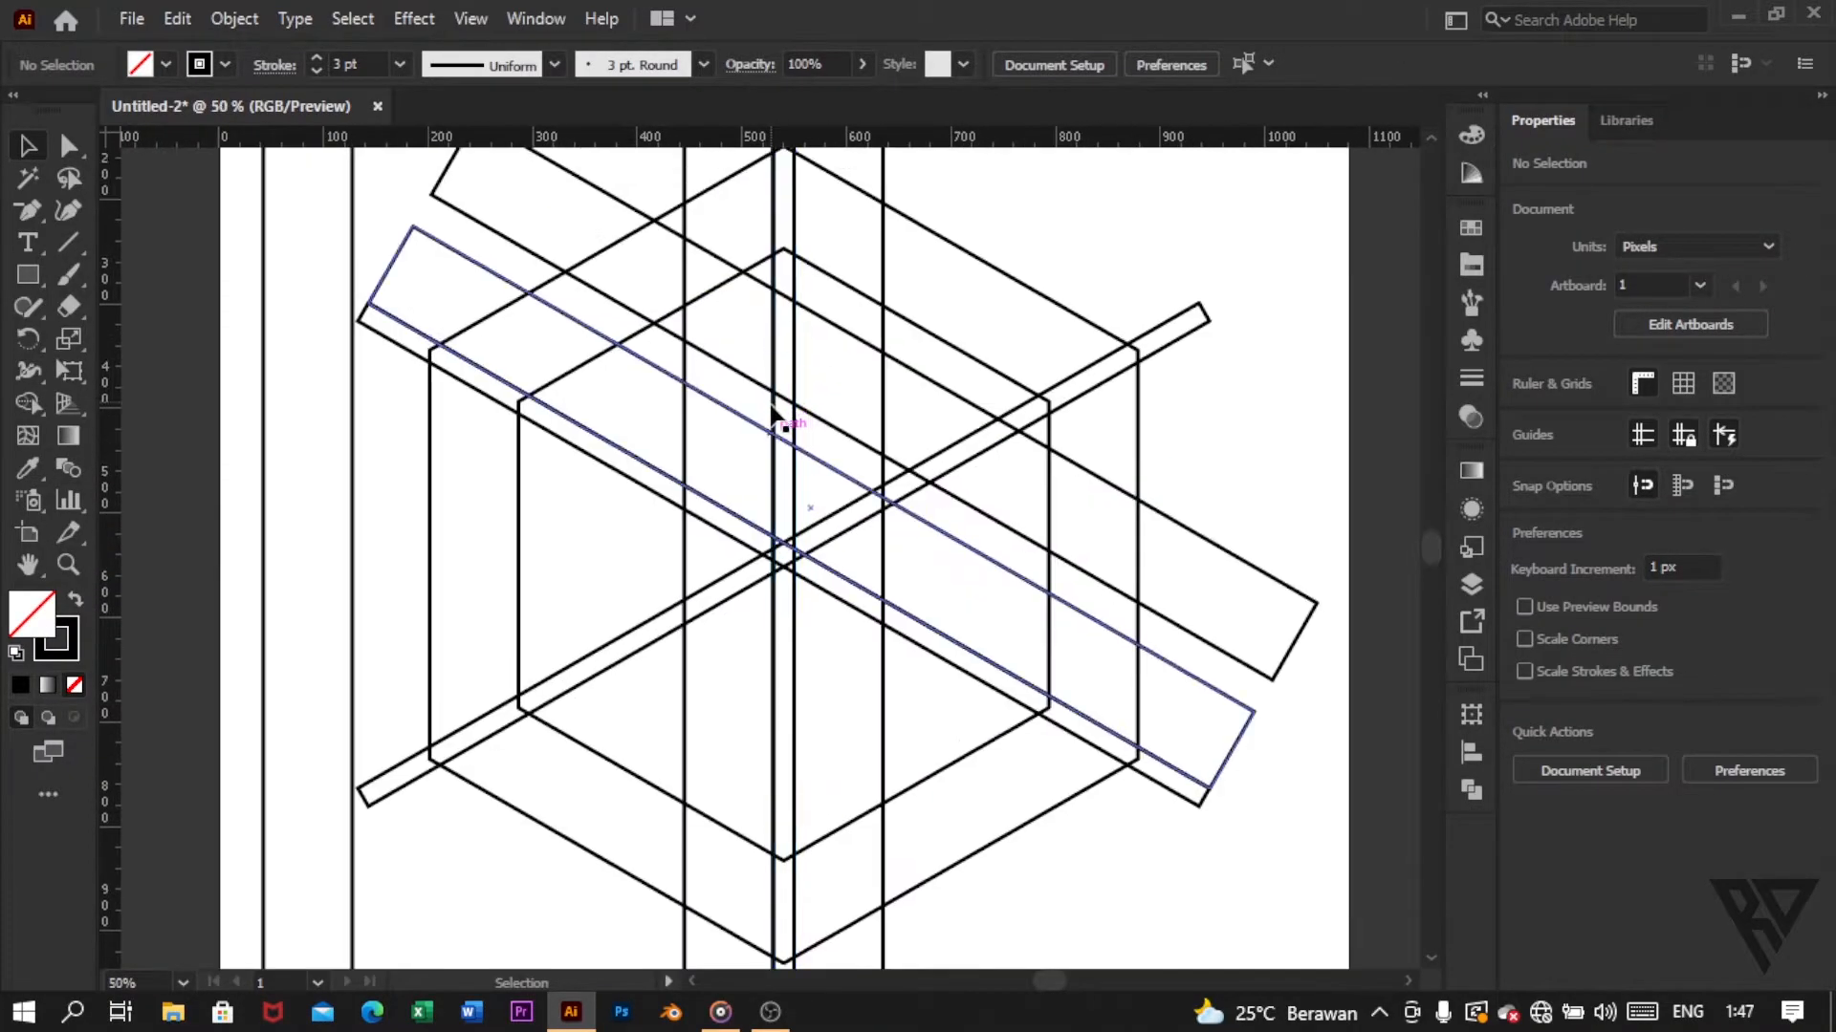
scroll(772, 407, "down", 2)
scroll(778, 398, "left", 1)
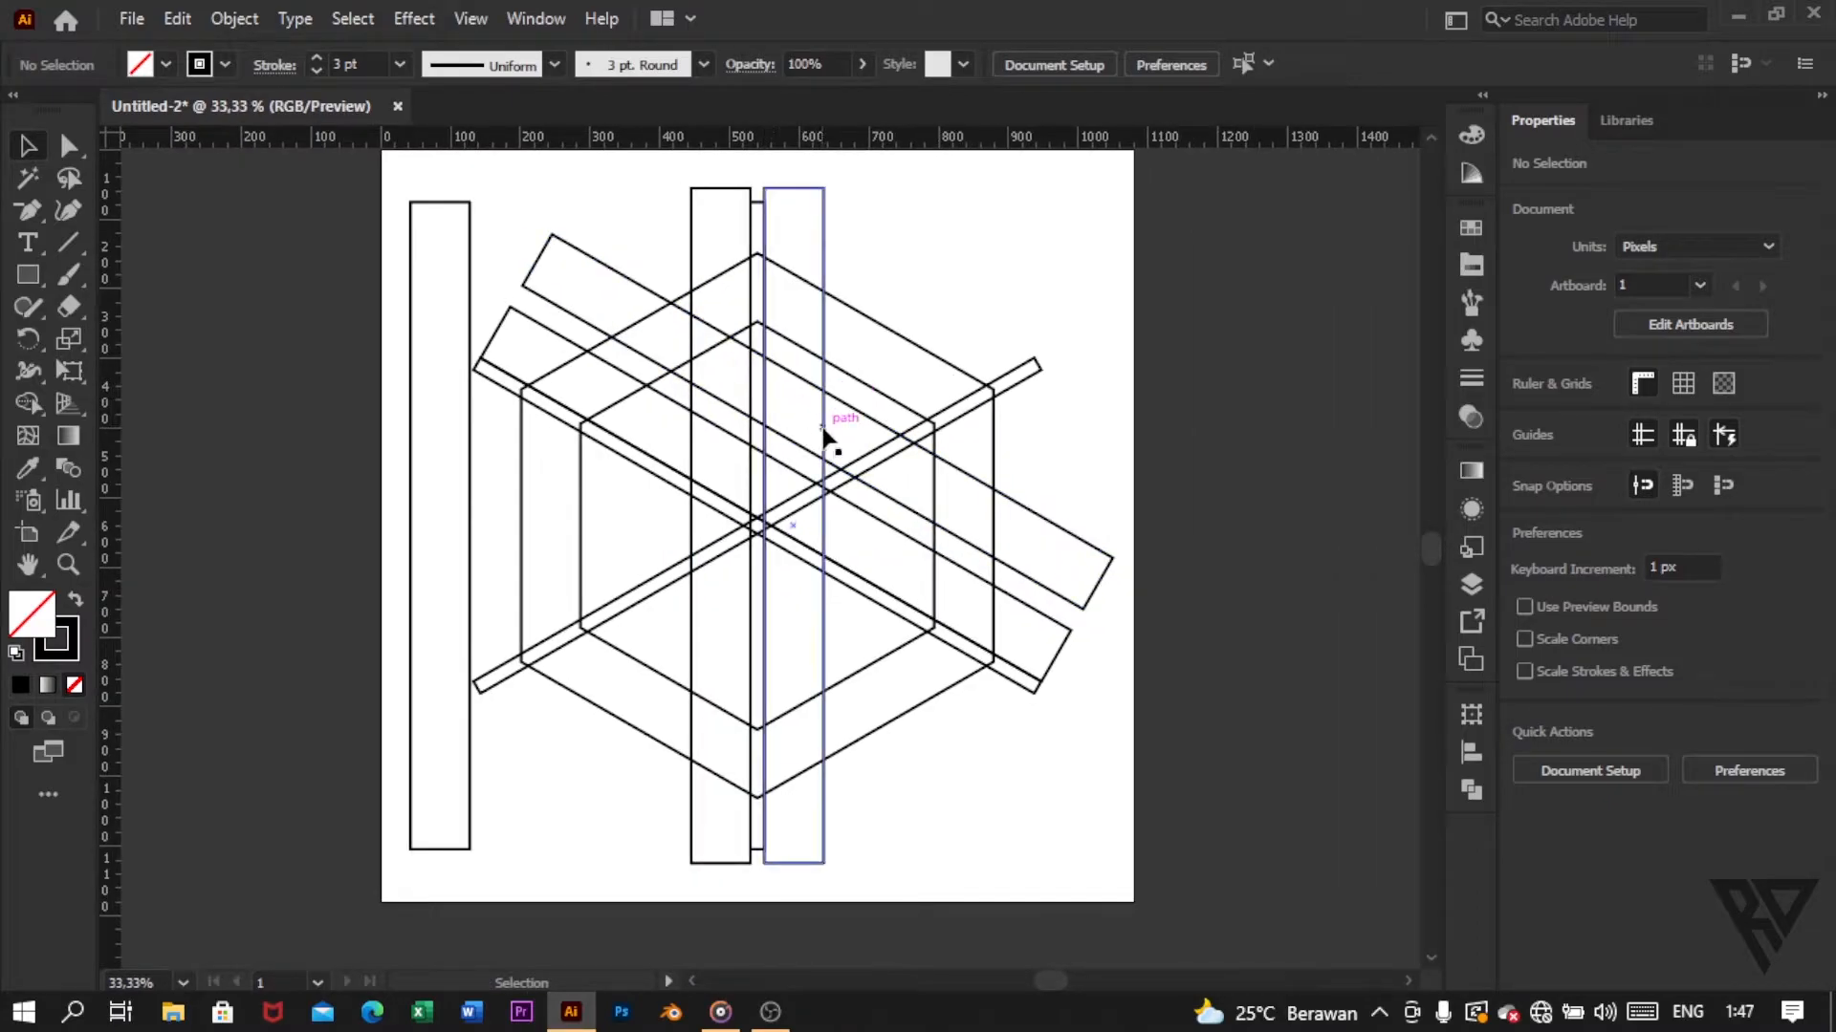
left_click_drag(411, 419, 288, 414)
left_click(432, 398)
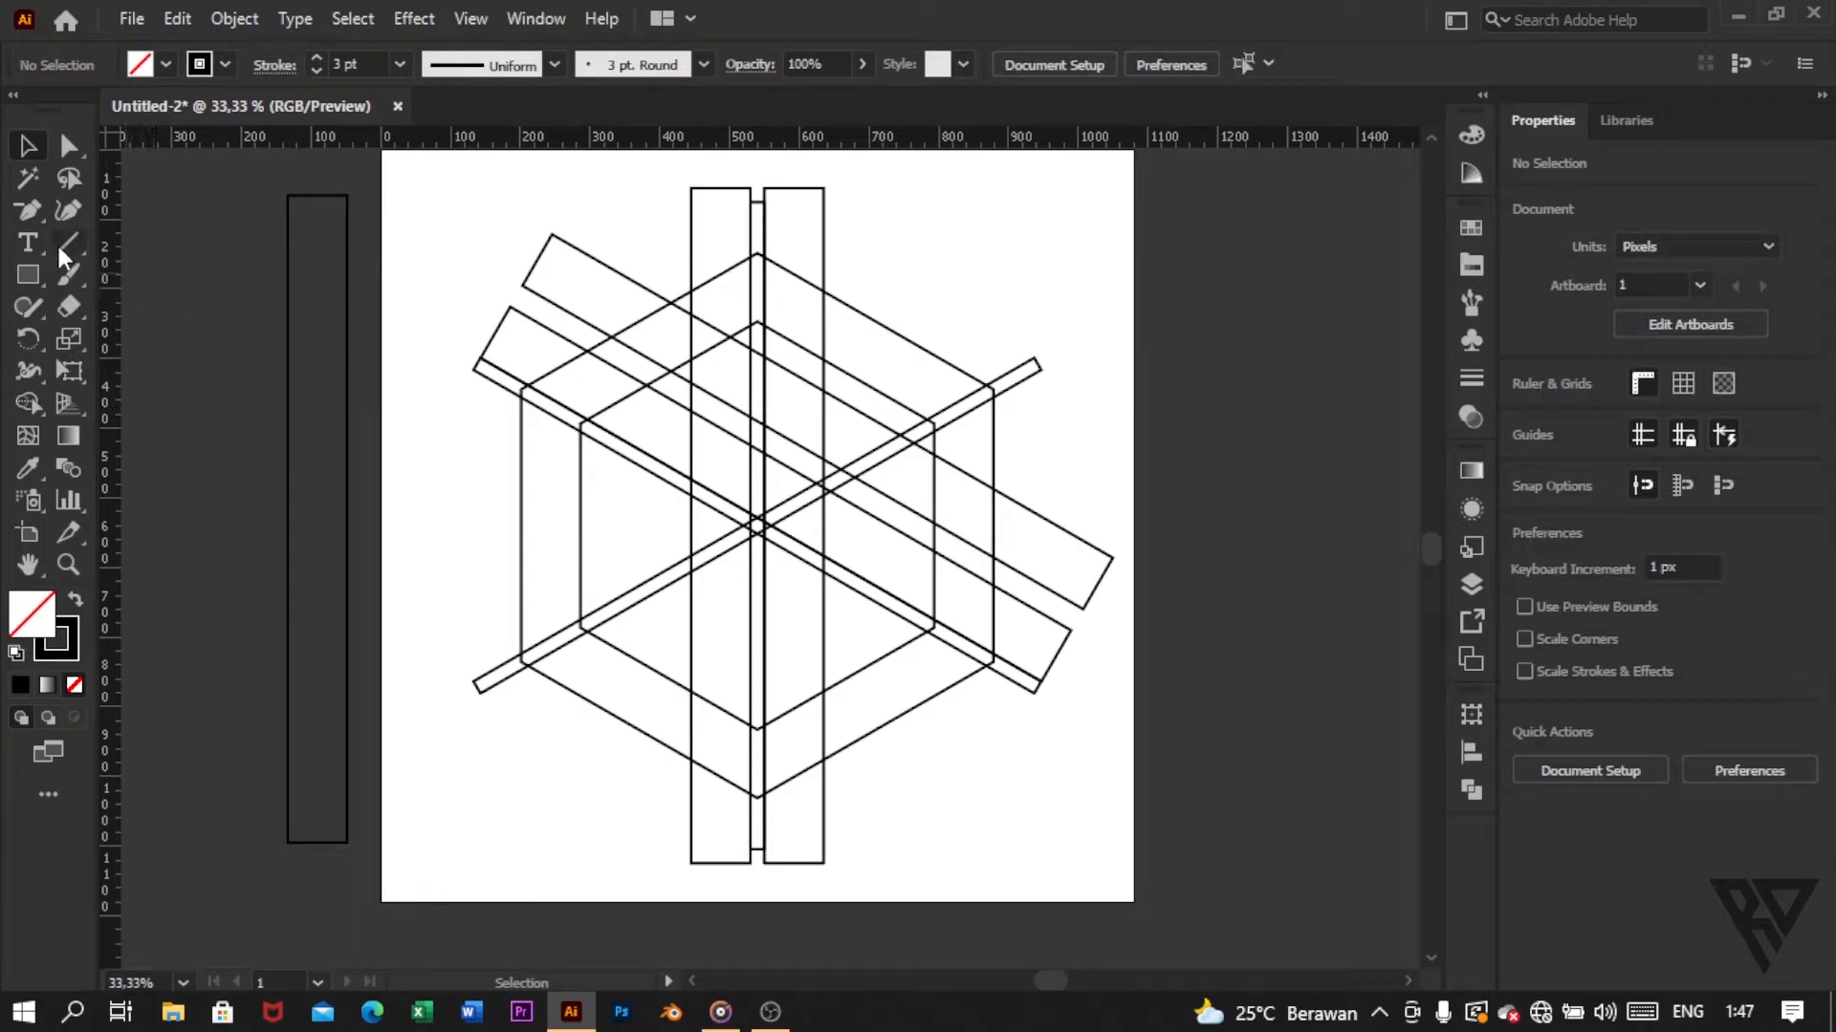
Step: Draw a vertical line about 929 px long along the inner hexagon's left side, centred at about X 286 px, Y 540 px
left_click(57, 243)
left_click(248, 253)
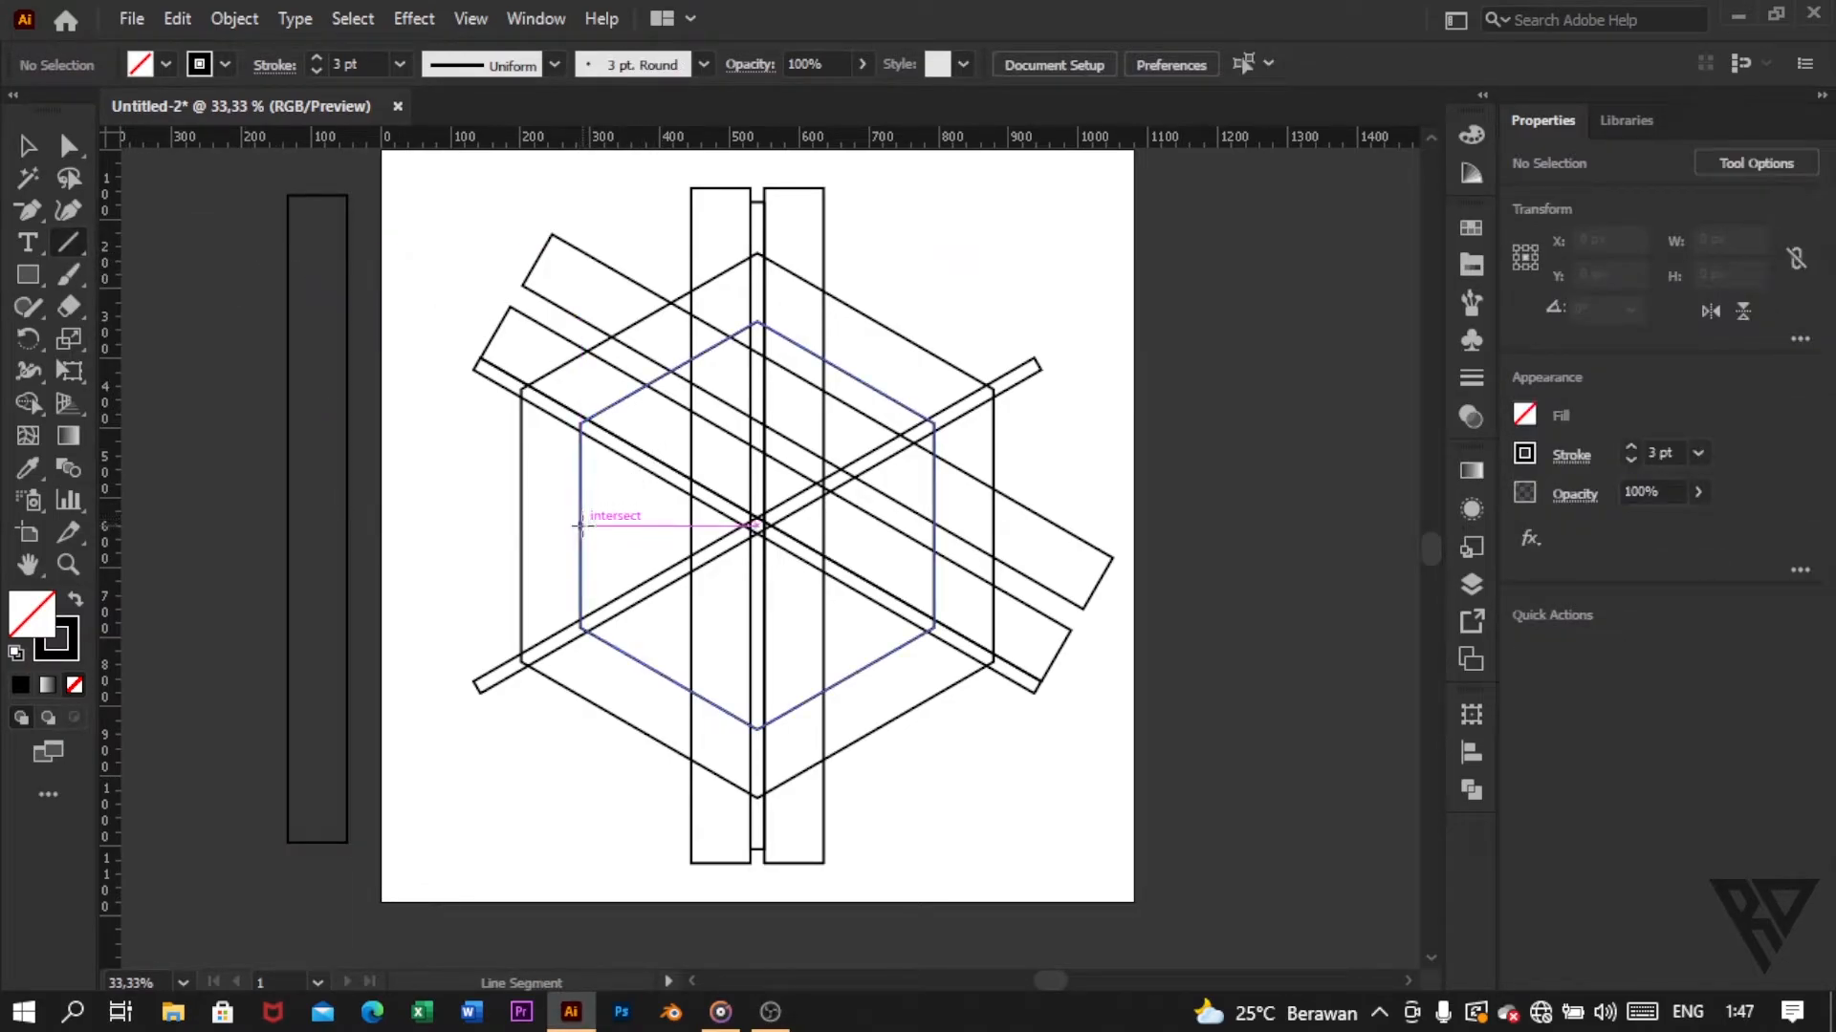
left_click_drag(581, 525, 625, 848)
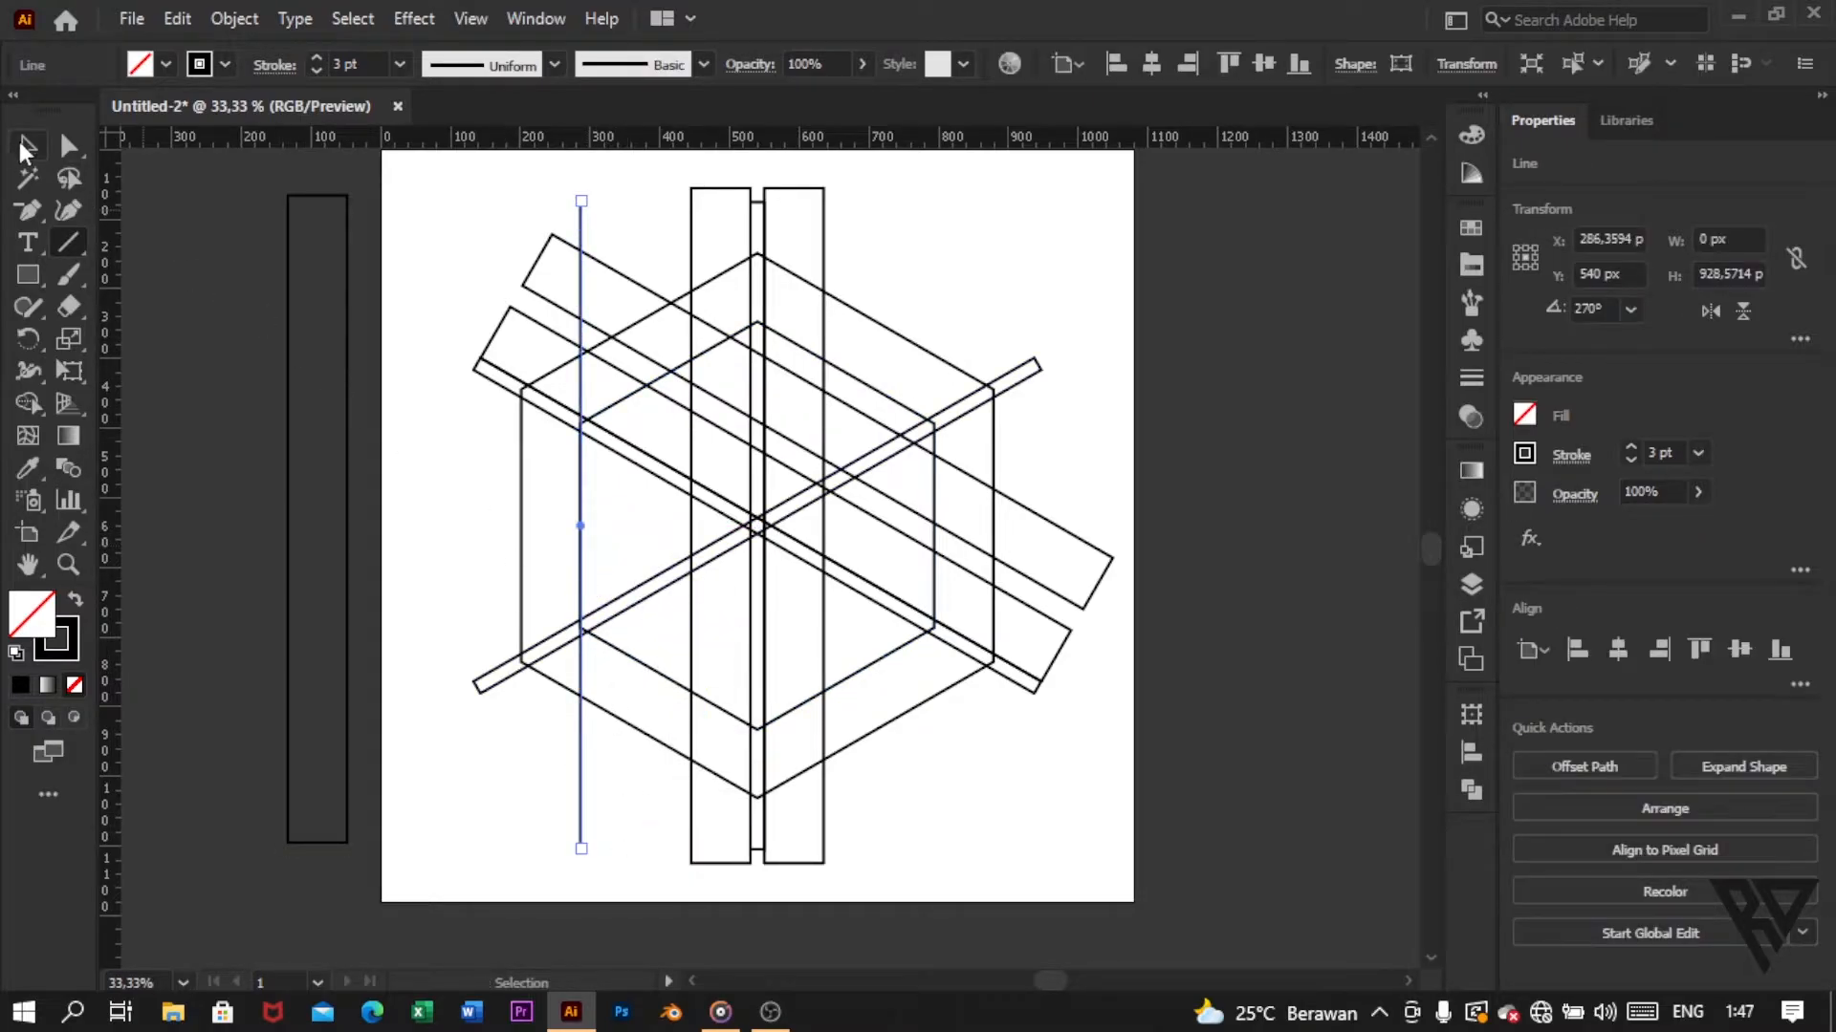
left_click(25, 147)
left_click(507, 545)
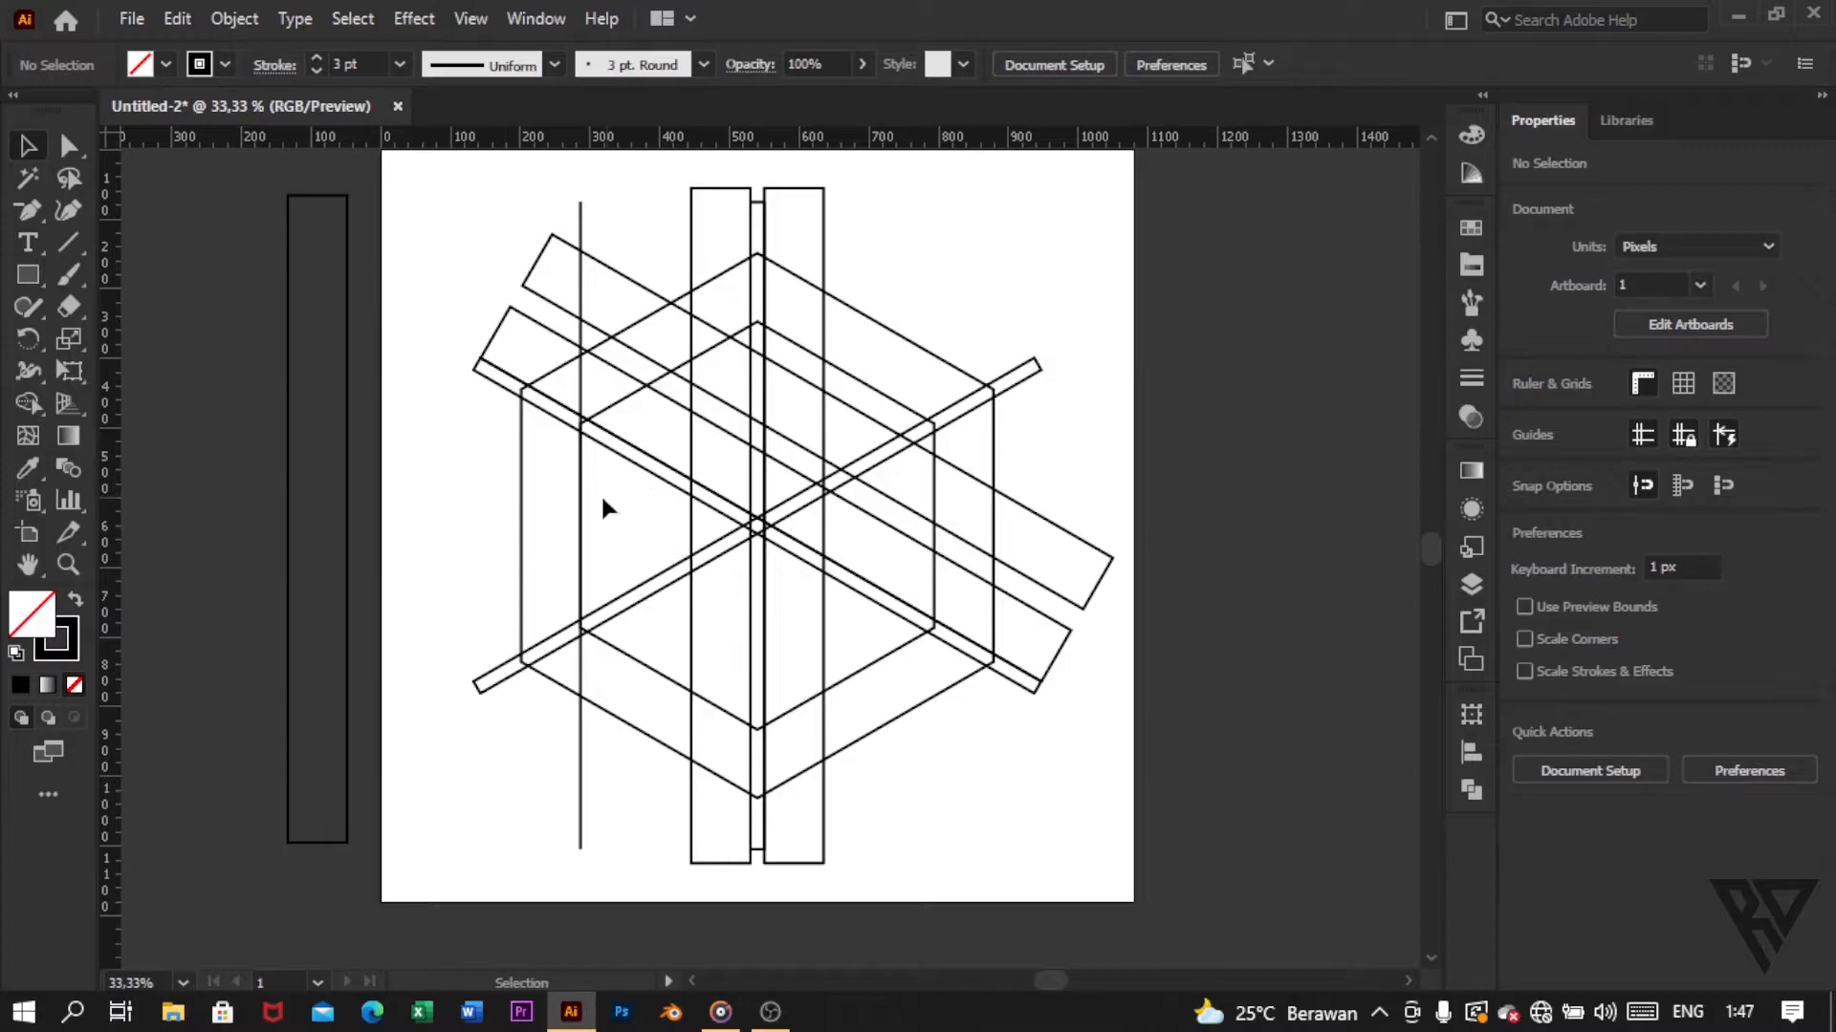
Step: Duplicate the upper wide slanted bar and place the copy parallel below the hexagon centre, at about X 487.5 px, Y 684 px
left_click(623, 280)
left_click(178, 19)
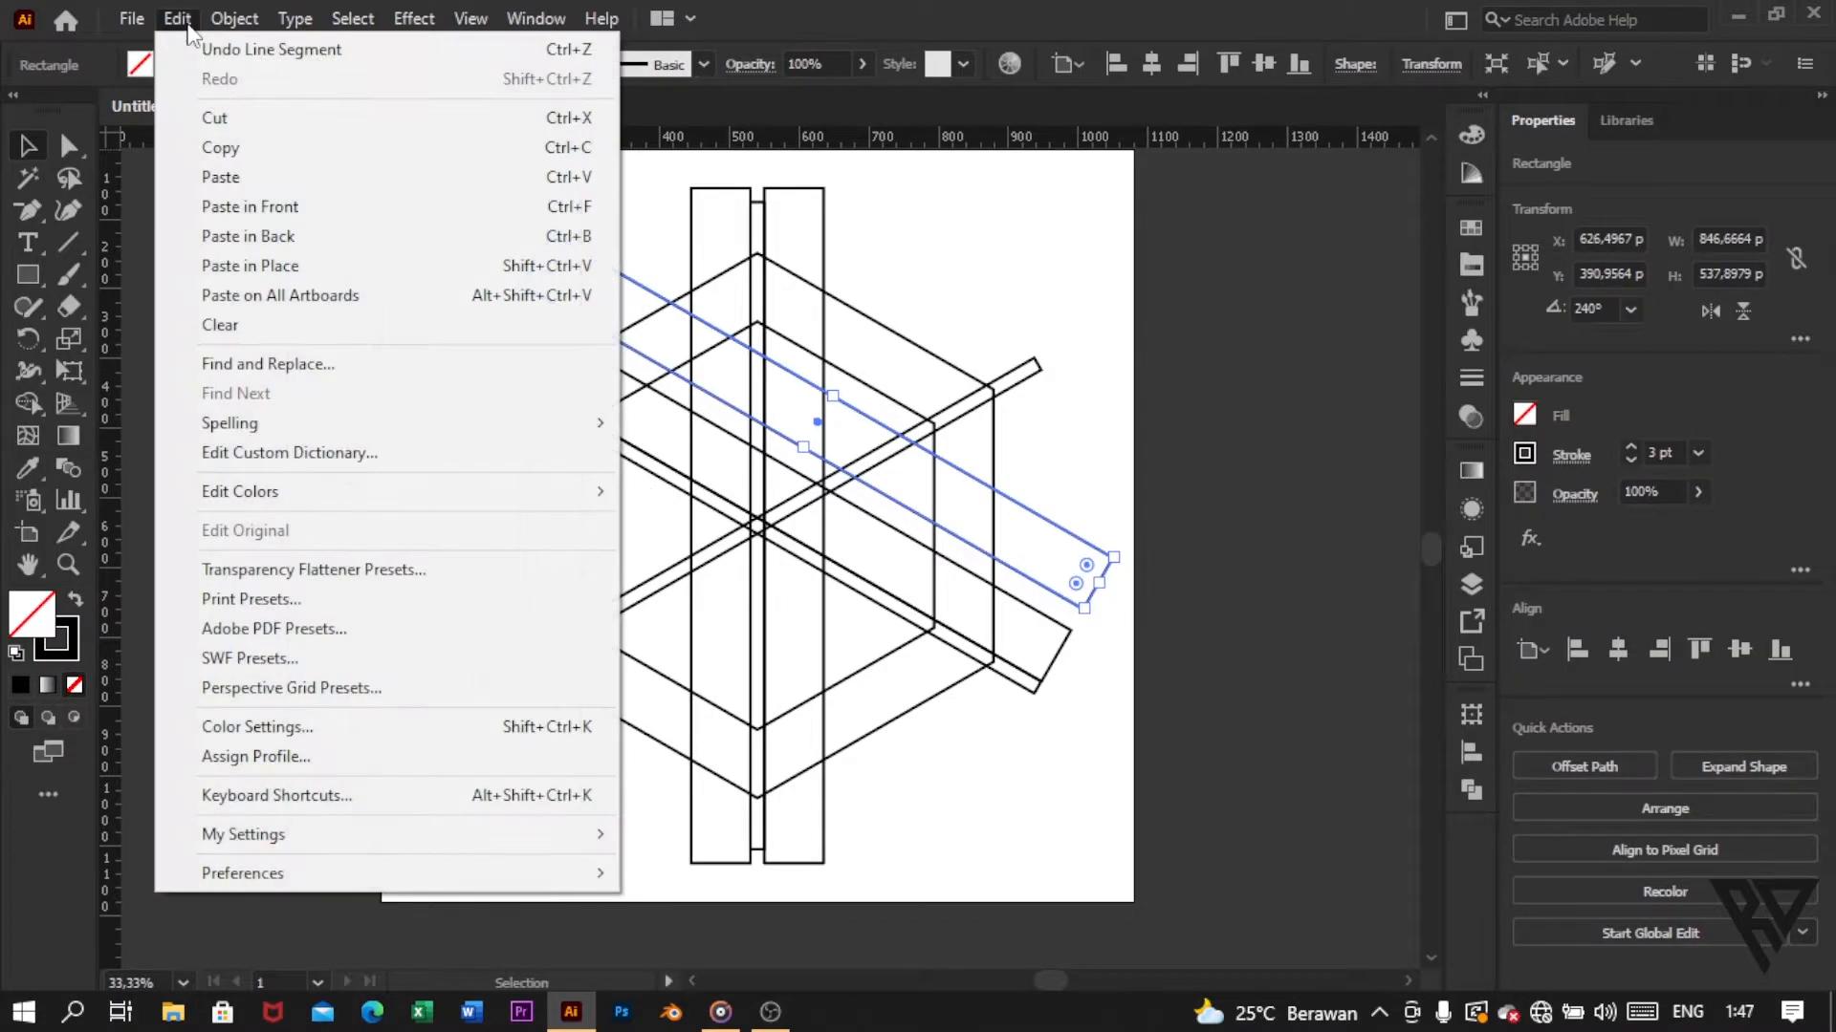
left_click(256, 151)
left_click(186, 19)
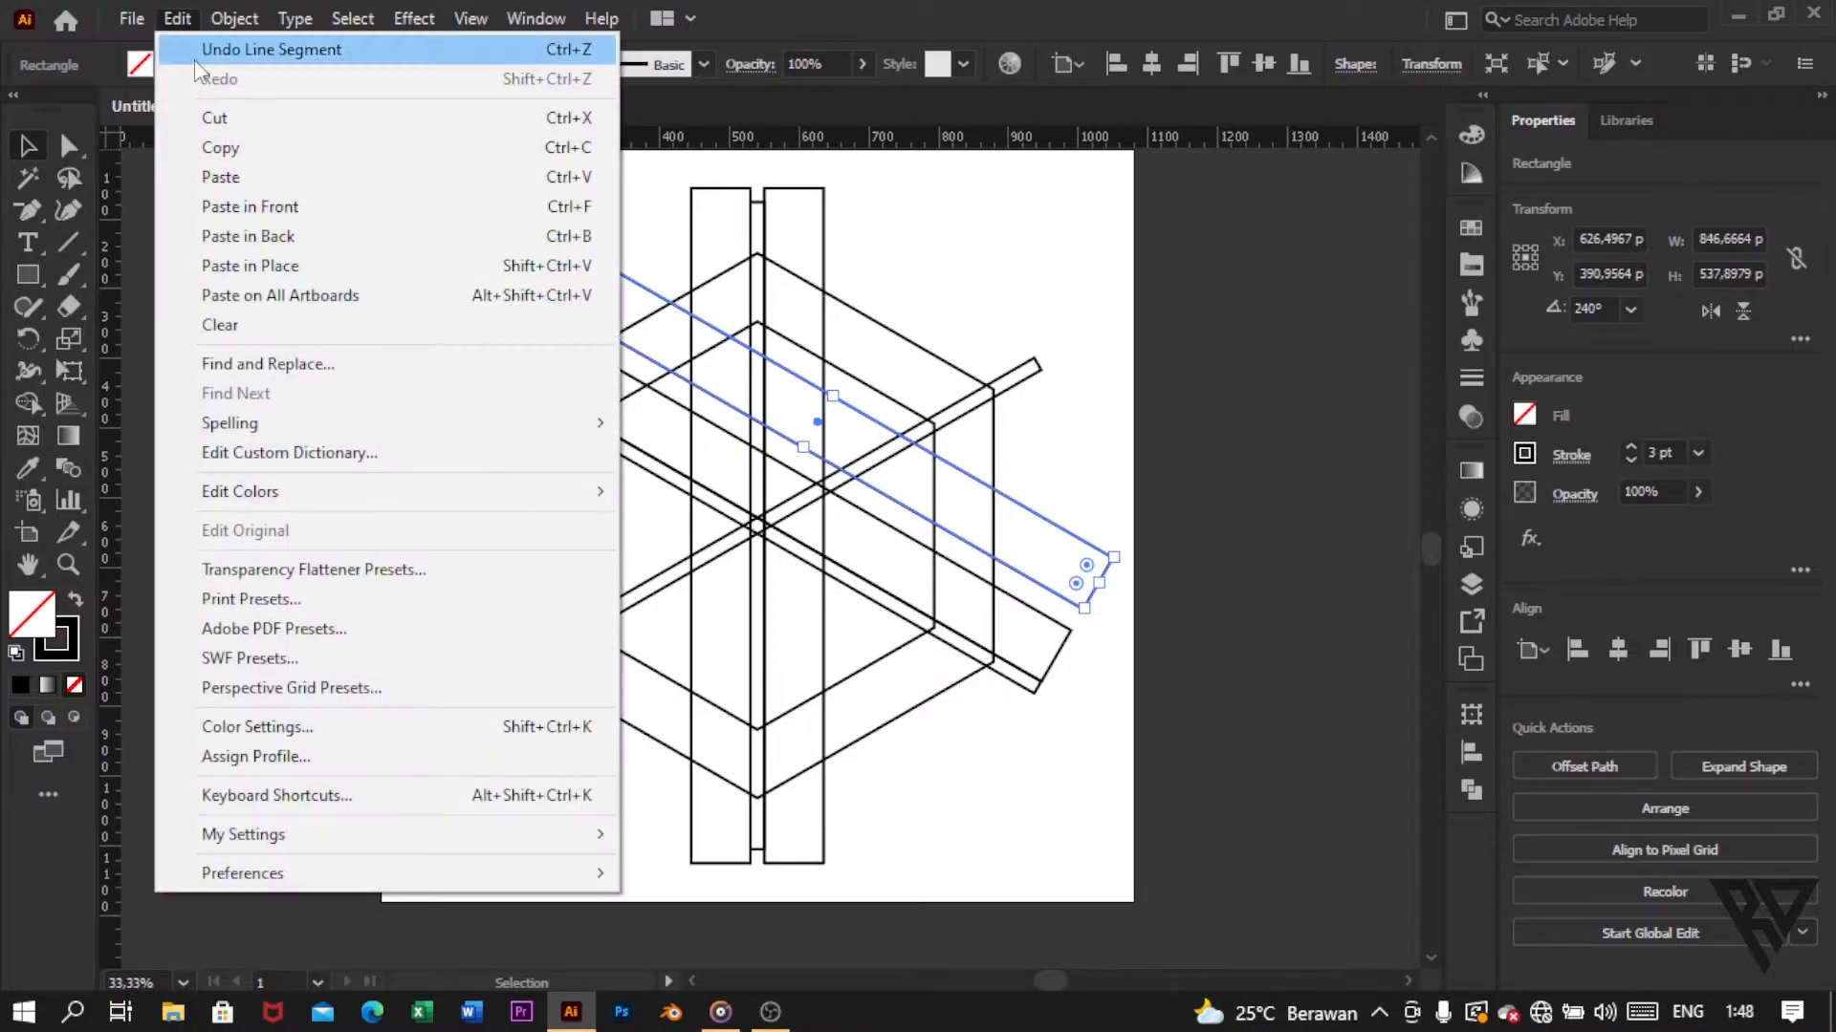
left_click(230, 177)
left_click_drag(656, 533, 627, 599)
key("ctrl+plus")
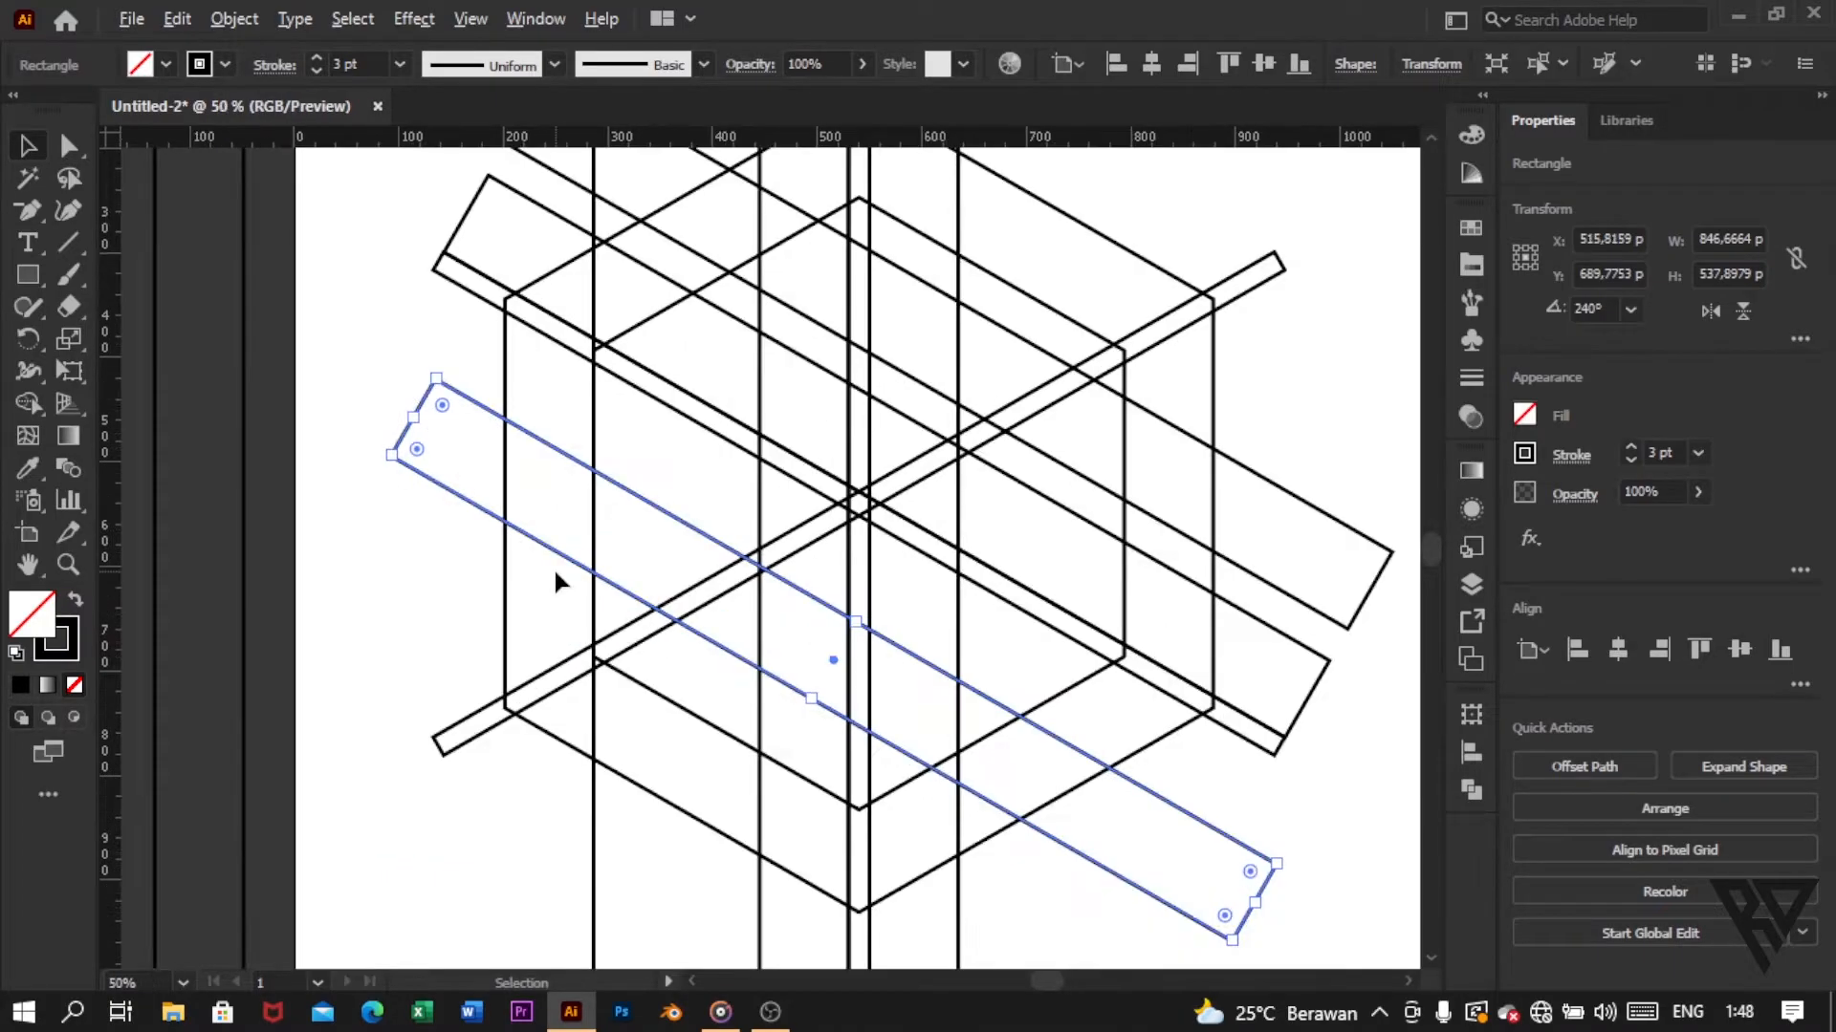
left_click_drag(622, 529, 590, 519)
left_click(336, 531)
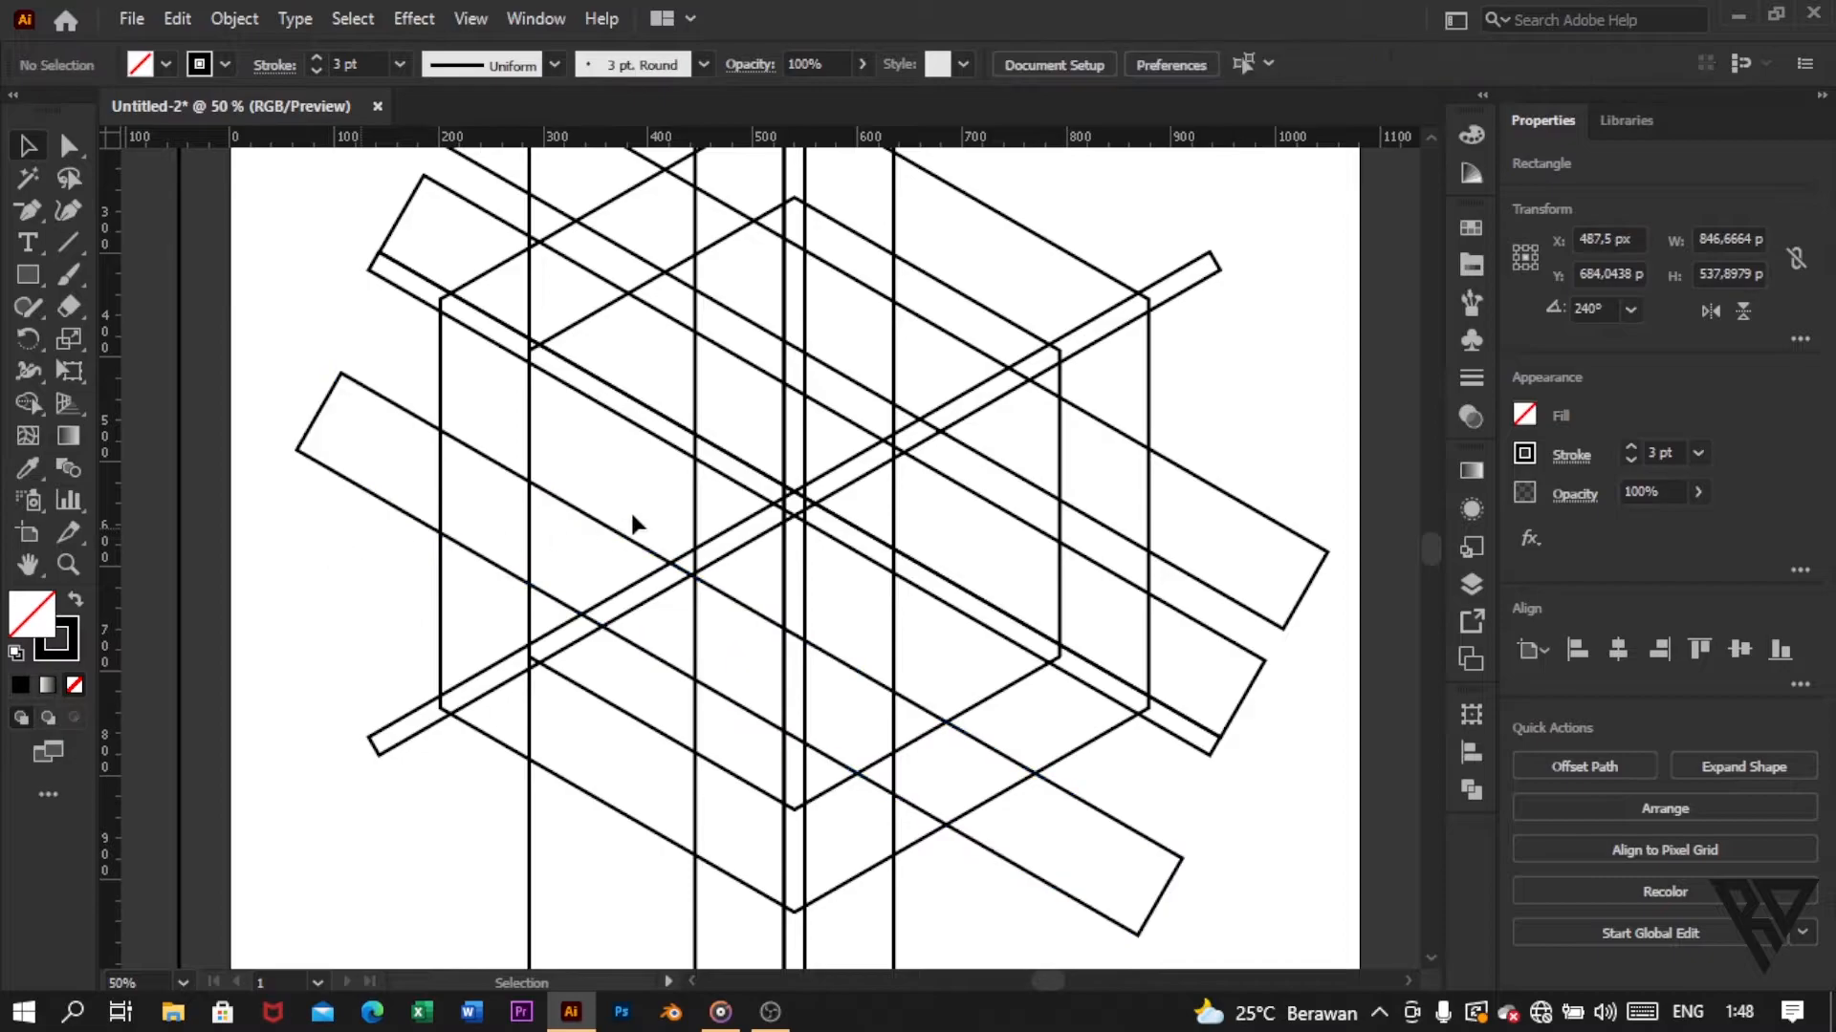
Step: Duplicate the lowest wide slanted bar
scroll(663, 506, "down", 2)
scroll(666, 507, "left", 1)
scroll(692, 521, "up", 3)
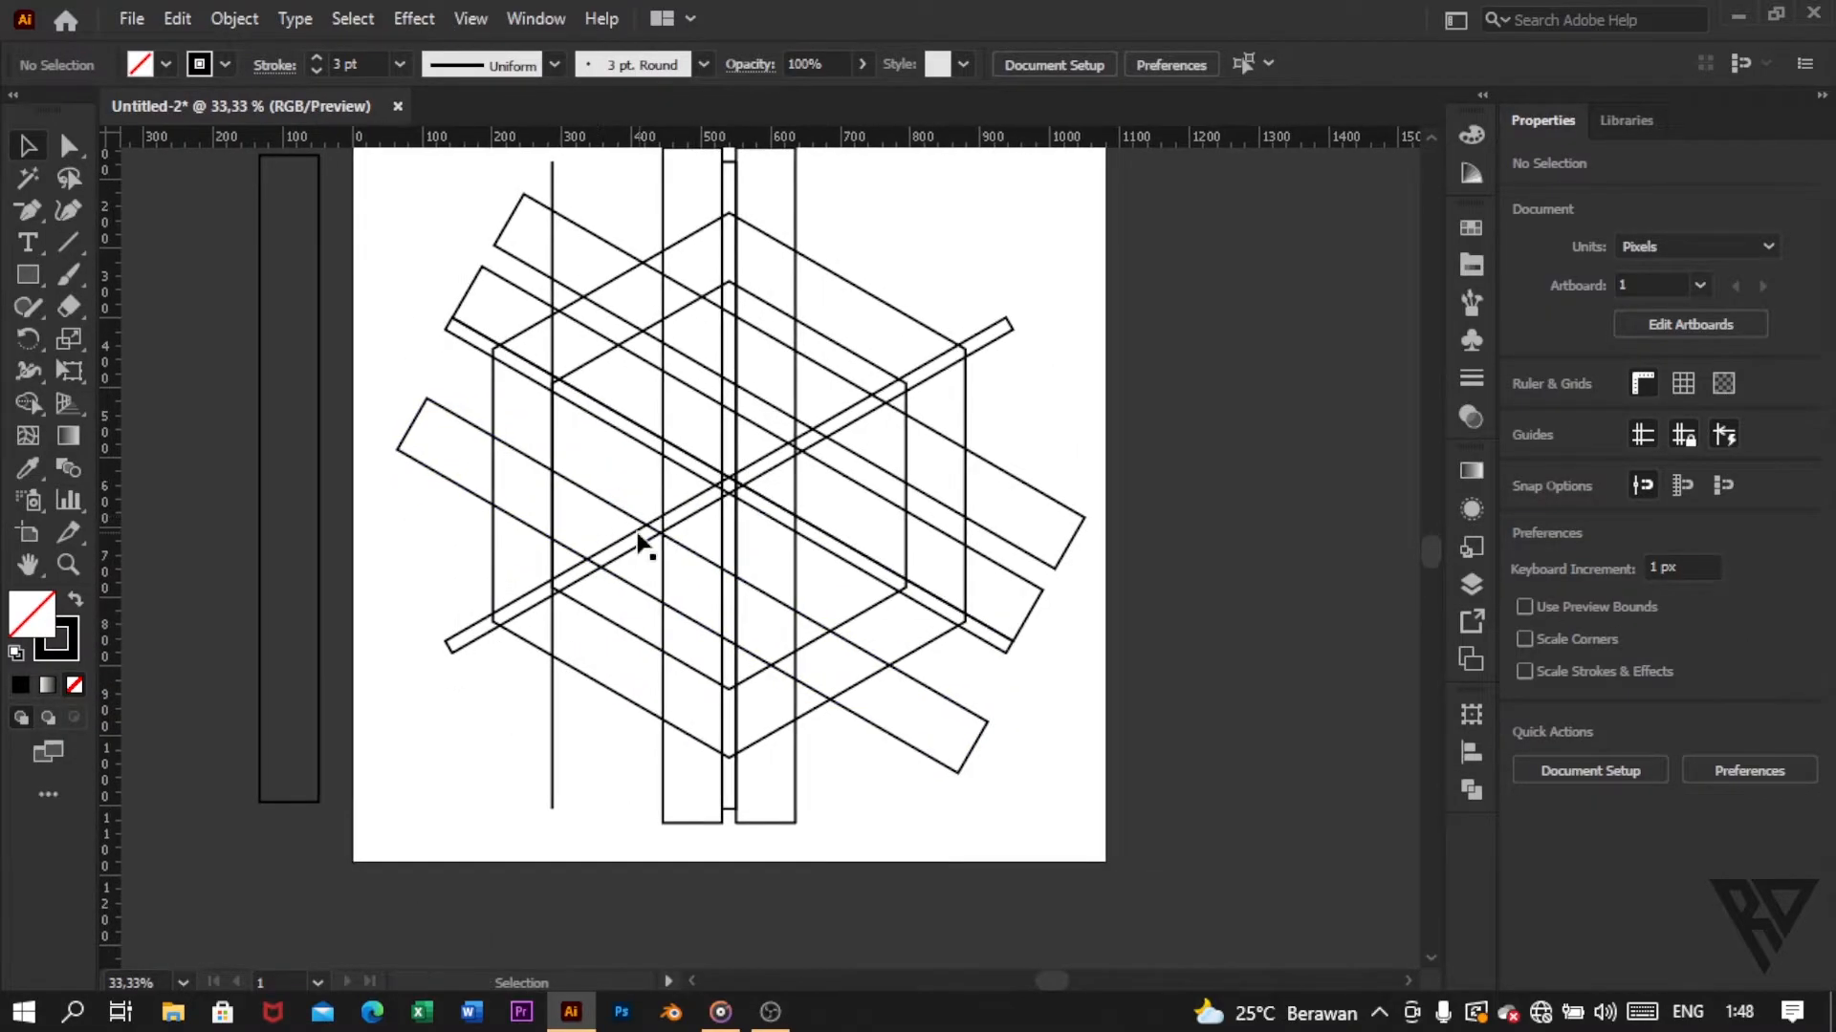
scroll(593, 533, "down", 3)
scroll(664, 533, "right", 1)
scroll(667, 524, "left", 1)
scroll(681, 542, "up", 1)
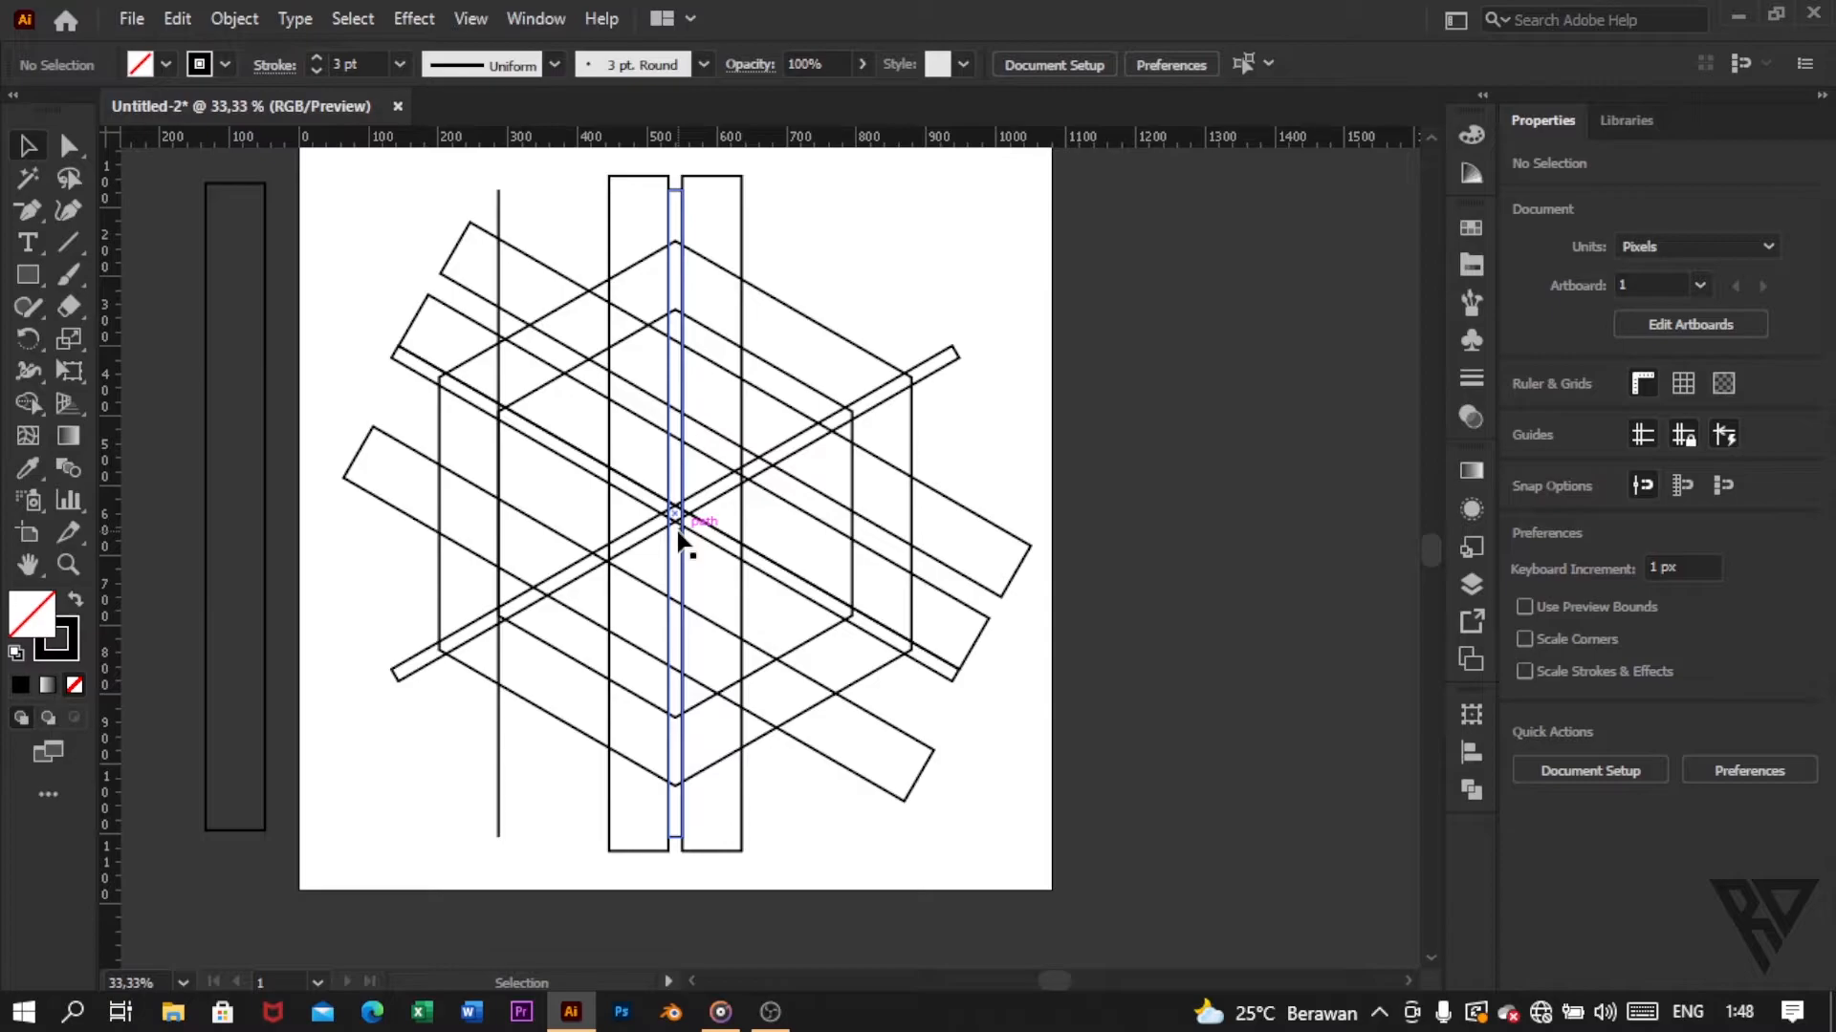
left_click(864, 710)
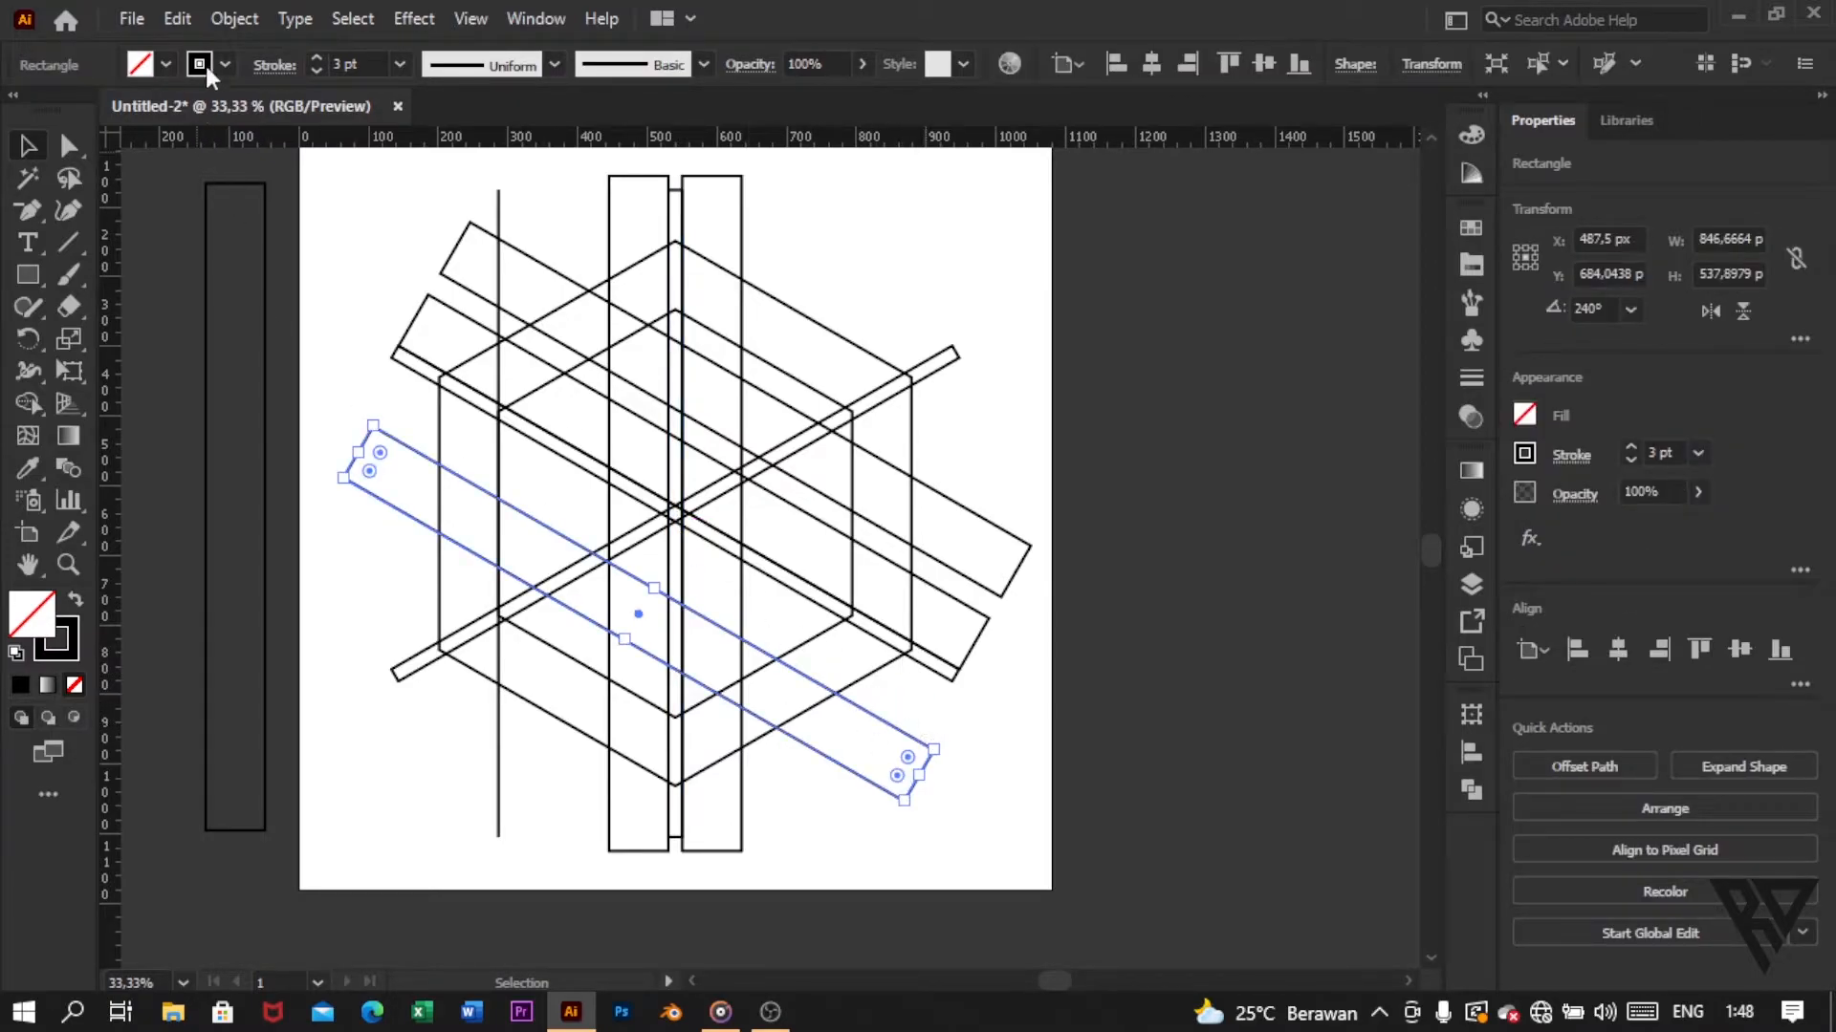
left_click(190, 29)
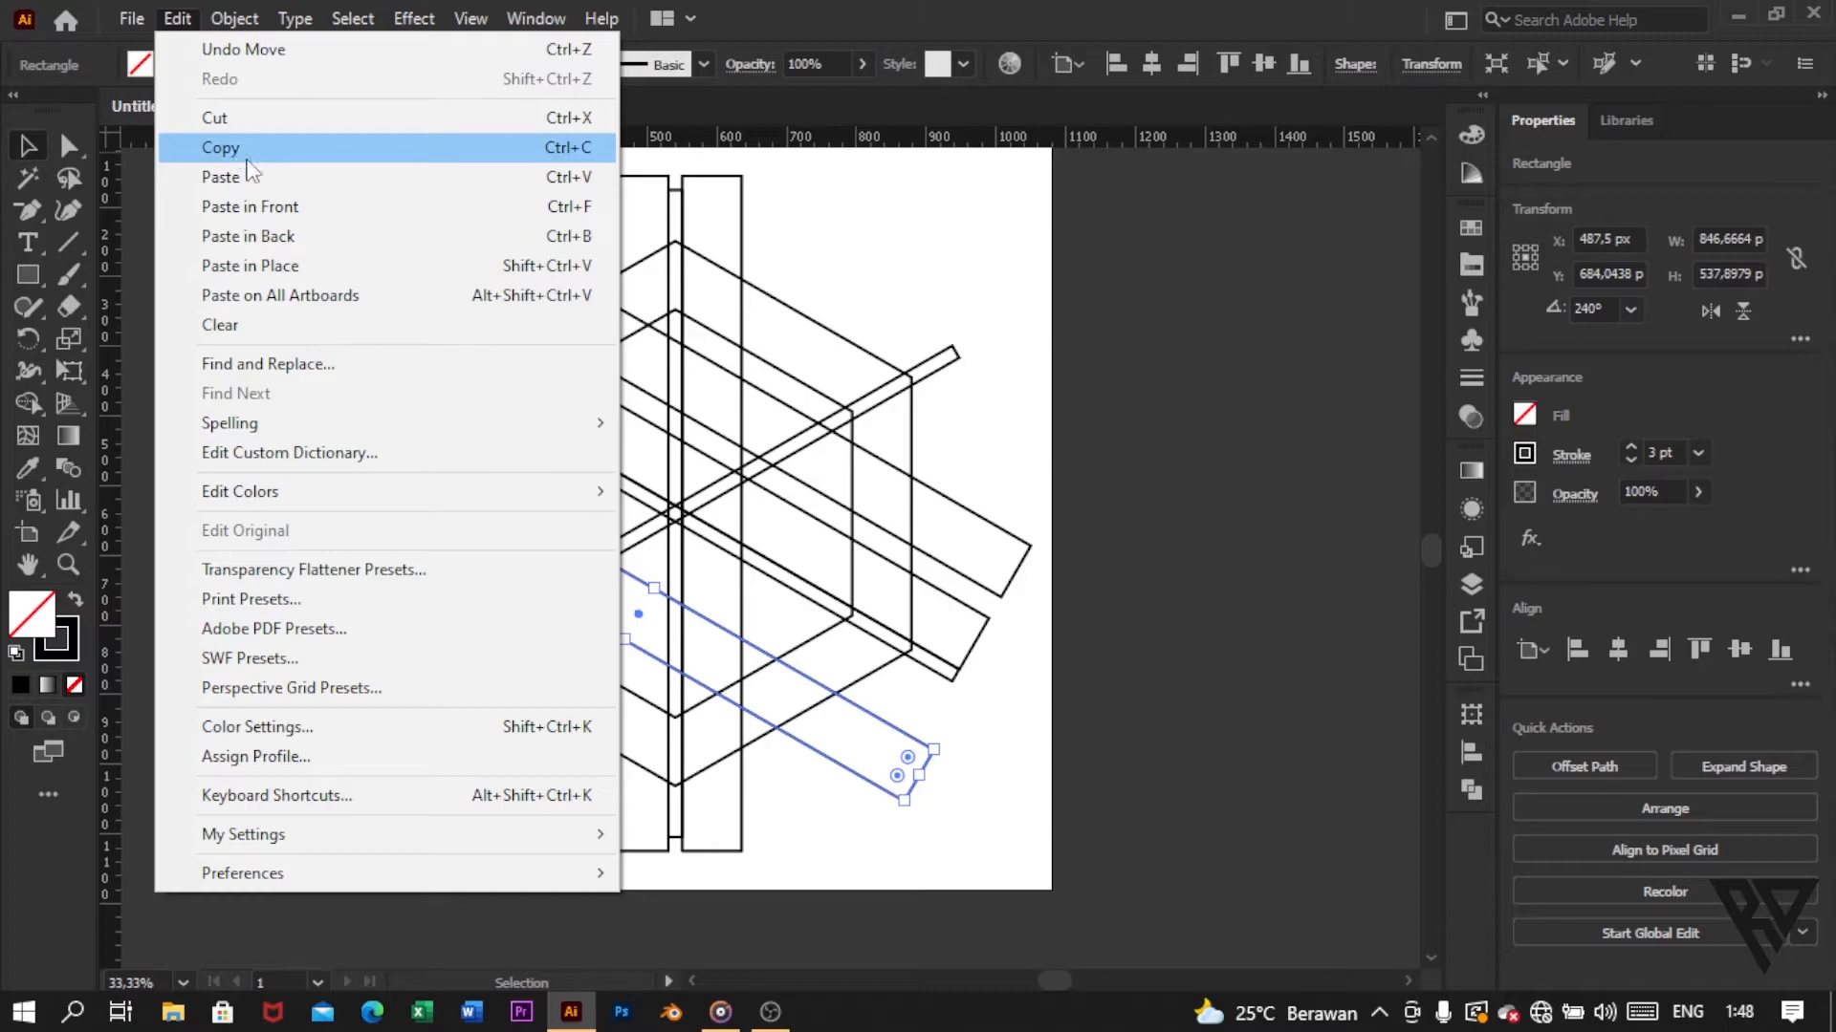
left_click(239, 145)
left_click(177, 20)
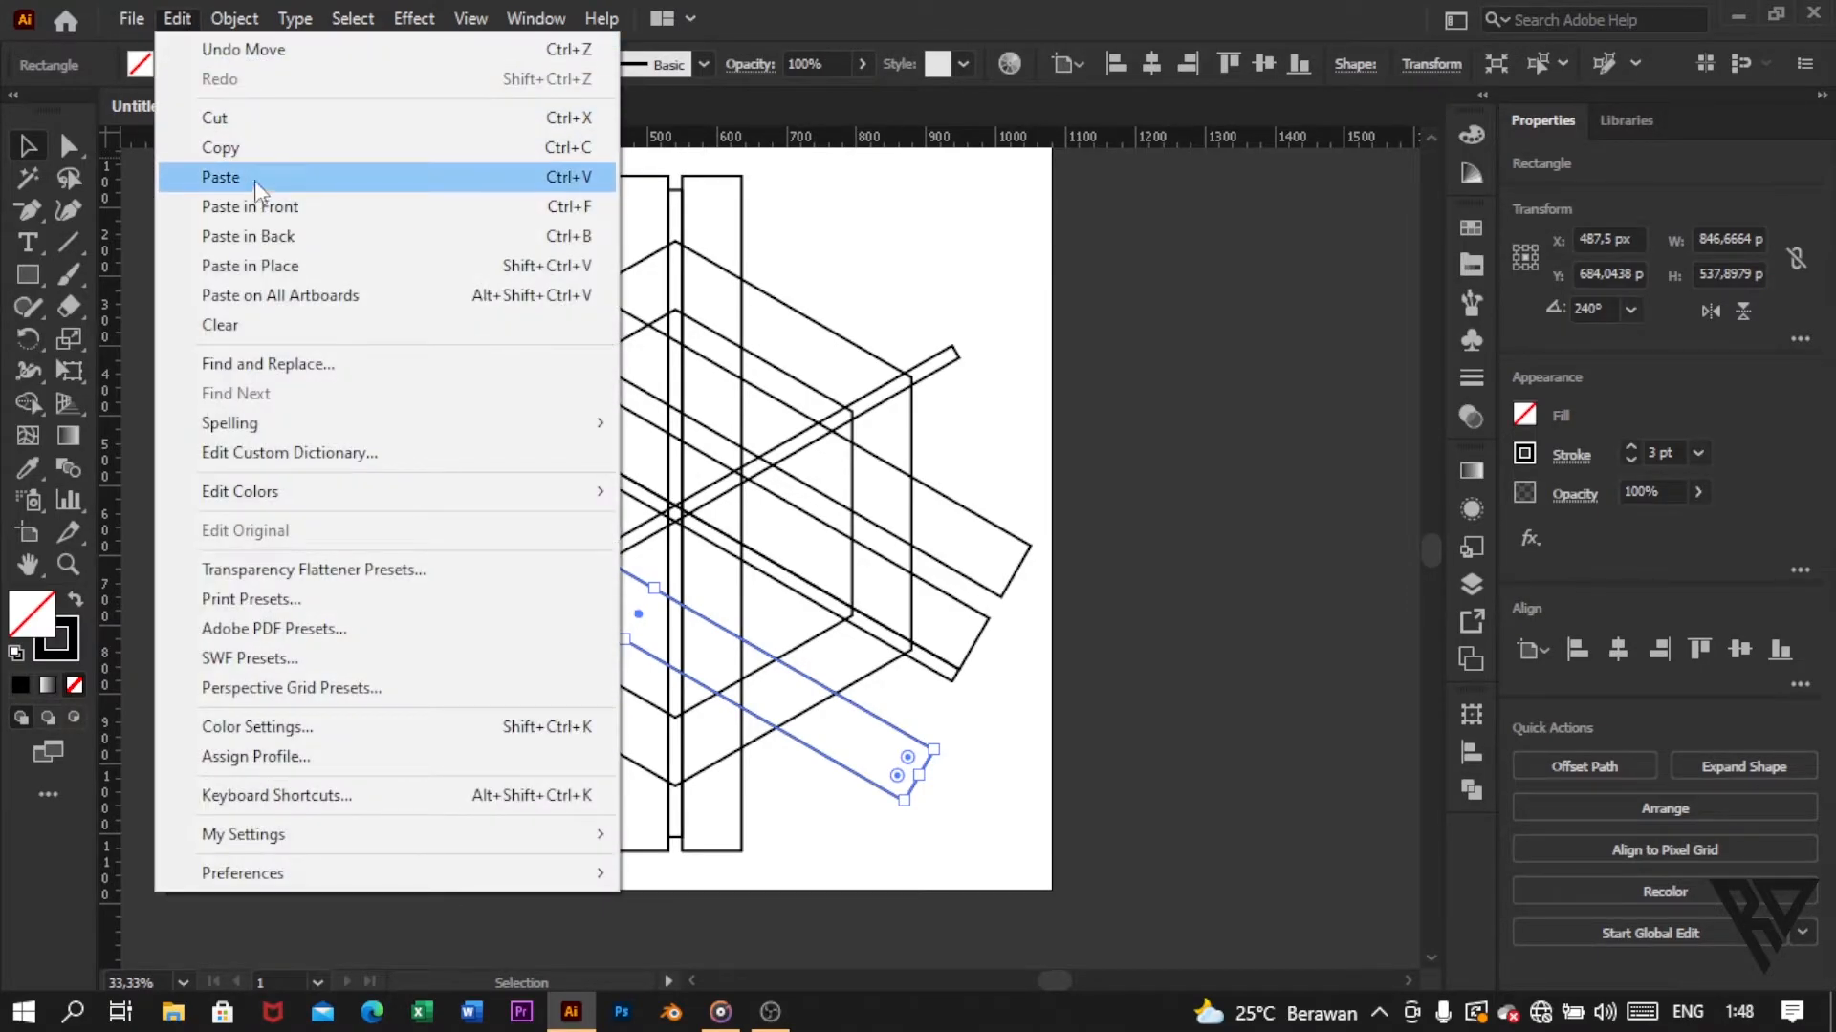
left_click(245, 176)
Step: Reflect the pasted slanted bar across the vertical axis
right_click(1023, 412)
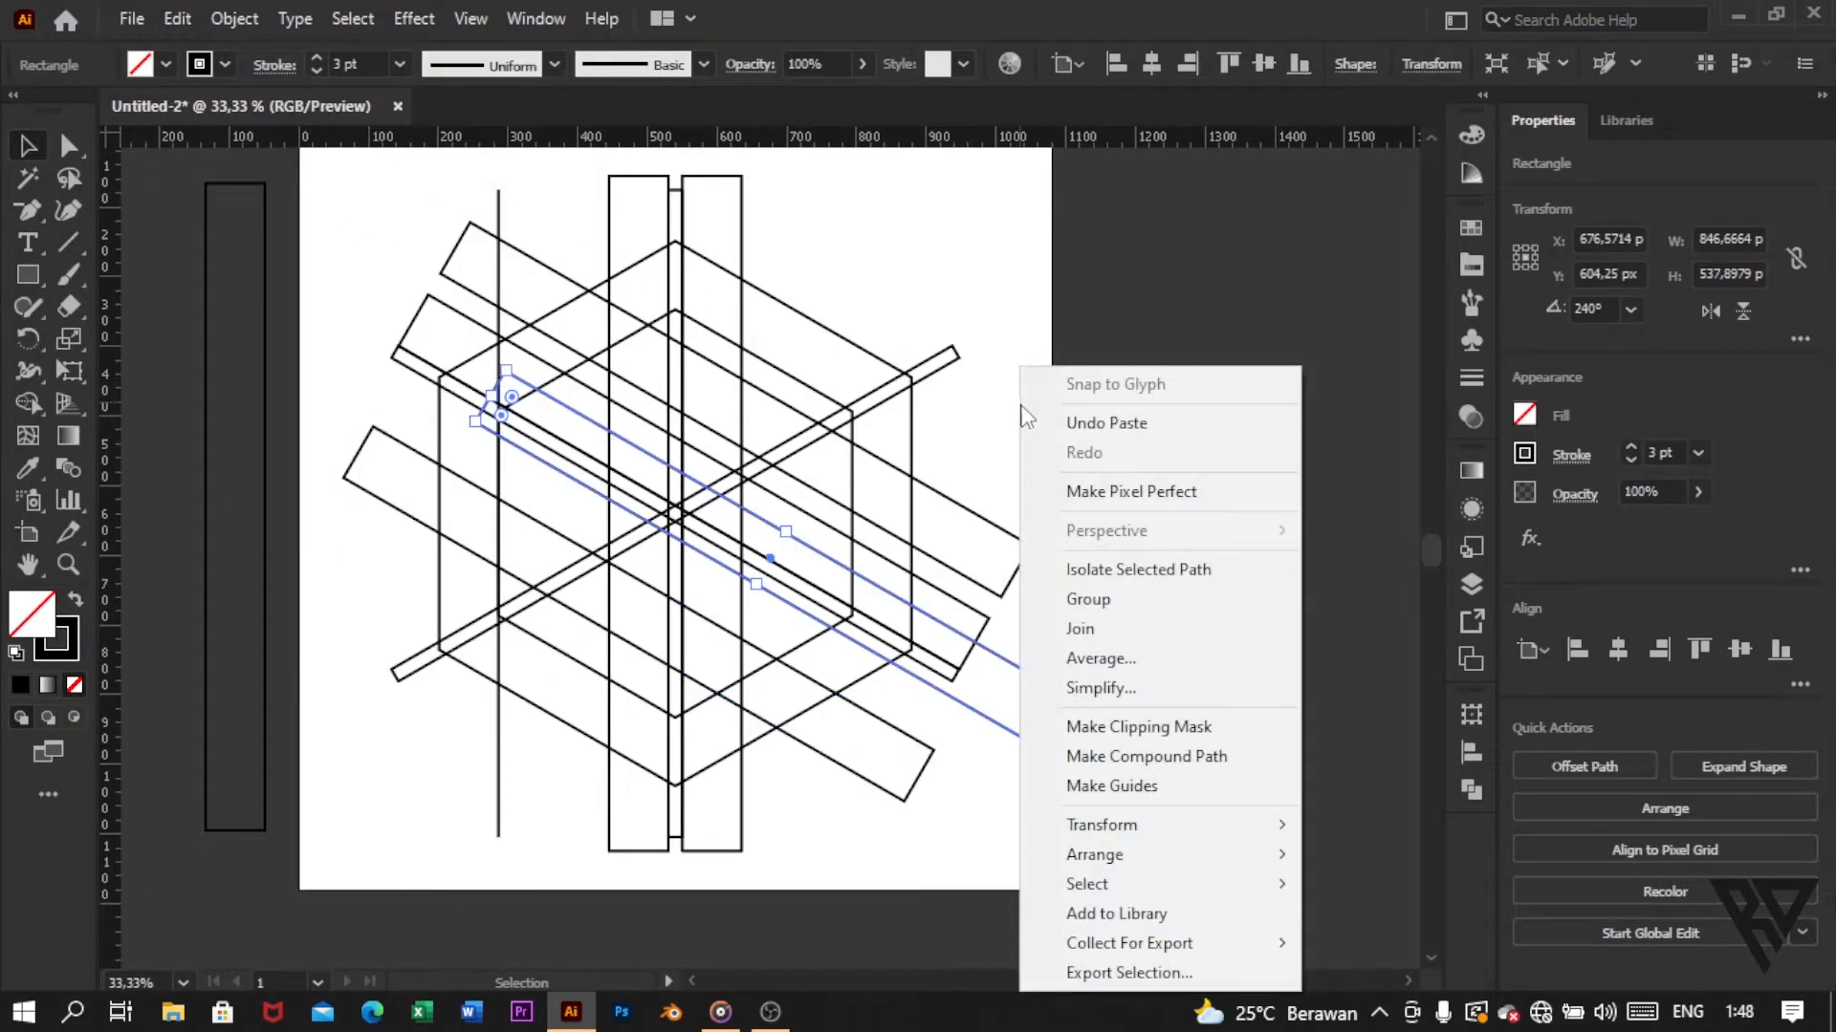
mouse_move(1286, 828)
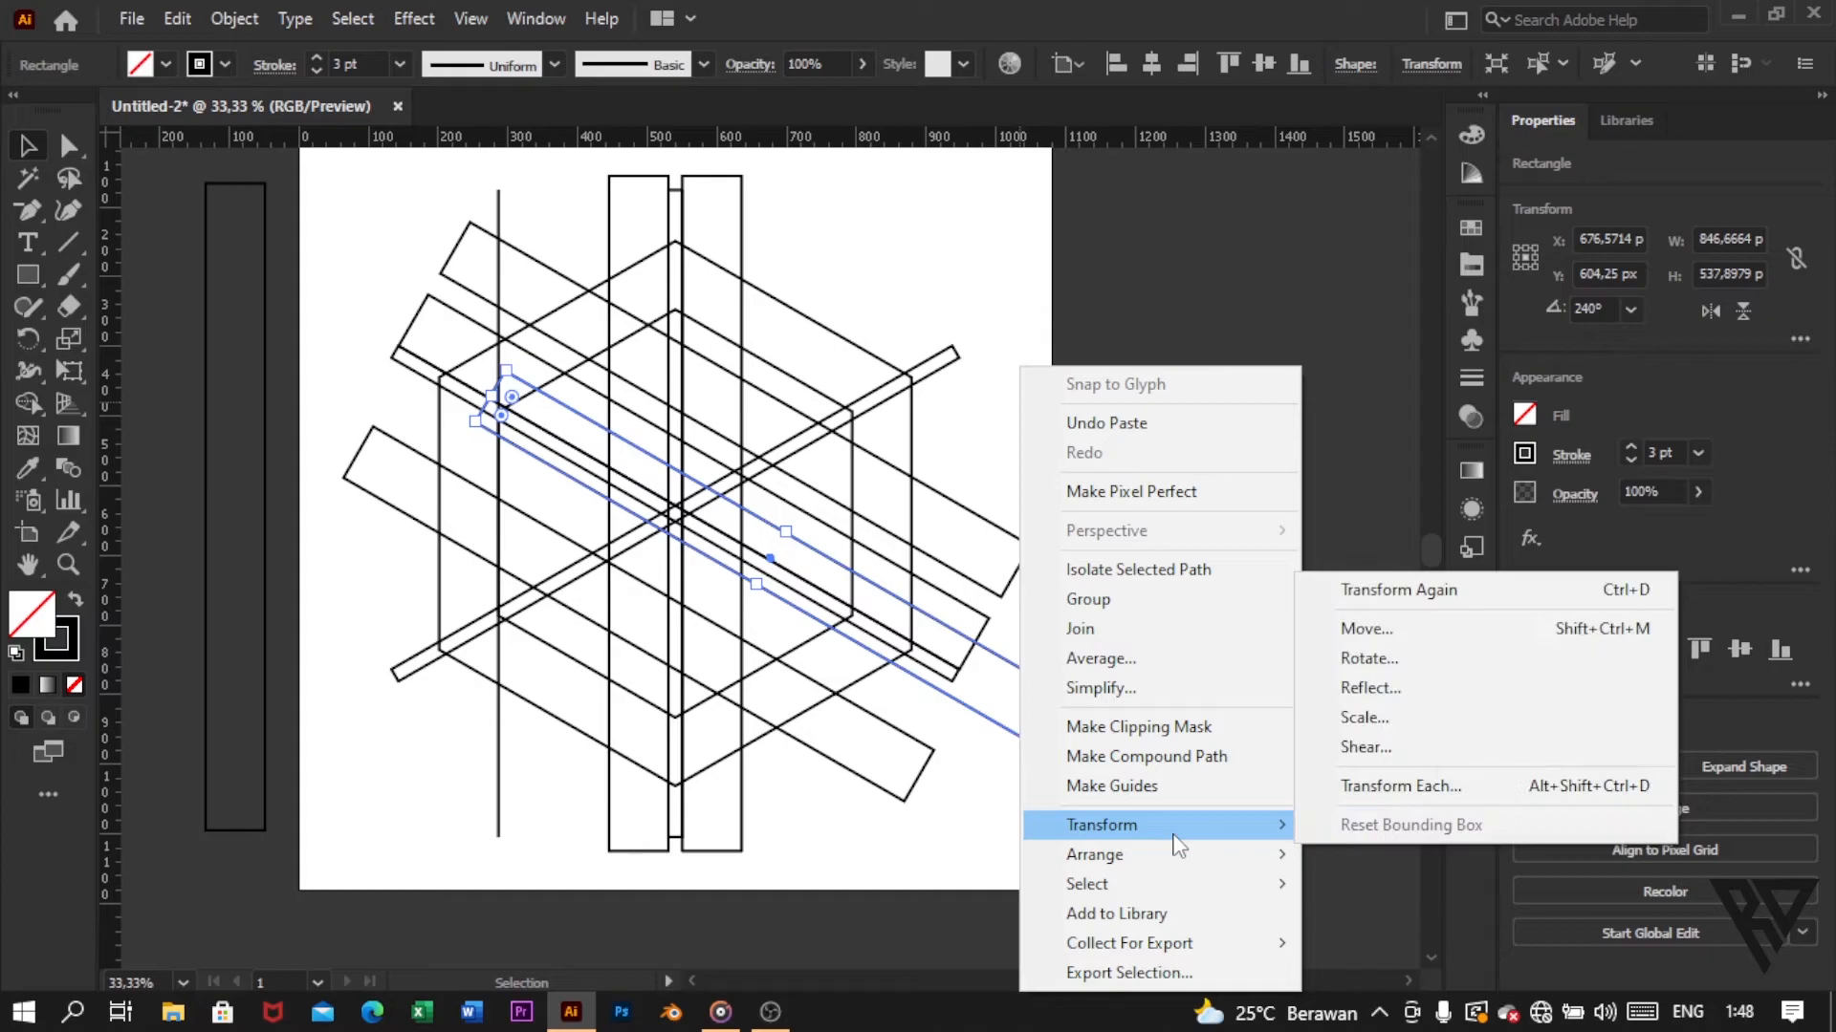
left_click(1323, 694)
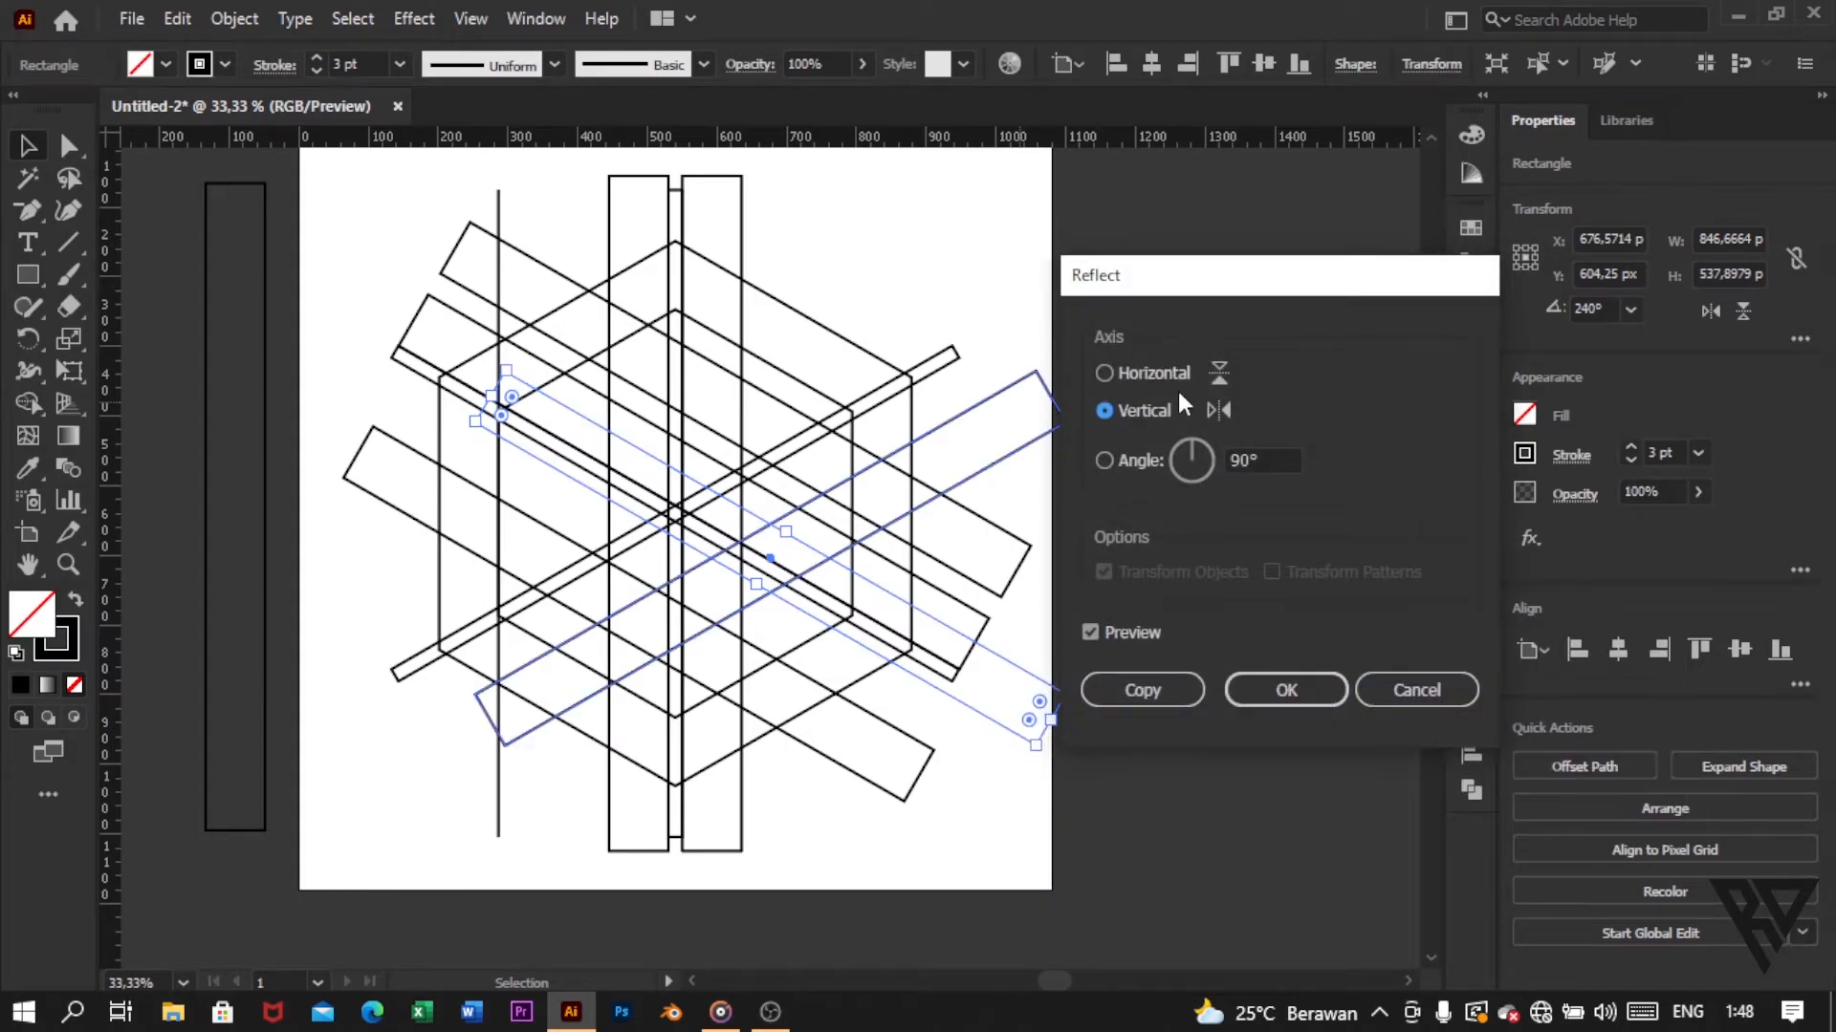
left_click(1281, 690)
left_click(893, 721)
Step: Place the reflected wide bar flush against the lower edge of the narrow bar rising to the right
key("ctrl+equal")
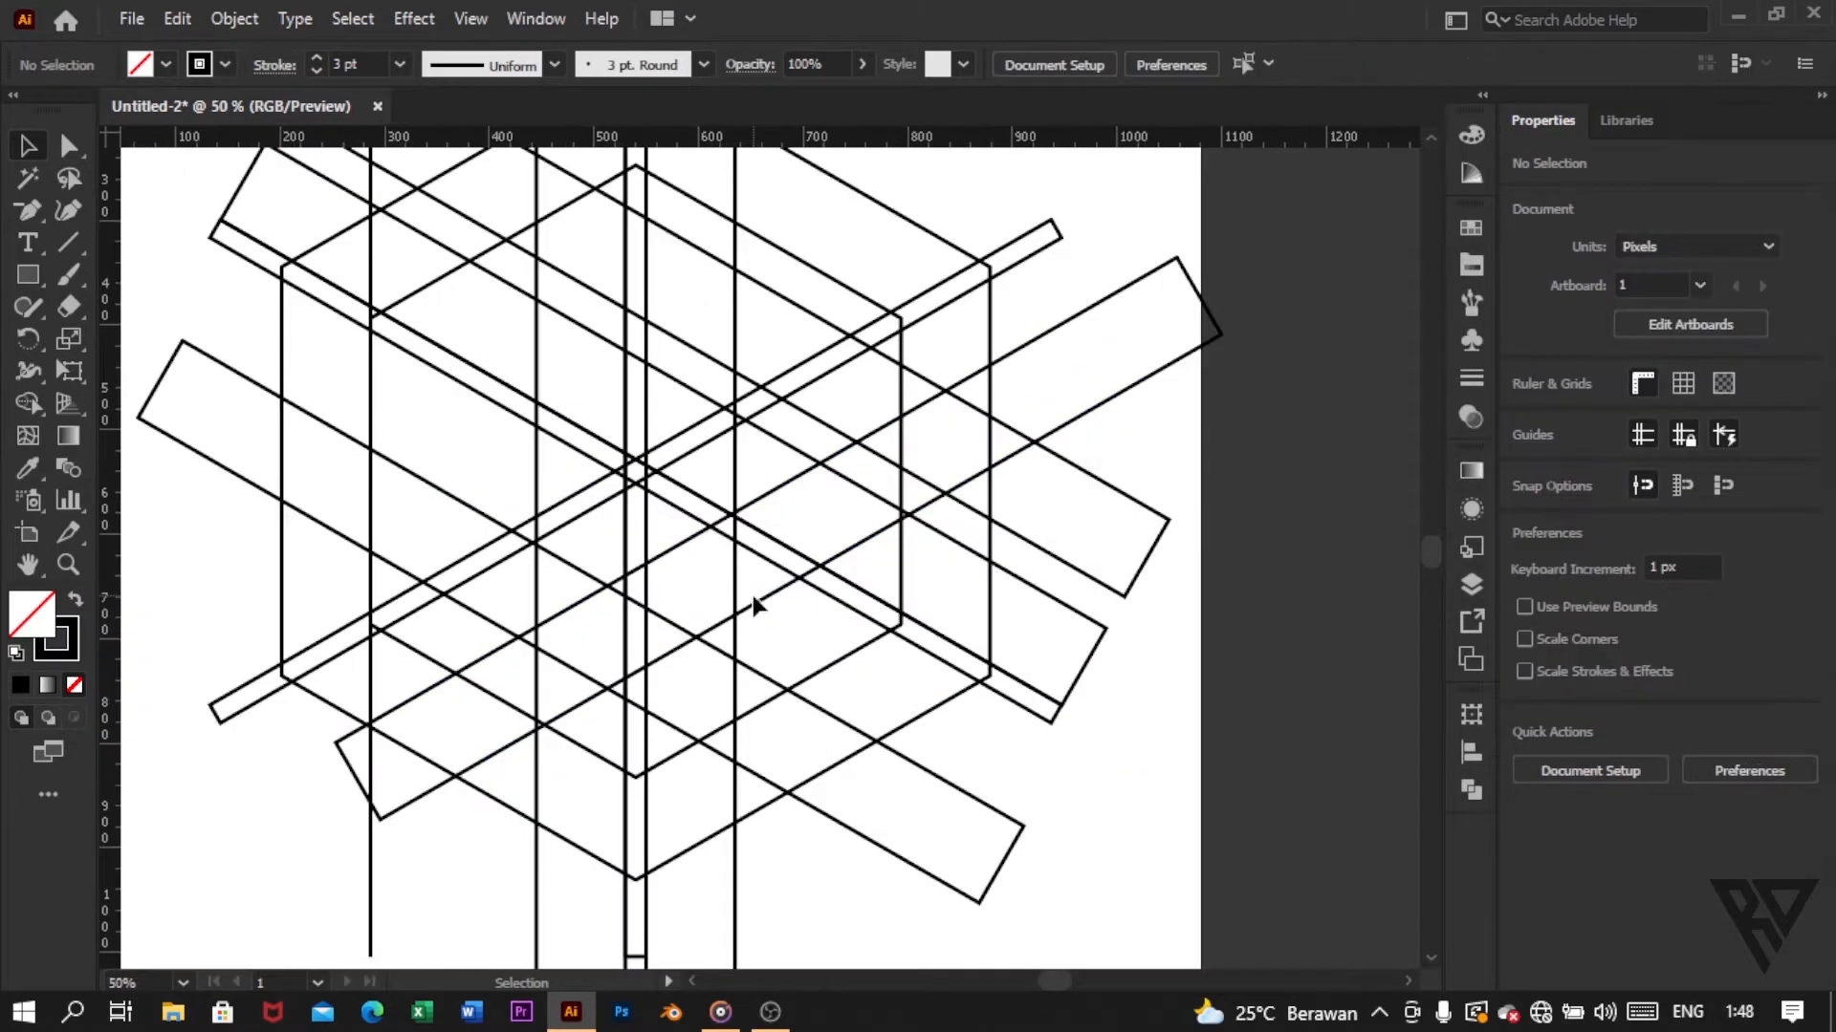
scroll(755, 605, "up", 1)
left_click_drag(773, 631, 660, 606)
left_click(922, 463)
key("ctrl+equal")
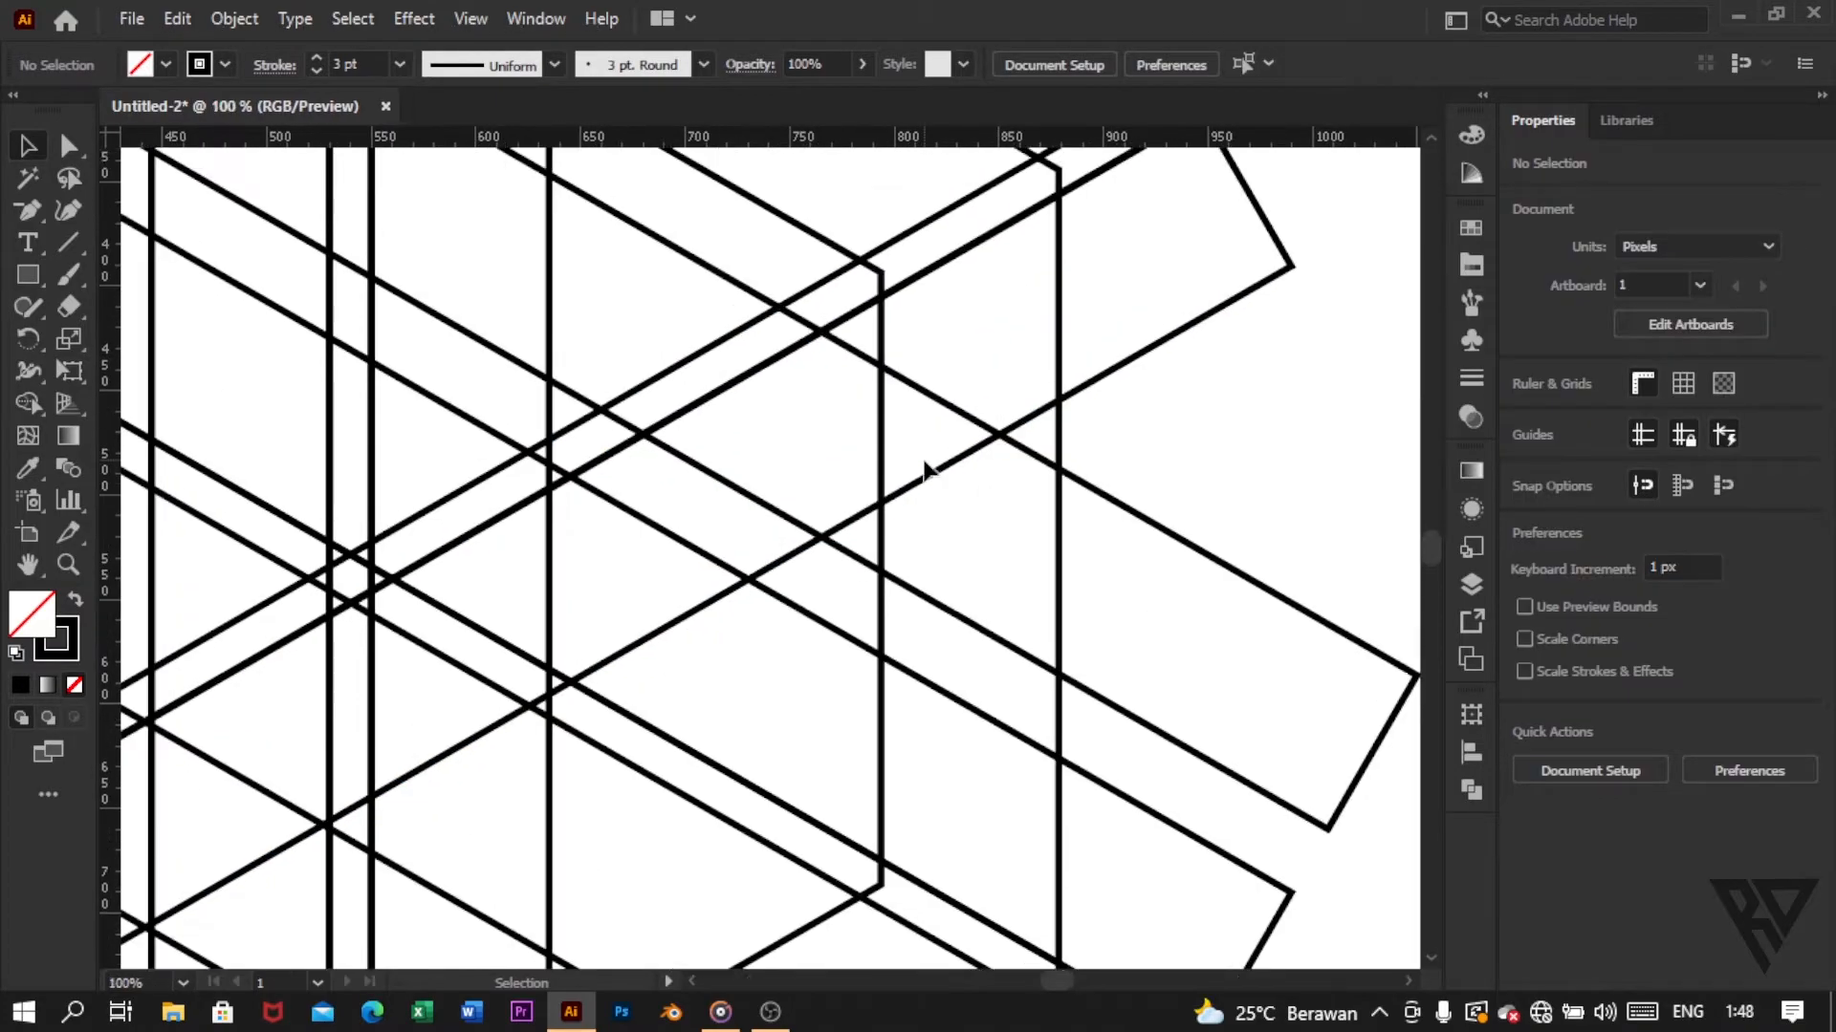
scroll(924, 460, "down", 3)
scroll(926, 461, "left", 3)
scroll(944, 477, "up", 1)
scroll(944, 477, "down", 1)
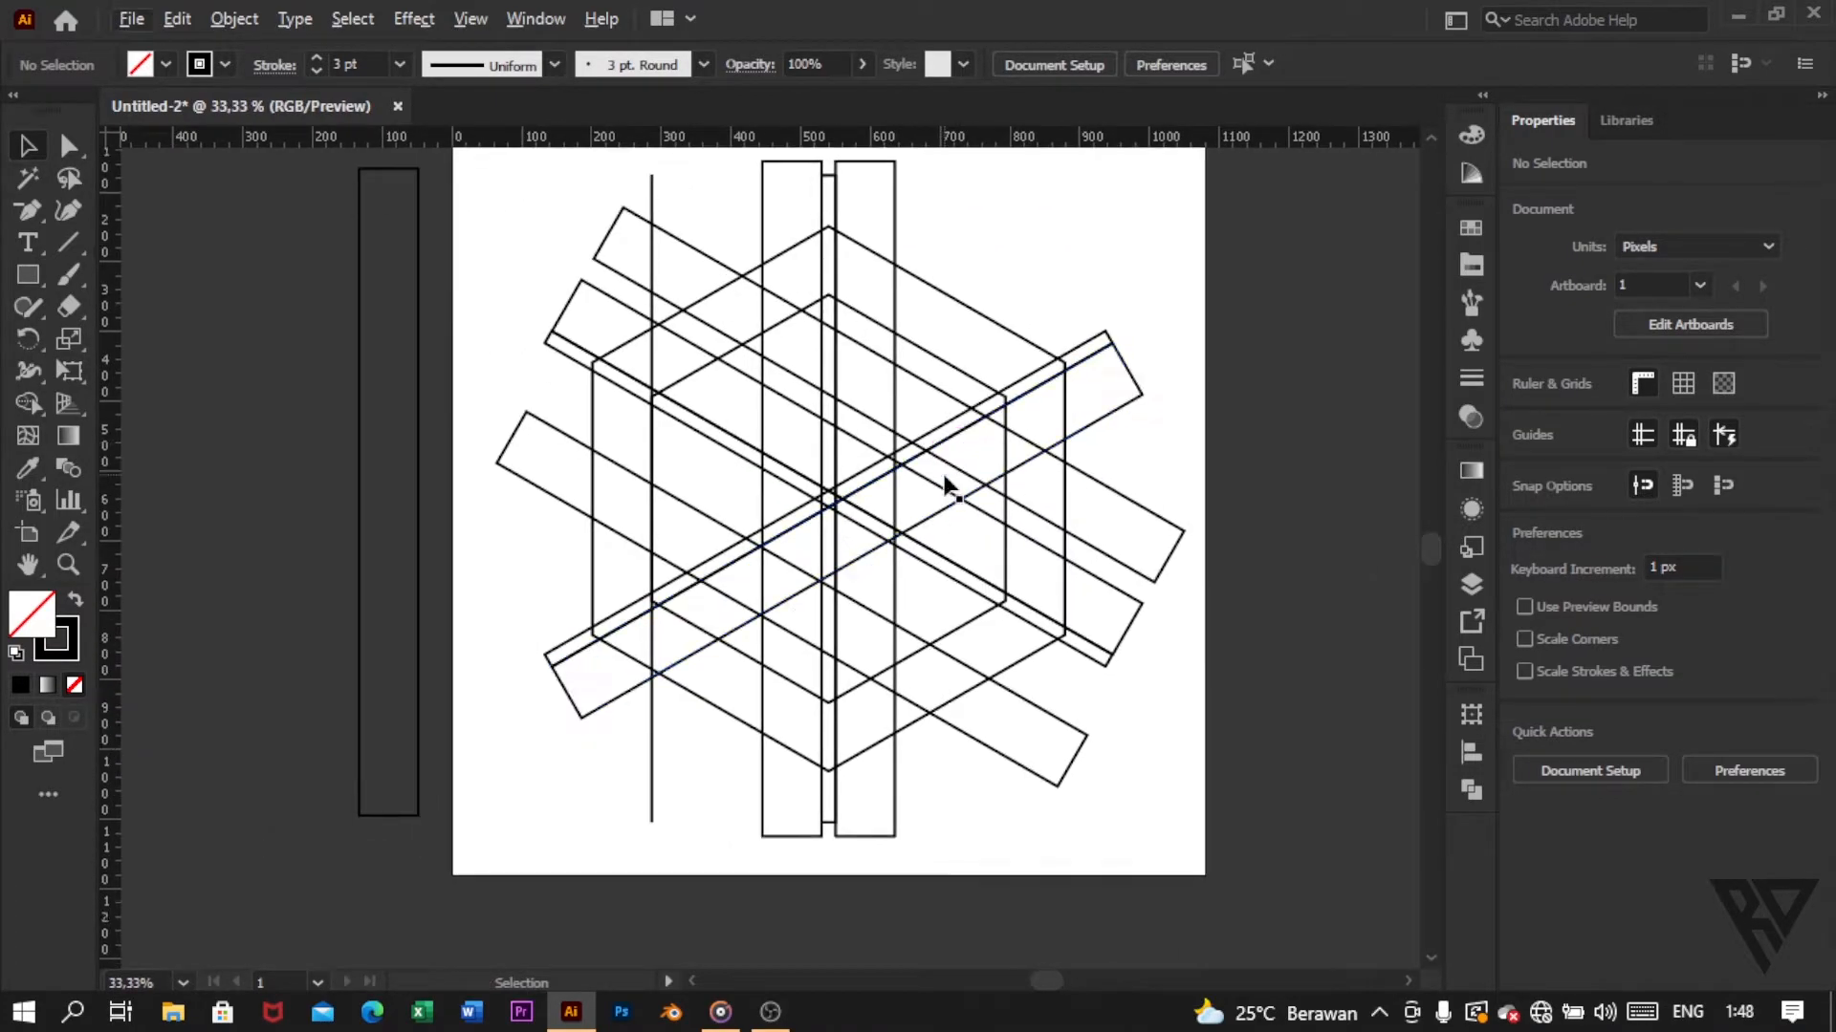
Step: Draw a line along the inner hexagon's lower-right edge, from its right corner to its bottom corner, about 254 px wide and 146 px high
scroll(899, 536, "right", 2)
scroll(899, 536, "down", 1)
scroll(899, 536, "up", 1)
scroll(915, 532, "right", 1)
scroll(915, 536, "up", 3)
scroll(915, 553, "right", 2)
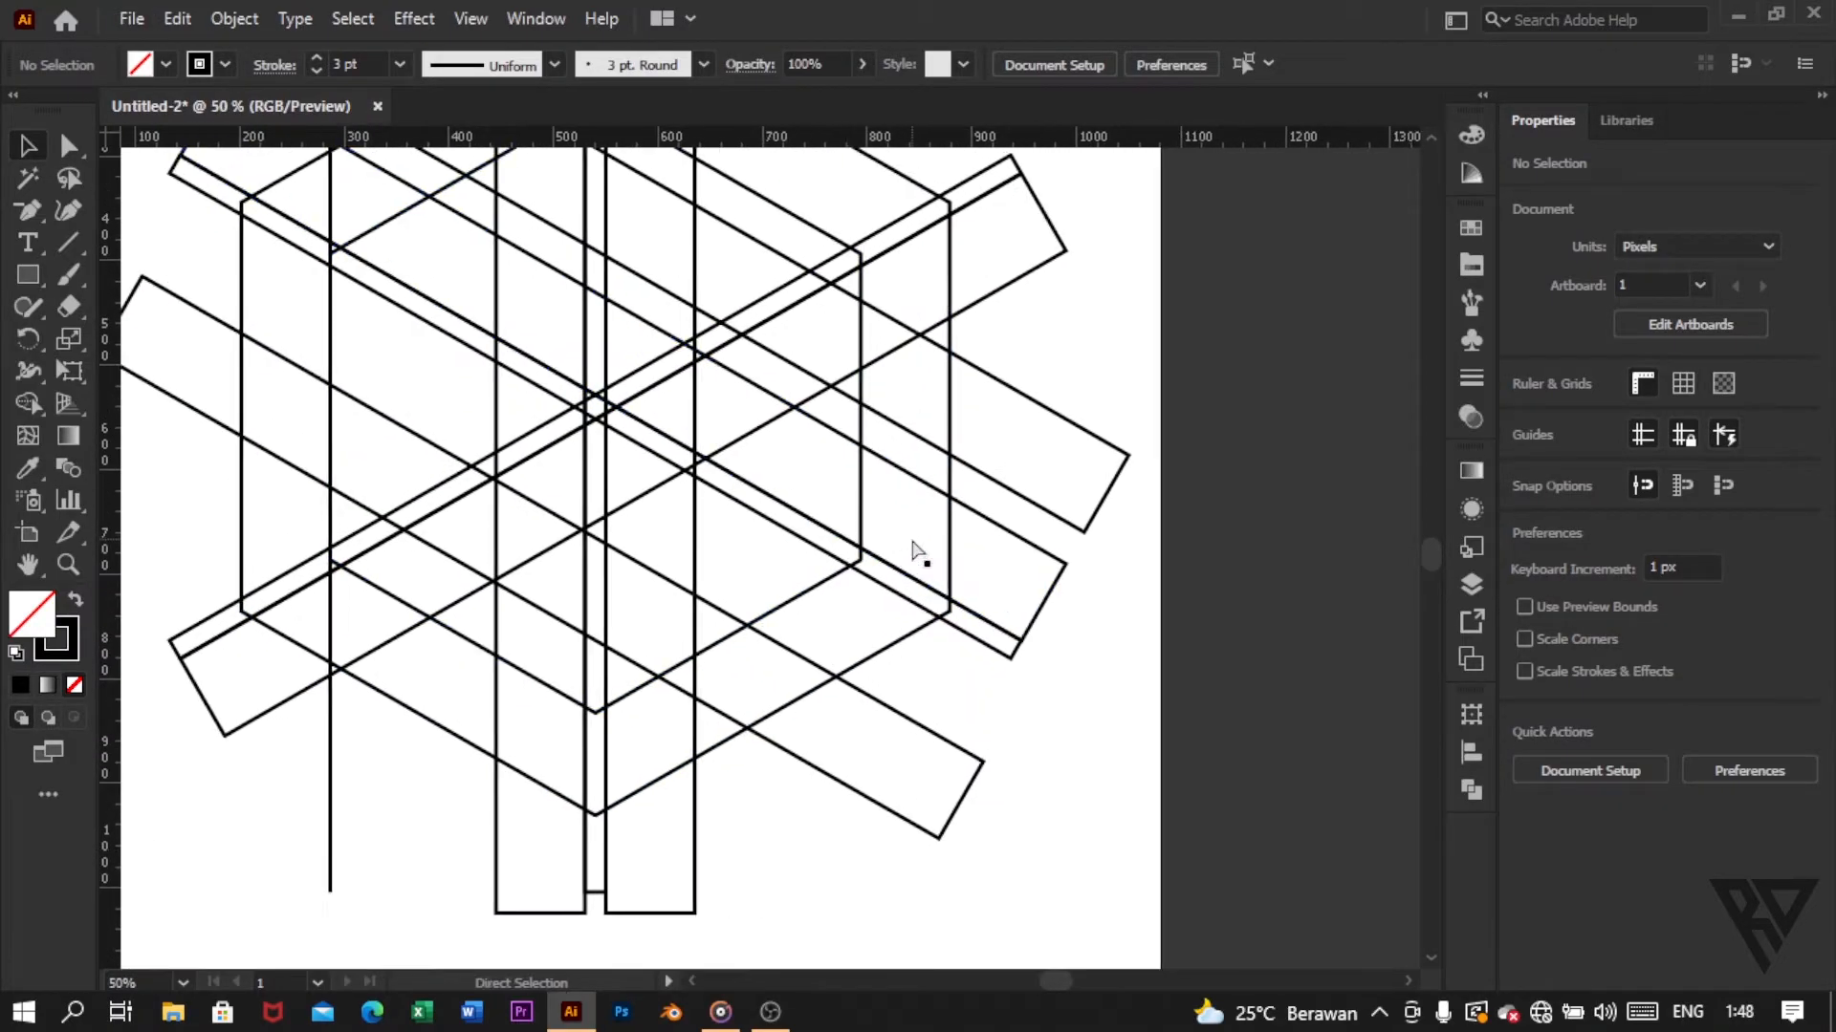
scroll(912, 550, "up", 1)
left_click_drag(74, 240, 215, 237)
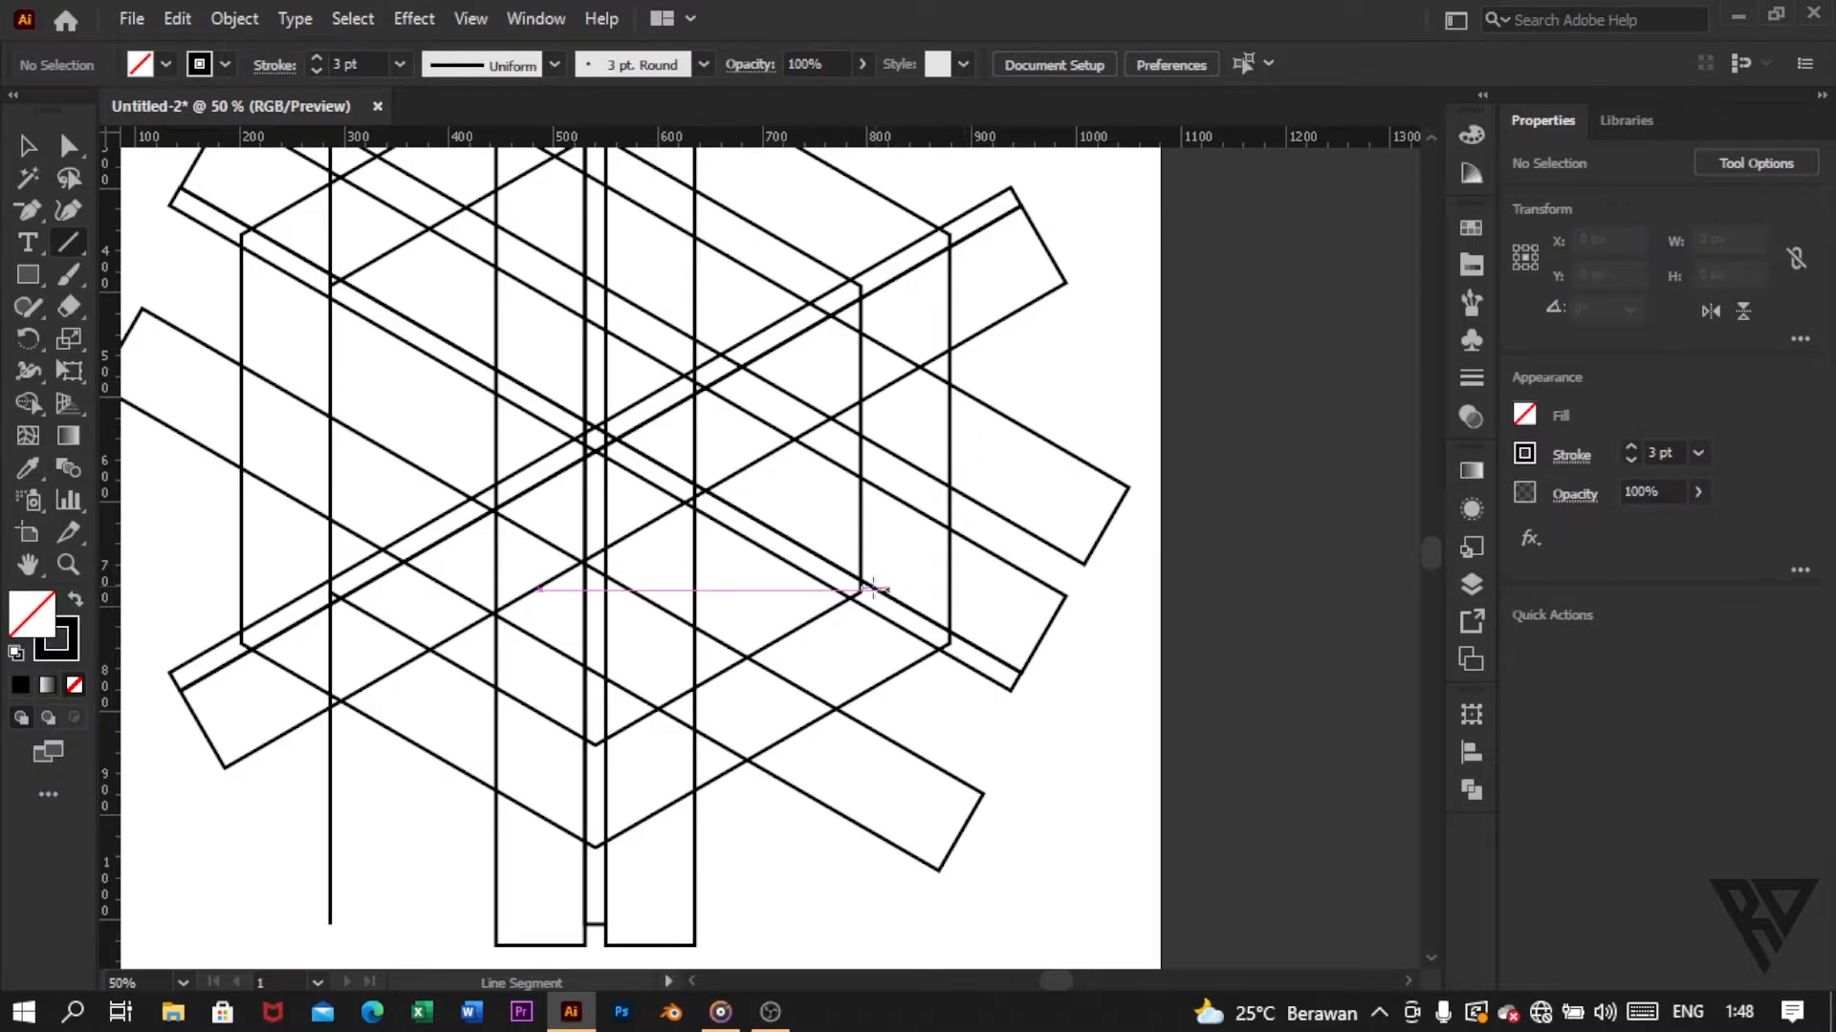
left_click_drag(859, 590, 595, 743)
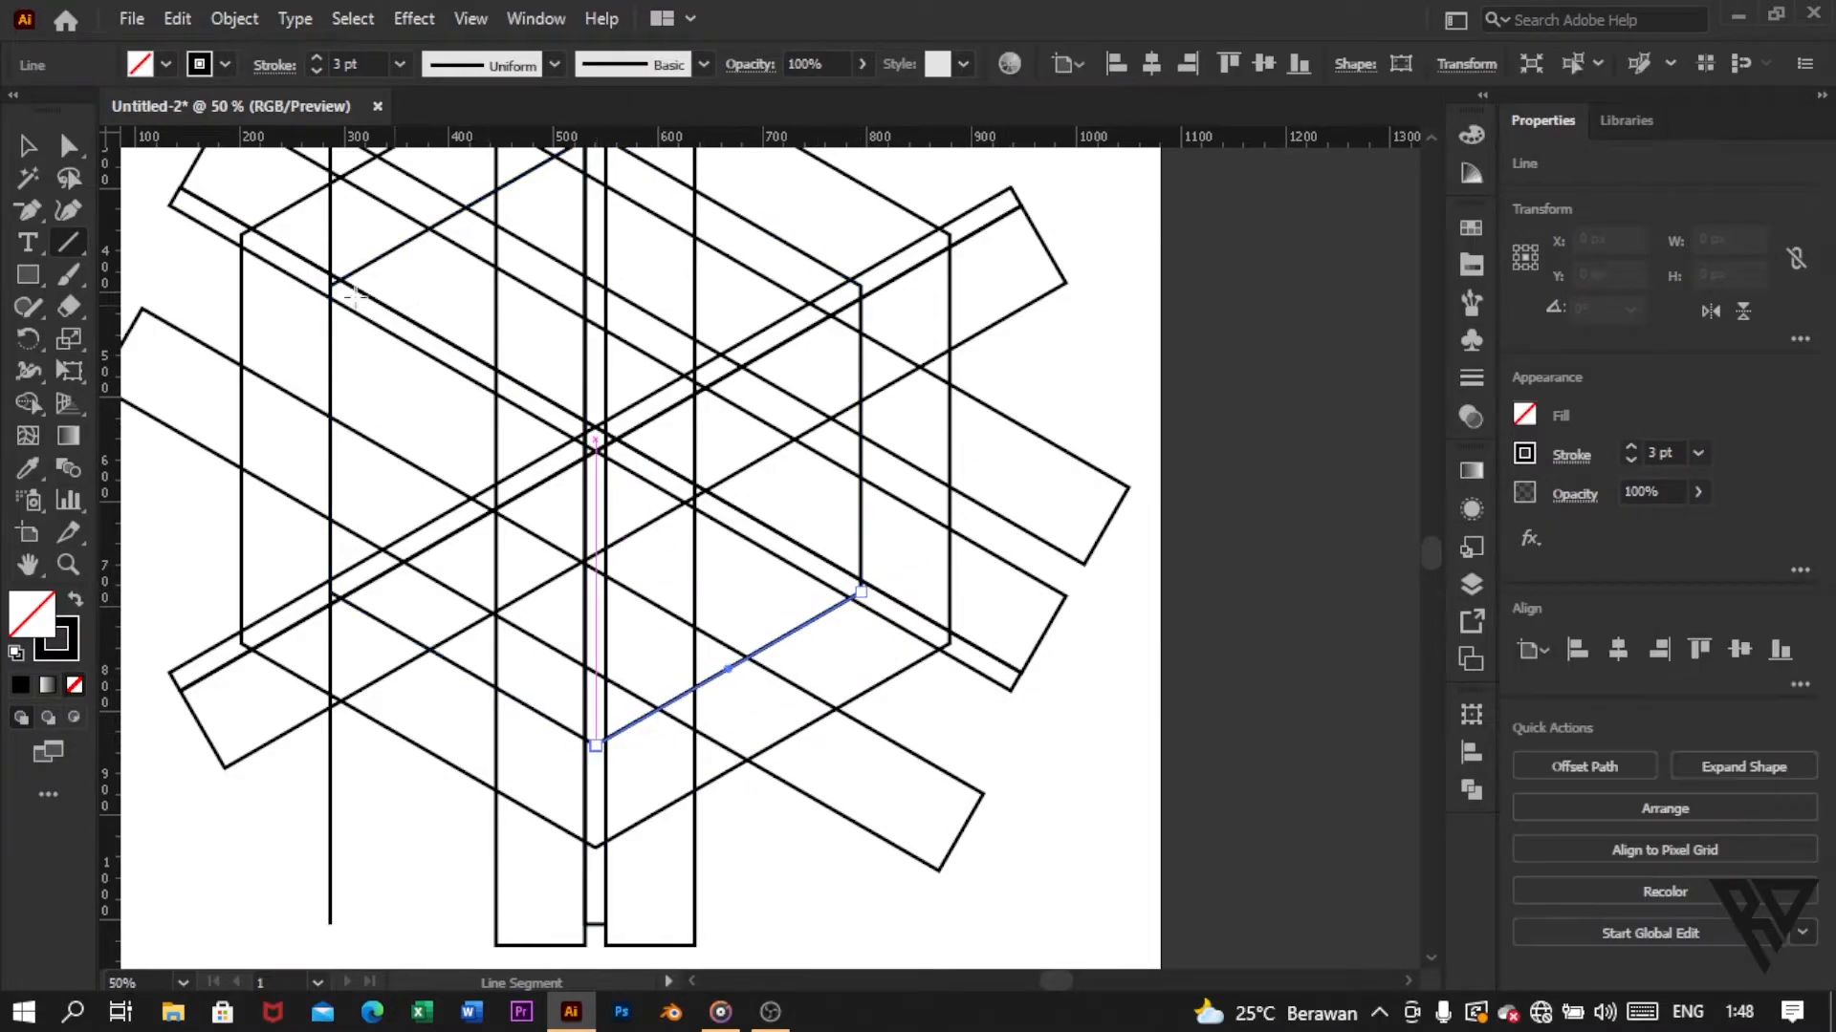
left_click(26, 147)
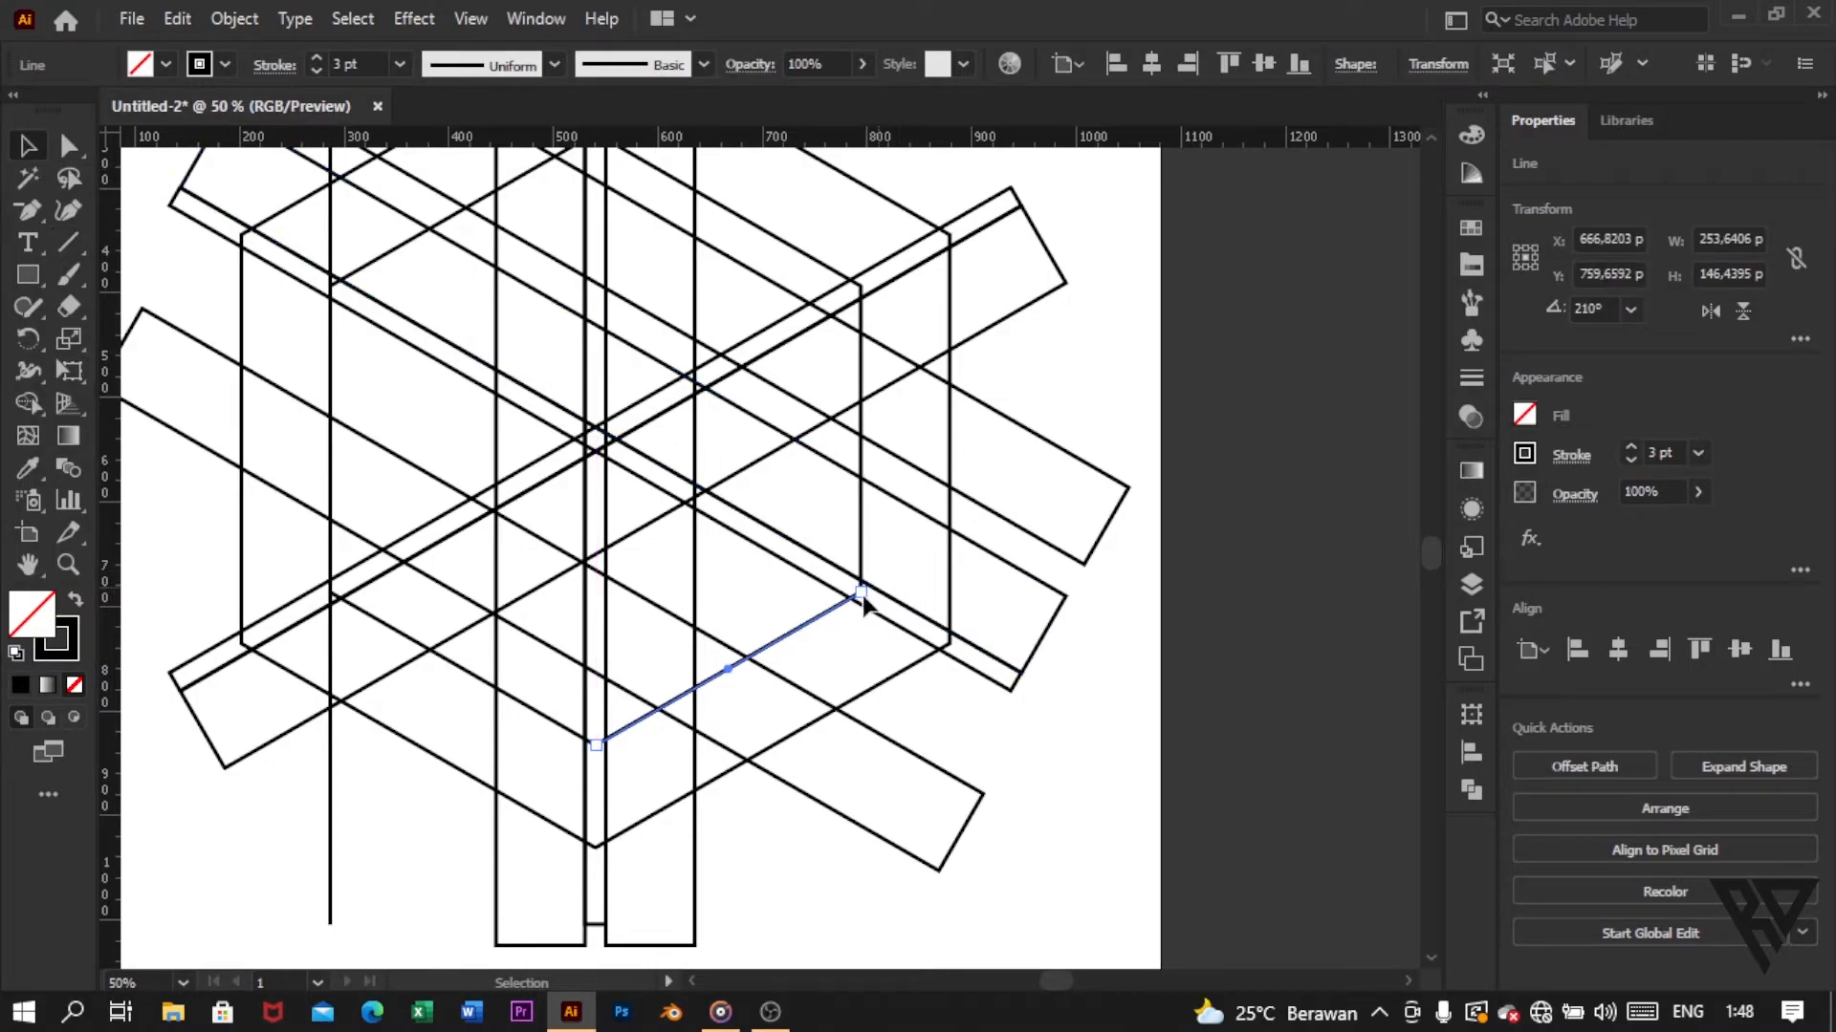
Step: Stretch the line on the inner hexagon's lower-right edge about its centre so both ends extend past the outer hexagon
left_click_drag(860, 596, 1036, 491)
left_click(1109, 669)
key("ctrl+minus")
key("ctrl+minus")
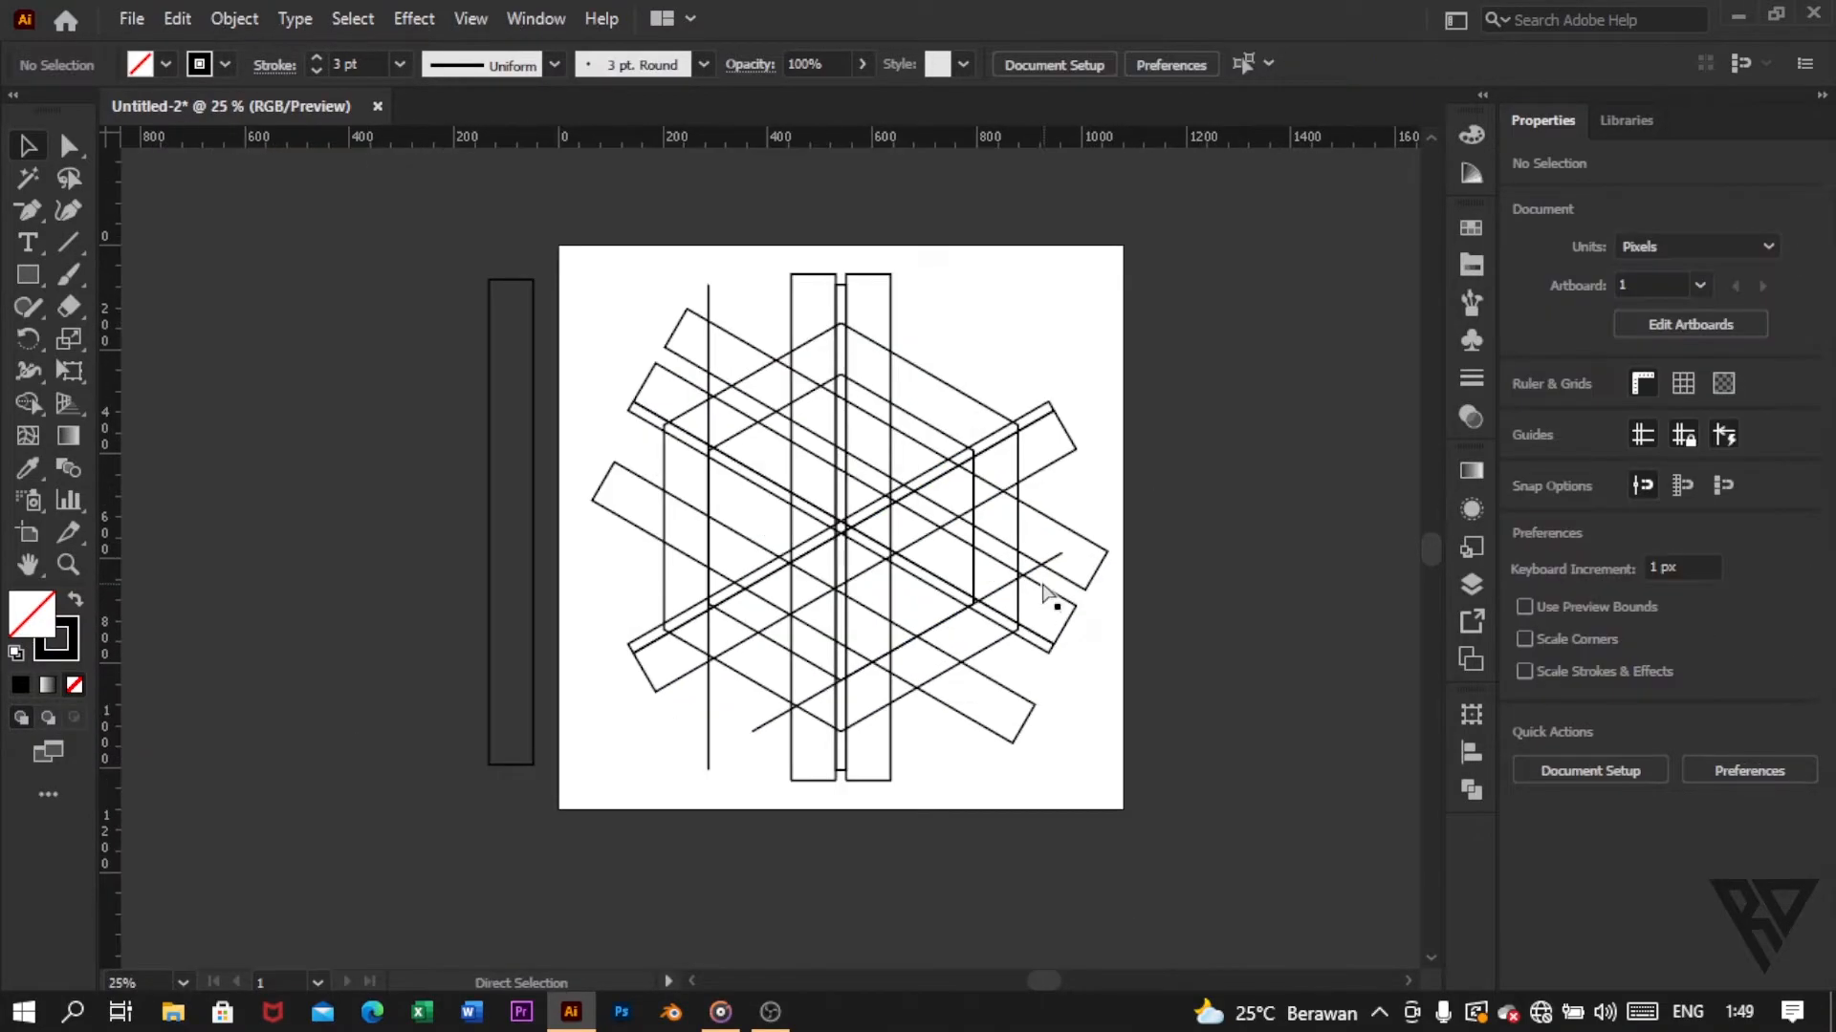
Step: Duplicate the whole hexagon construction and place the copy off the artboard, to its upper left
key("ctrl+plus")
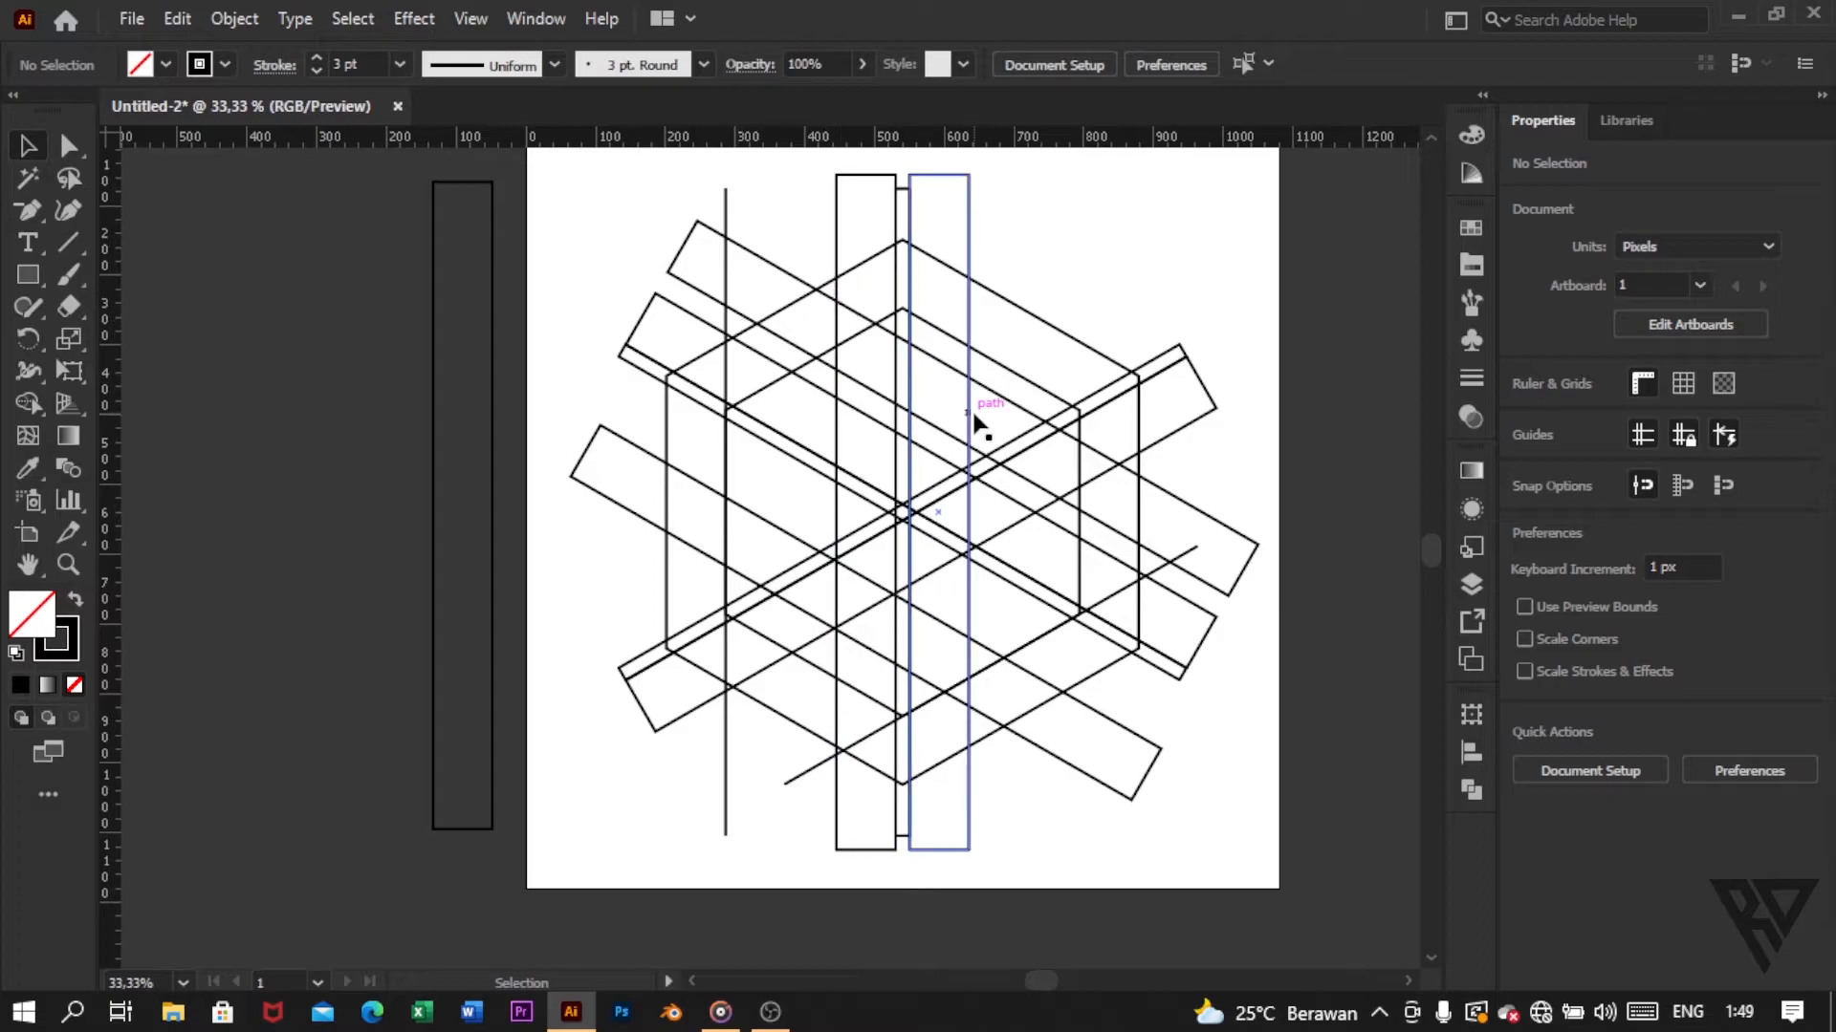
scroll(1147, 483, "down", 2)
scroll(996, 545, "up", 2)
scroll(1005, 547, "down", 2)
scroll(1005, 547, "down", 1)
scroll(1037, 583, "up", 6)
scroll(1057, 600, "right", 3)
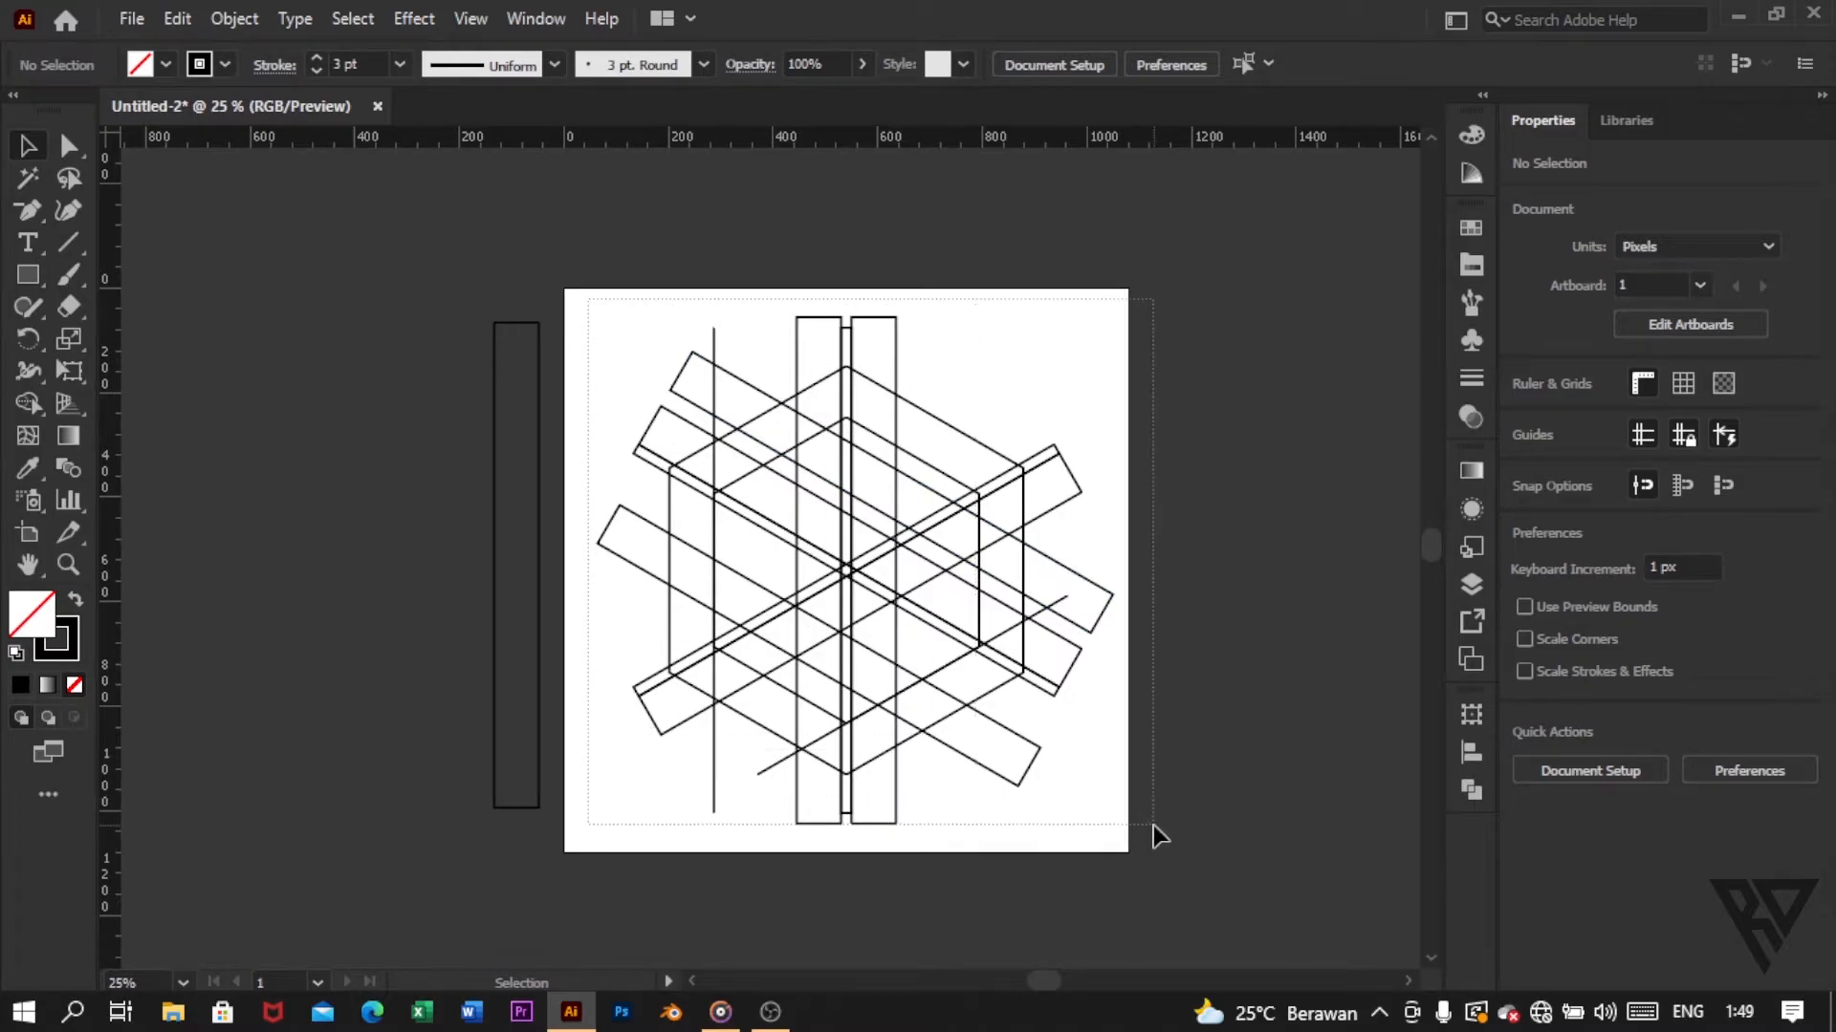
key("ctrl+a")
scroll(1012, 621, "down", 1)
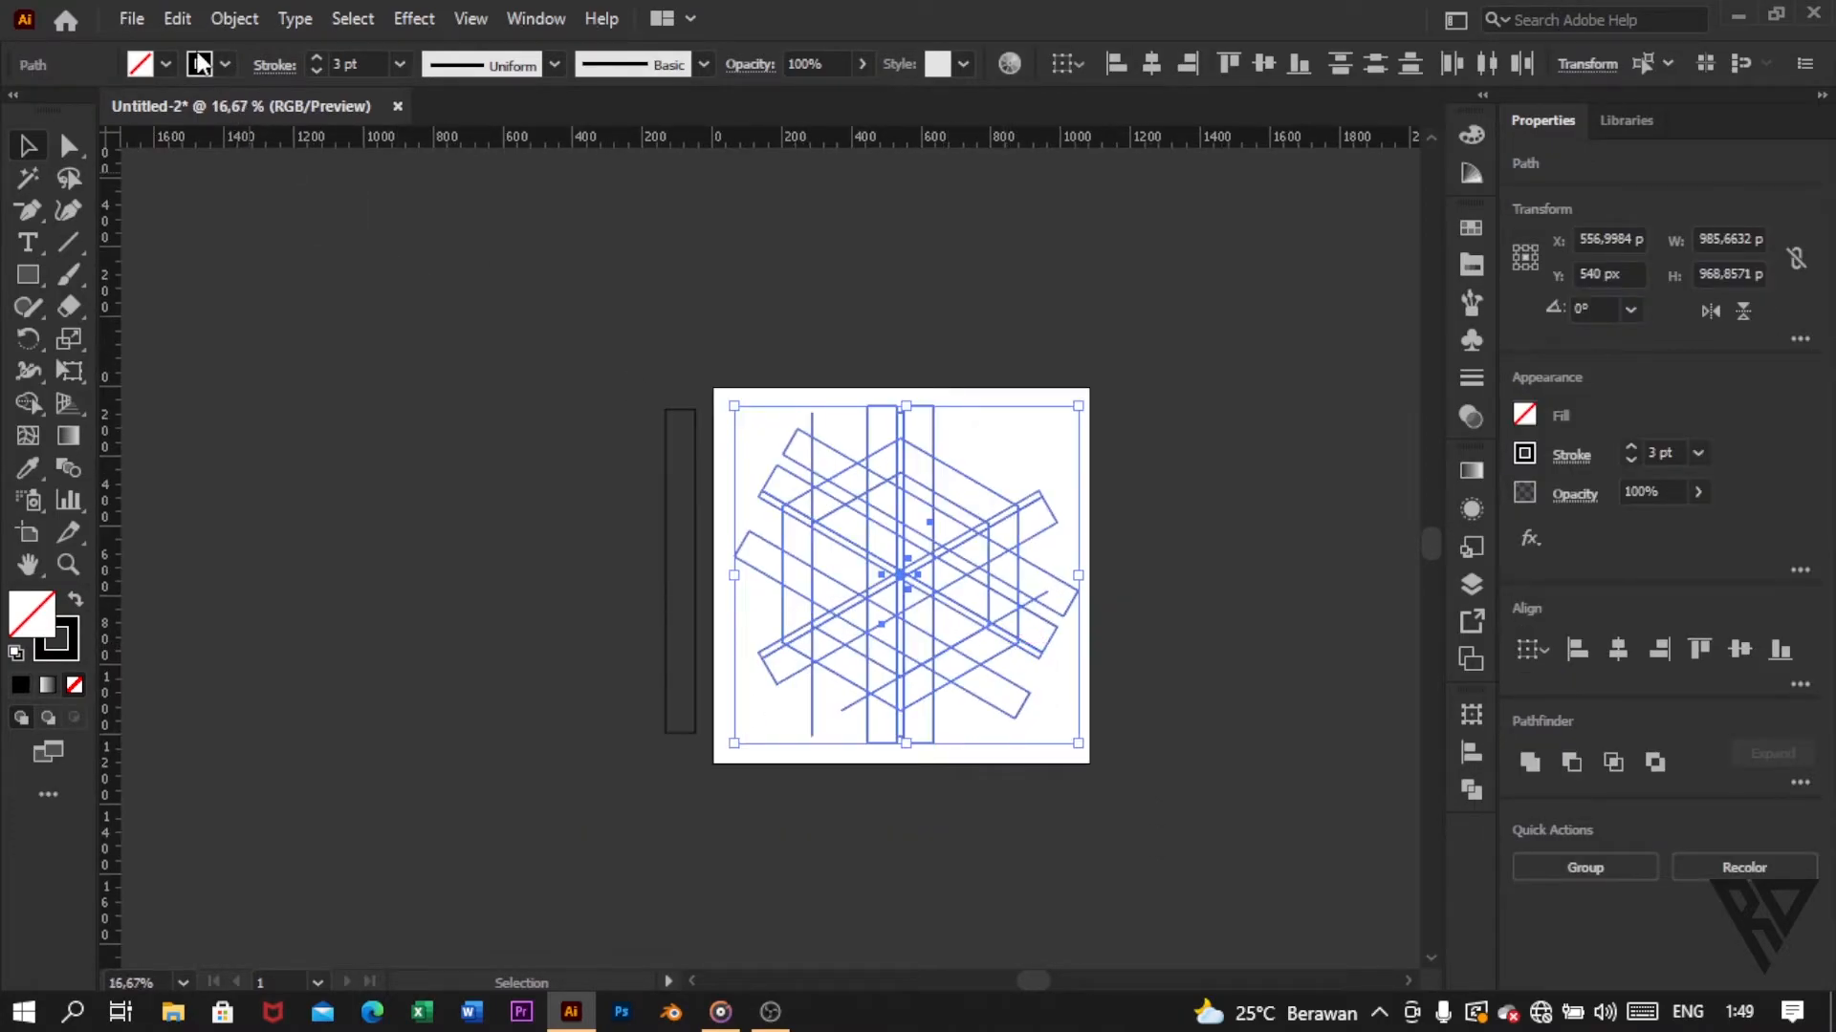
left_click(177, 18)
left_click(241, 151)
left_click(187, 23)
left_click(228, 178)
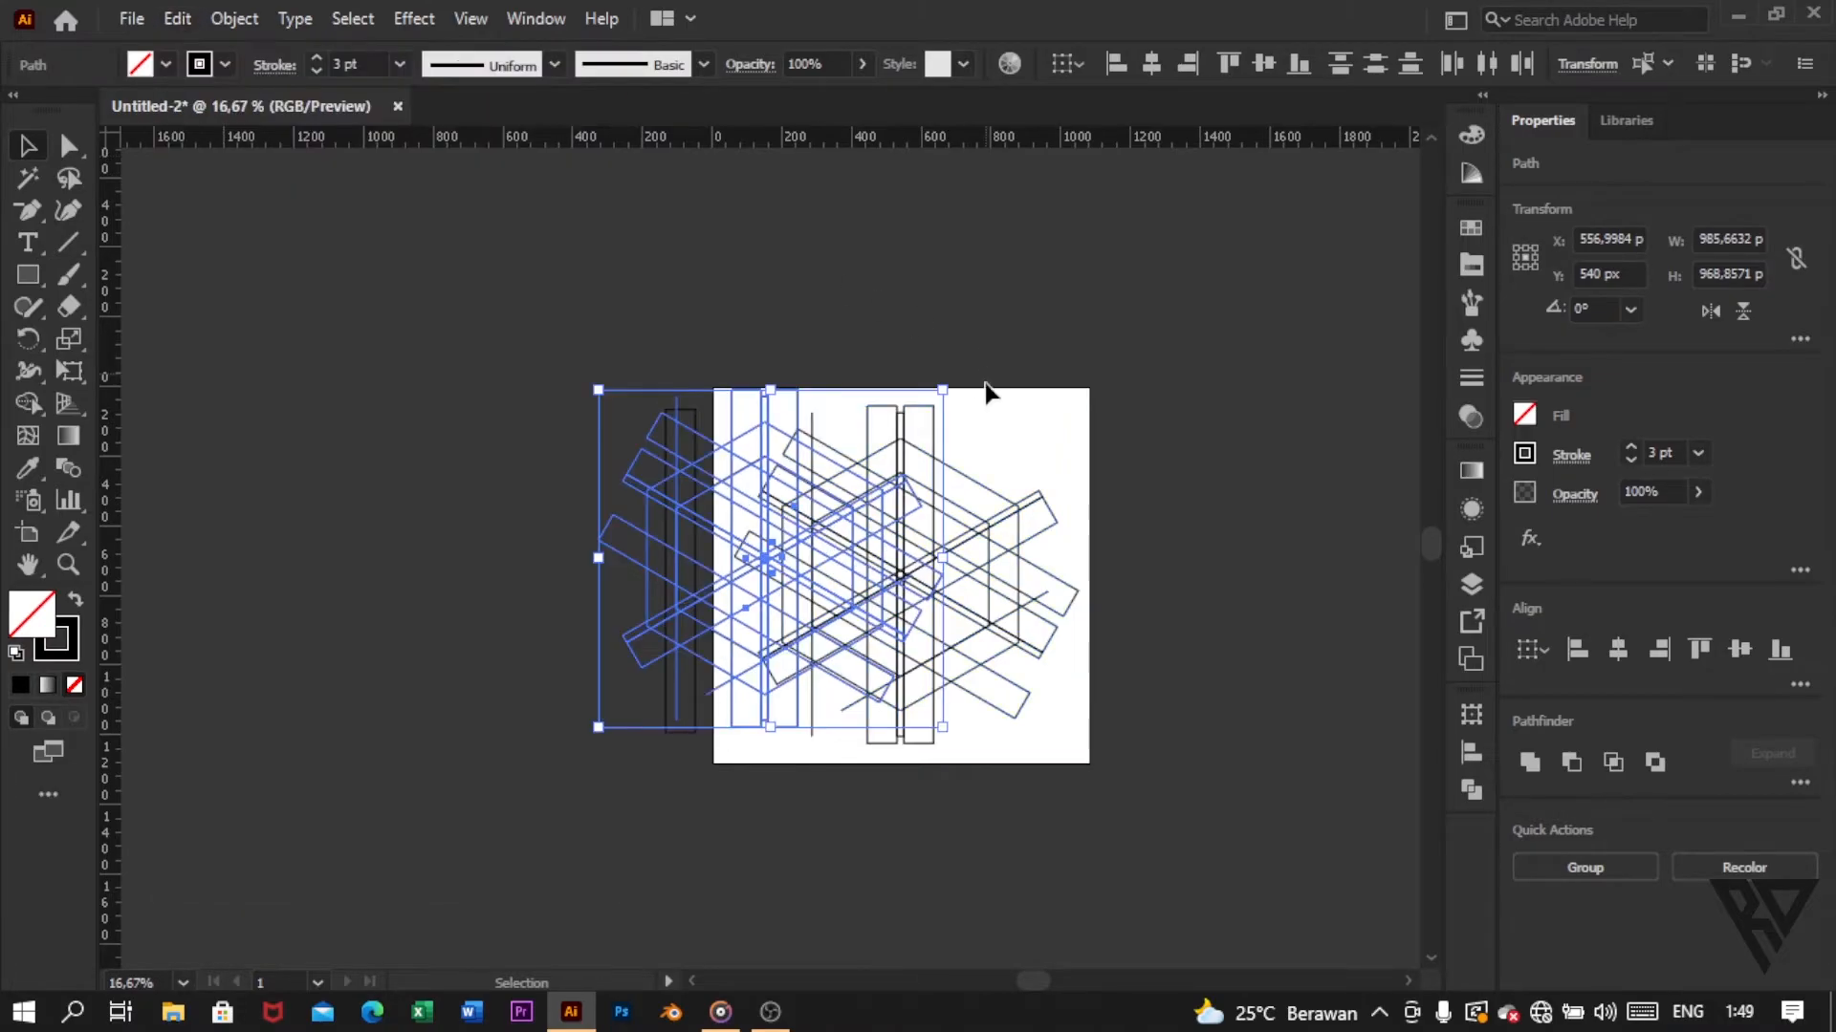
left_click_drag(807, 406, 373, 210)
left_click(849, 388)
Step: Select all construction shapes on the artboard, leaving out the spare bar beside it
scroll(823, 491, "up", 1)
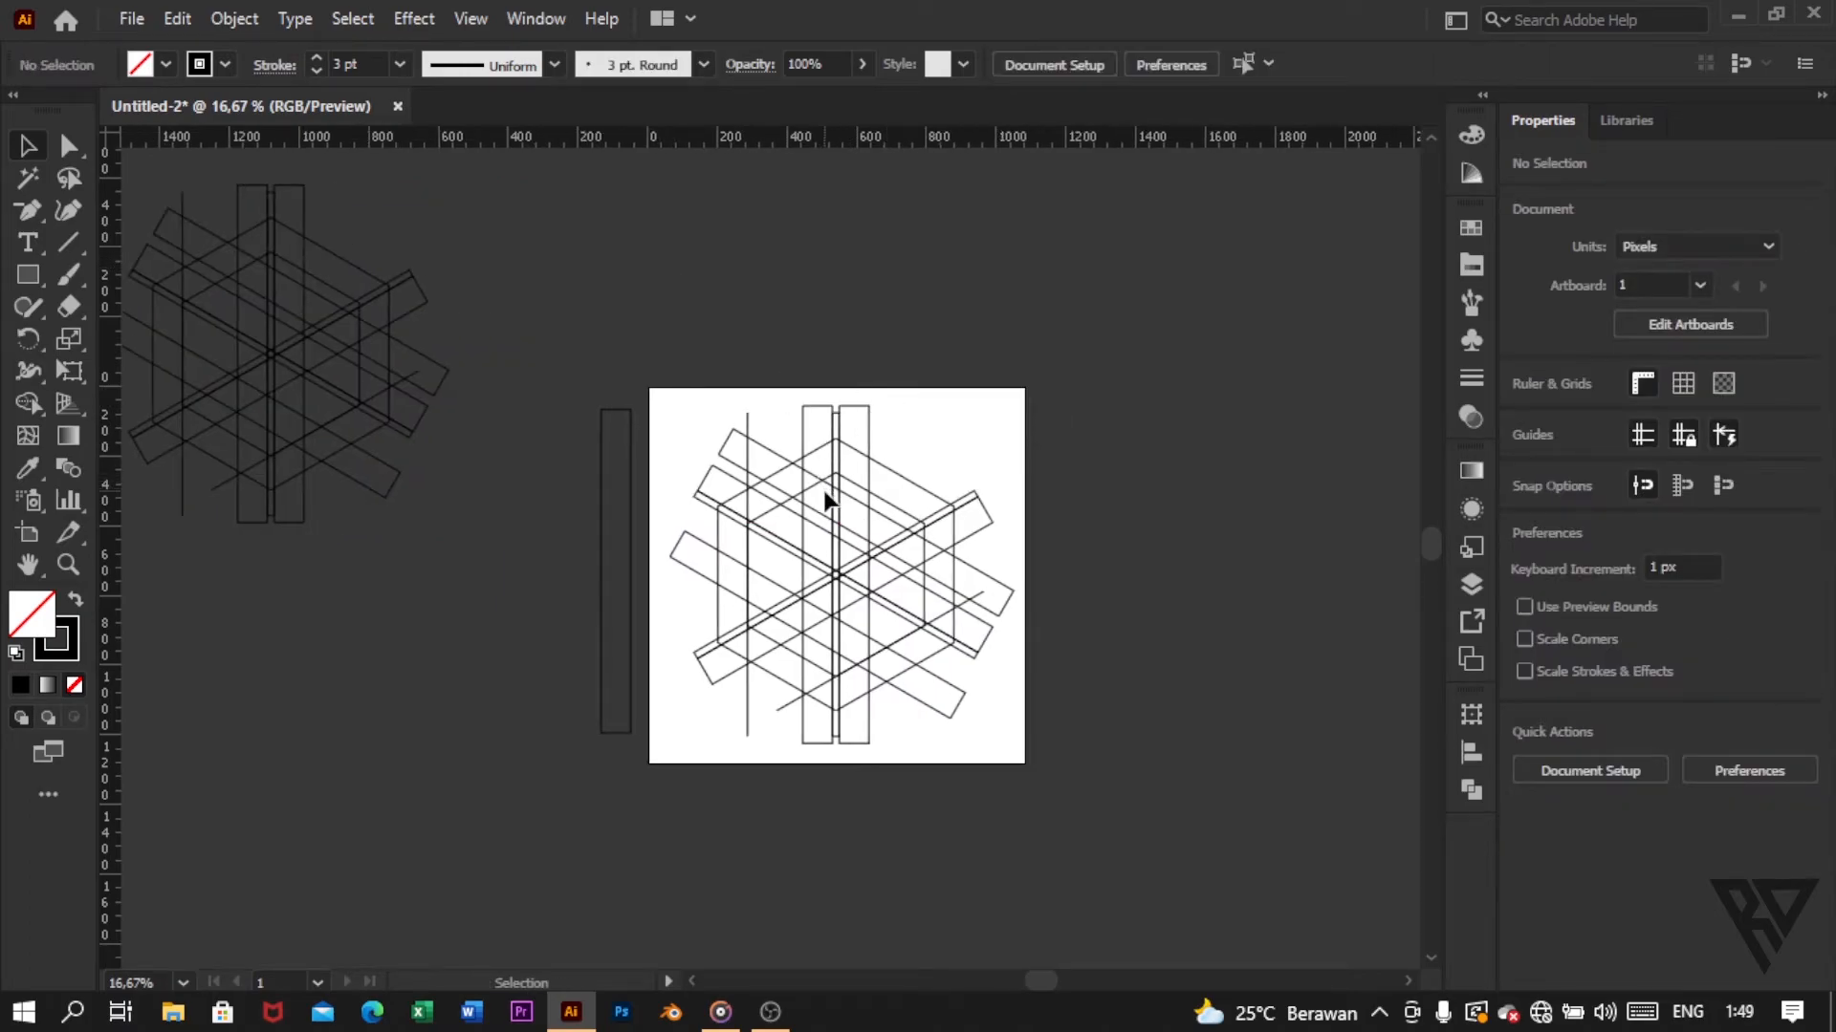
scroll(829, 498, "down", 2)
scroll(830, 492, "up", 1)
scroll(829, 490, "down", 1)
scroll(830, 489, "right", 2)
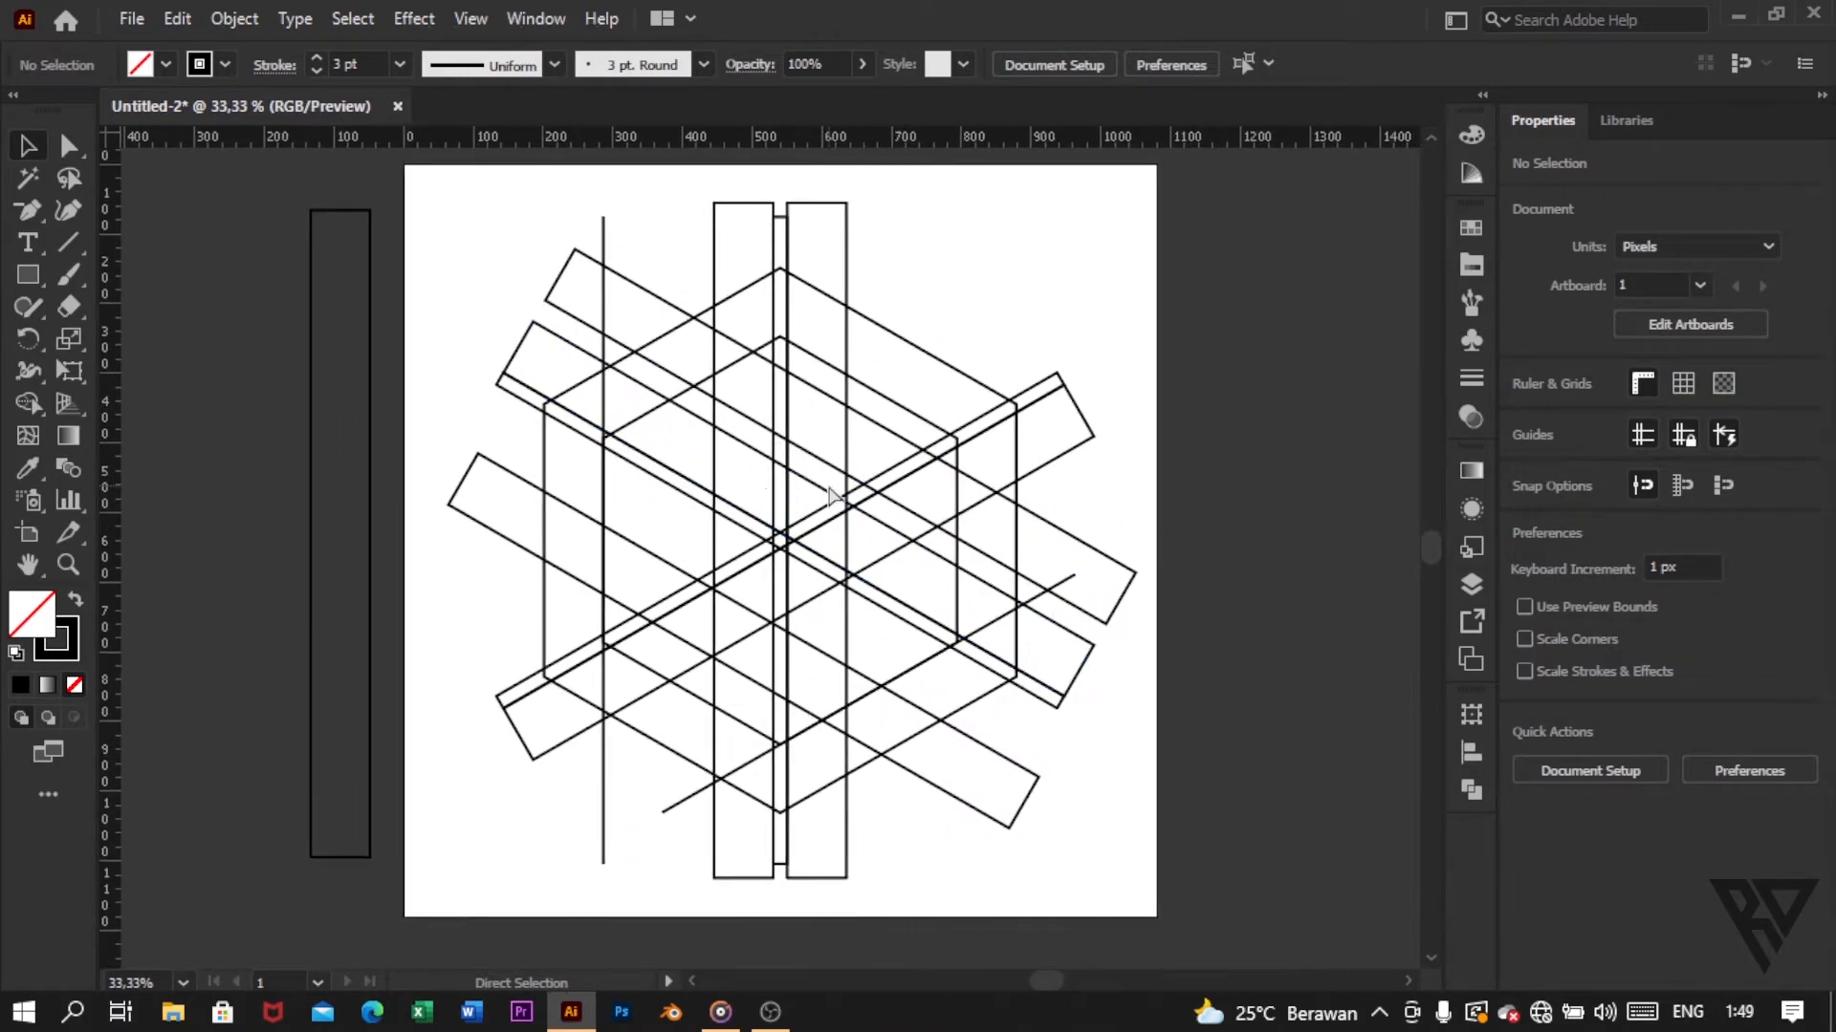
scroll(829, 493, "left", 1)
scroll(827, 491, "right", 1)
scroll(805, 388, "up", 2)
scroll(795, 313, "up", 1)
scroll(796, 314, "down", 1)
scroll(796, 316, "down", 2)
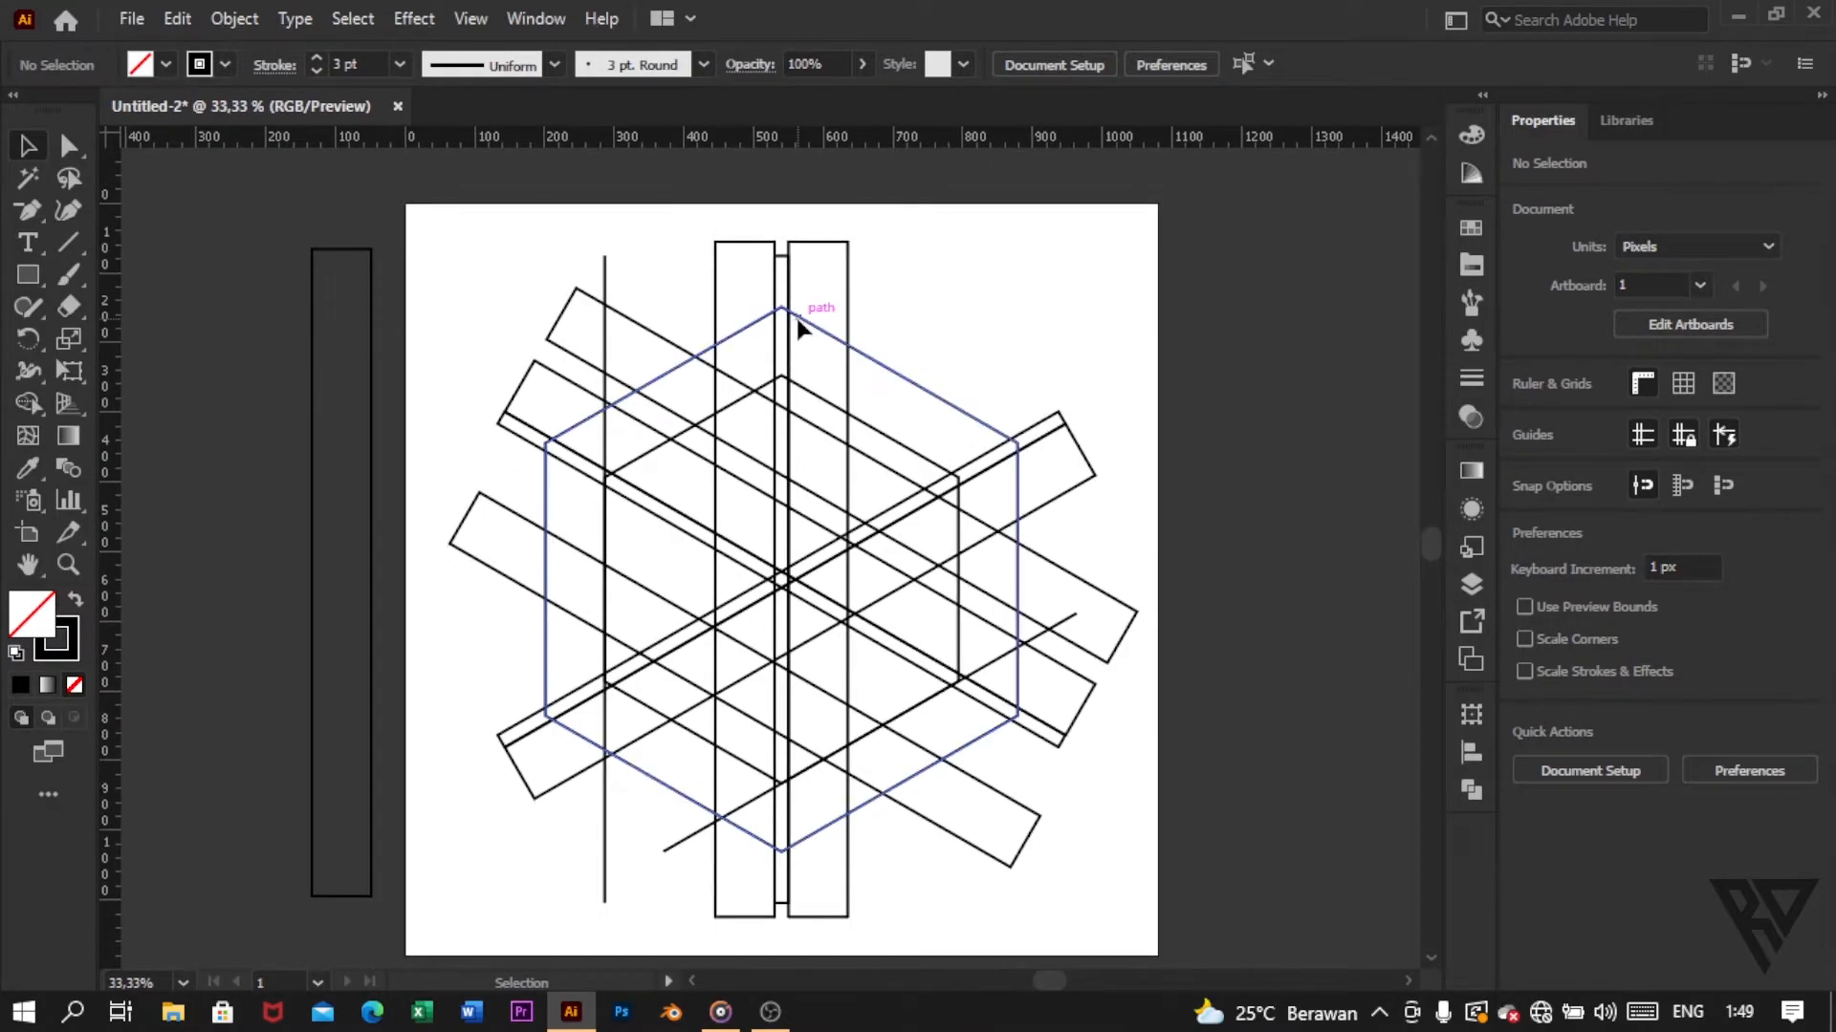
left_click_drag(461, 195, 1079, 717)
left_click_drag(1166, 803, 1161, 801)
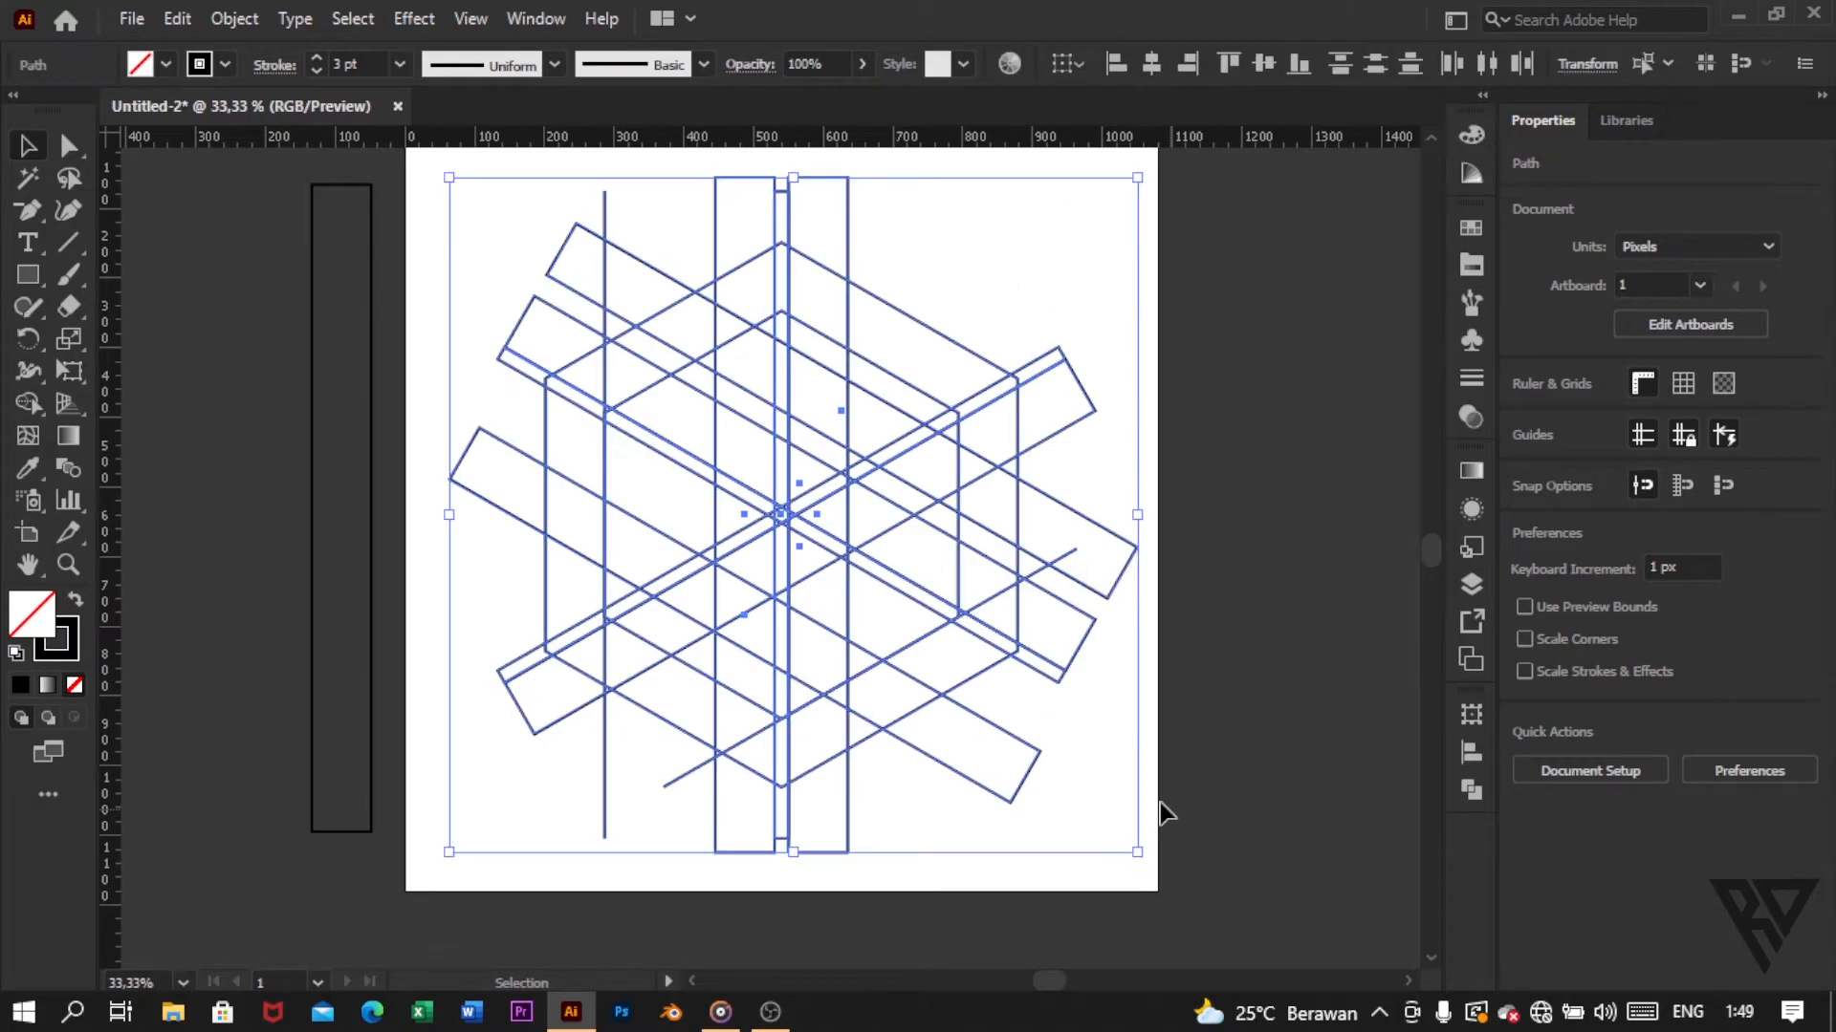
Step: With Shape Builder, merge the left cube face's two uprights and slanted crossbar into one H shape
left_click_drag(31, 404, 202, 403)
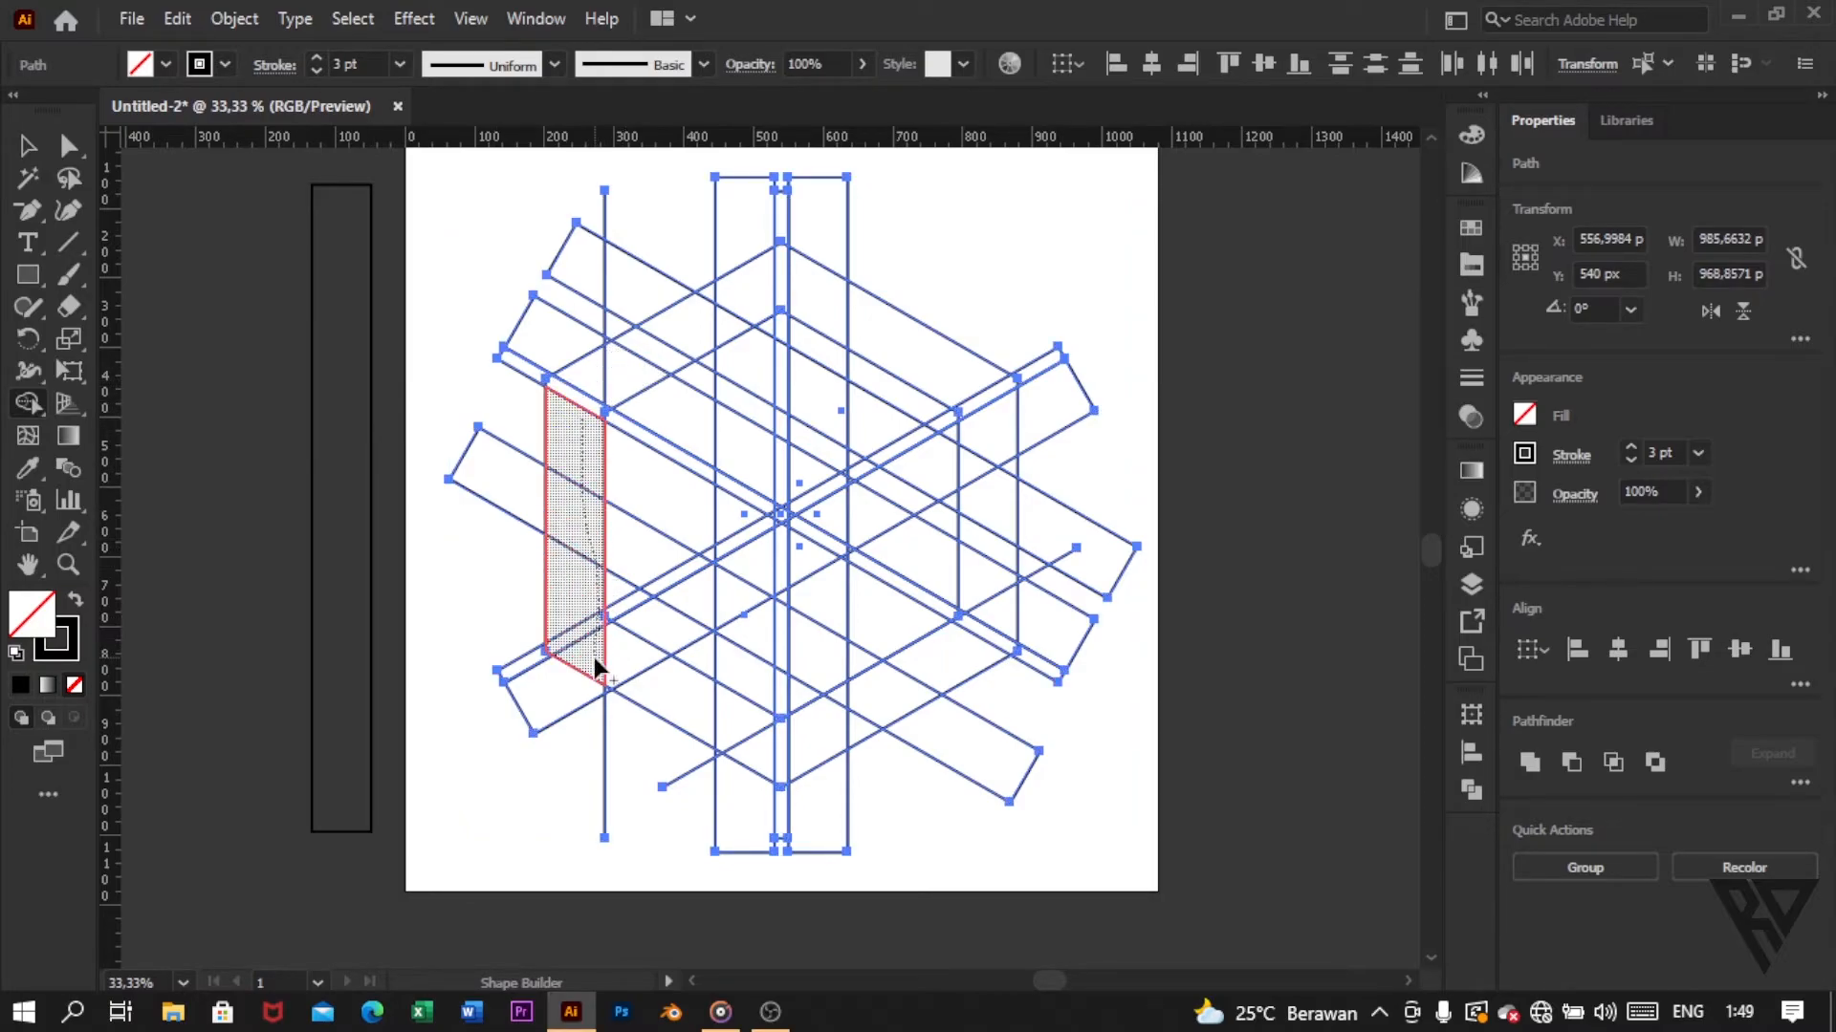
scroll(634, 593, "up", 1)
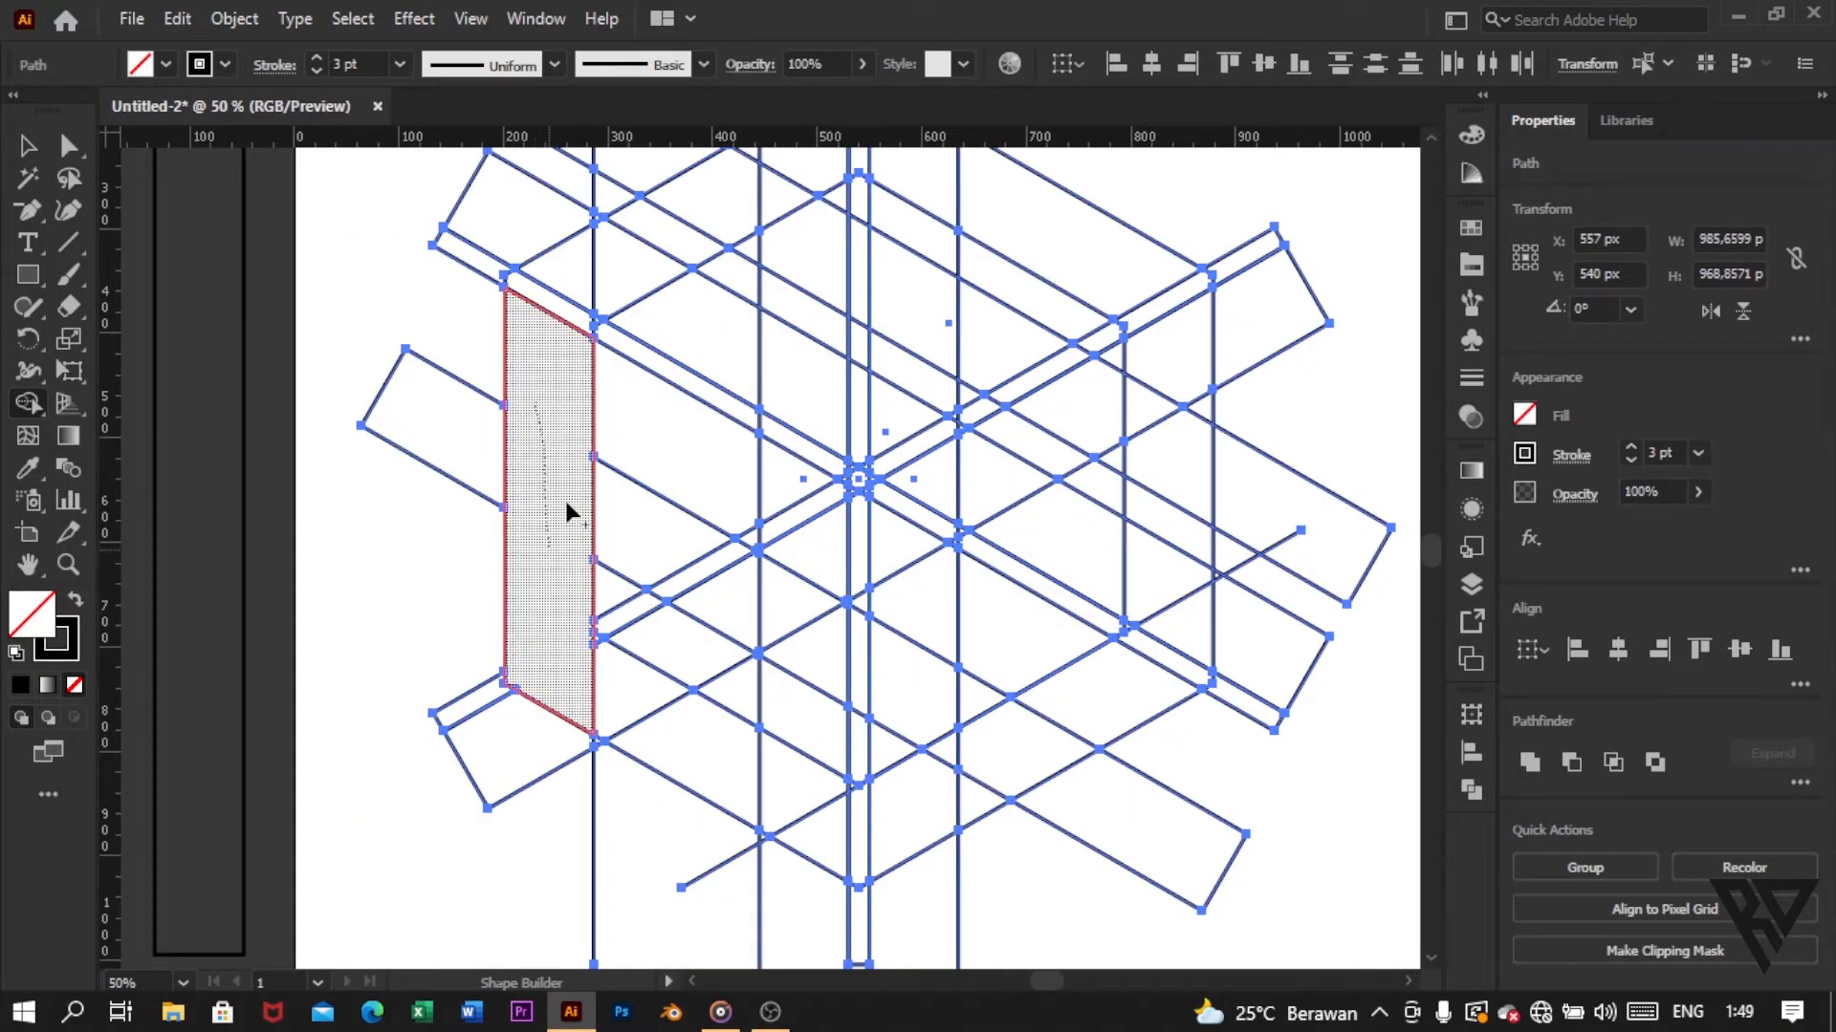
left_click_drag(560, 519, 644, 531)
mouse_move(751, 631)
left_mouse_down()
mouse_move(795, 638)
mouse_move(773, 476)
mouse_move(808, 646)
left_mouse_up()
scroll(806, 533, "down", 2)
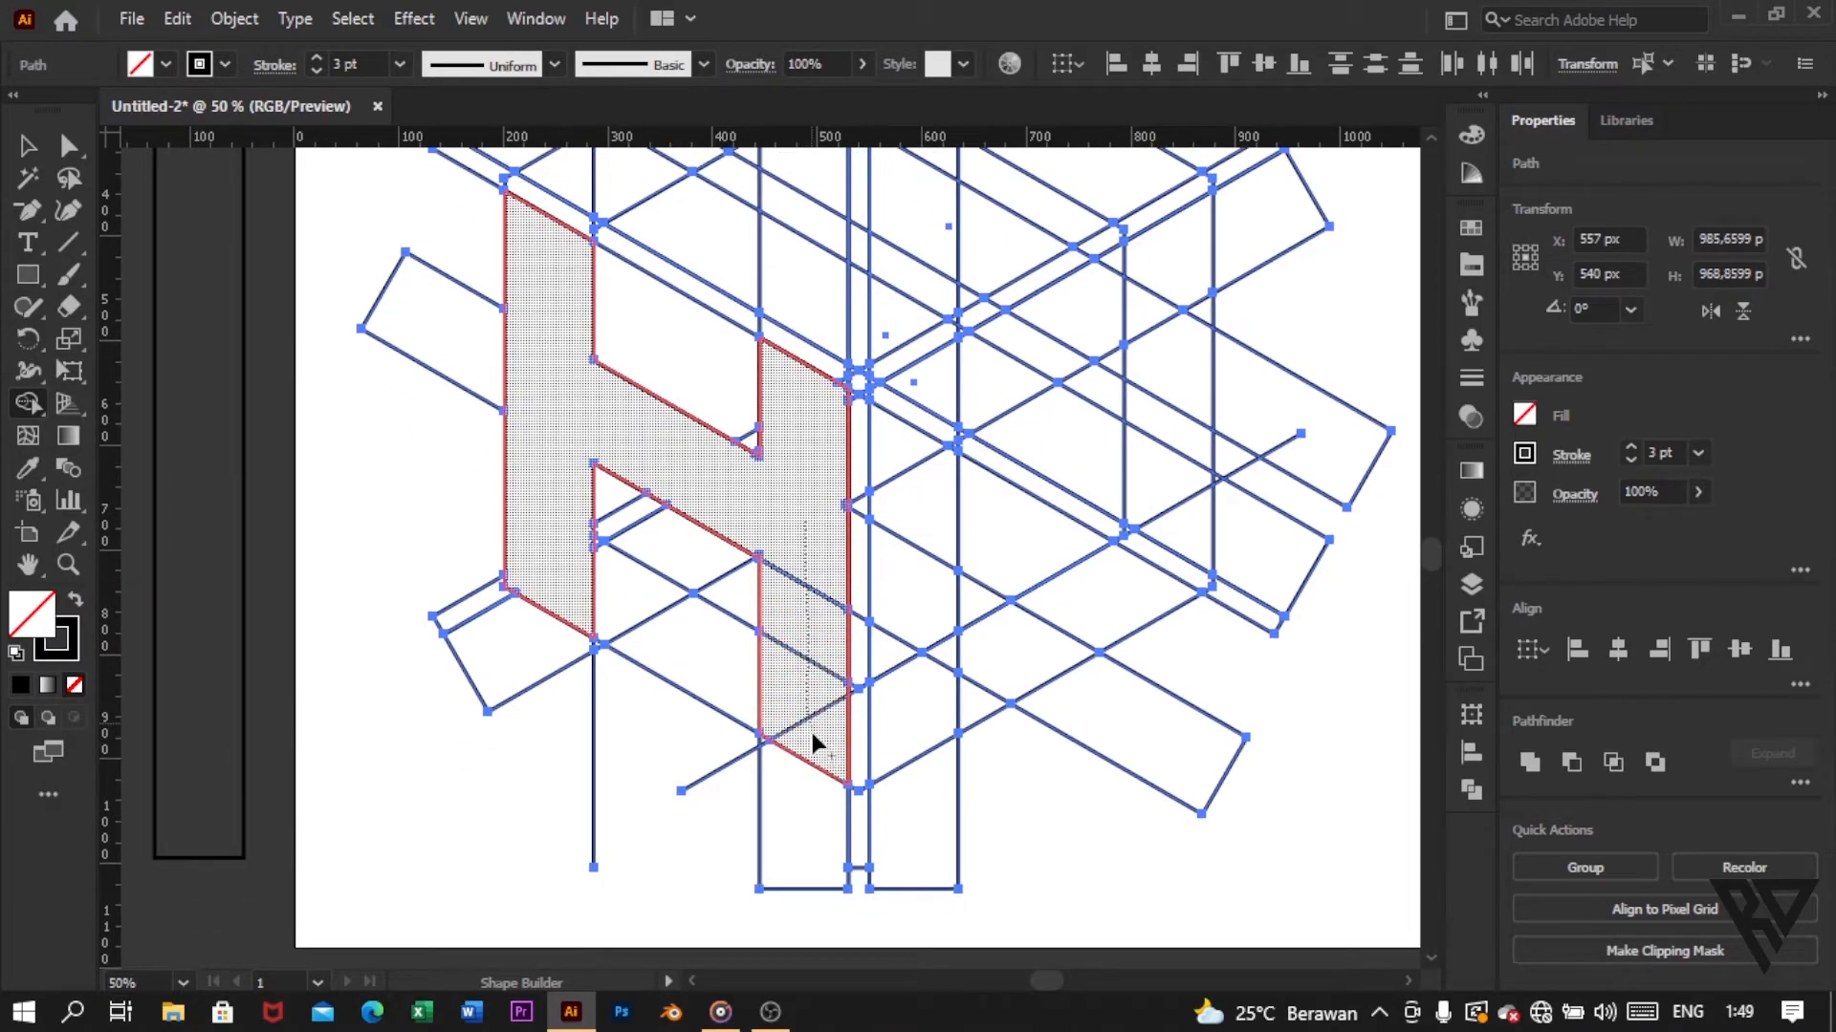
left_click_drag(812, 731, 831, 732)
Step: Merge the upper arm, vertical stem and lower arm of the right cube face into one C shape with Shape Builder
scroll(767, 711, "right", 1)
scroll(746, 583, "up", 1)
scroll(750, 585, "right", 2)
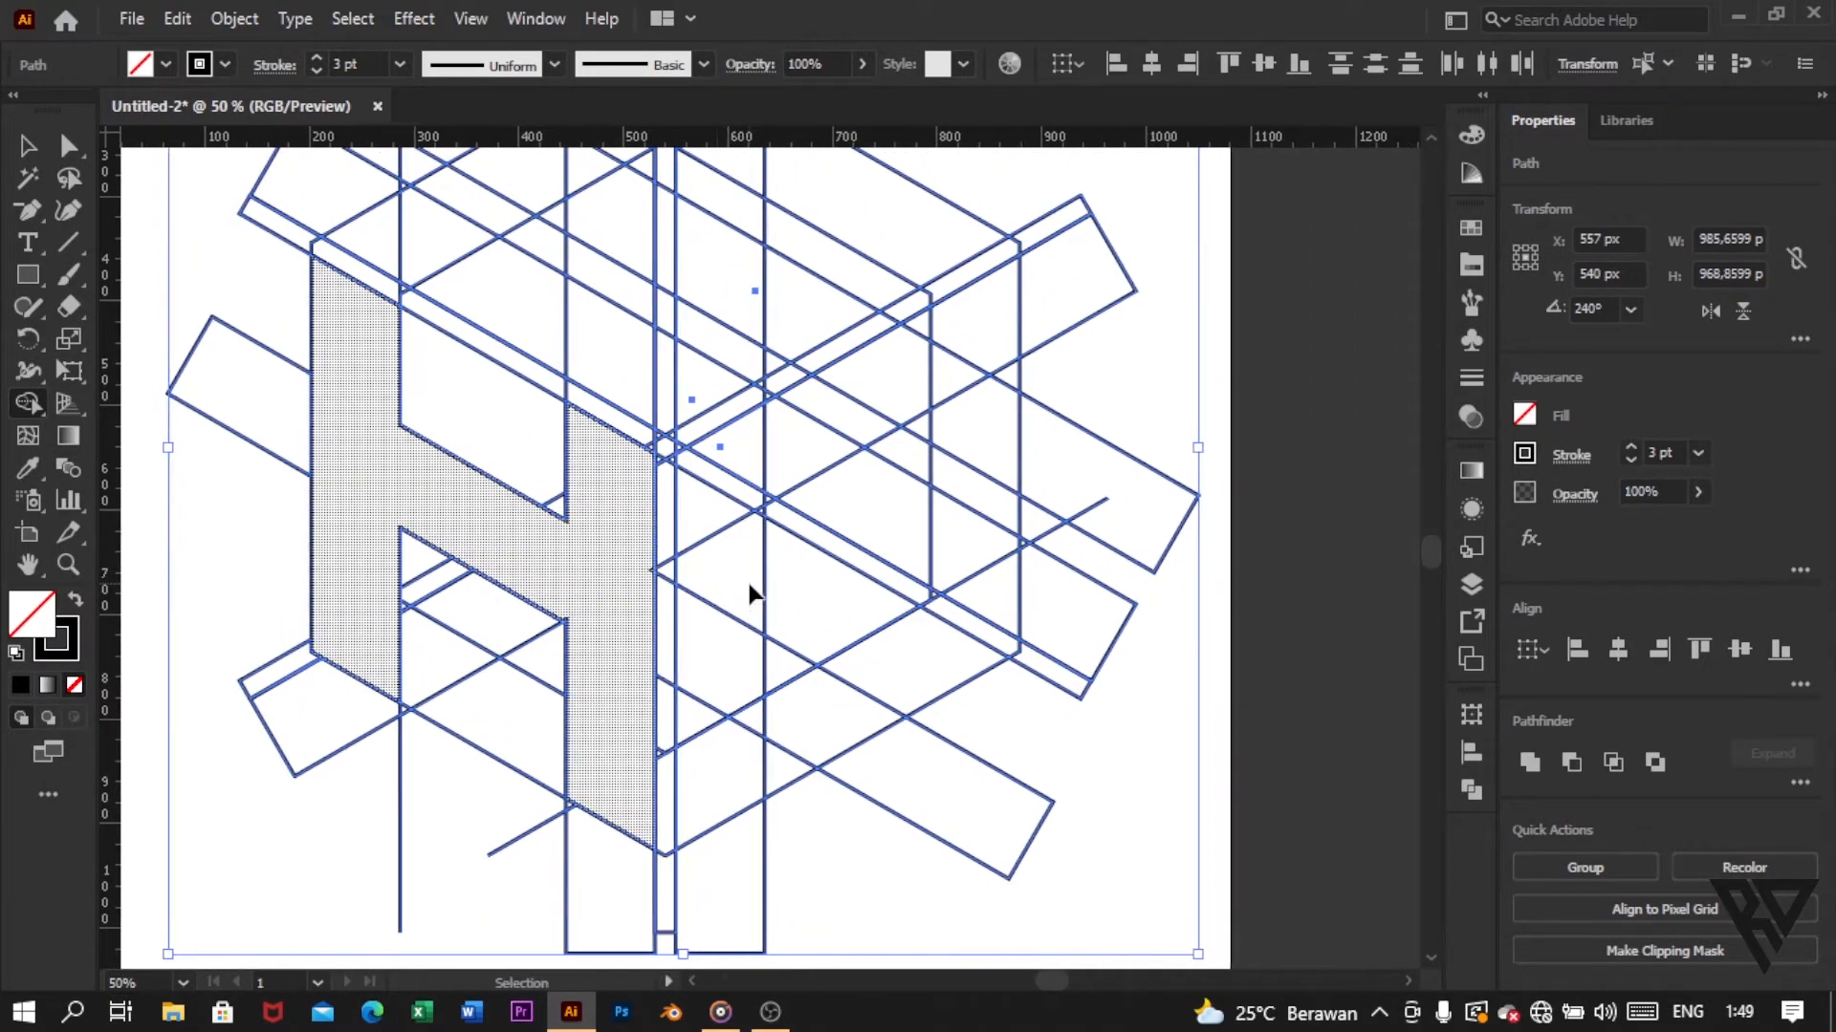
scroll(750, 593, "right", 1)
mouse_move(941, 320)
left_mouse_down()
mouse_move(669, 485)
mouse_move(692, 779)
mouse_move(721, 722)
mouse_move(903, 670)
left_mouse_up()
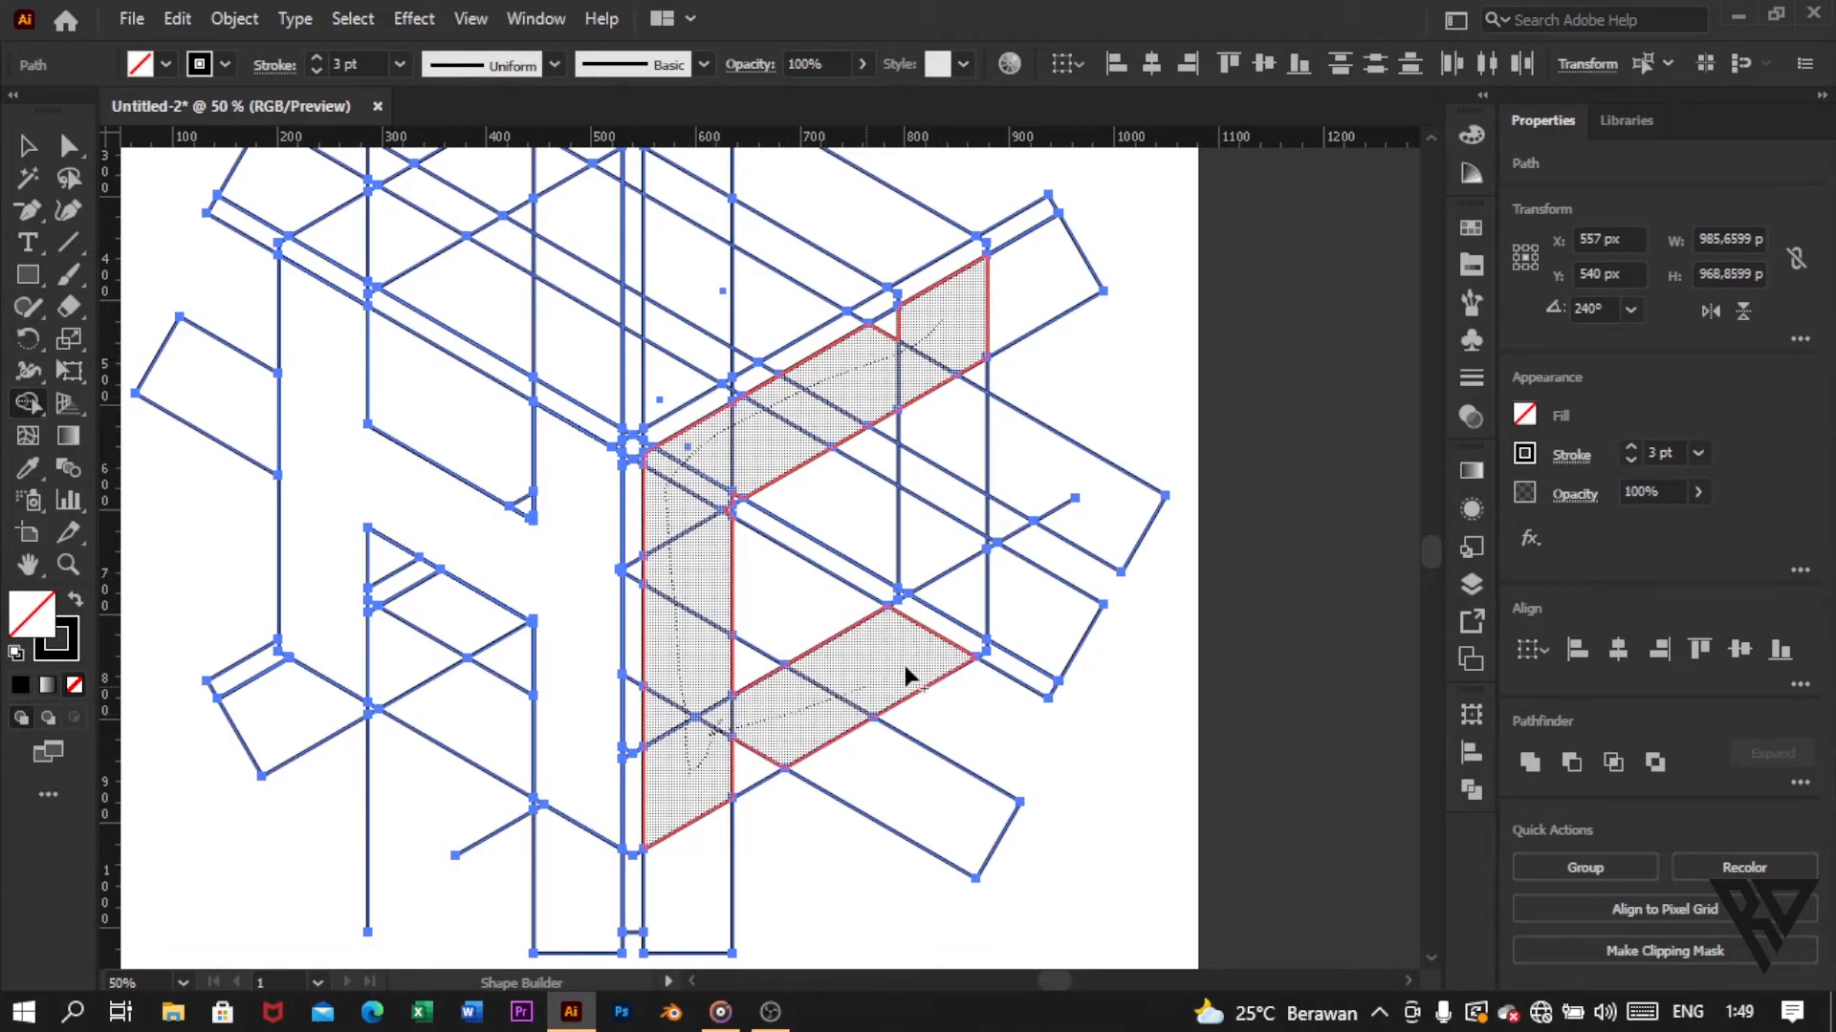
left_click_drag(738, 765, 822, 723)
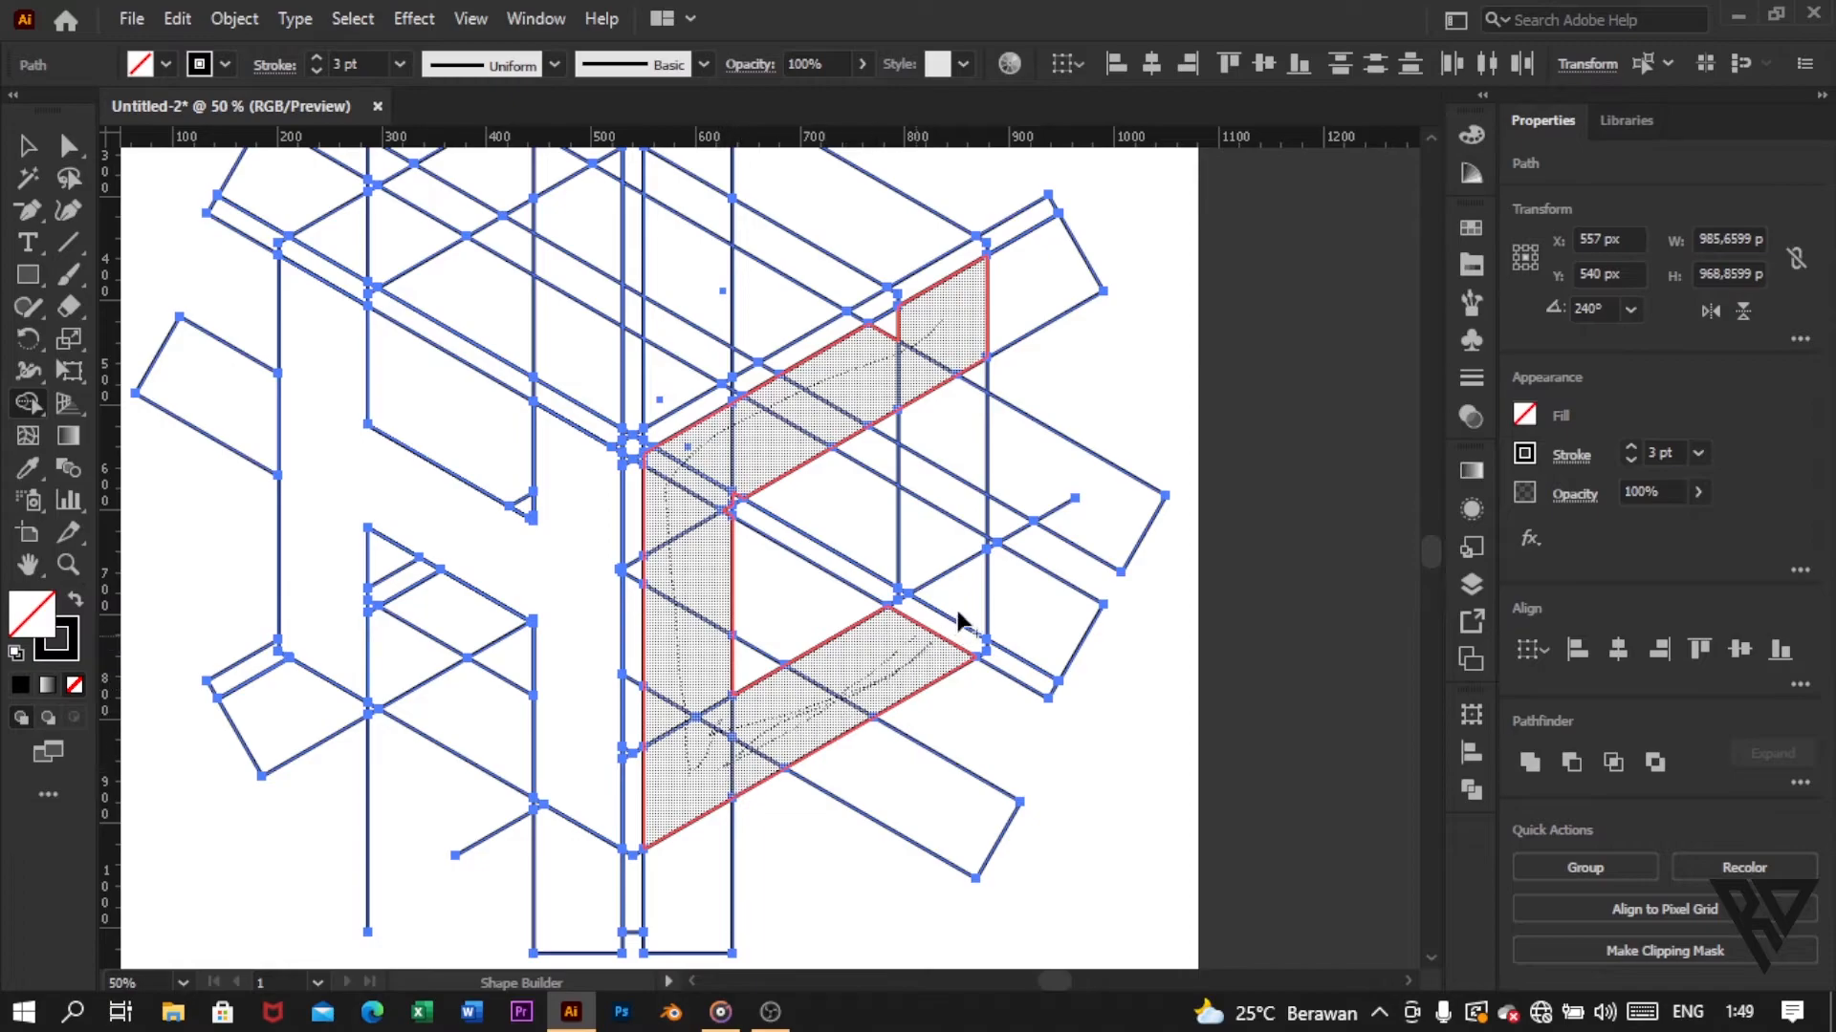
left_click_drag(948, 639, 937, 626)
scroll(933, 626, "up", 2)
left_click_drag(913, 420, 867, 430)
Step: Merge the tiny leftover triangle at the C shape's upper inner corner into the C
scroll(803, 555, "left", 1)
scroll(803, 557, "up", 1)
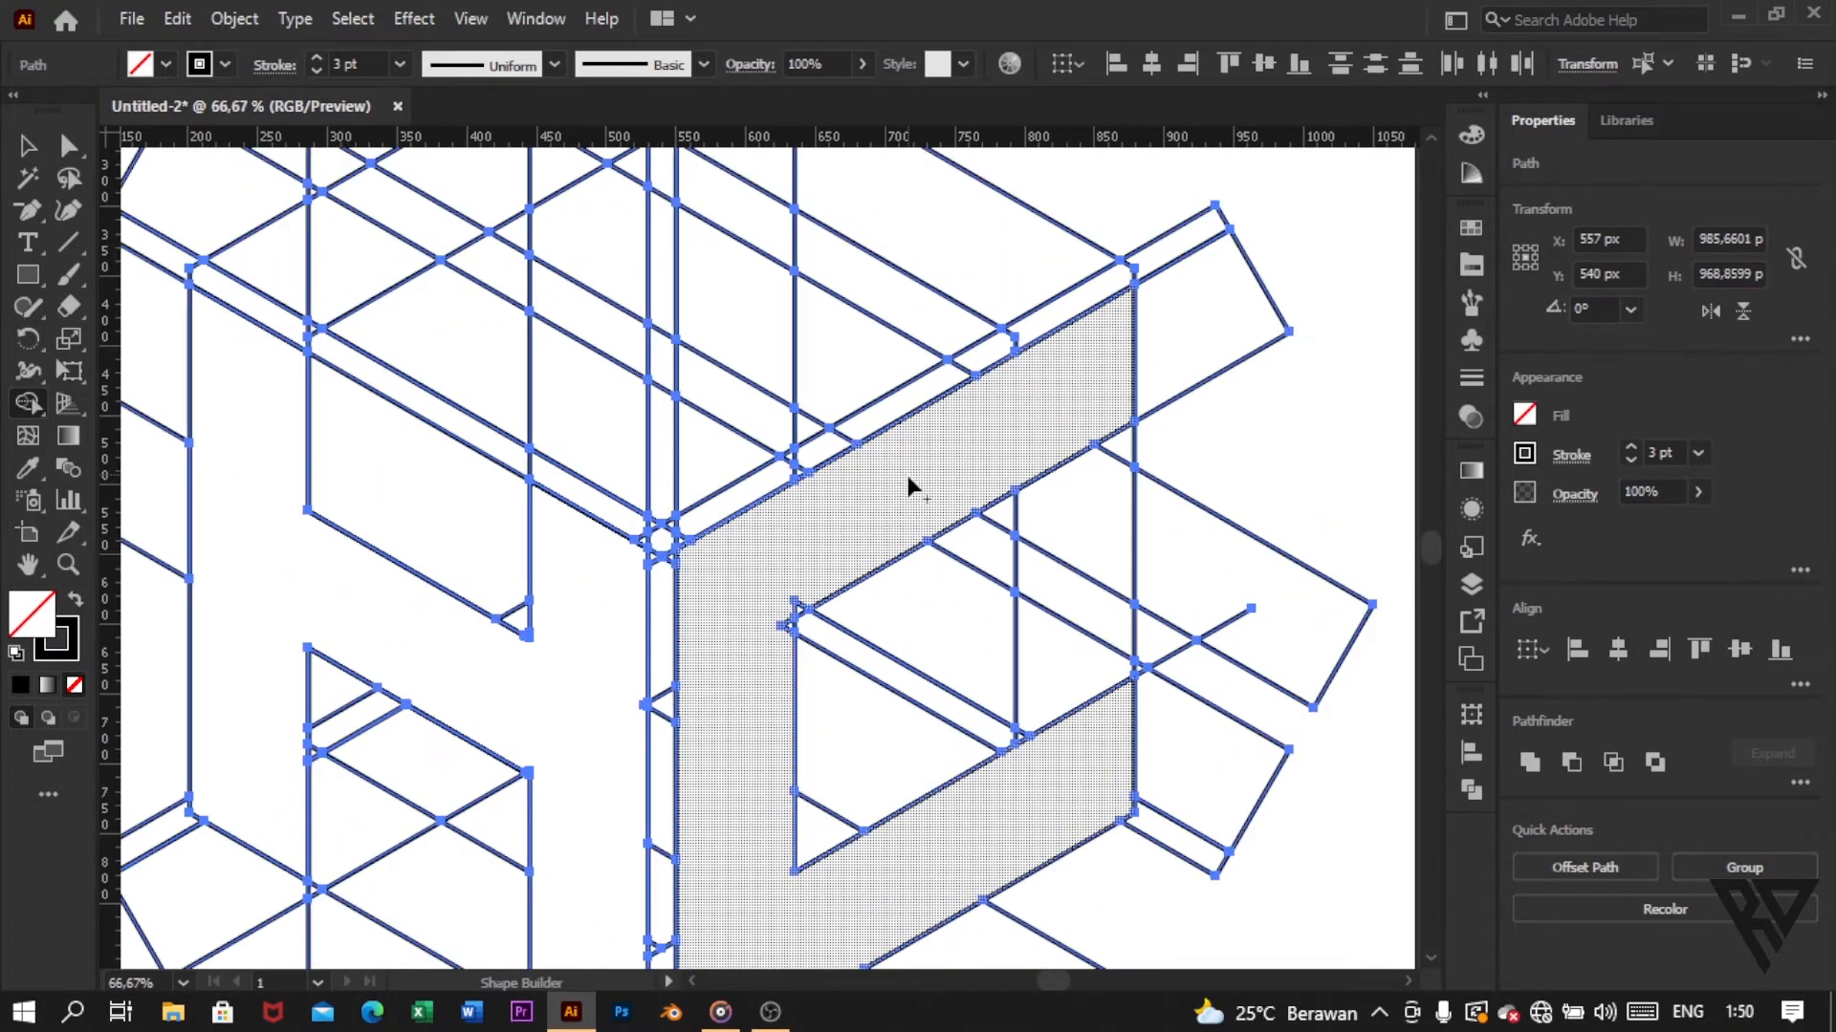
scroll(789, 602, "up", 4)
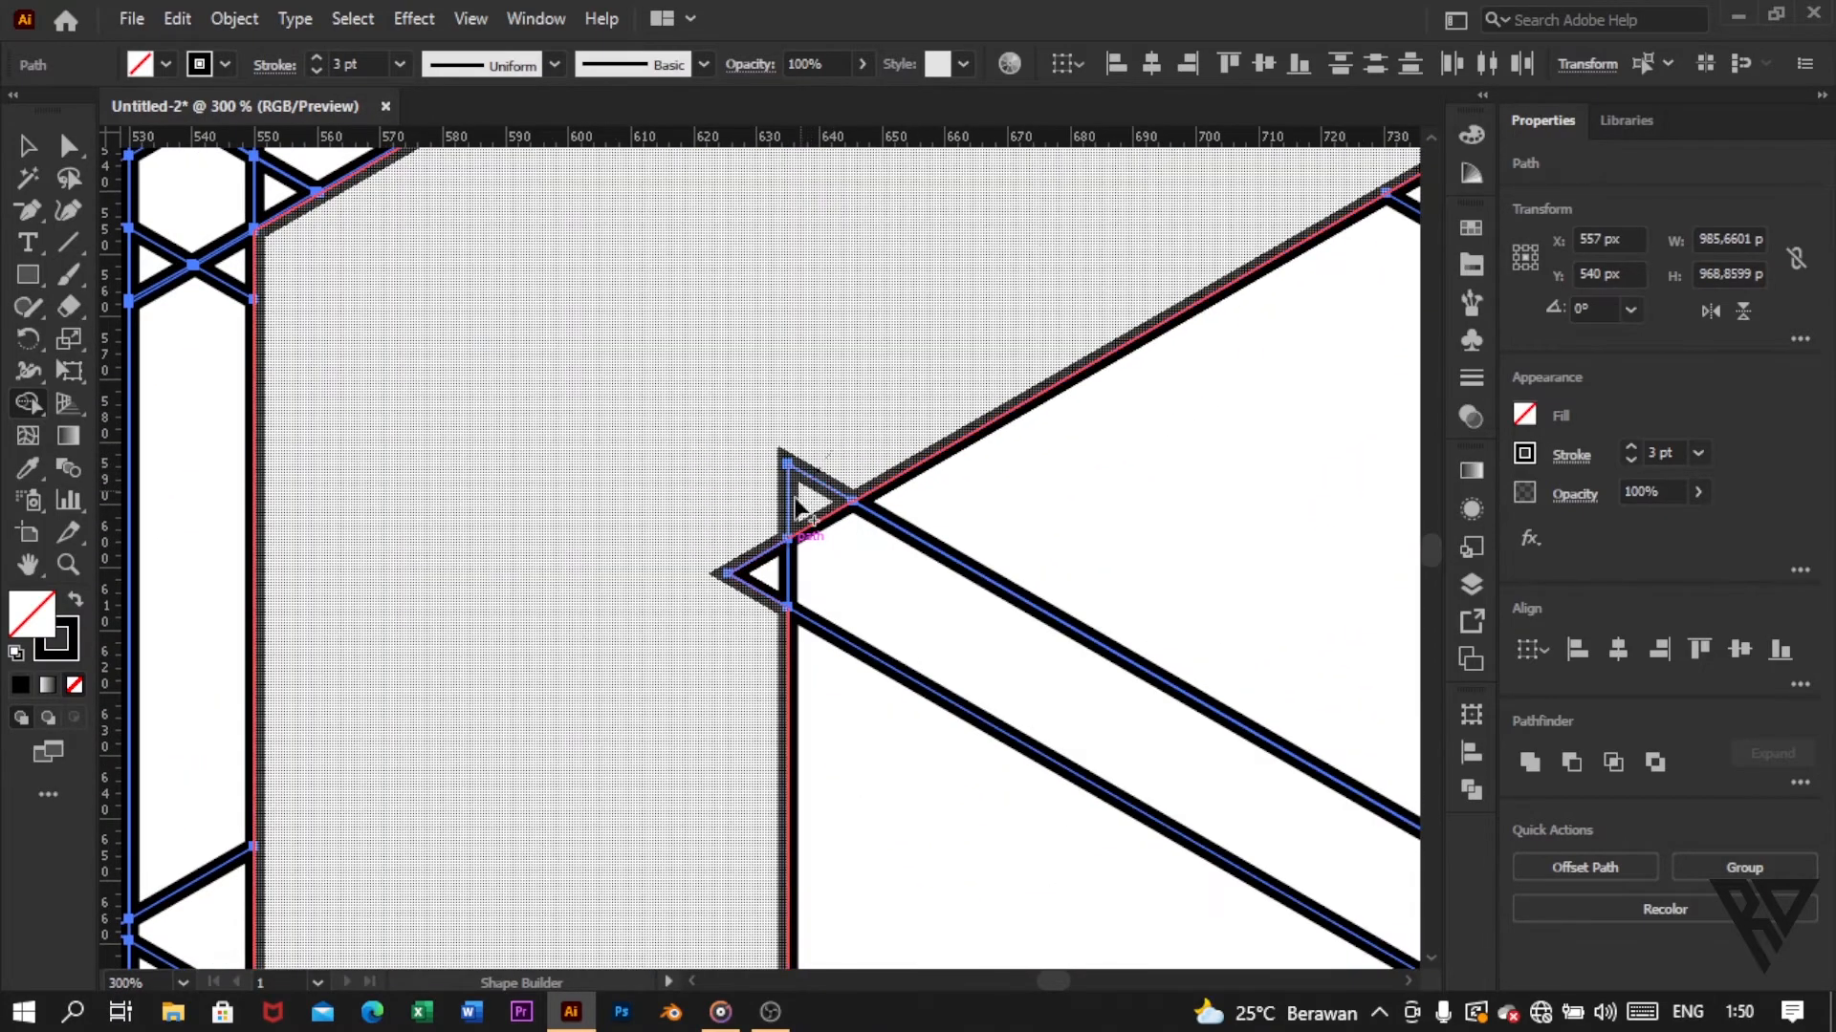
left_click_drag(748, 629, 751, 628)
scroll(791, 597, "down", 8)
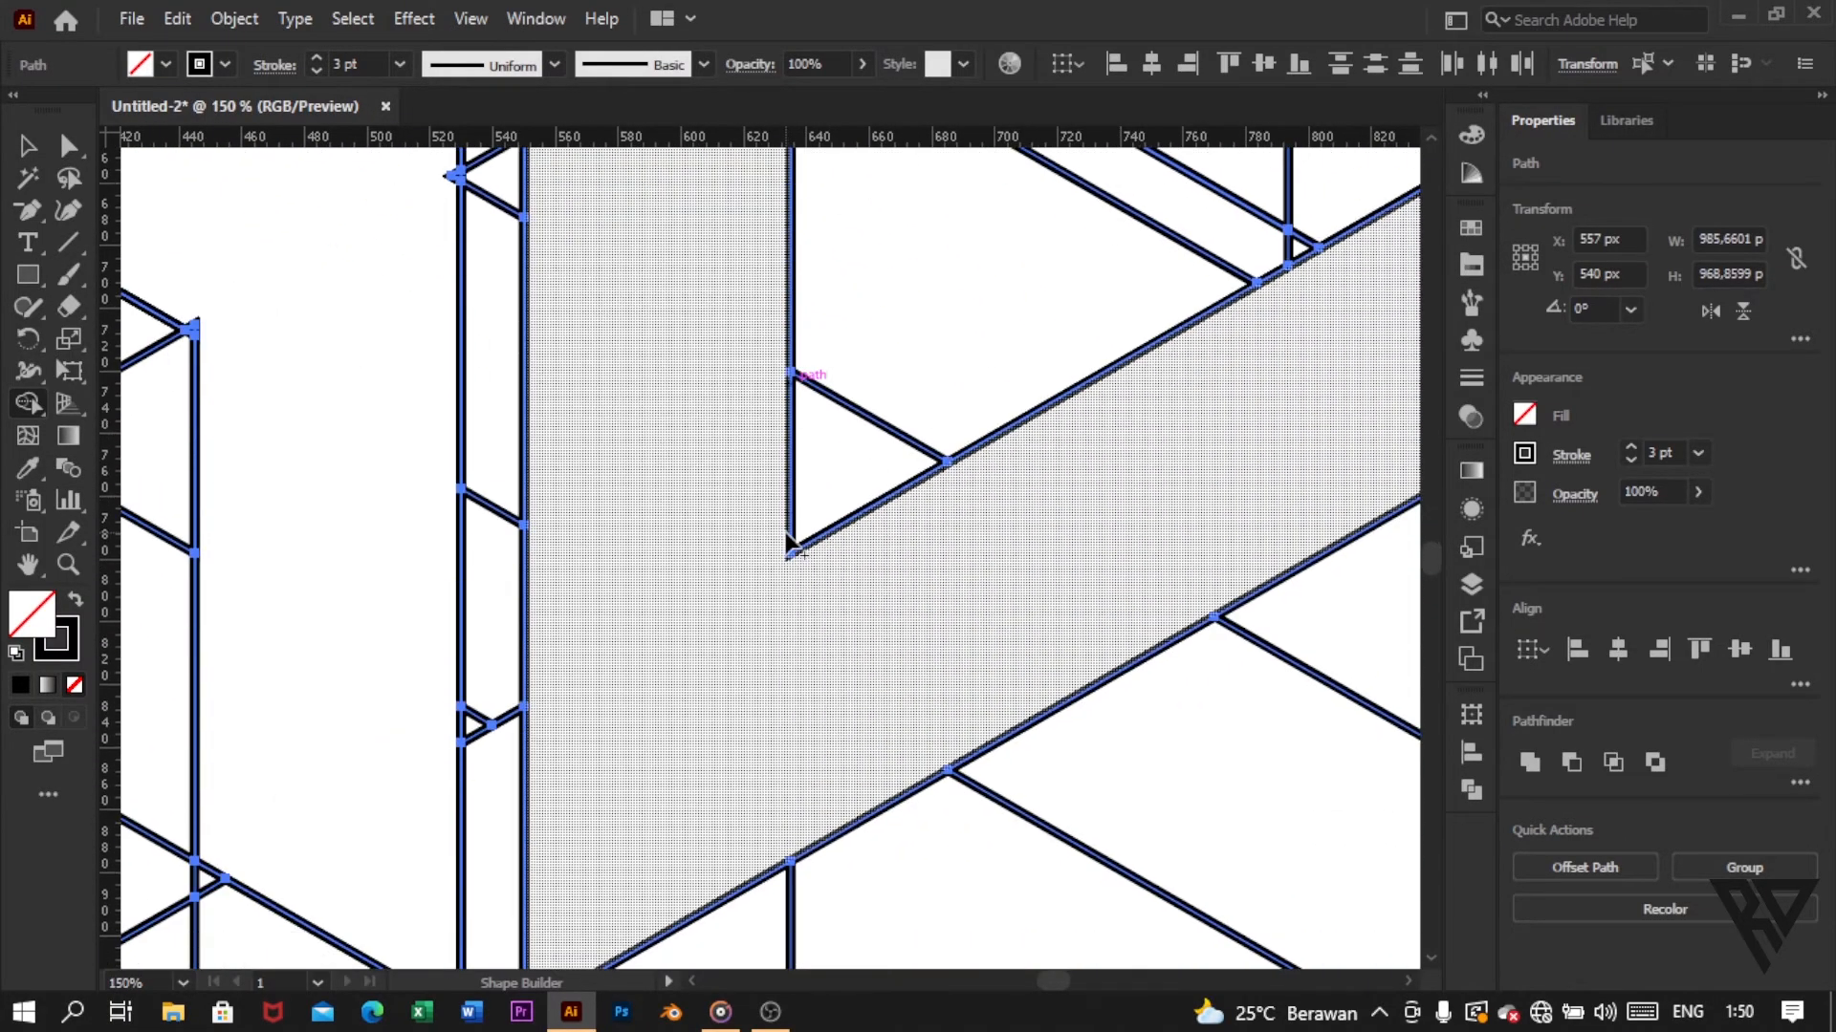
scroll(780, 560, "down", 3)
Step: With Shape Builder, merge the top cube face's back edge and three slanted arms into one E shape with two open slots
scroll(755, 584, "down", 3)
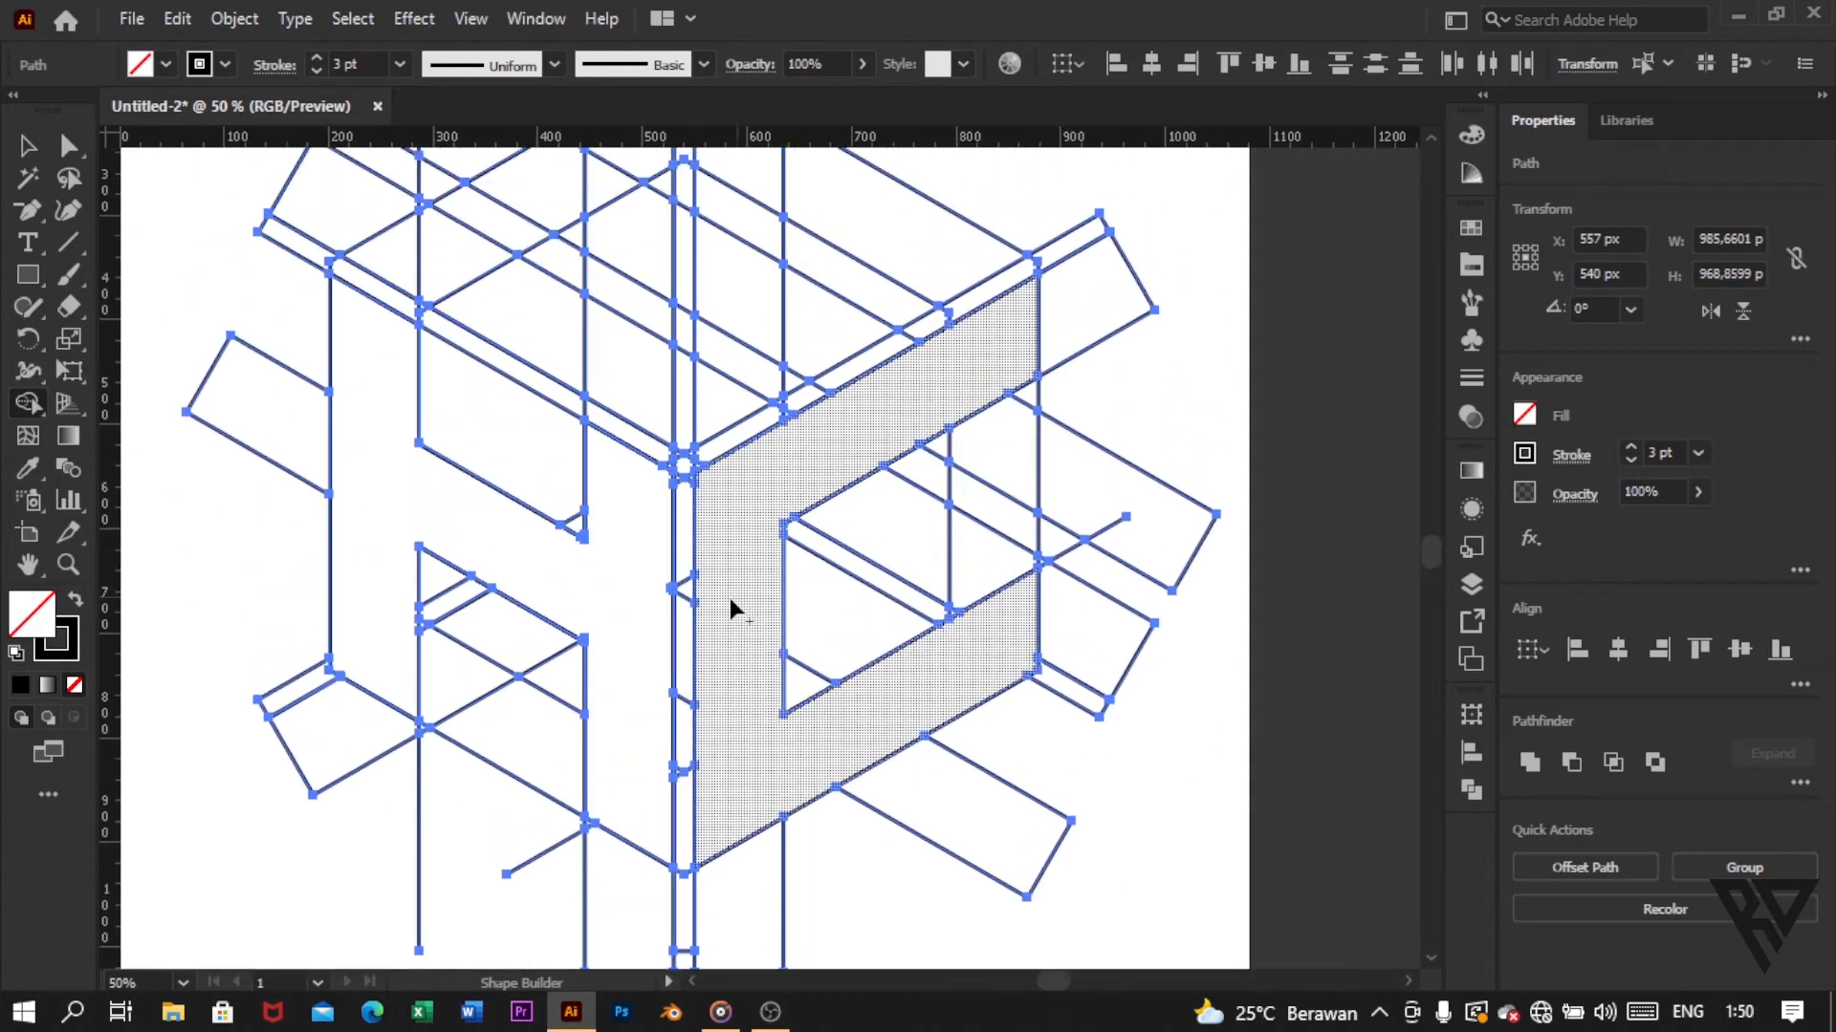
scroll(807, 571, "up", 1)
scroll(805, 573, "up", 3)
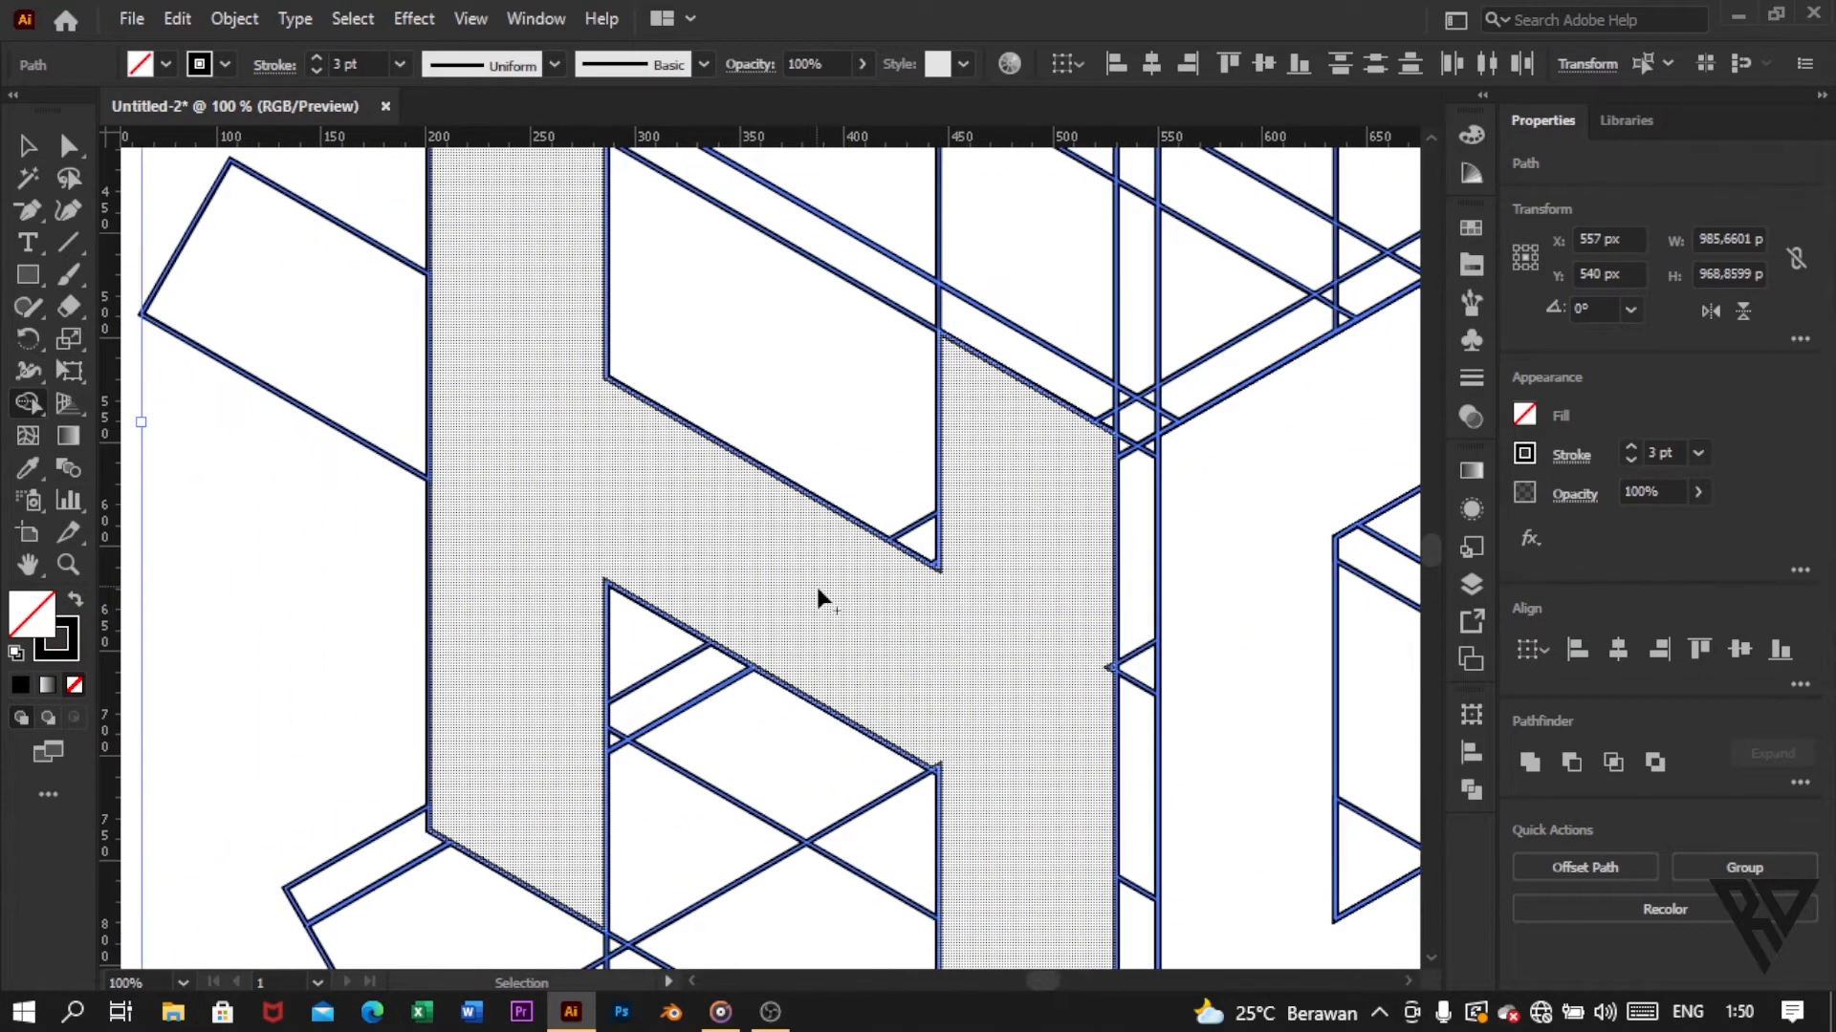
scroll(864, 619, "down", 5)
scroll(812, 611, "up", 3)
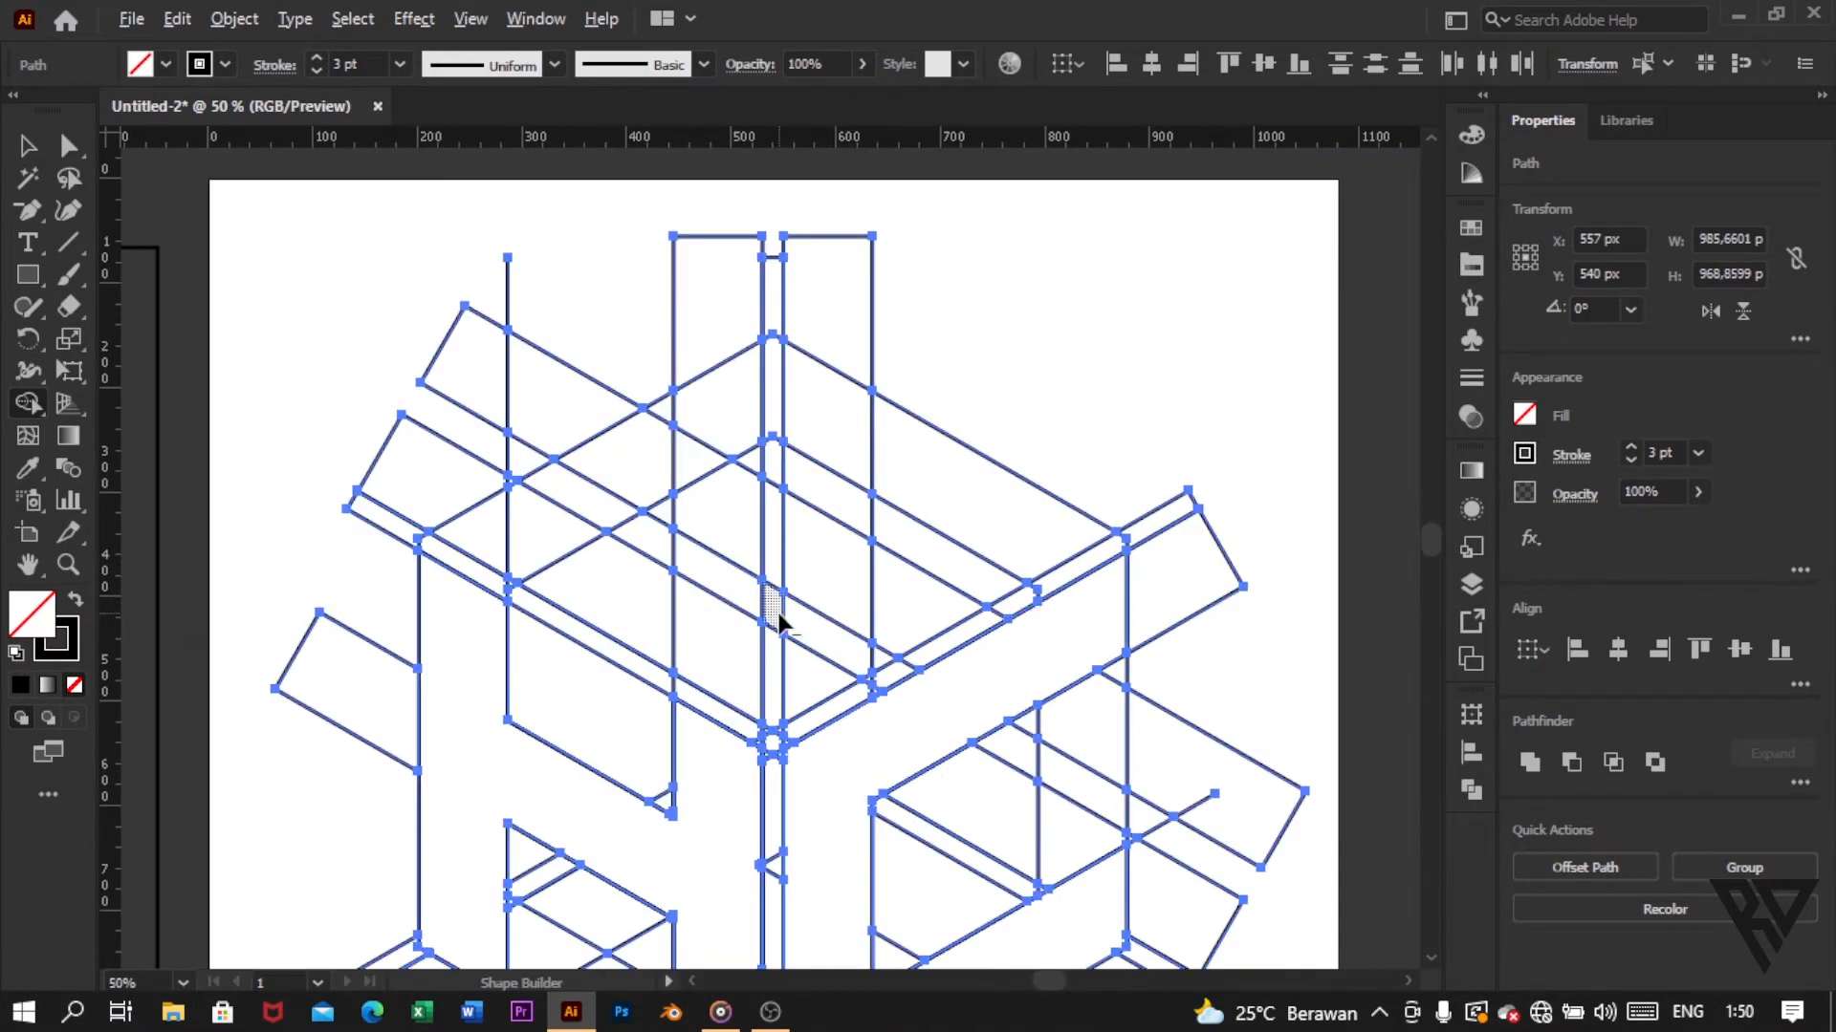
left_click(798, 621)
mouse_move(560, 541)
left_mouse_down()
mouse_move(819, 388)
mouse_move(721, 431)
mouse_move(763, 408)
mouse_move(738, 445)
mouse_move(845, 390)
mouse_move(1094, 528)
left_mouse_up()
mouse_move(817, 517)
left_mouse_down()
mouse_move(747, 468)
mouse_move(734, 504)
left_mouse_up()
scroll(811, 459, "down", 1)
scroll(813, 463, "down", 3)
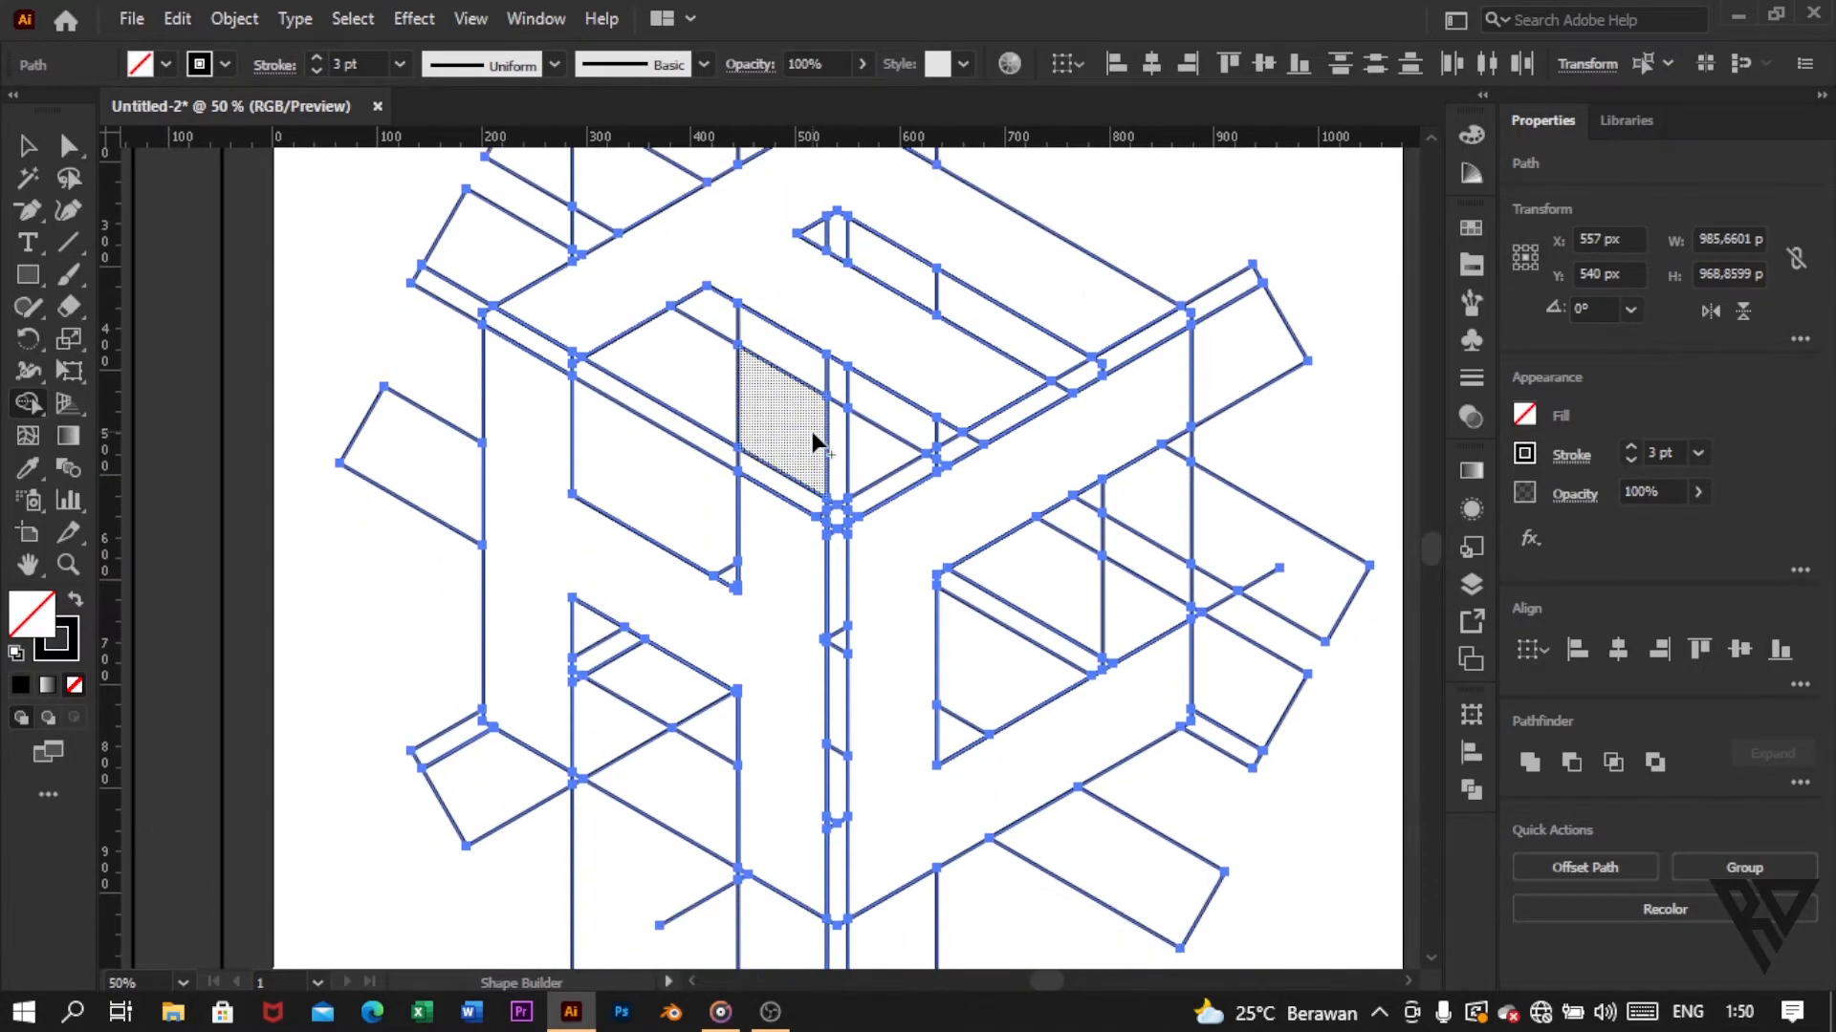
mouse_move(613, 307)
left_mouse_down()
mouse_move(744, 423)
mouse_move(842, 467)
mouse_move(910, 459)
left_mouse_up()
scroll(910, 458, "up", 1)
Step: Select the merged E, H and C shapes together and lock them
key("v")
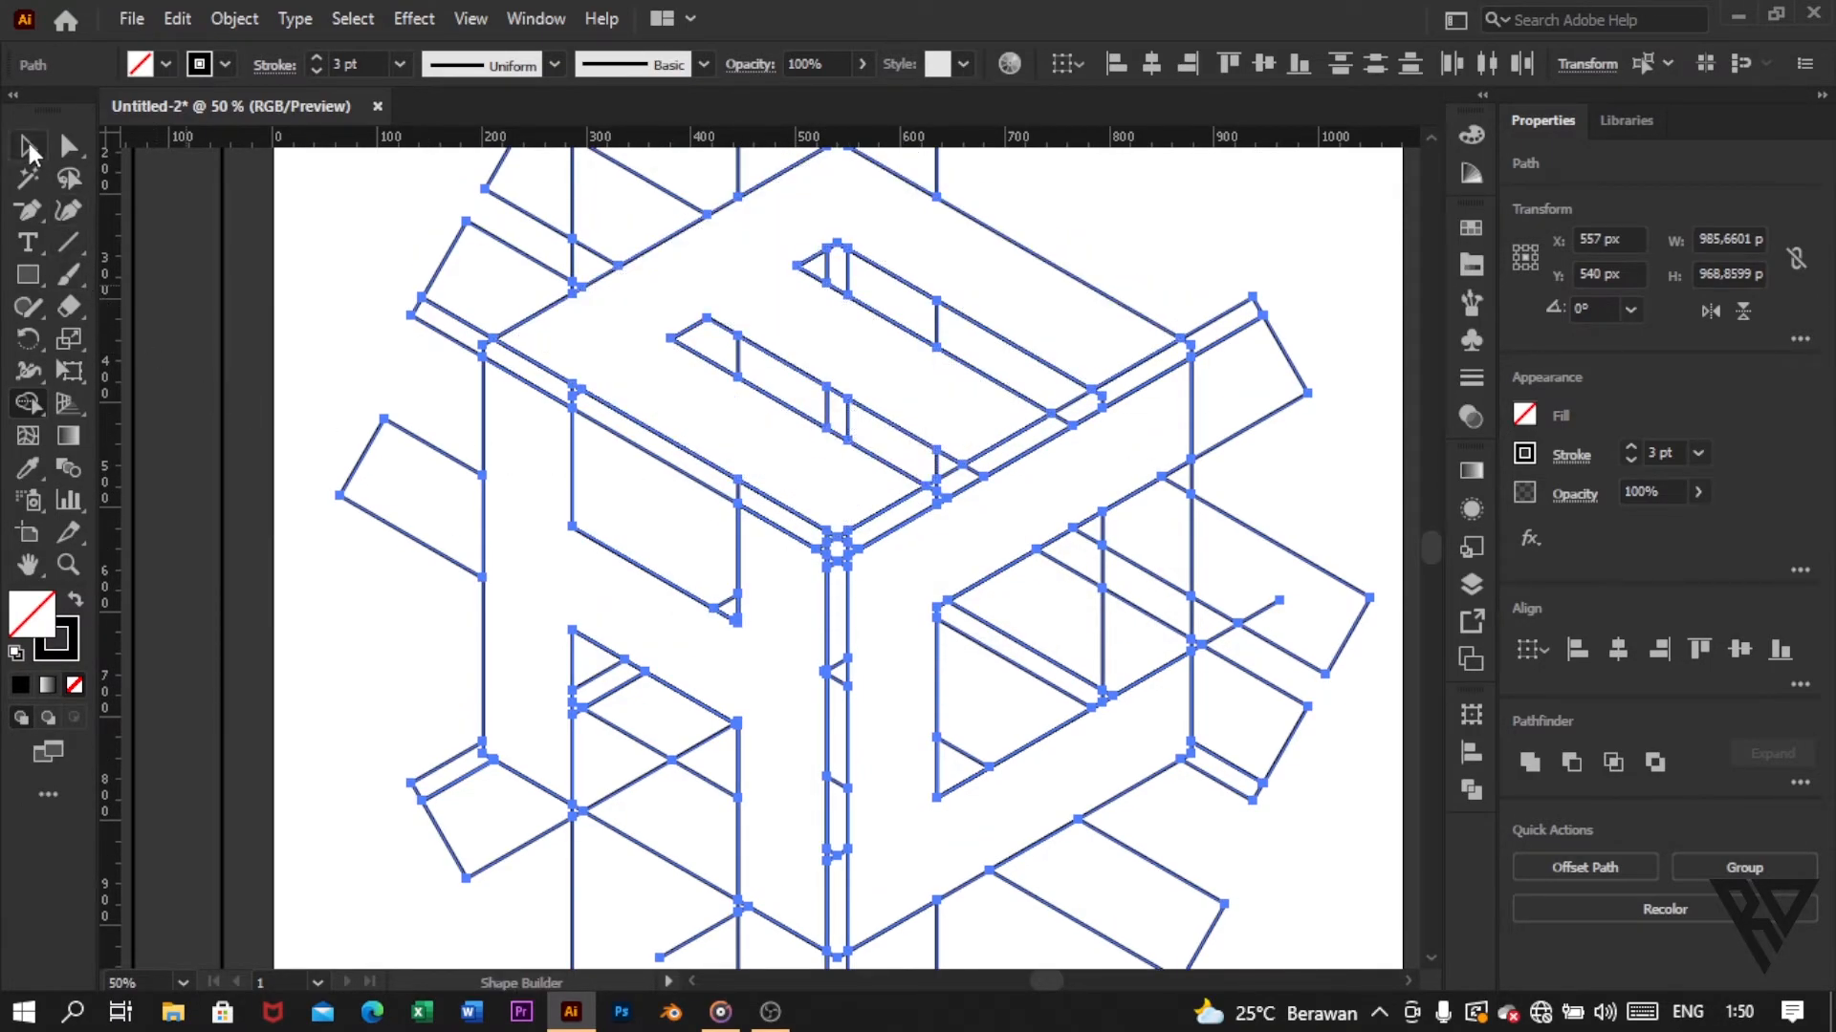
scroll(765, 355, "left", 2)
scroll(893, 352, "up", 2)
left_click(1104, 275)
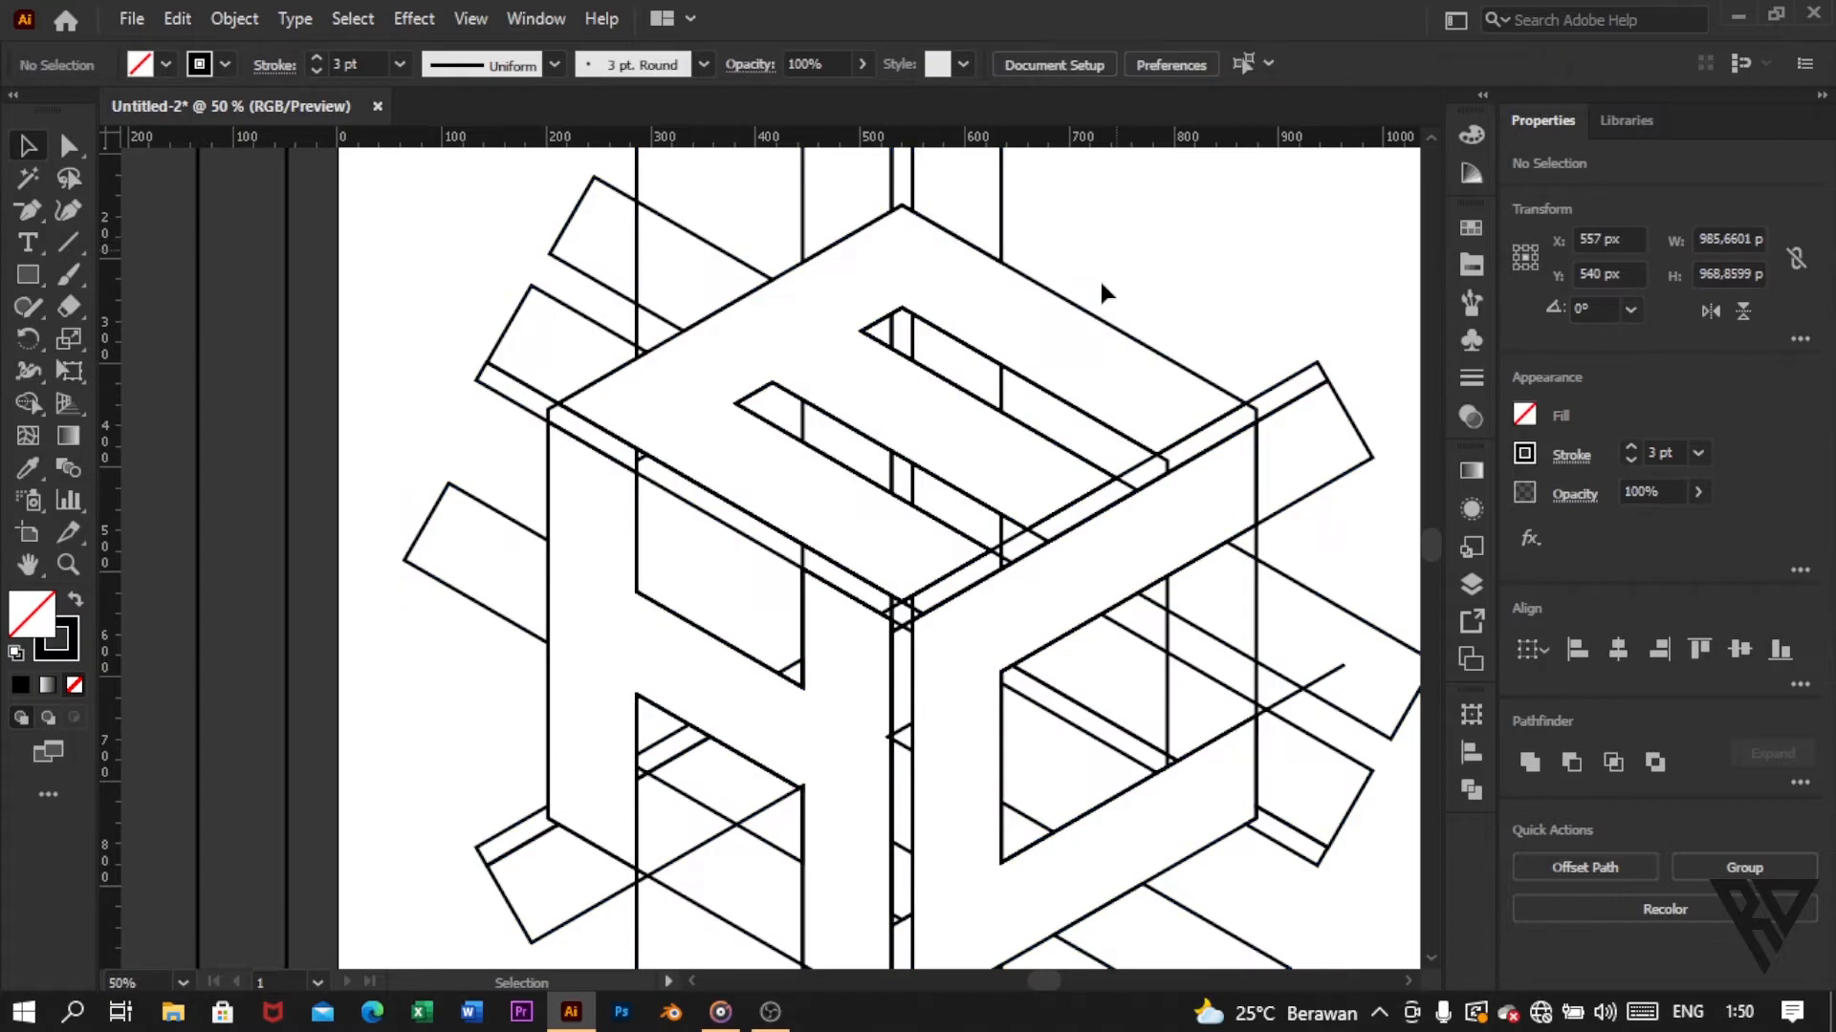
left_click(1099, 320)
scroll(1093, 307, "down", 1)
scroll(1092, 307, "down", 1)
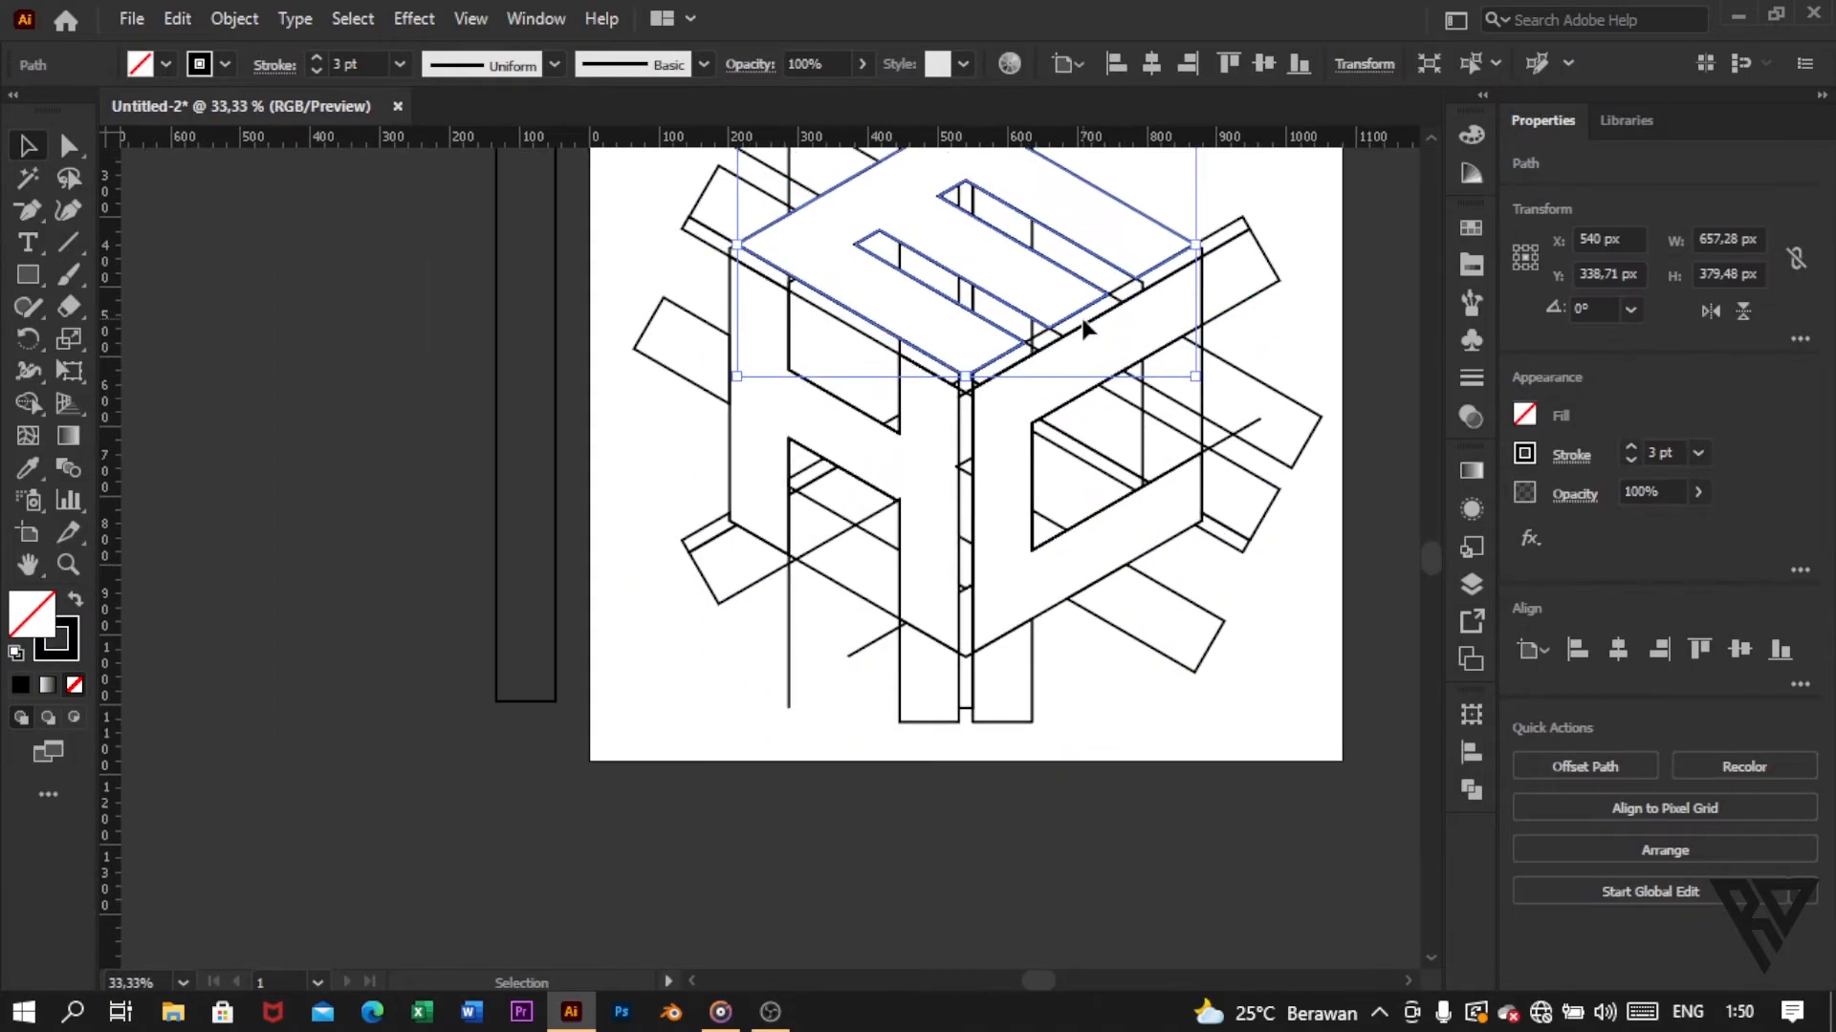
scroll(1029, 396, "right", 2)
scroll(1028, 396, "up", 2)
left_click(666, 558, "shift")
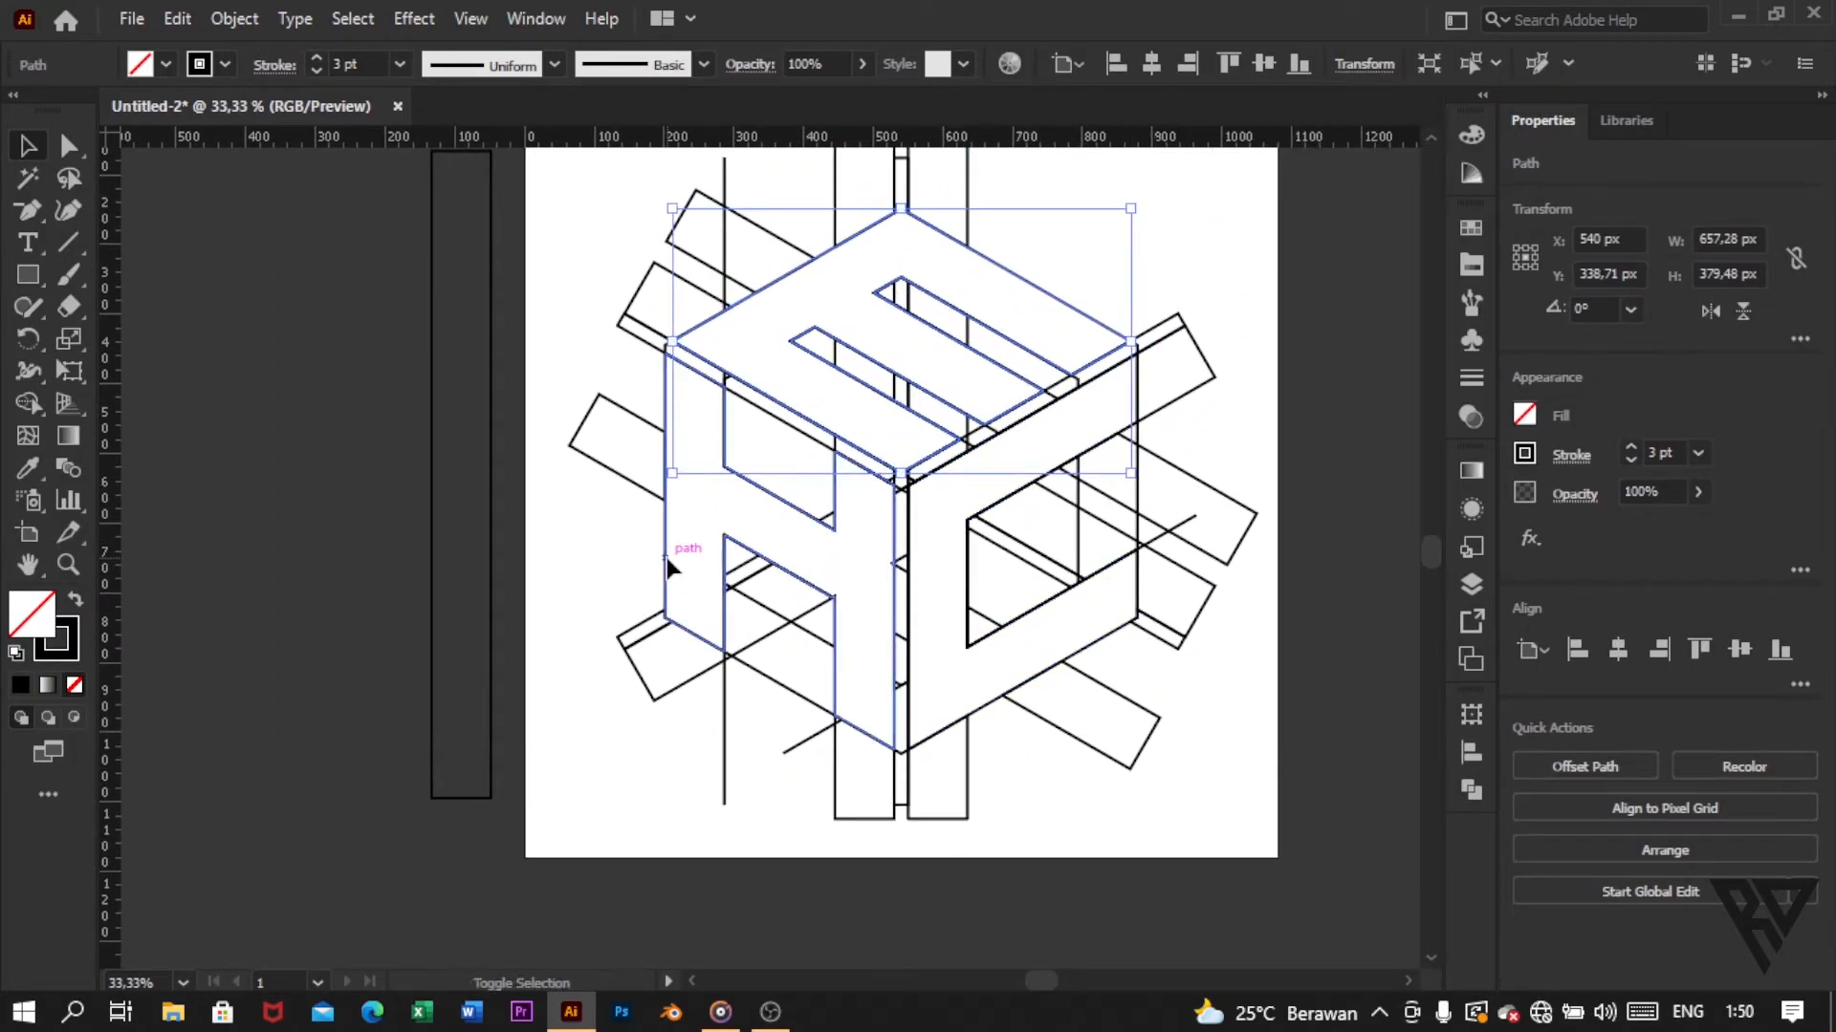
left_click(1053, 643, "shift")
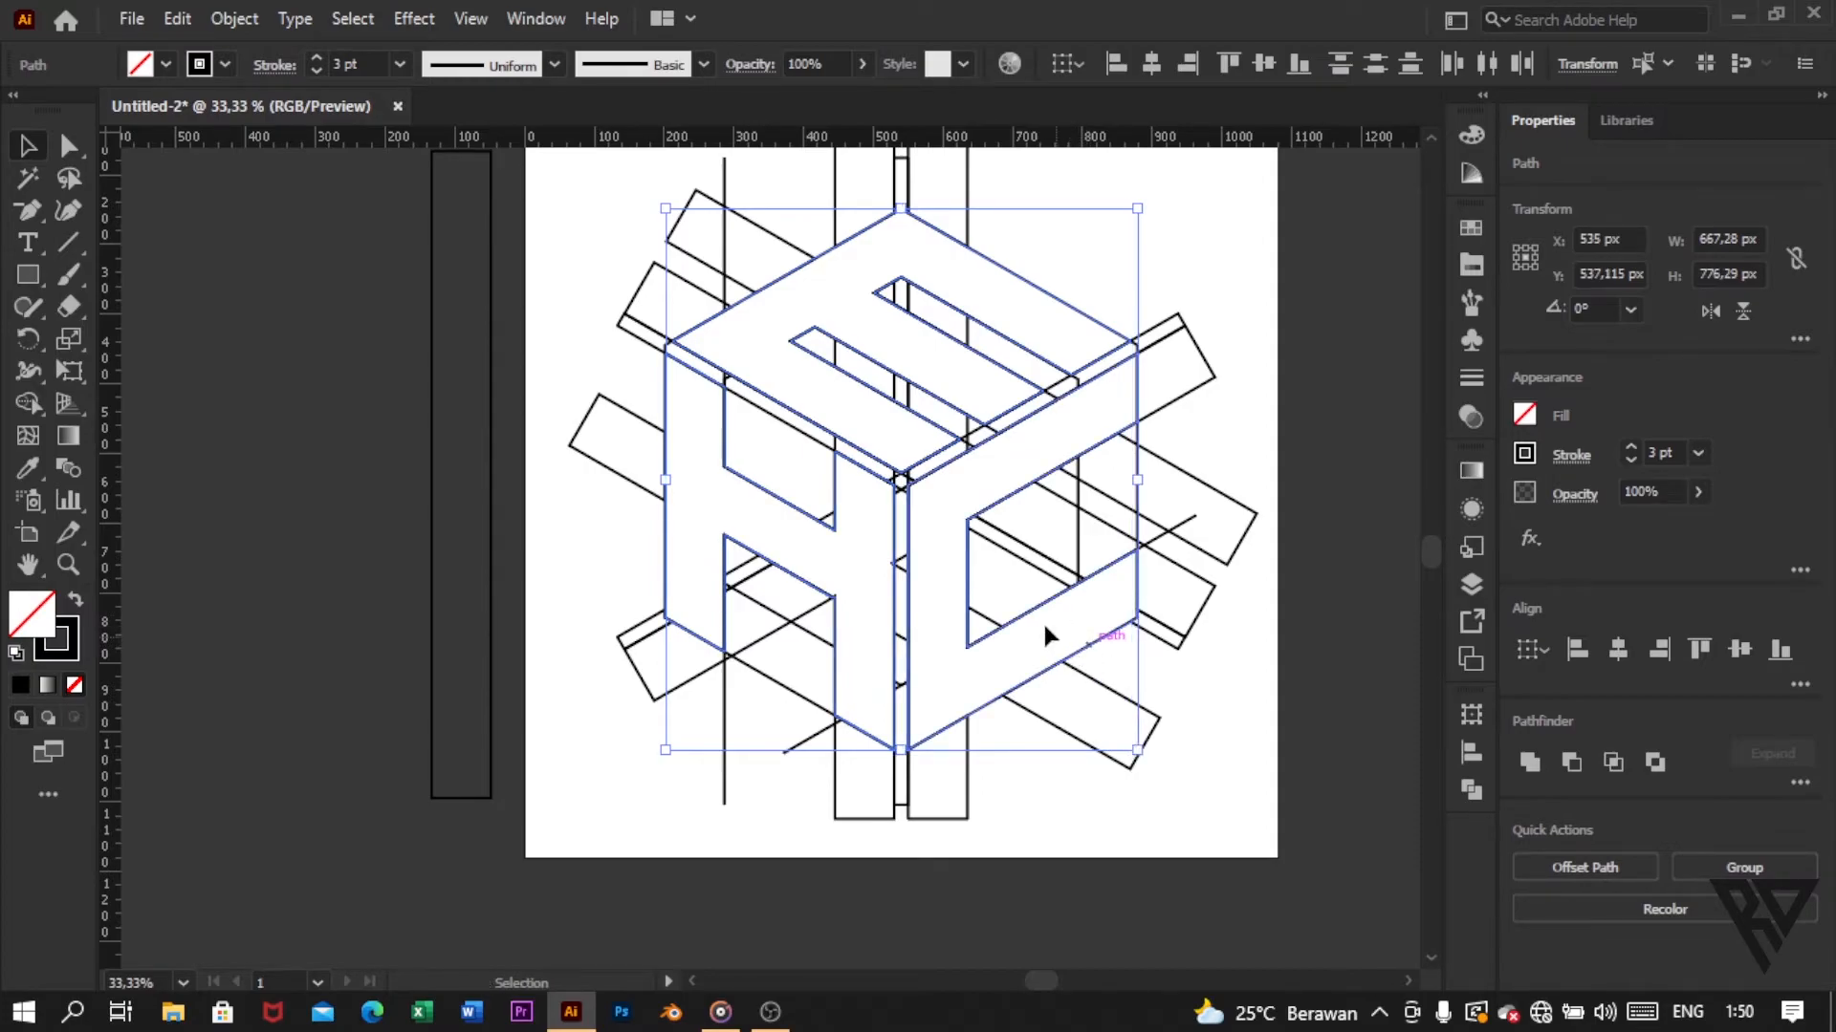
scroll(1044, 623, "up", 2)
scroll(1035, 615, "right", 2)
left_click(232, 19)
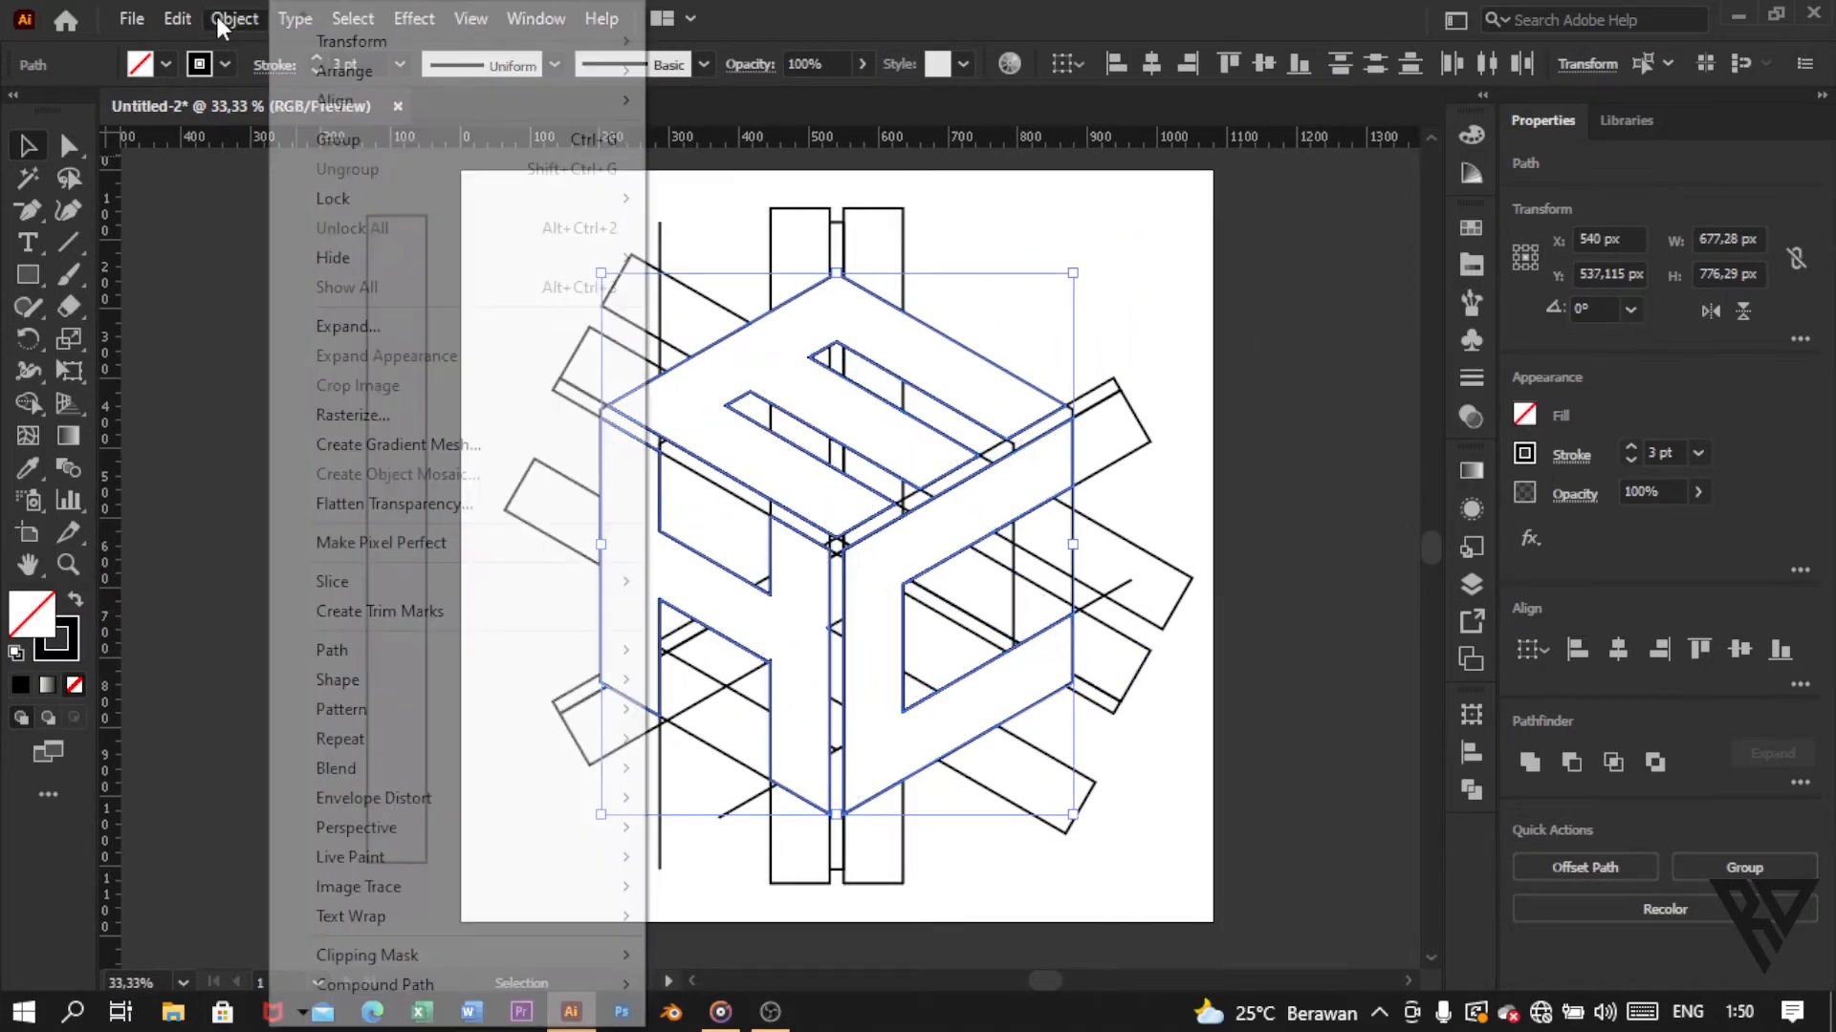
mouse_move(325, 203)
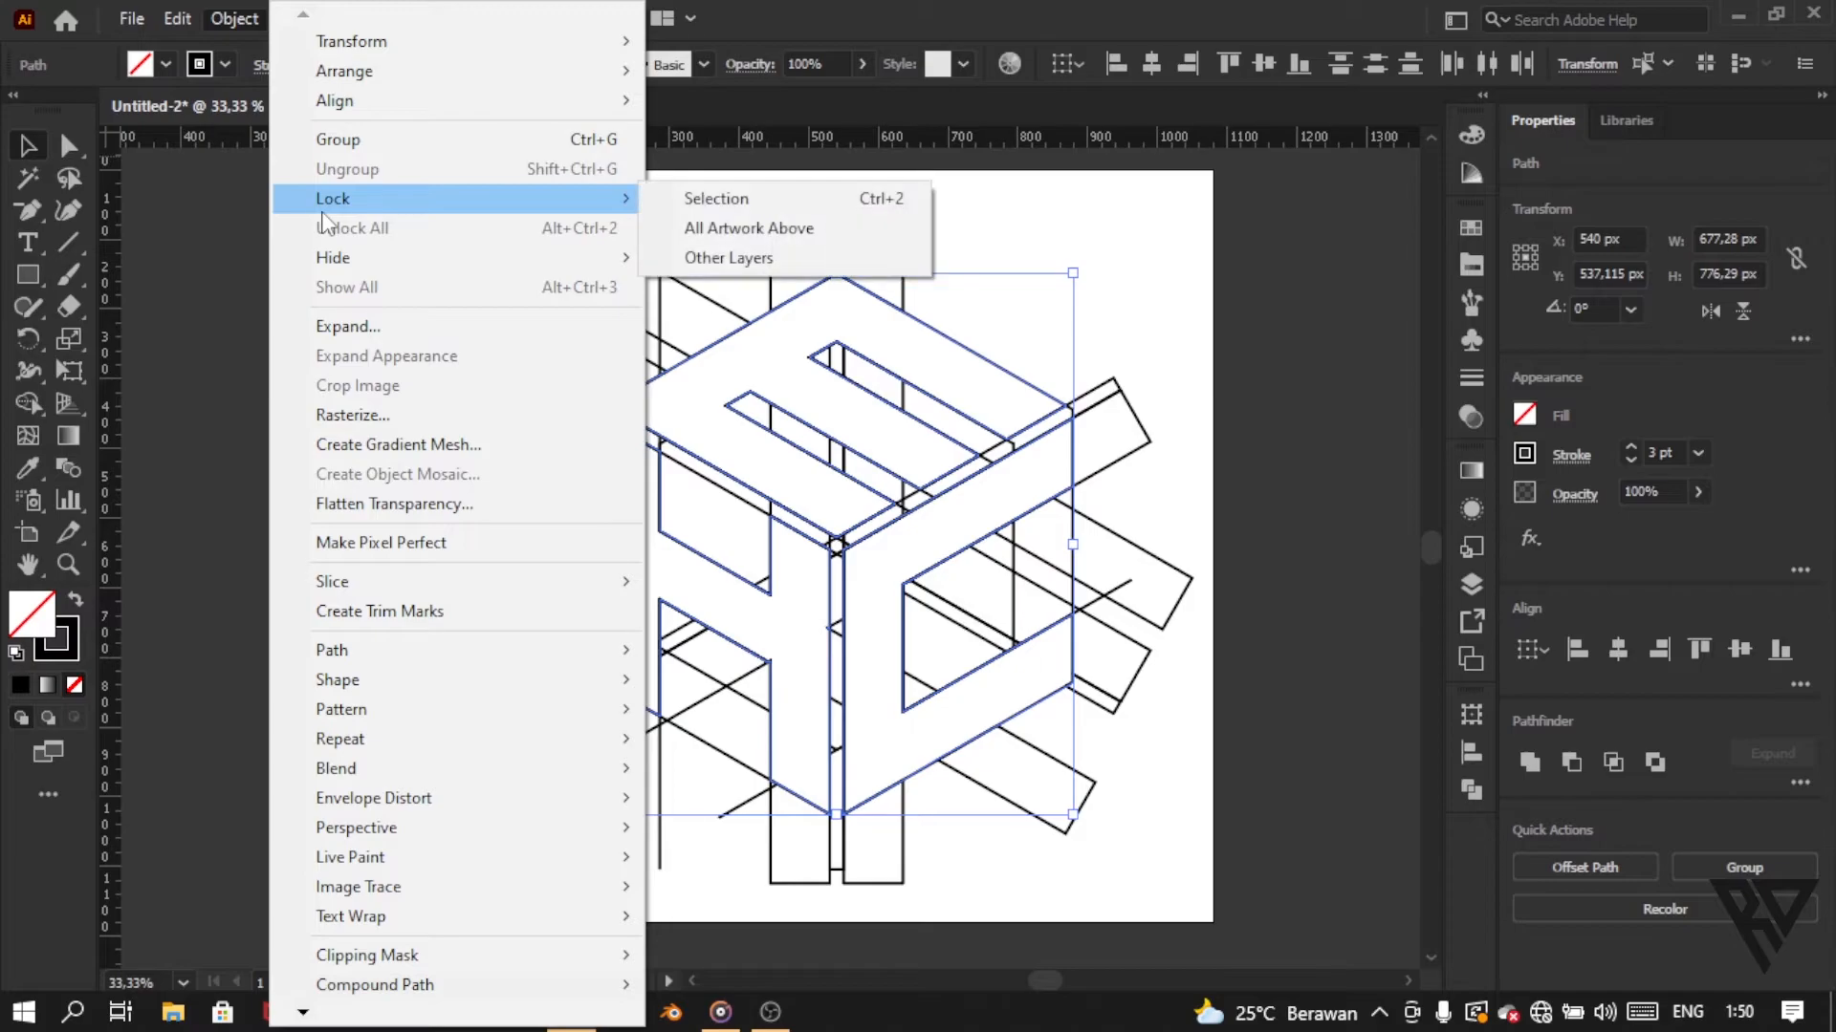
left_click(684, 201)
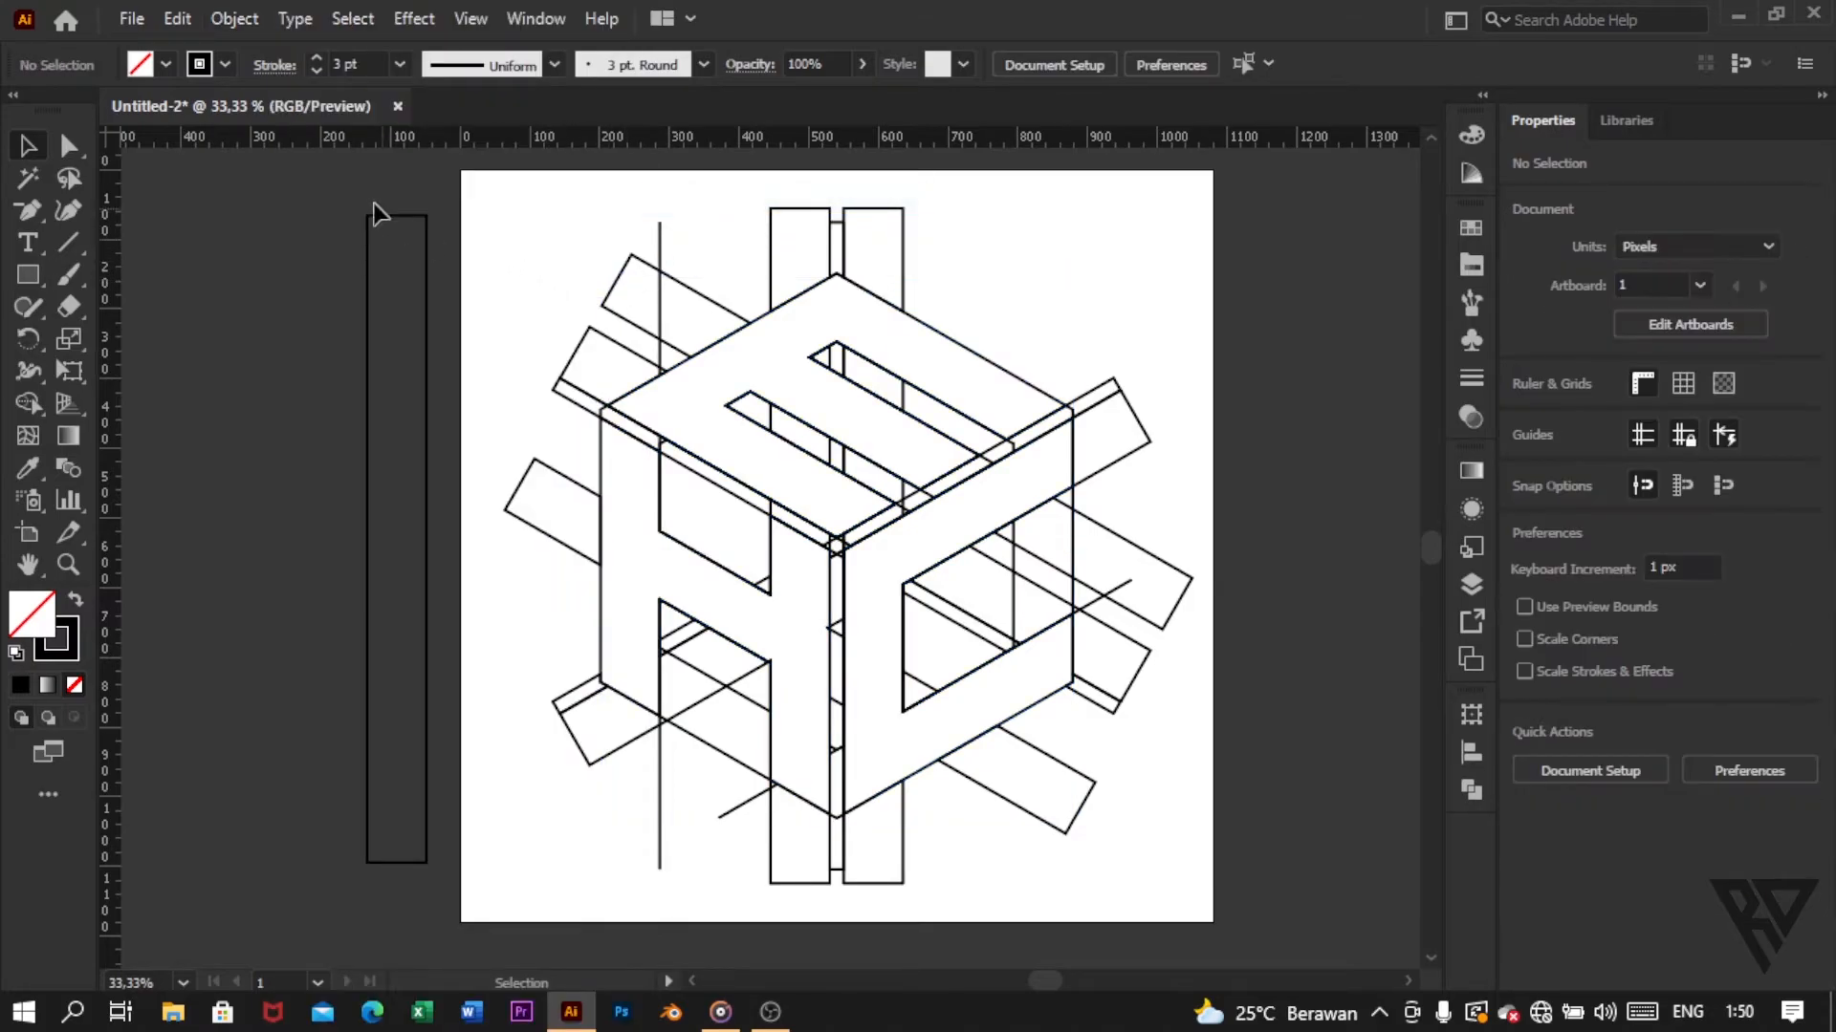
Step: Select all unlocked leftover construction pieces, including the spare bar, and delete them
key("ctrl+a")
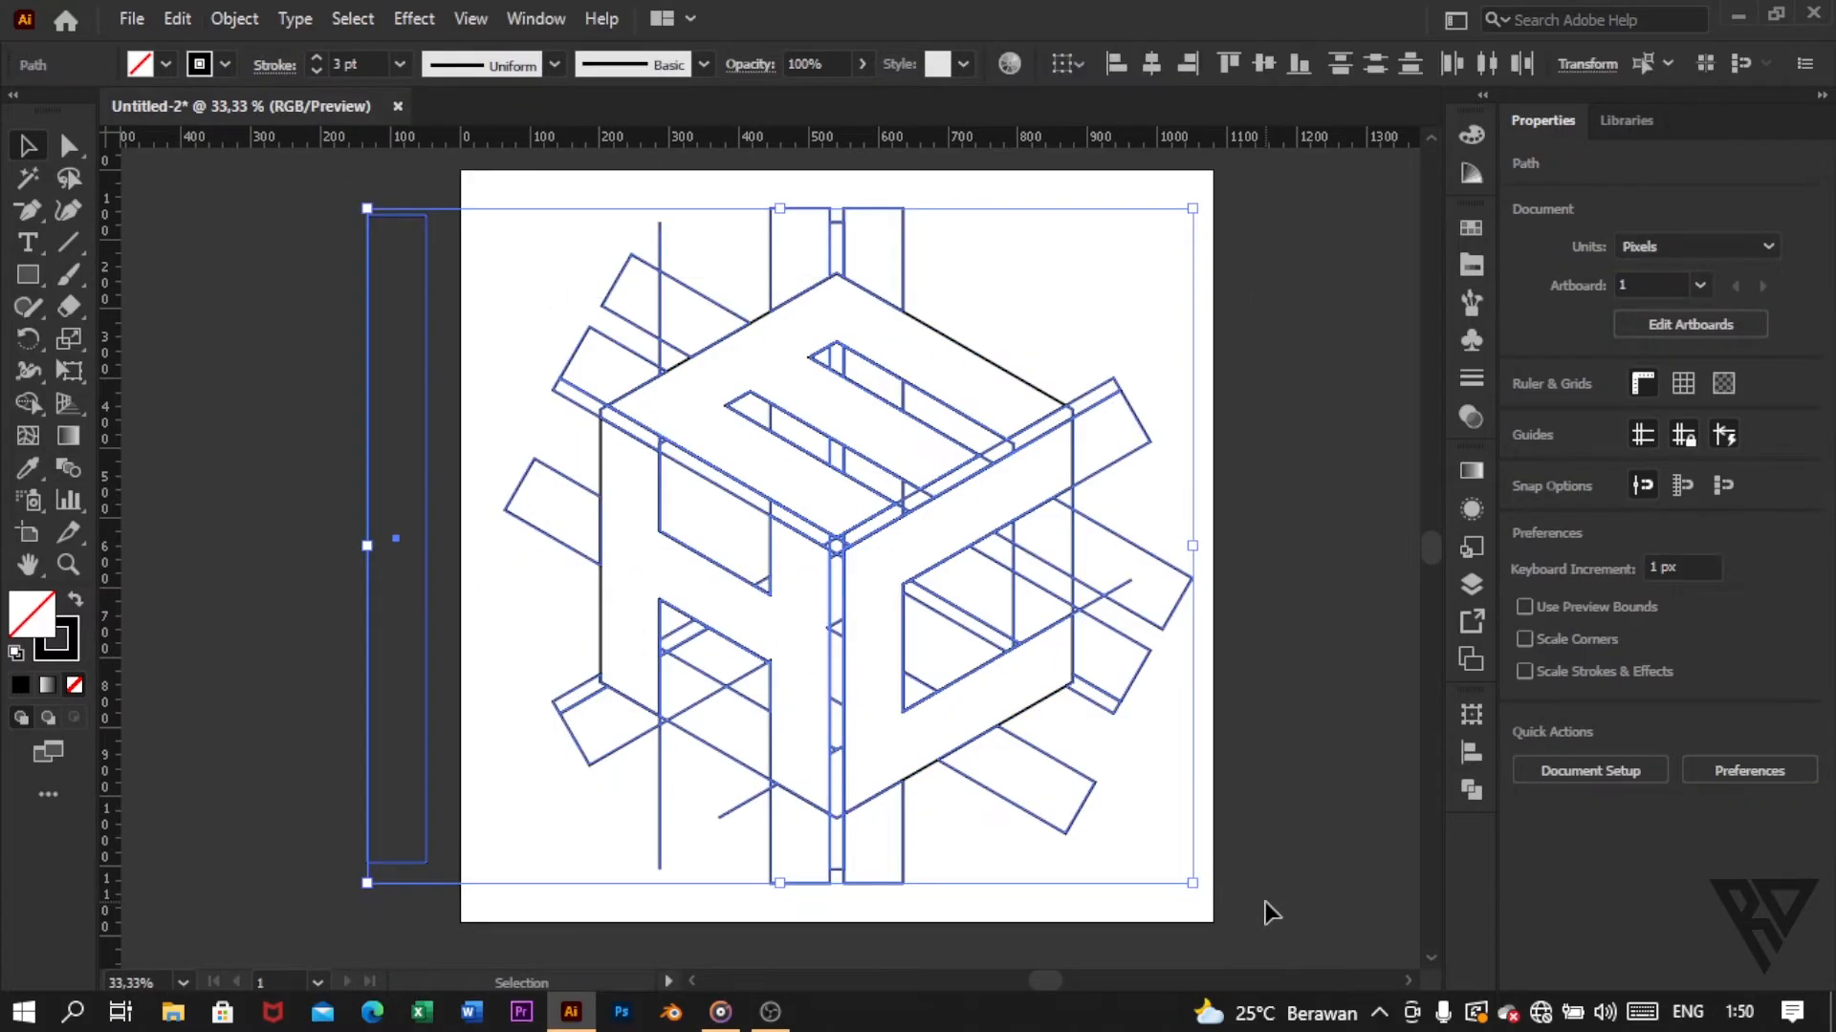
left_click(185, 13)
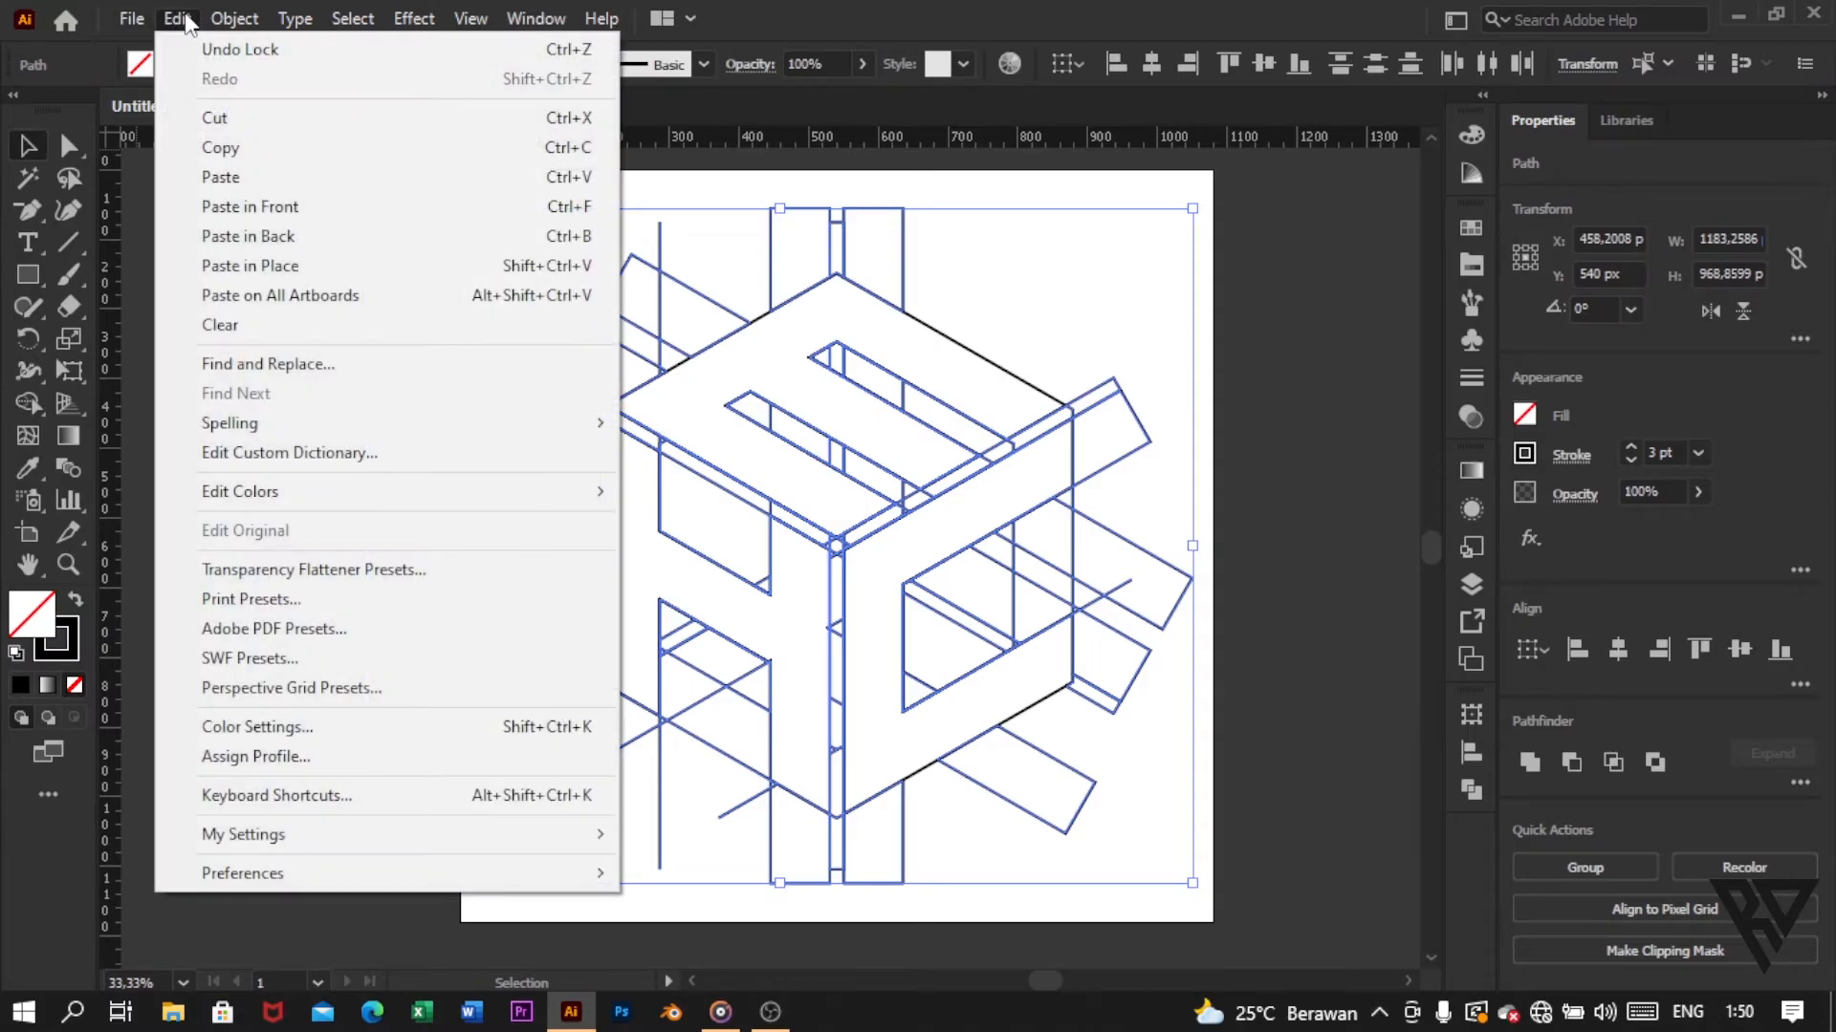
left_click(269, 326)
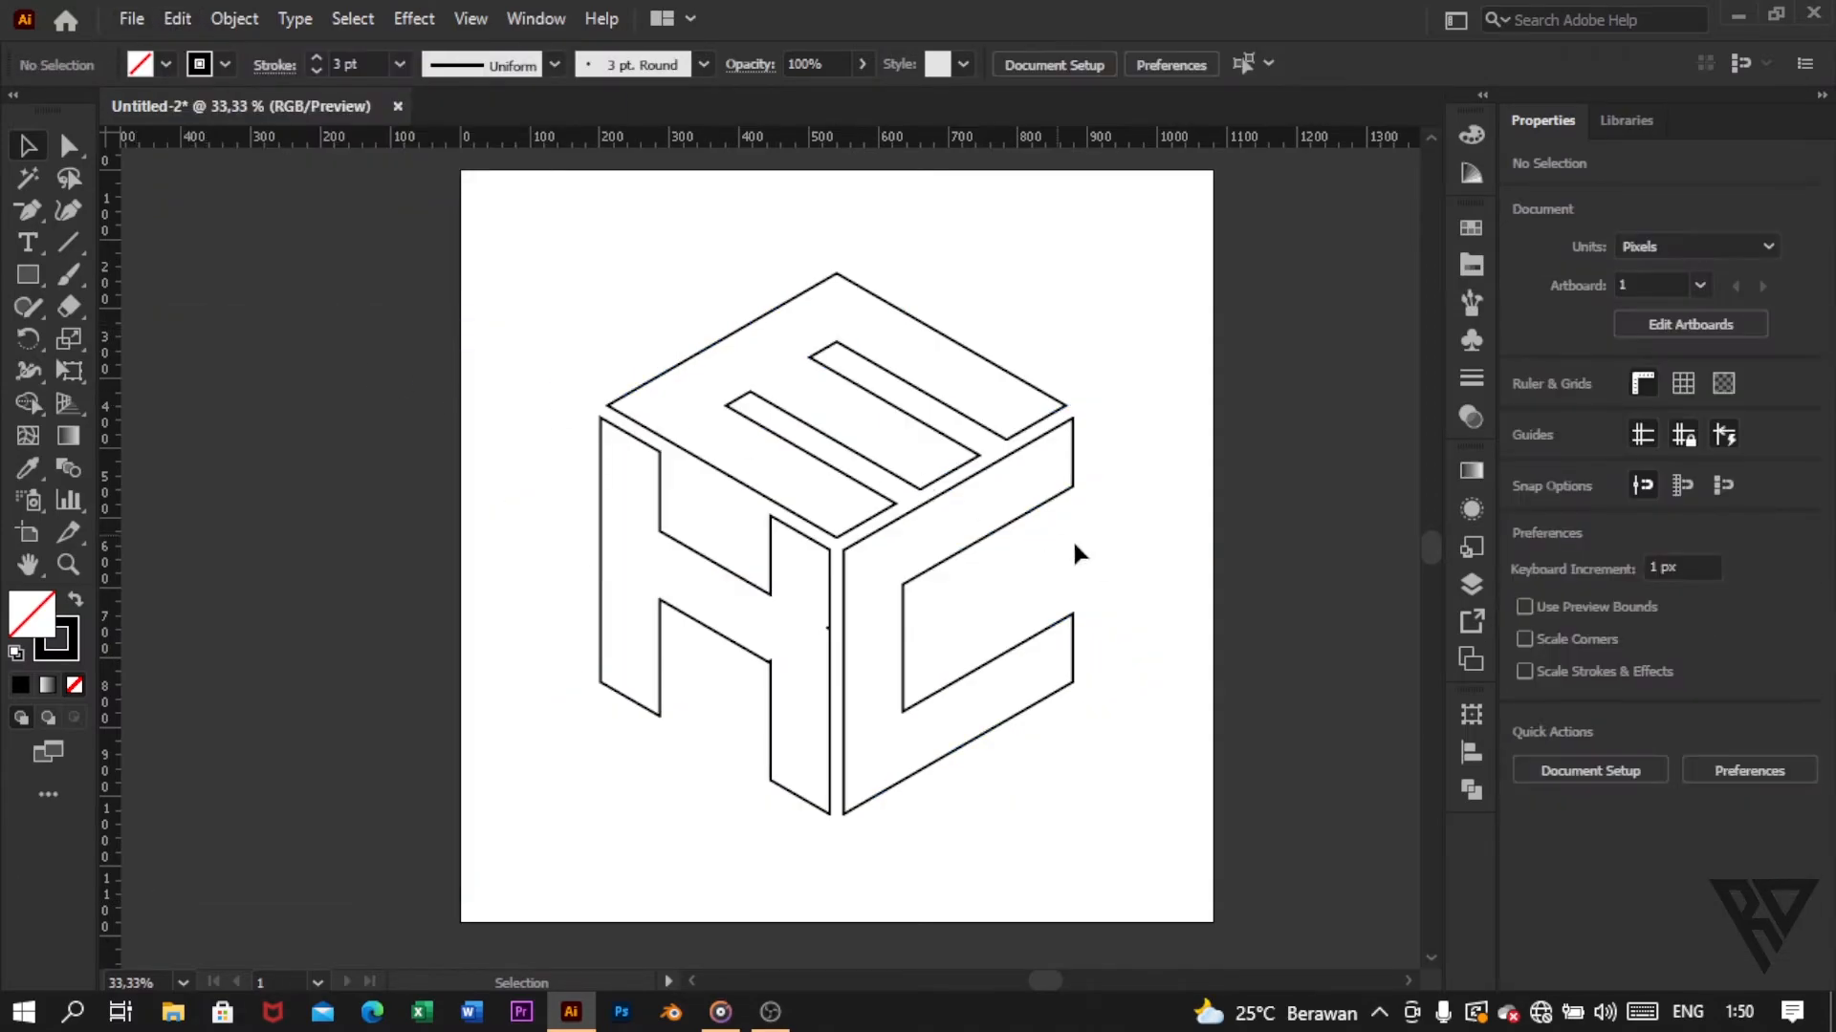
Step: Inspect the notch on the H shape's right edge, and undo the deletion, the lock and the E shape's last merge
scroll(853, 700, "up", 4)
scroll(720, 545, "down", 2)
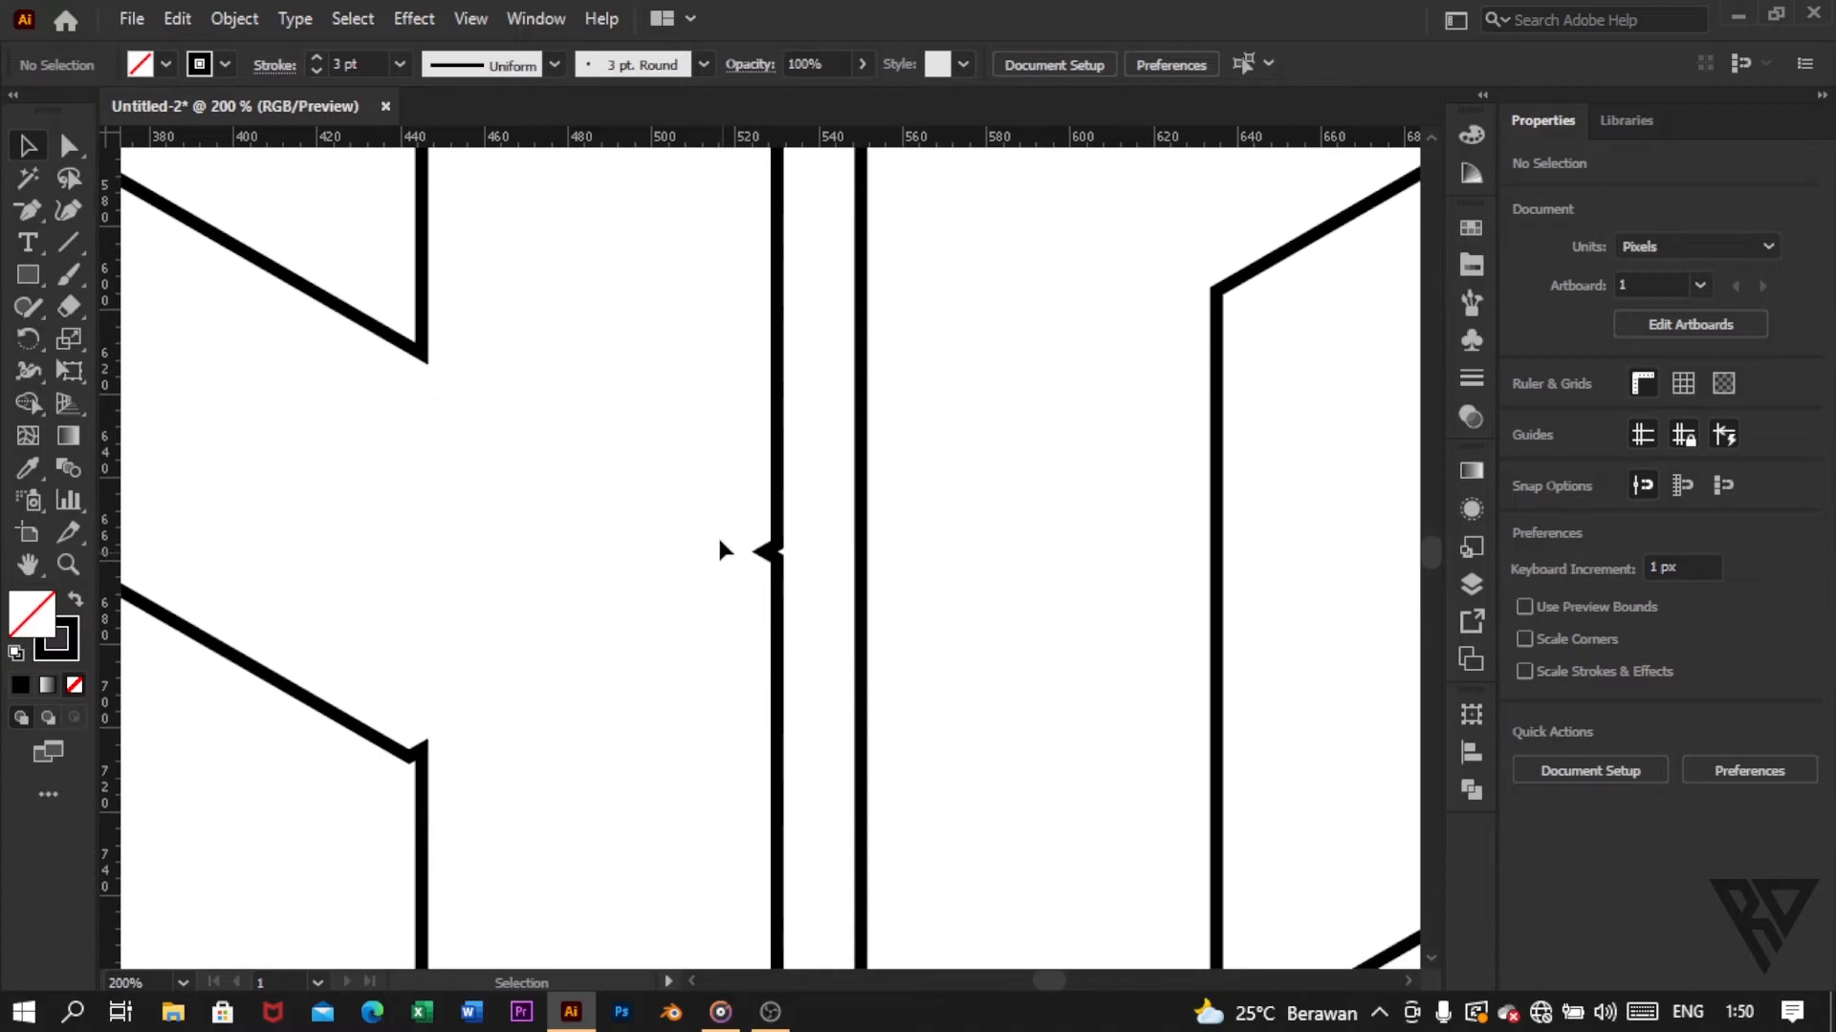
scroll(828, 555, "up", 1)
scroll(807, 535, "down", 2)
scroll(808, 536, "down", 4)
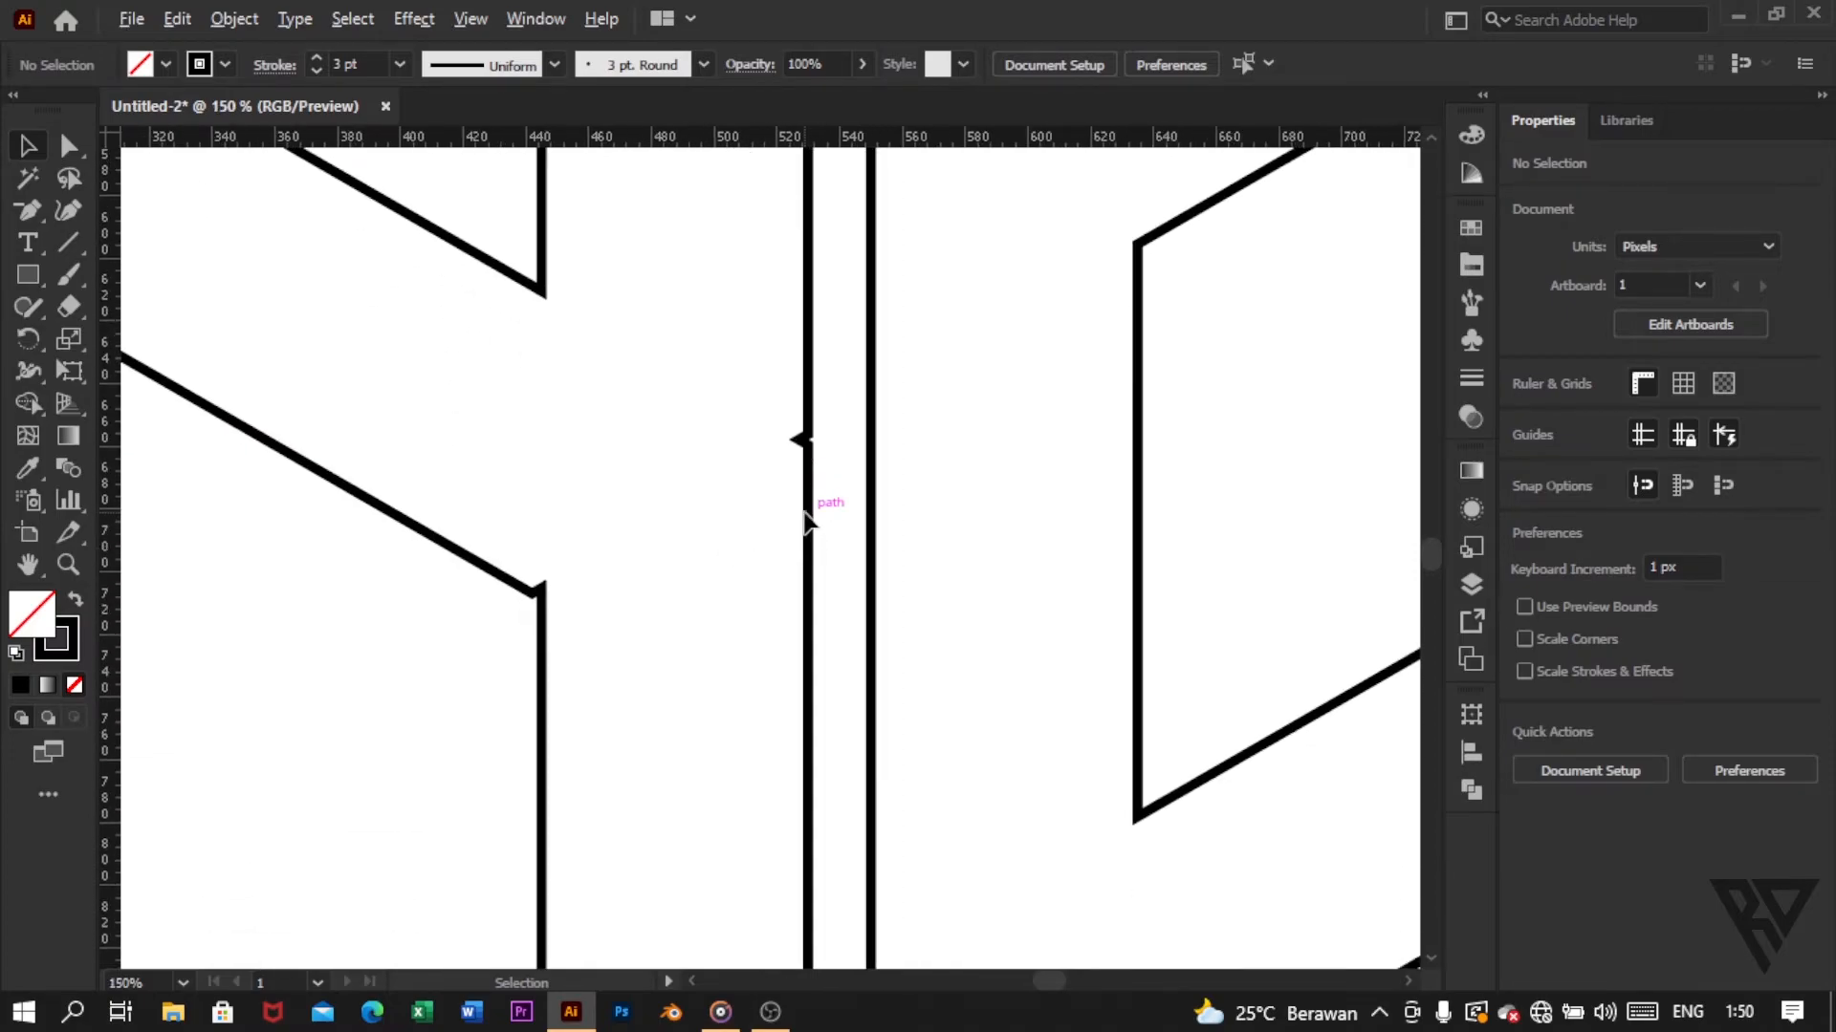
left_click(175, 20)
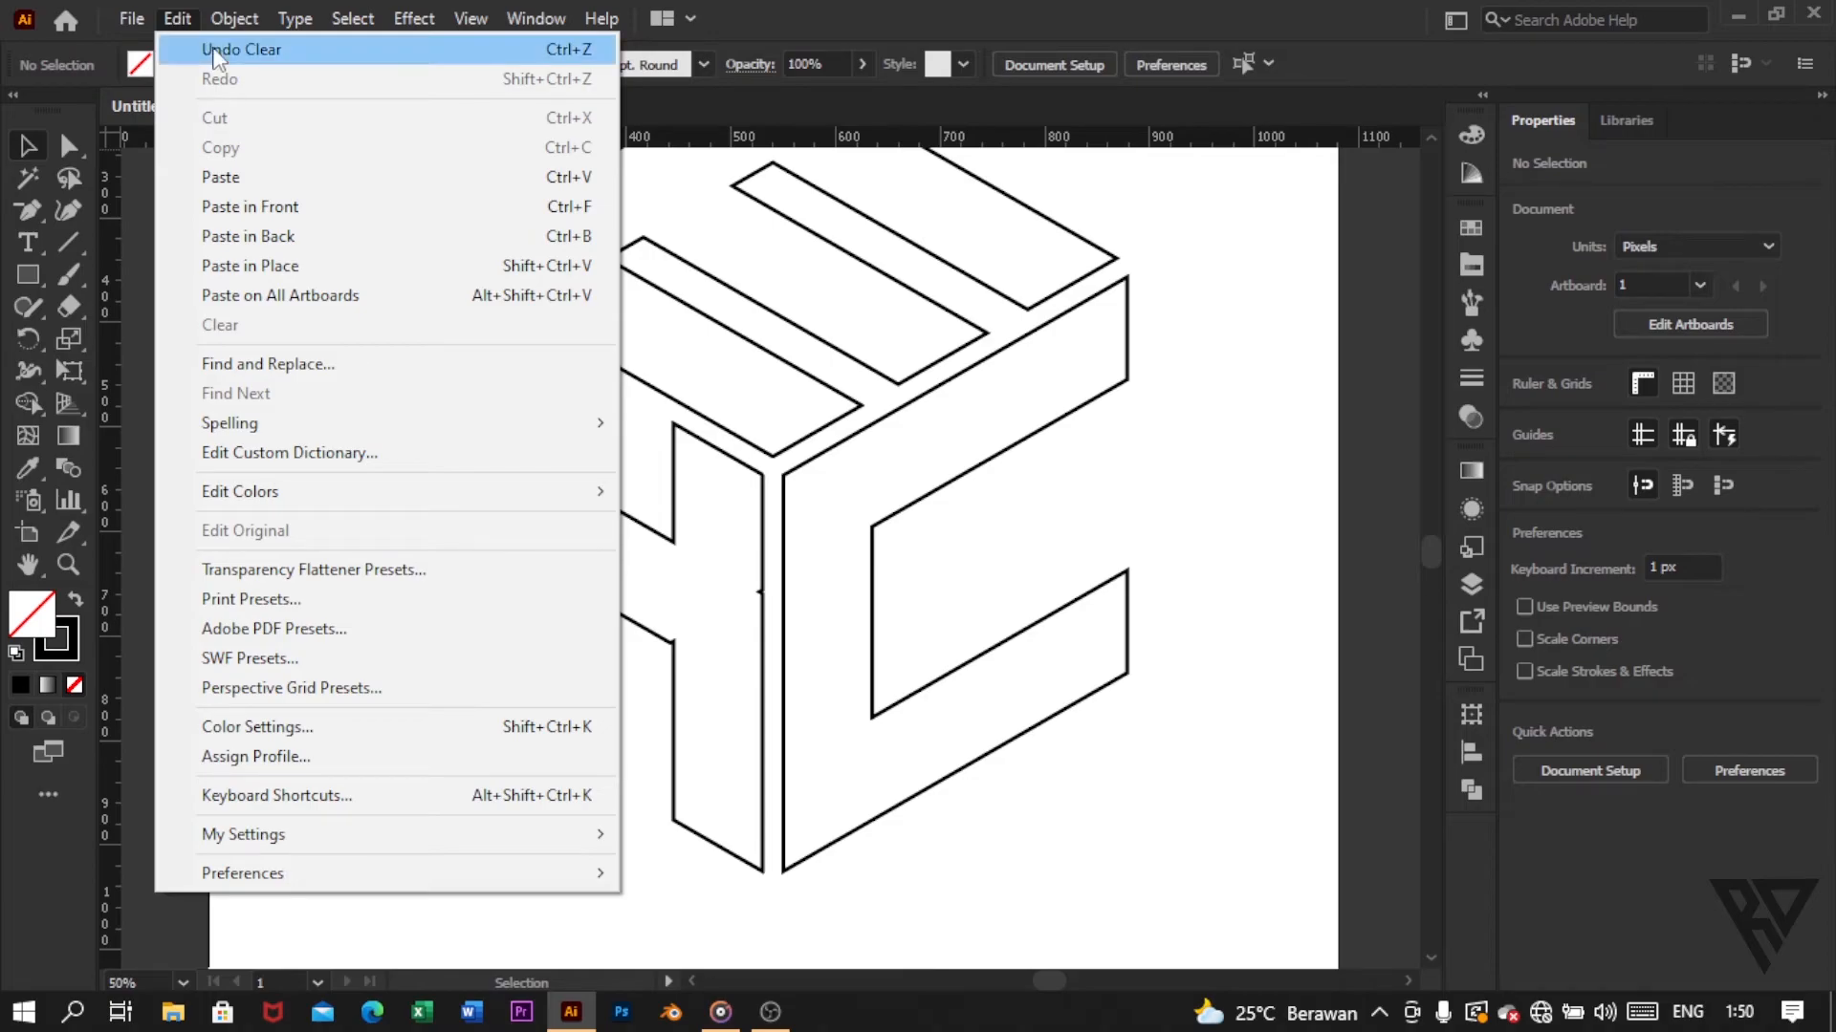
left_click(213, 49)
left_click(177, 19)
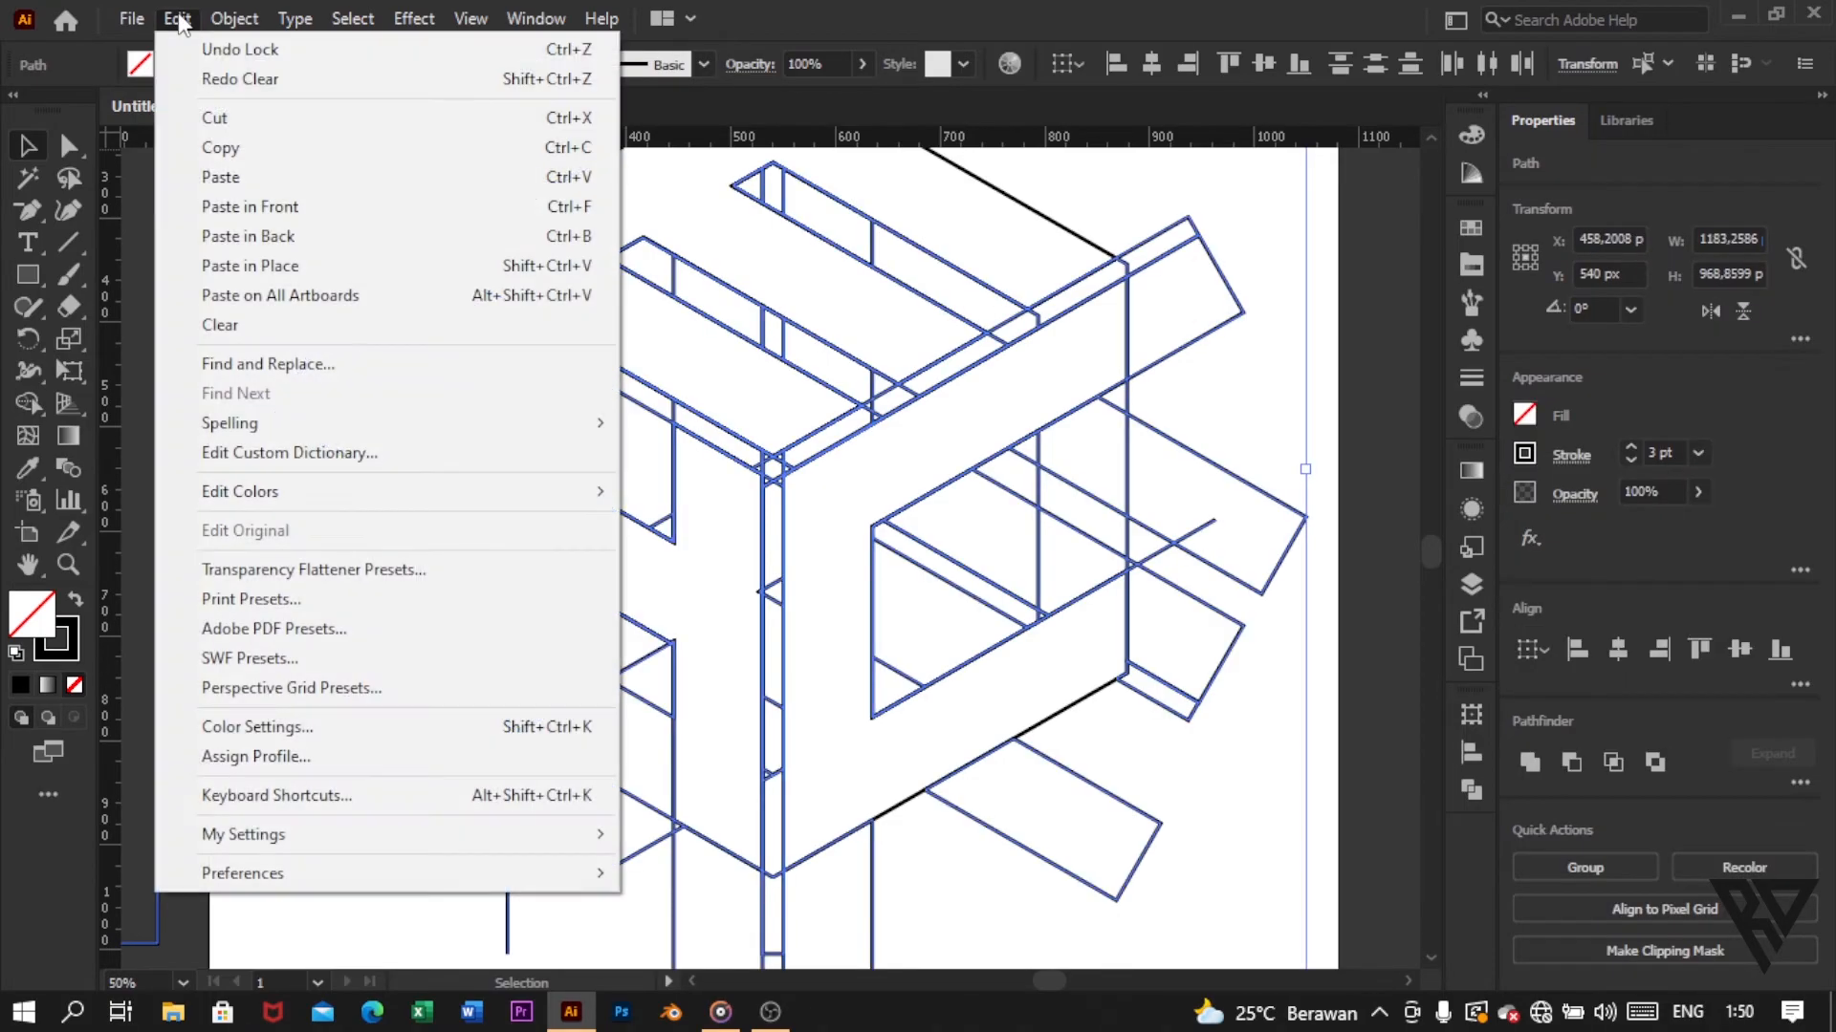
left_click(235, 55)
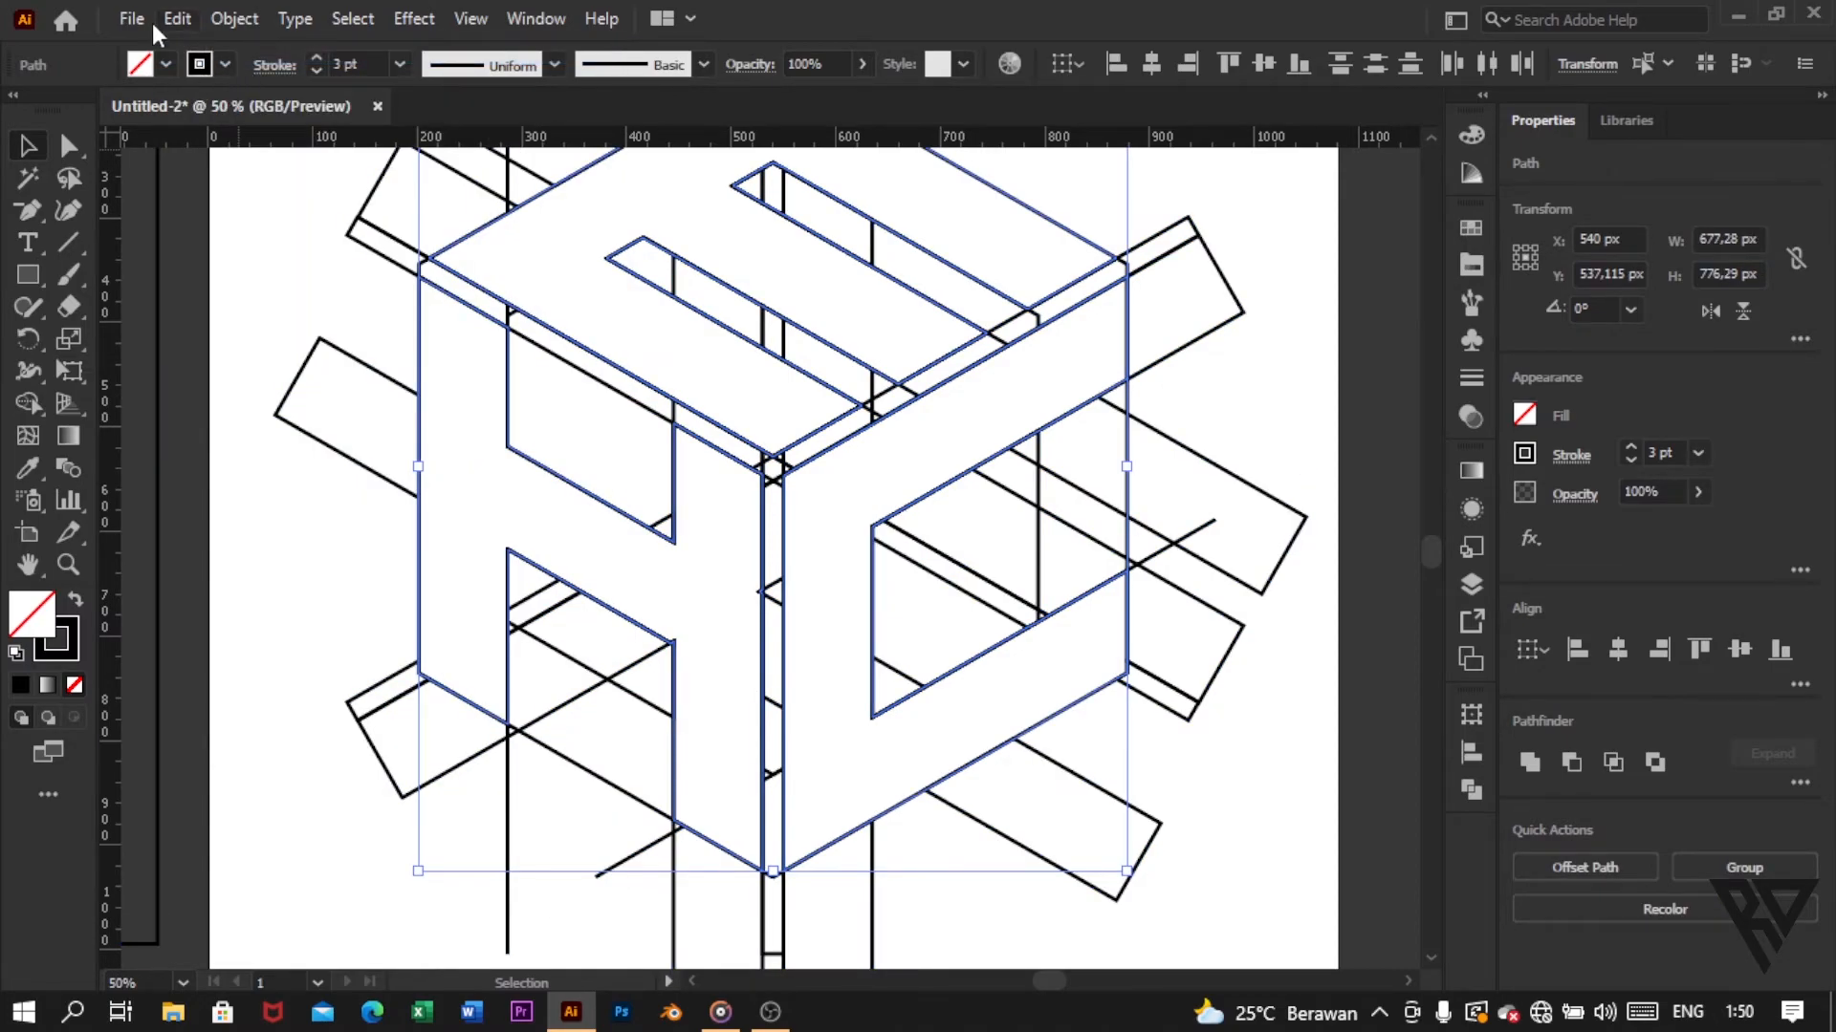
left_click(166, 17)
left_click(208, 54)
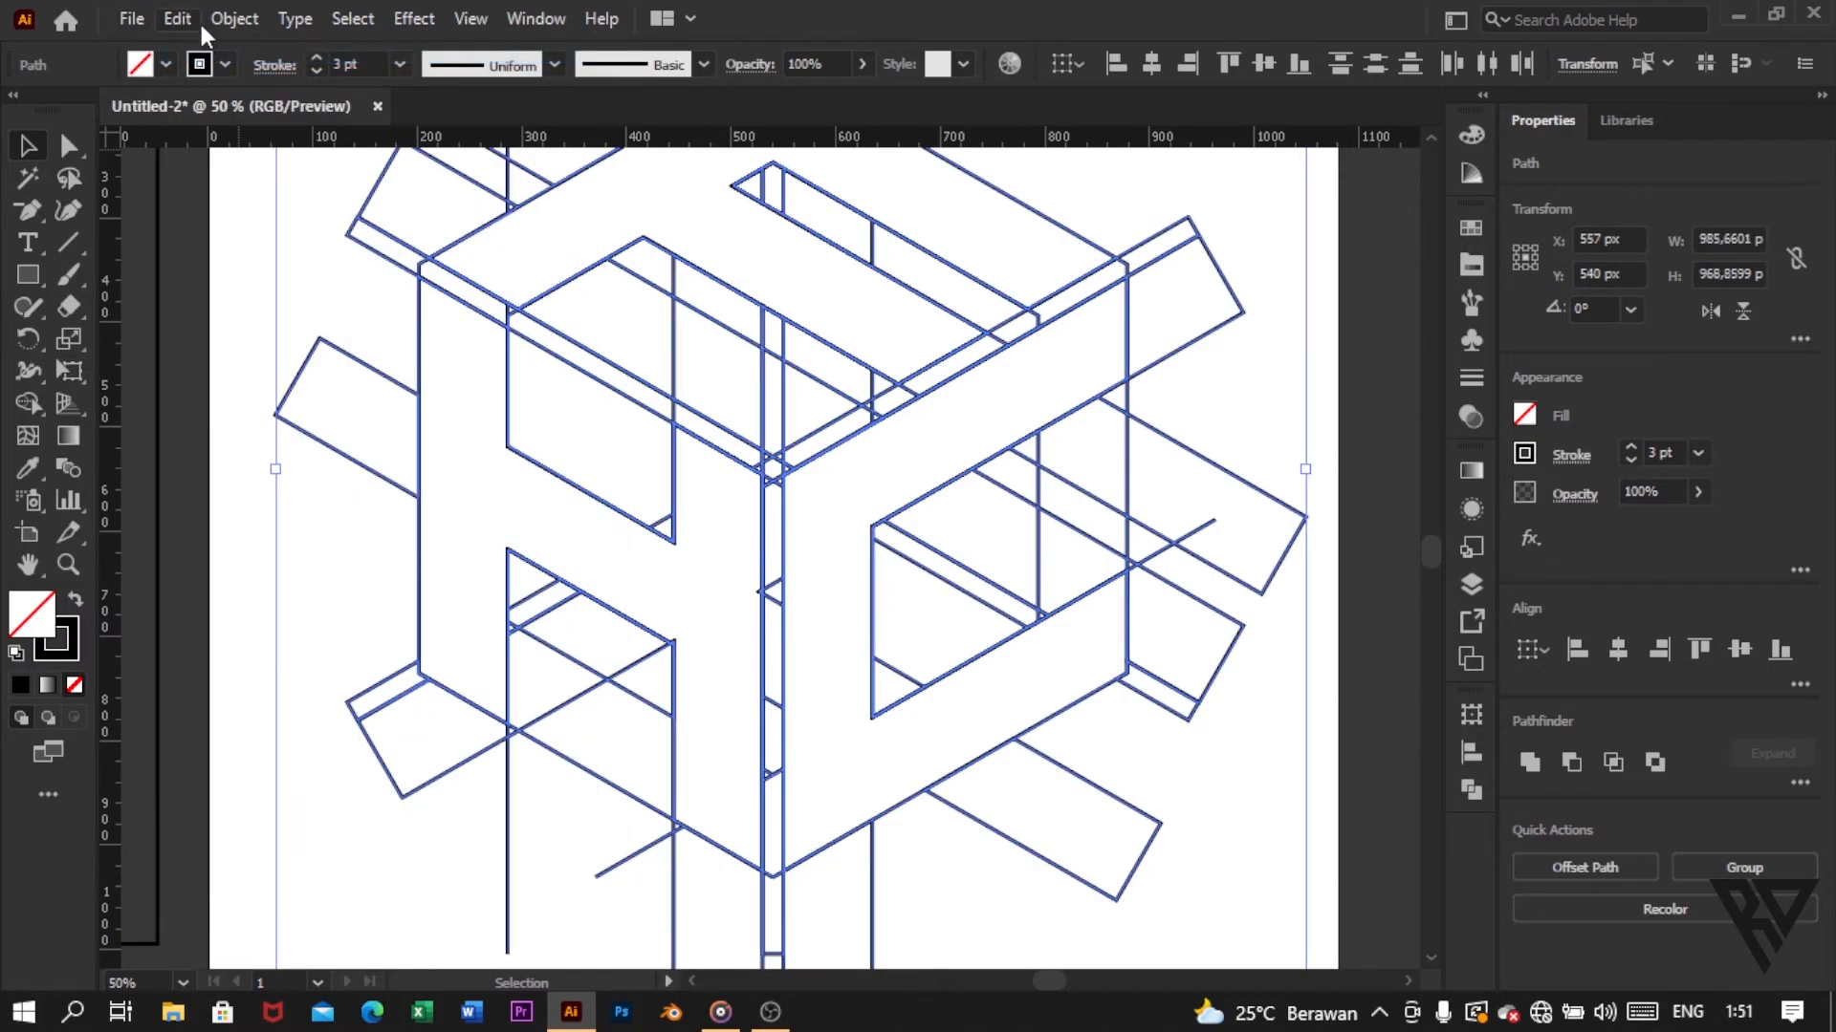
Step: Merge the top face's lower-left arm regions into the E shape with Shape Builder
scroll(612, 411, "down", 1)
scroll(737, 505, "up", 3)
scroll(762, 626, "up", 2)
scroll(767, 628, "up", 4)
scroll(771, 631, "down", 2)
scroll(760, 606, "down", 1)
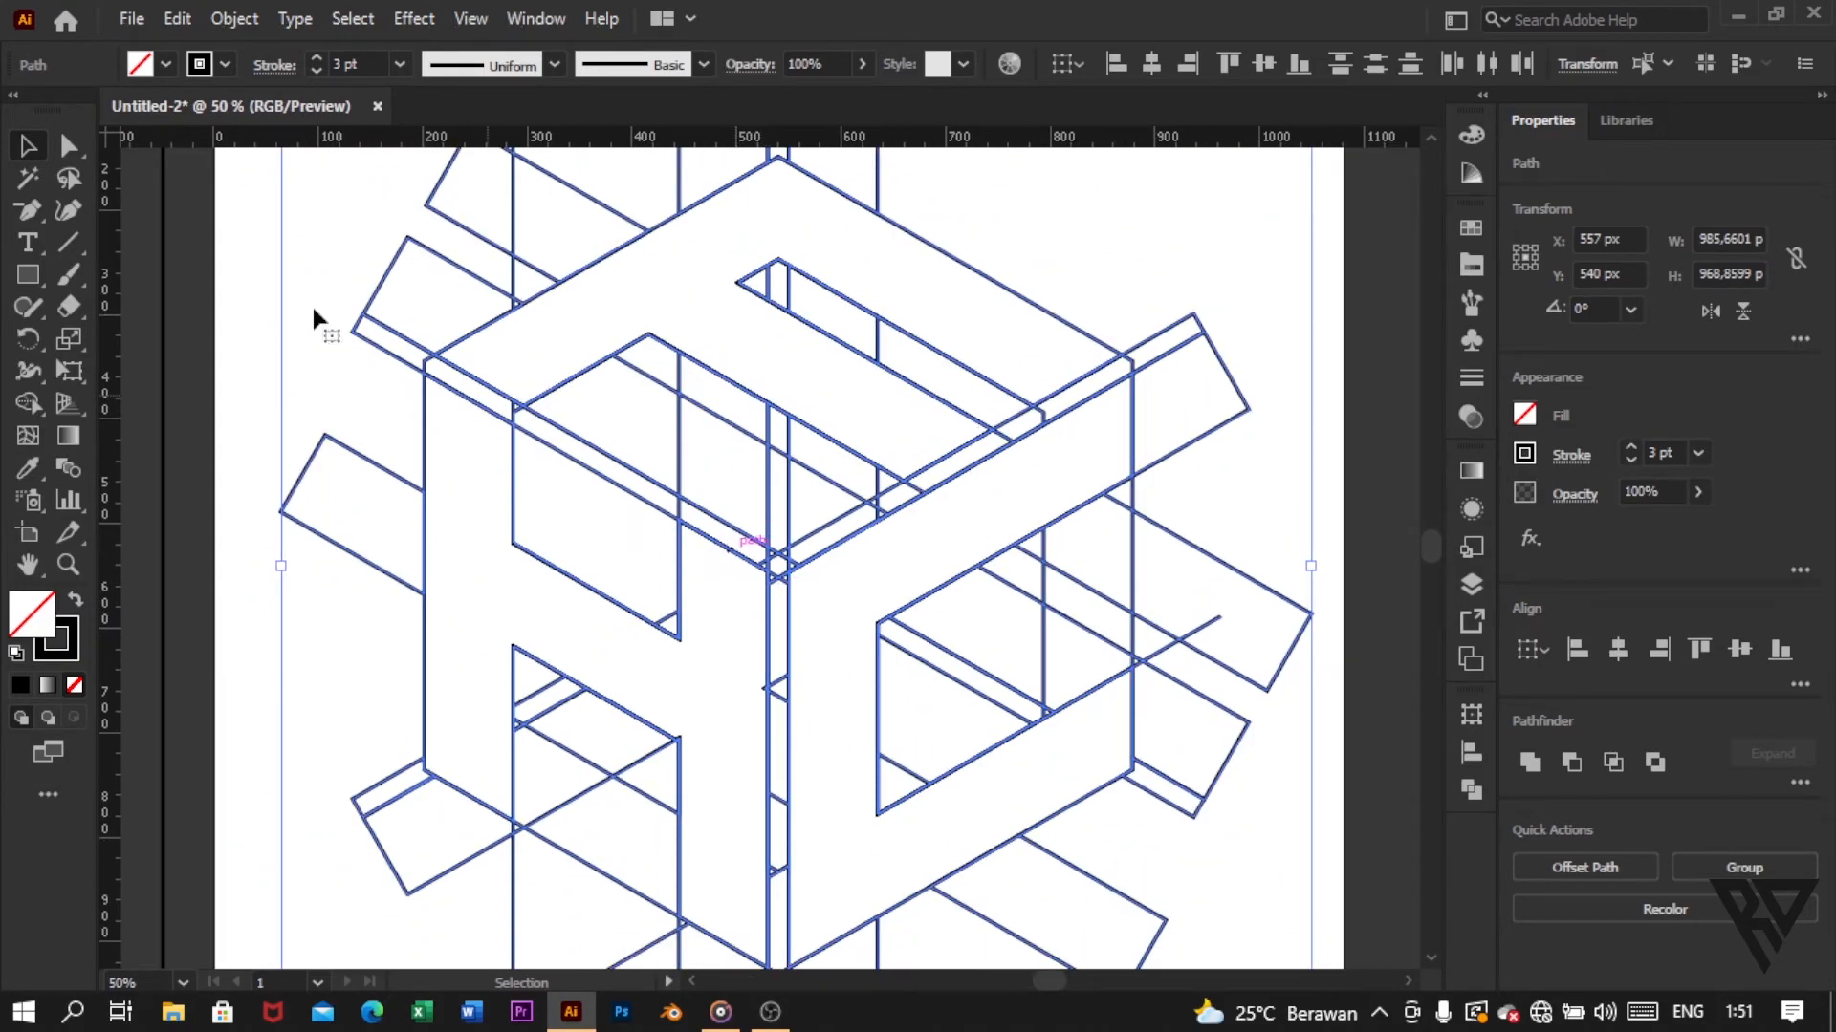
left_click_drag(29, 403, 157, 407)
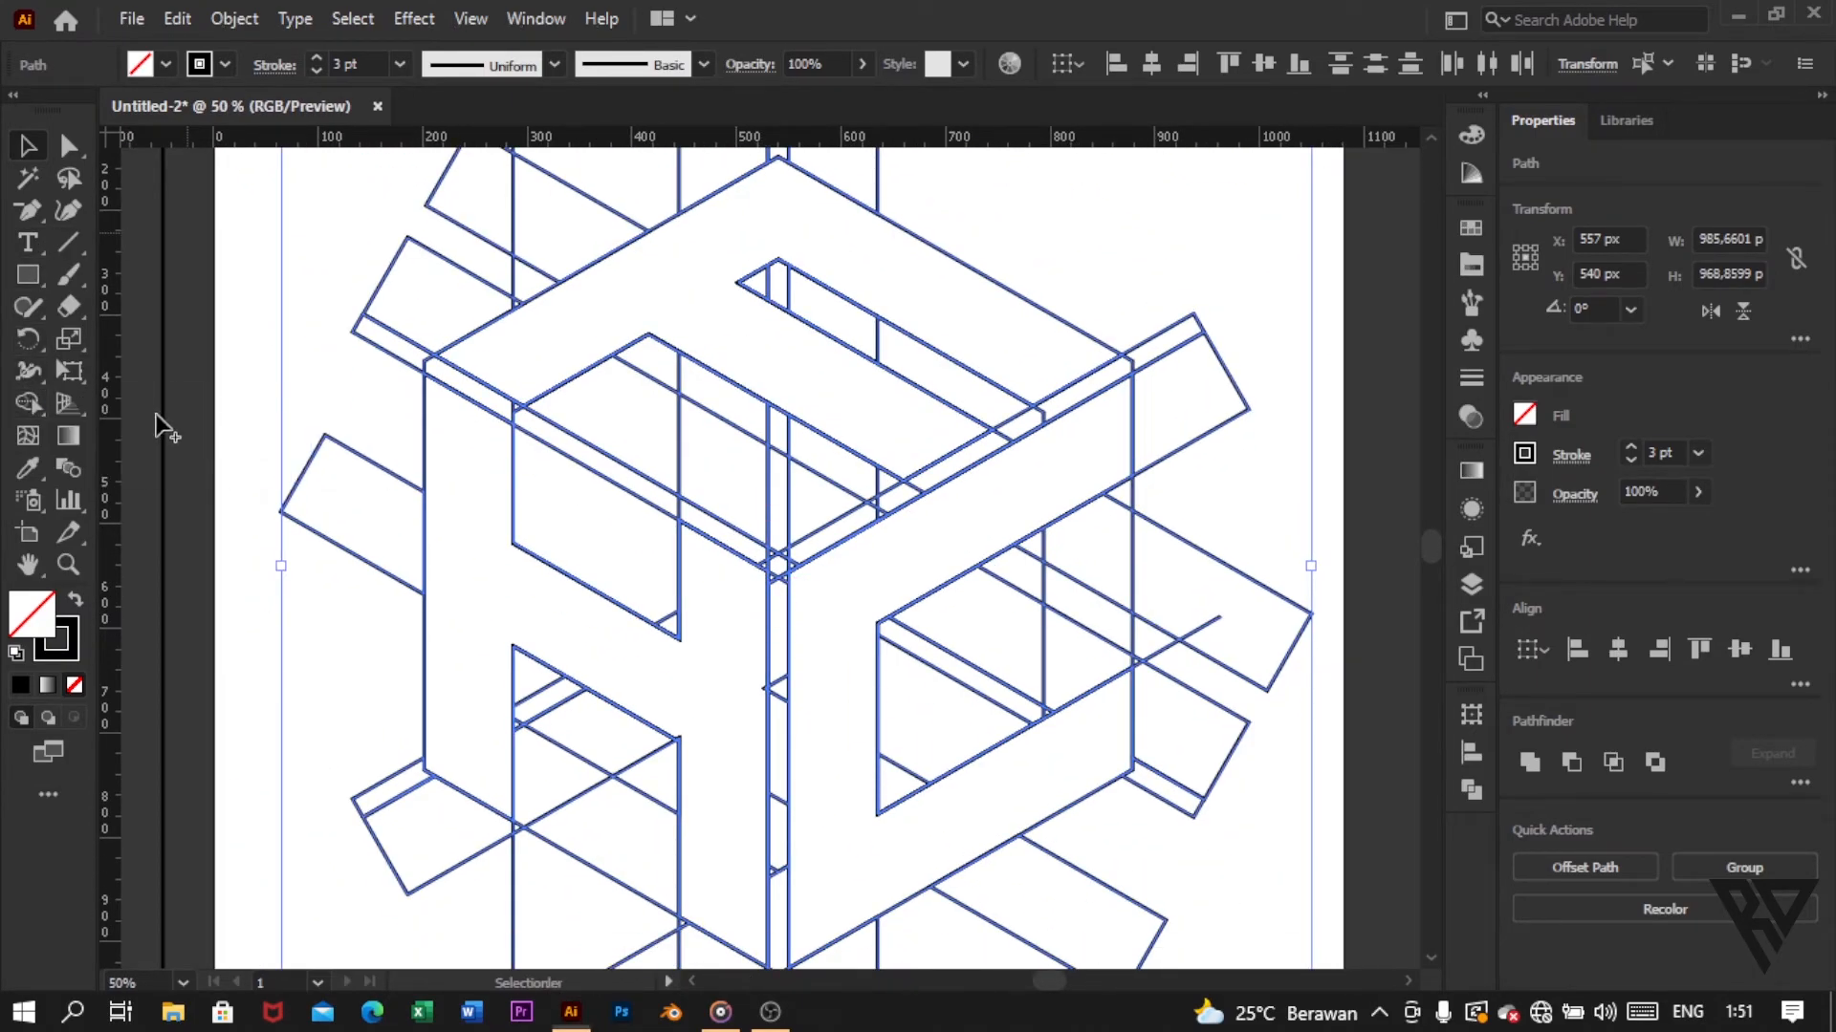
mouse_move(522, 359)
left_mouse_down()
mouse_move(754, 508)
mouse_move(822, 497)
left_mouse_up()
Step: Merge the small slivers at the H shape's right-edge notch and lower inner corner into the H with Shape Builder
scroll(806, 404, "up", 4)
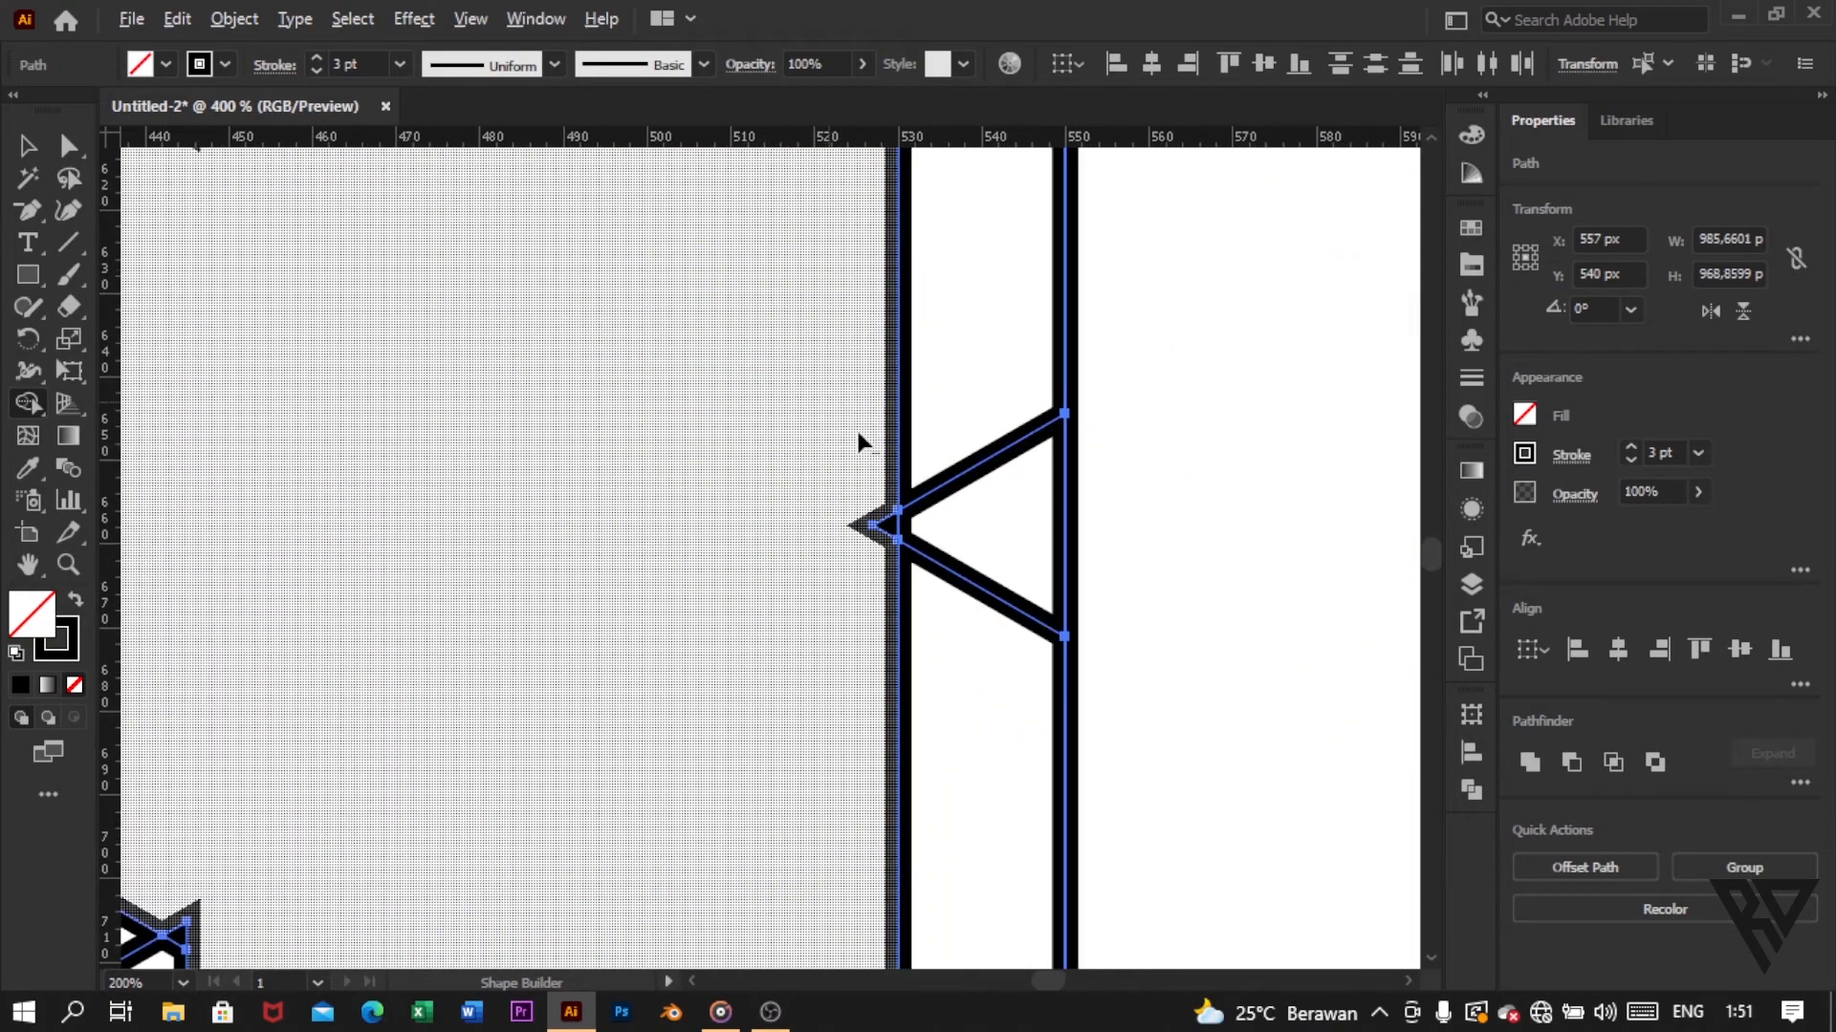
scroll(849, 492, "down", 5)
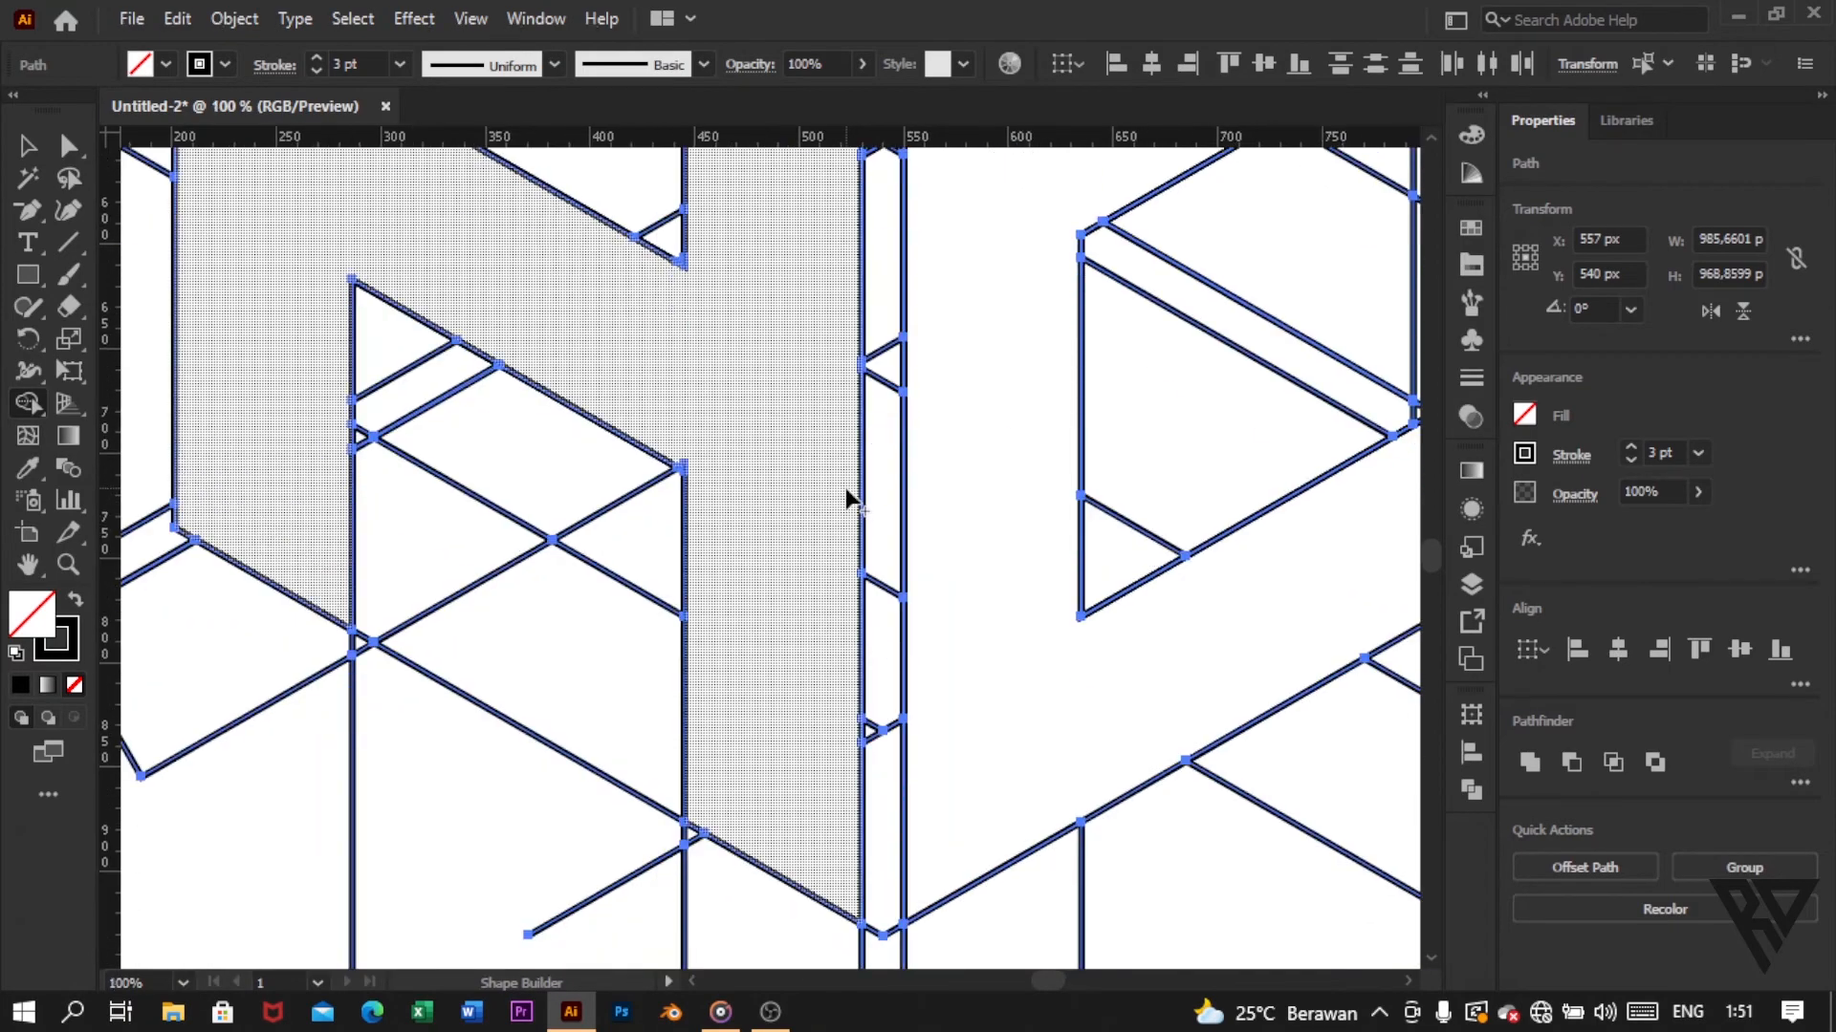
scroll(728, 382, "up", 5)
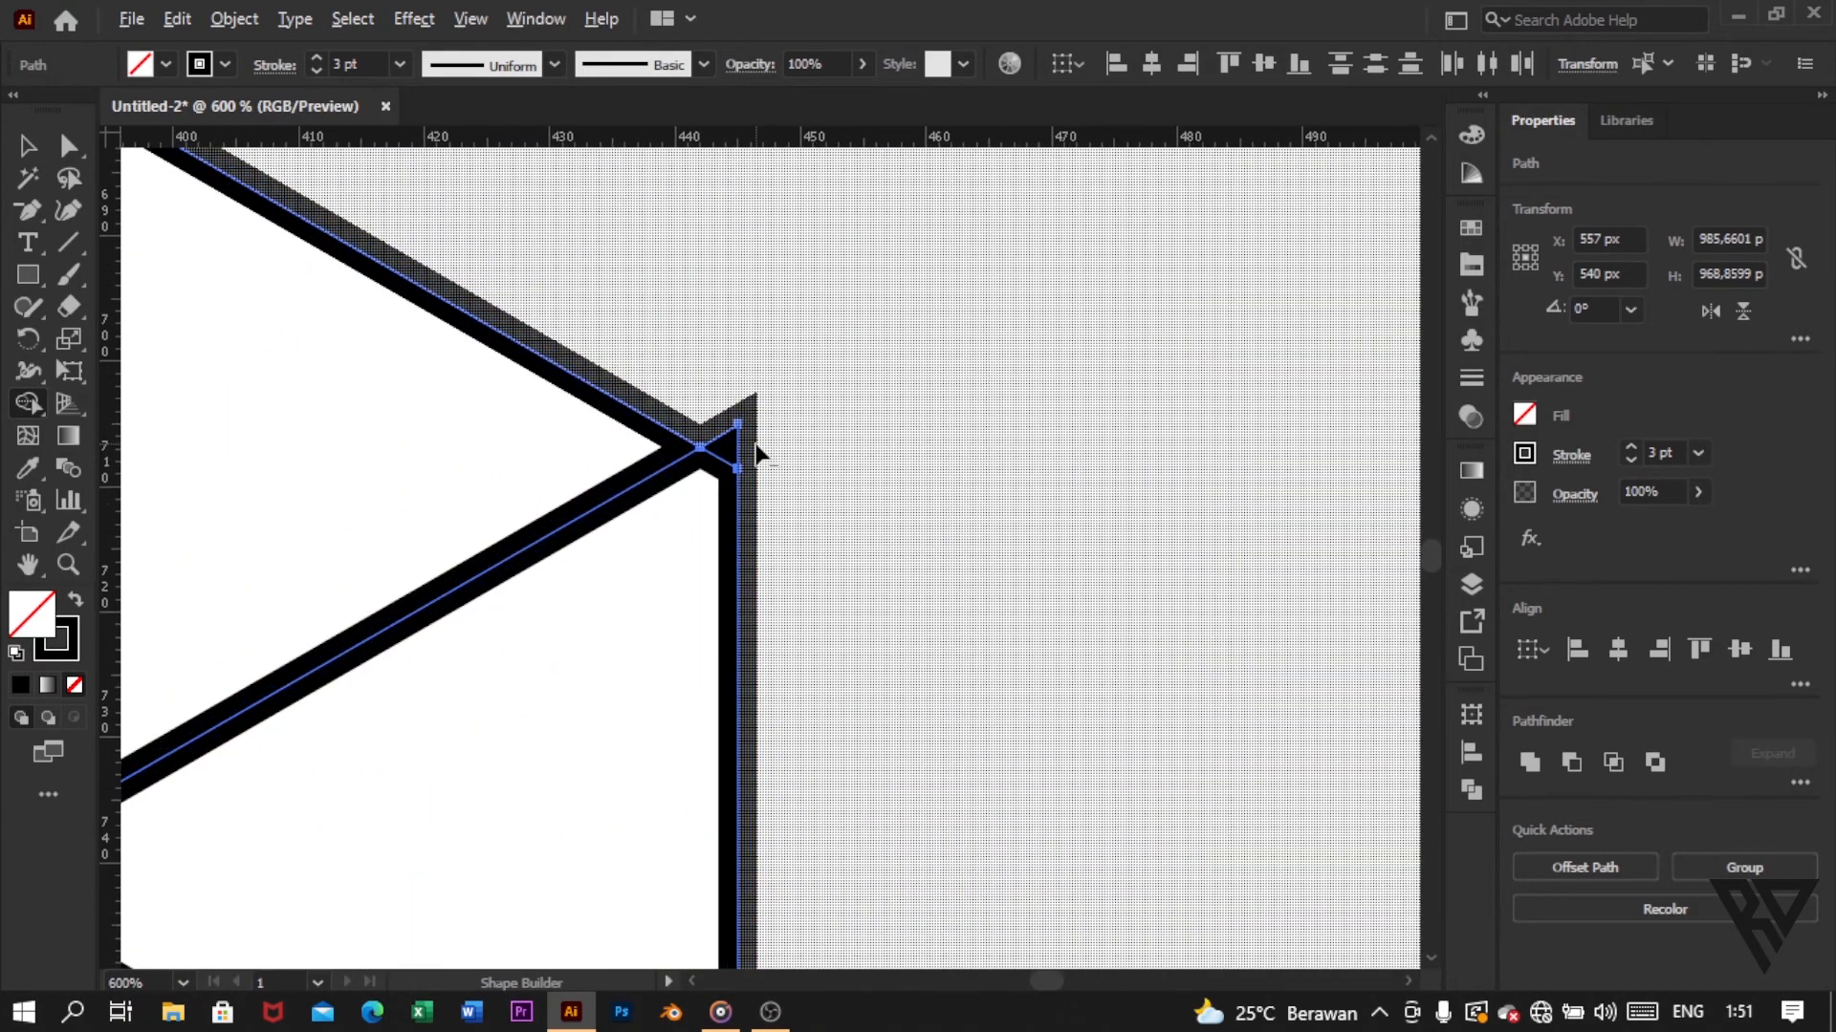
scroll(743, 459, "down", 7)
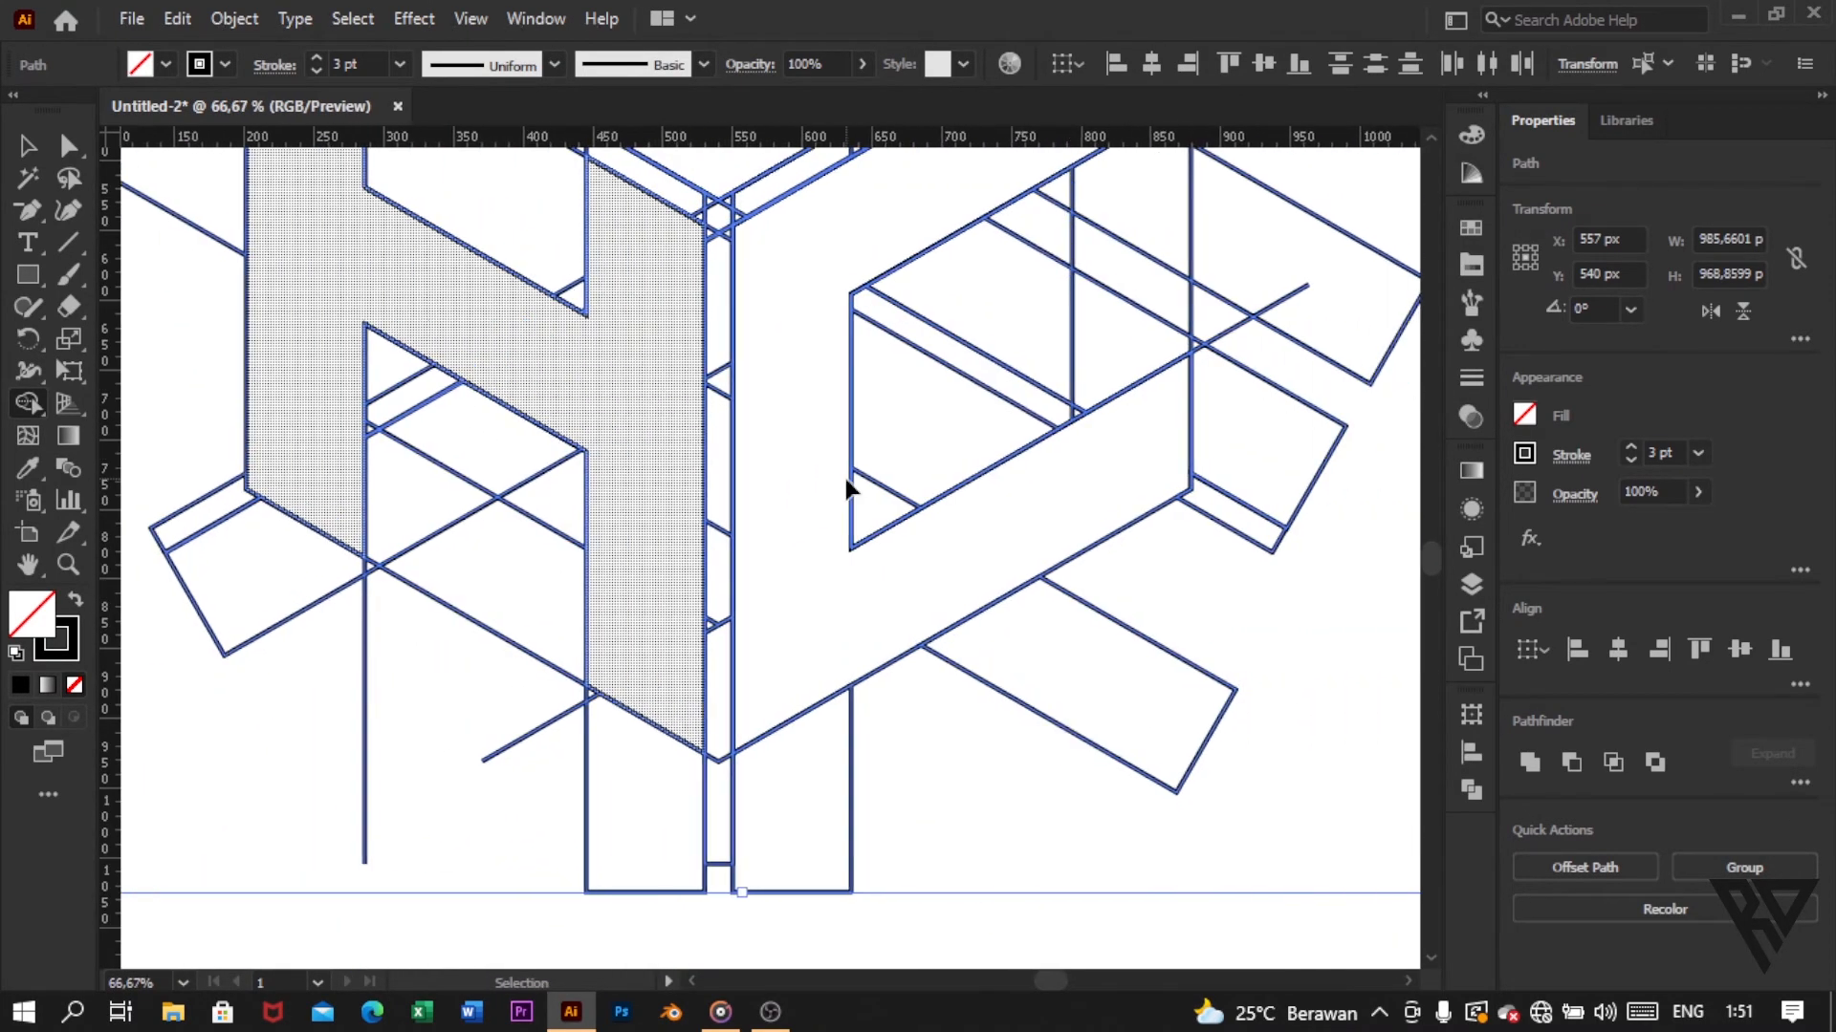
scroll(850, 488, "down", 2)
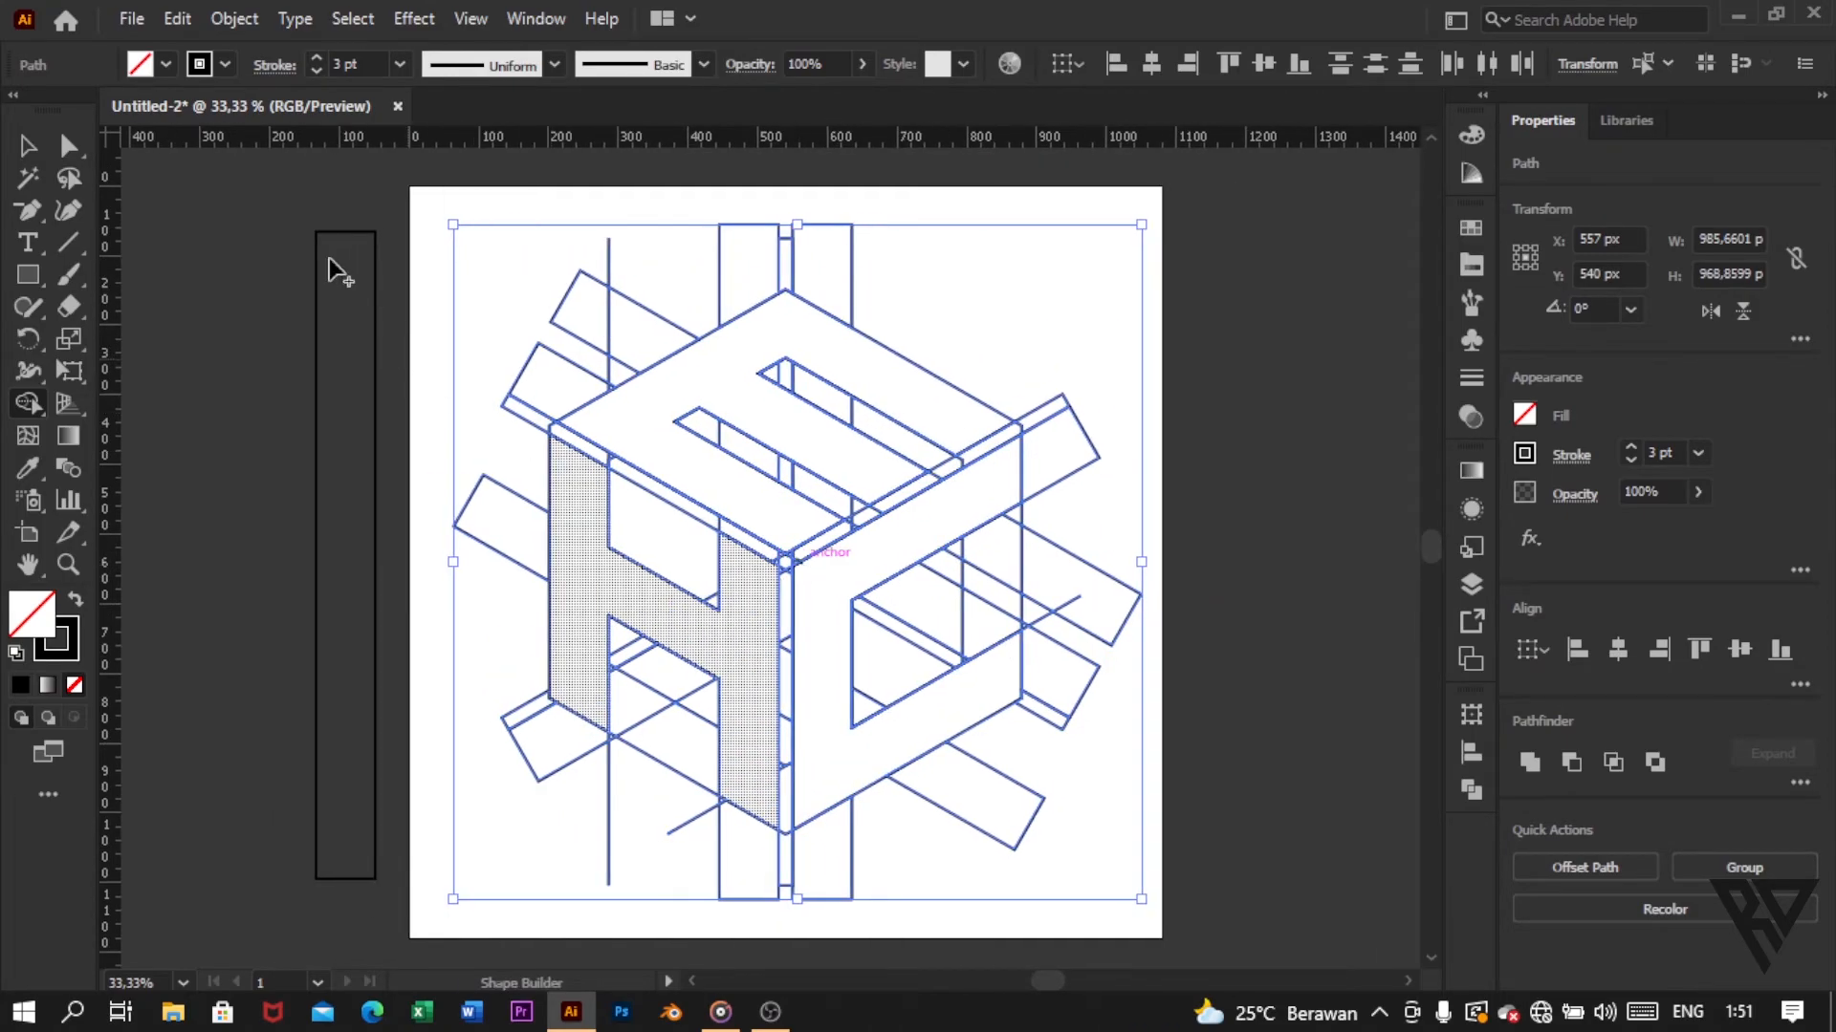
Step: Select the merged E, H and C shapes together and lock the selection
left_click(27, 145)
left_click(155, 264)
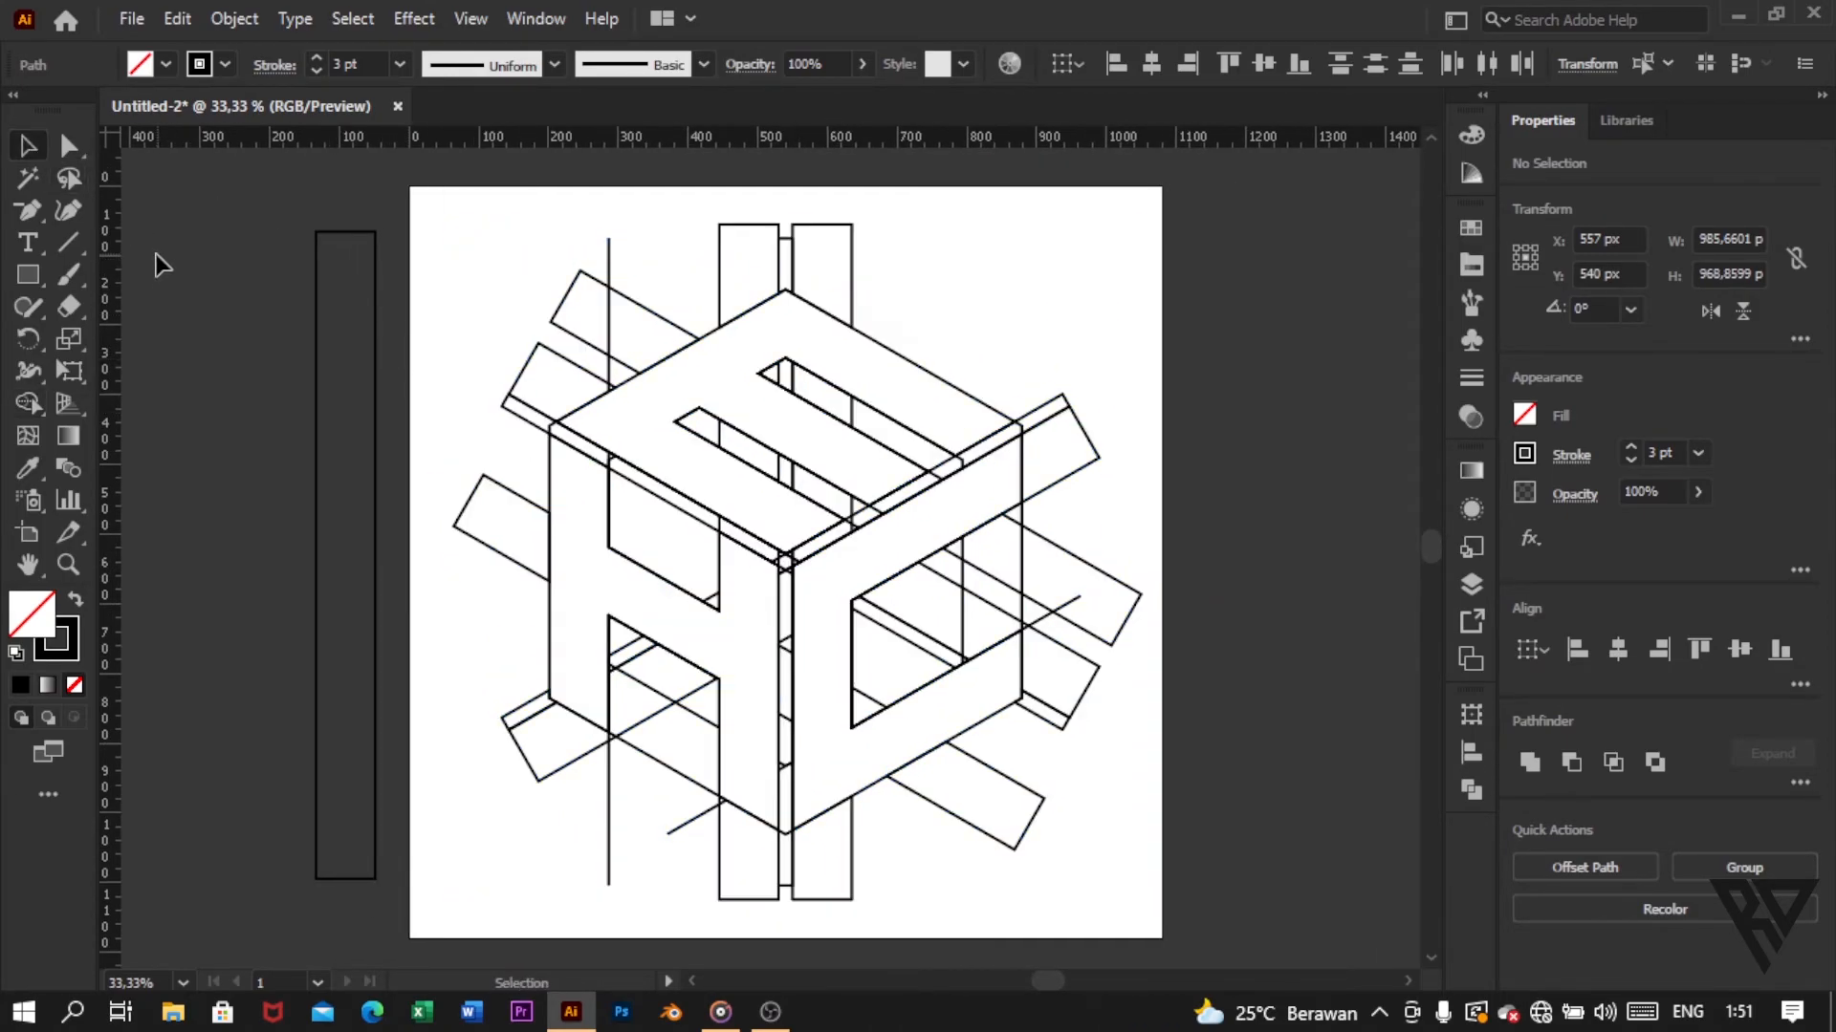
left_click(713, 331)
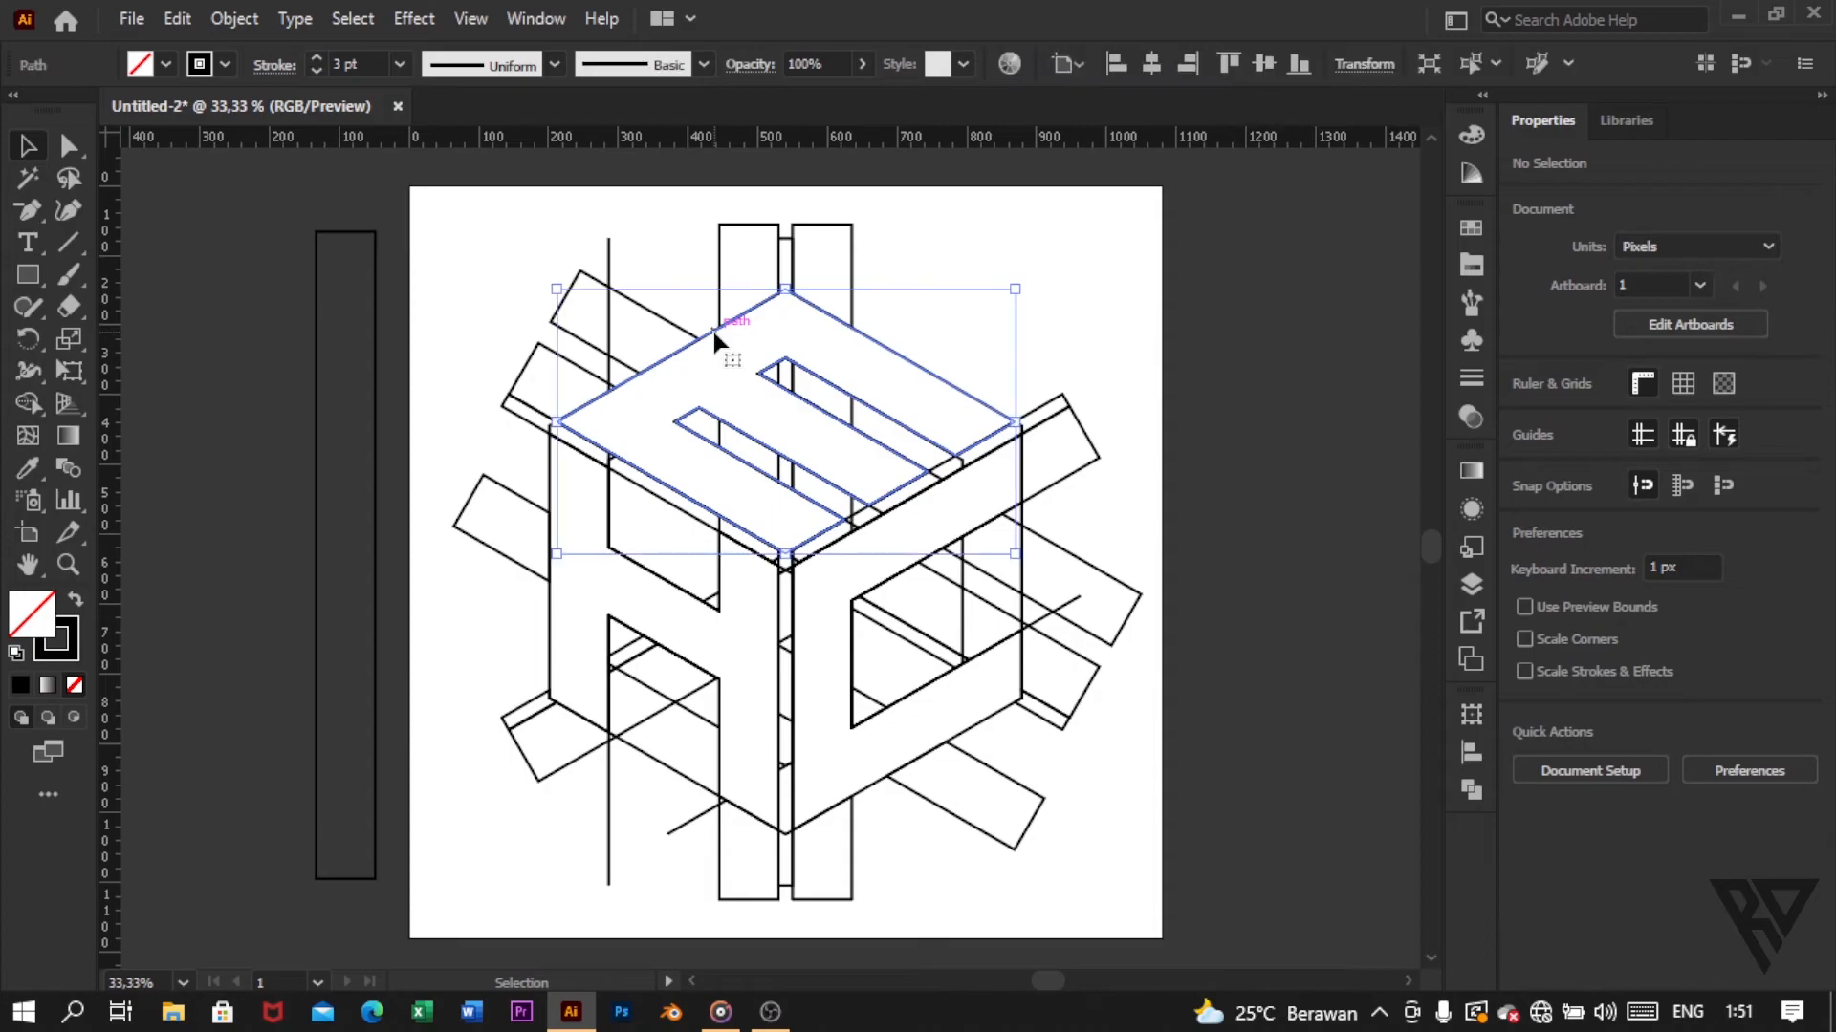
left_click(556, 633, "shift")
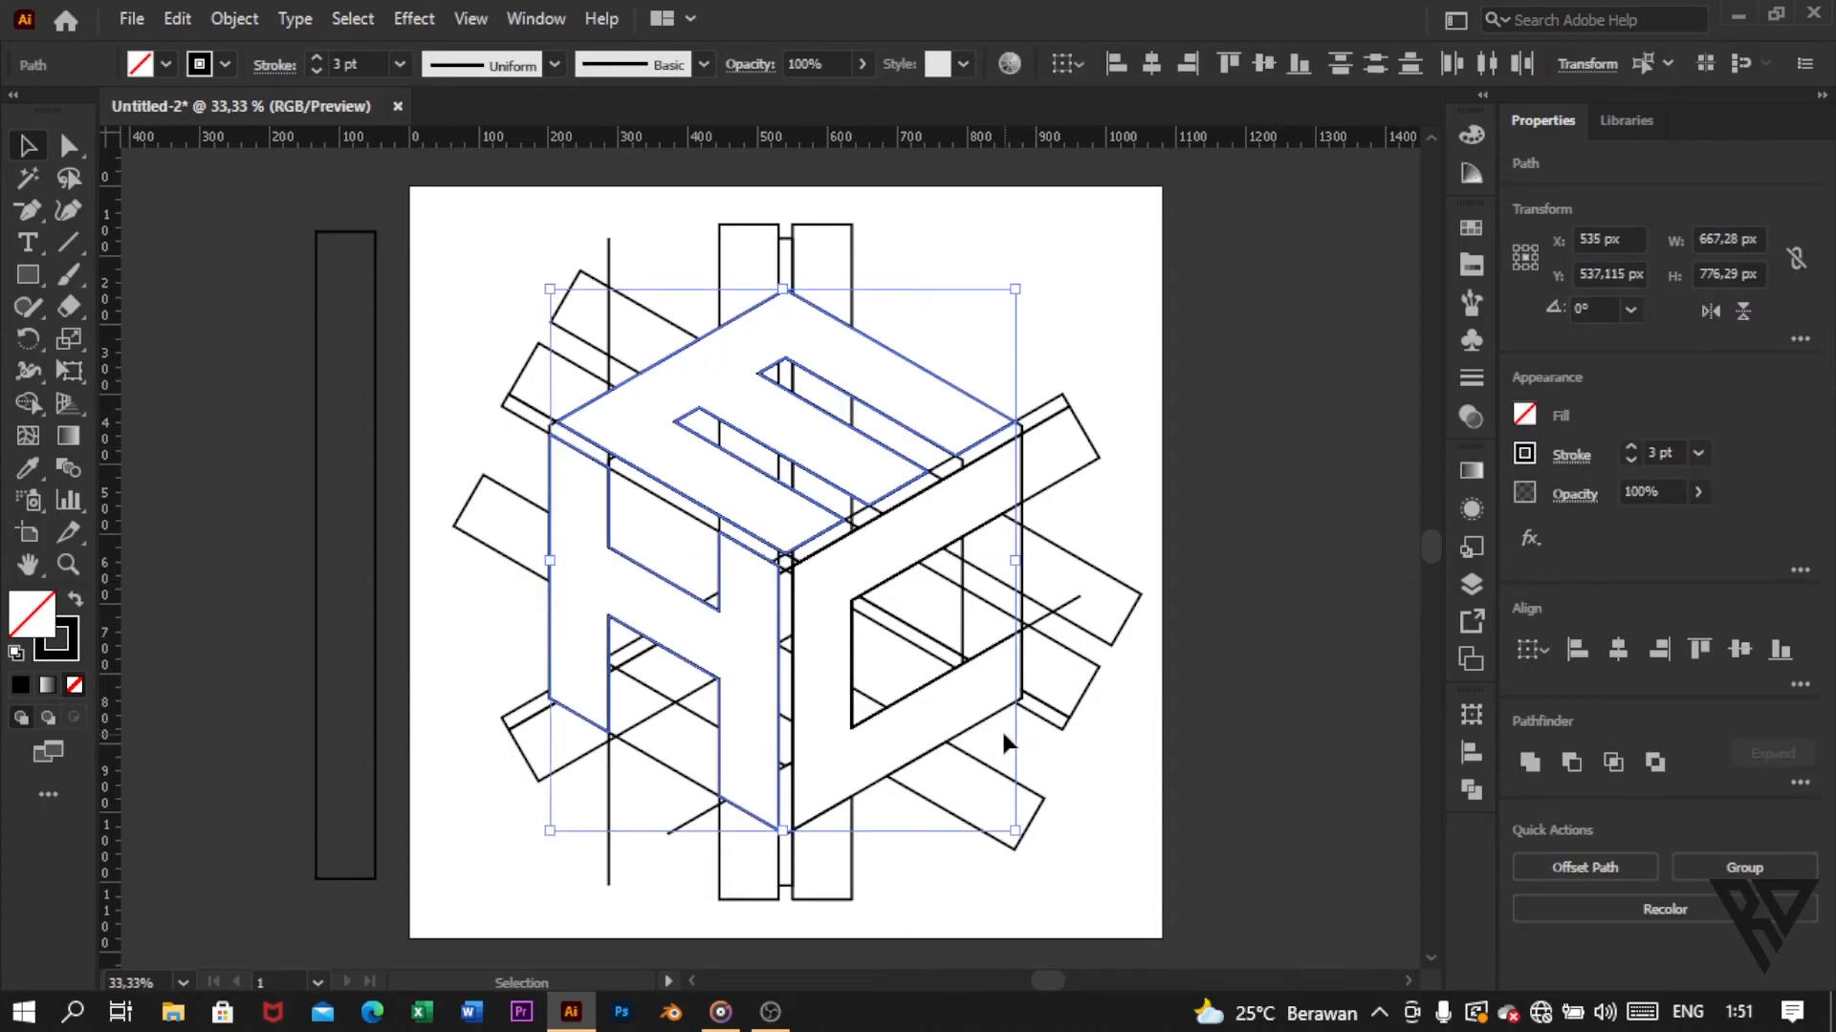
left_click(956, 688, "shift")
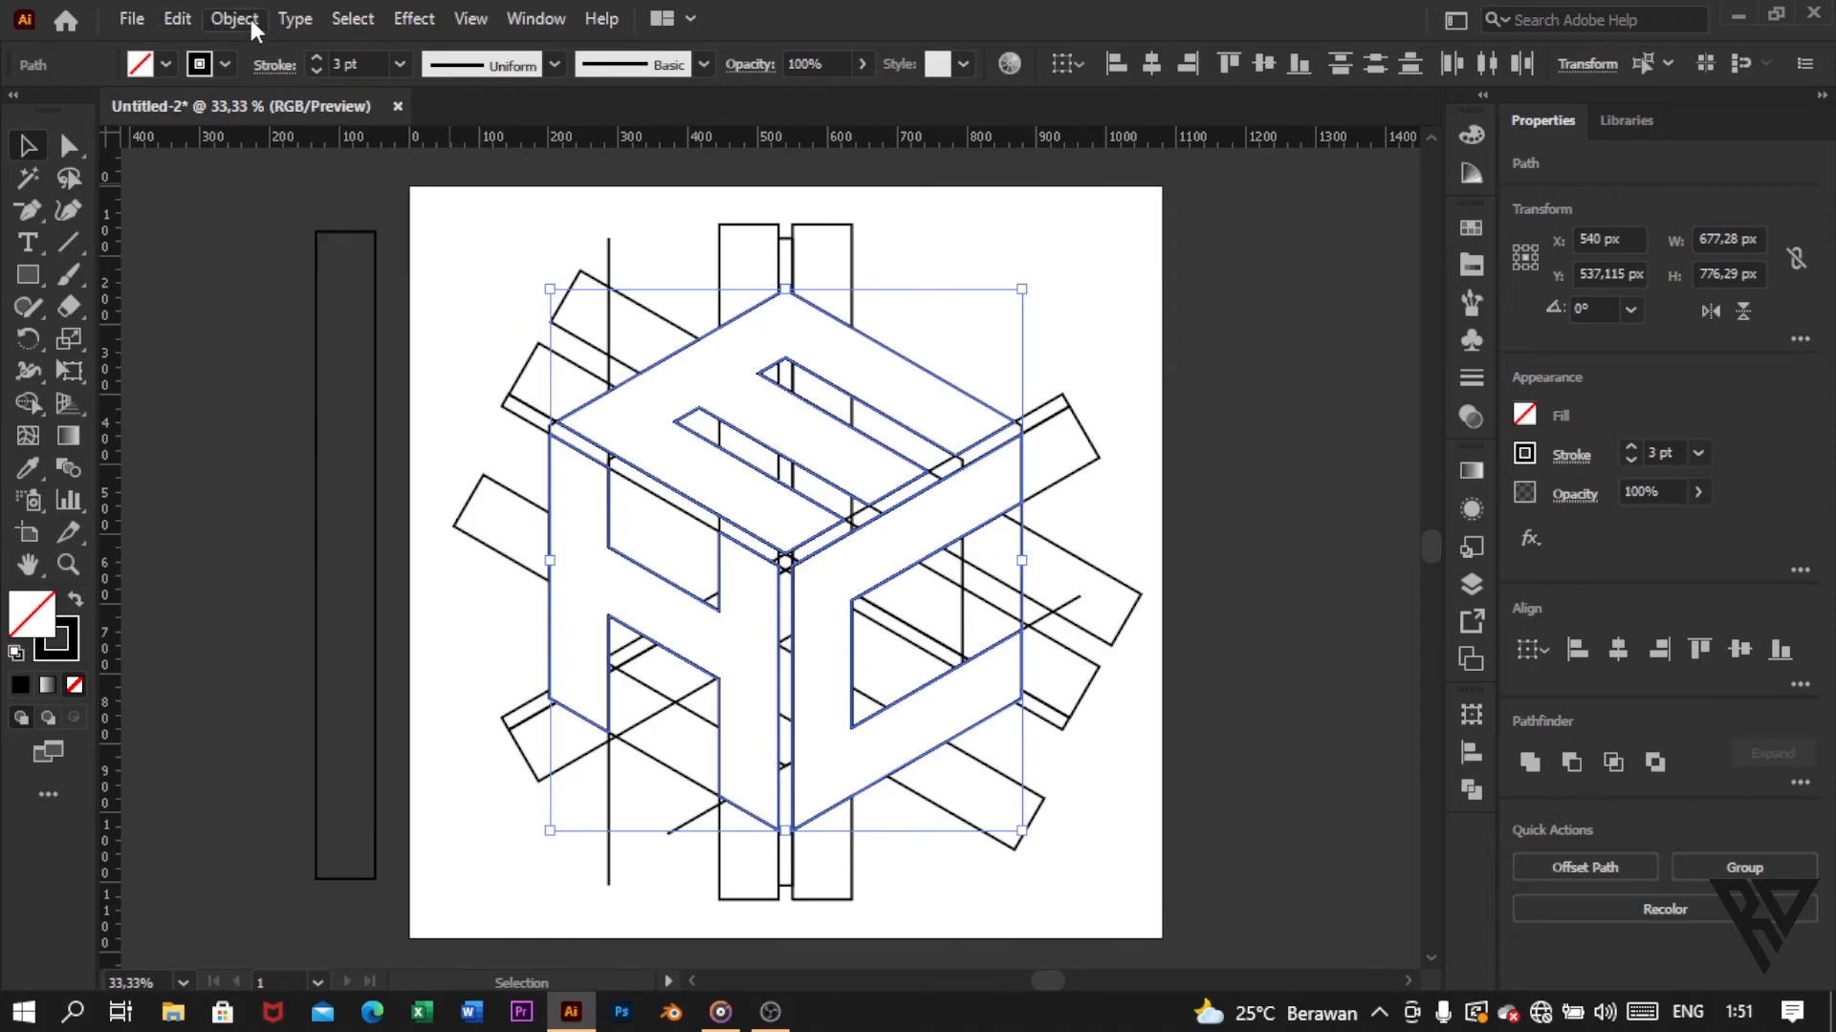
left_click(254, 27)
mouse_move(379, 203)
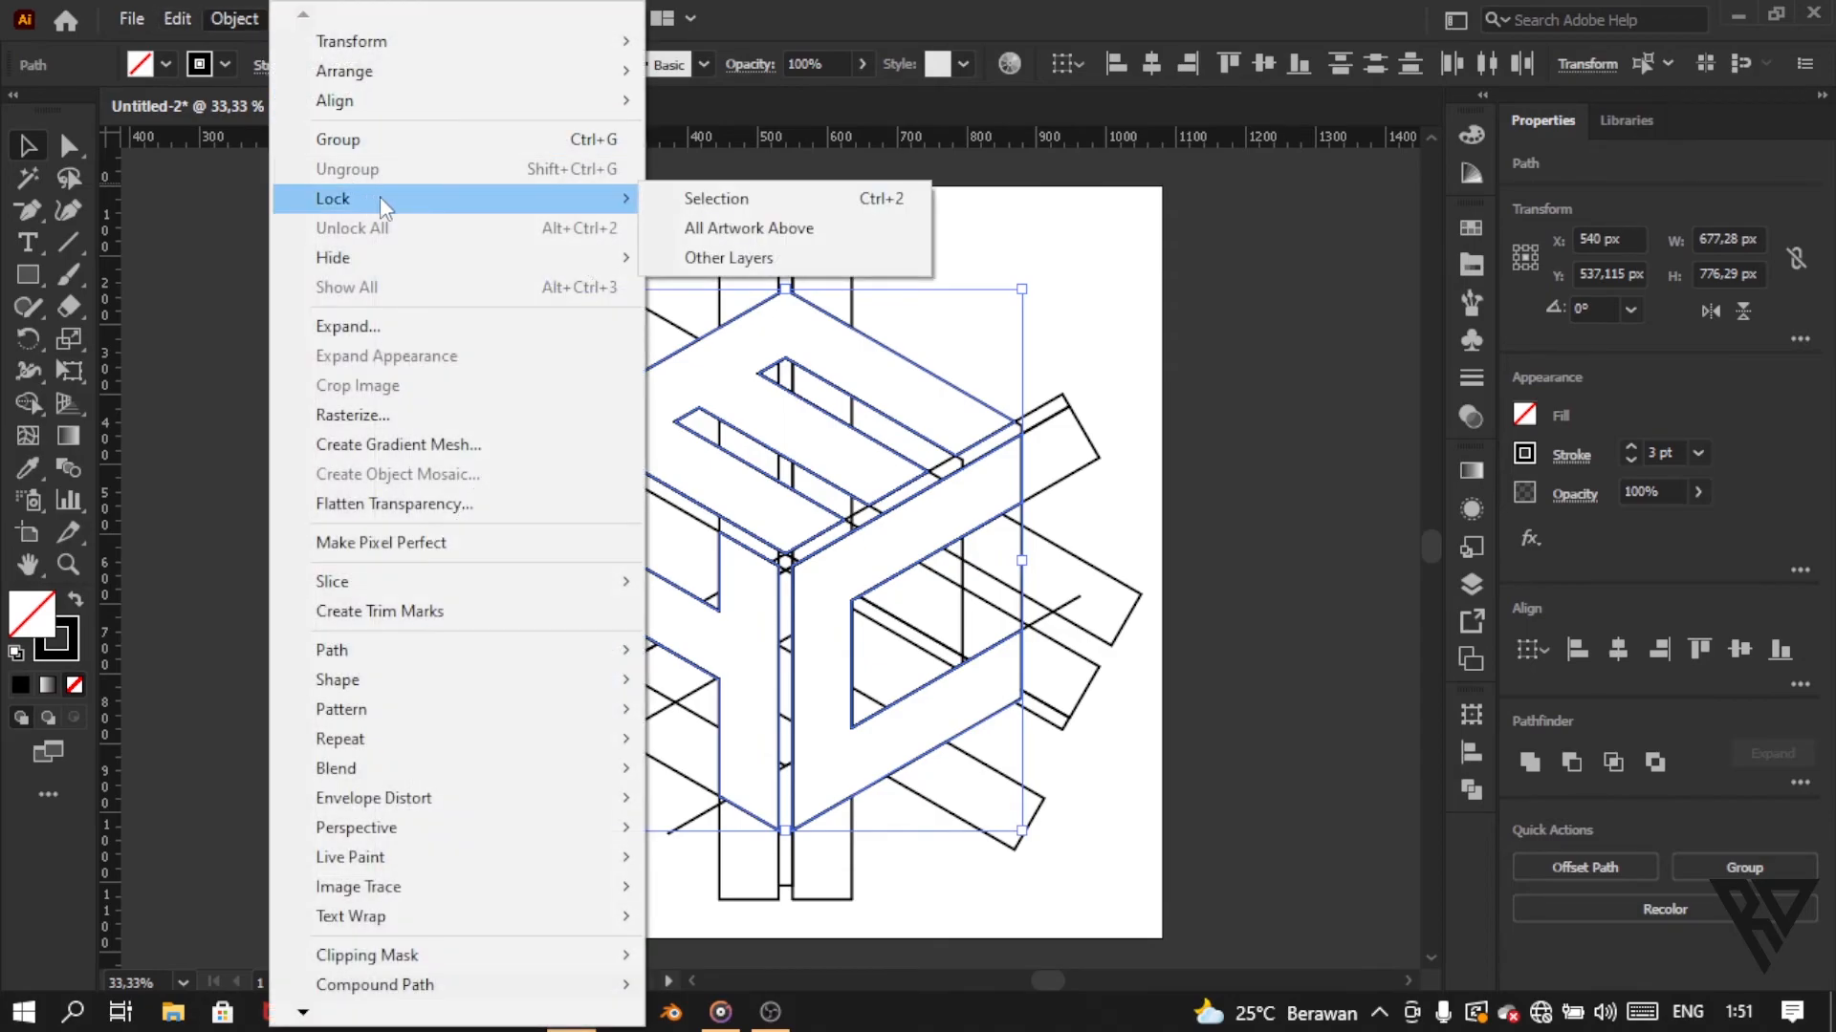
left_click(733, 200)
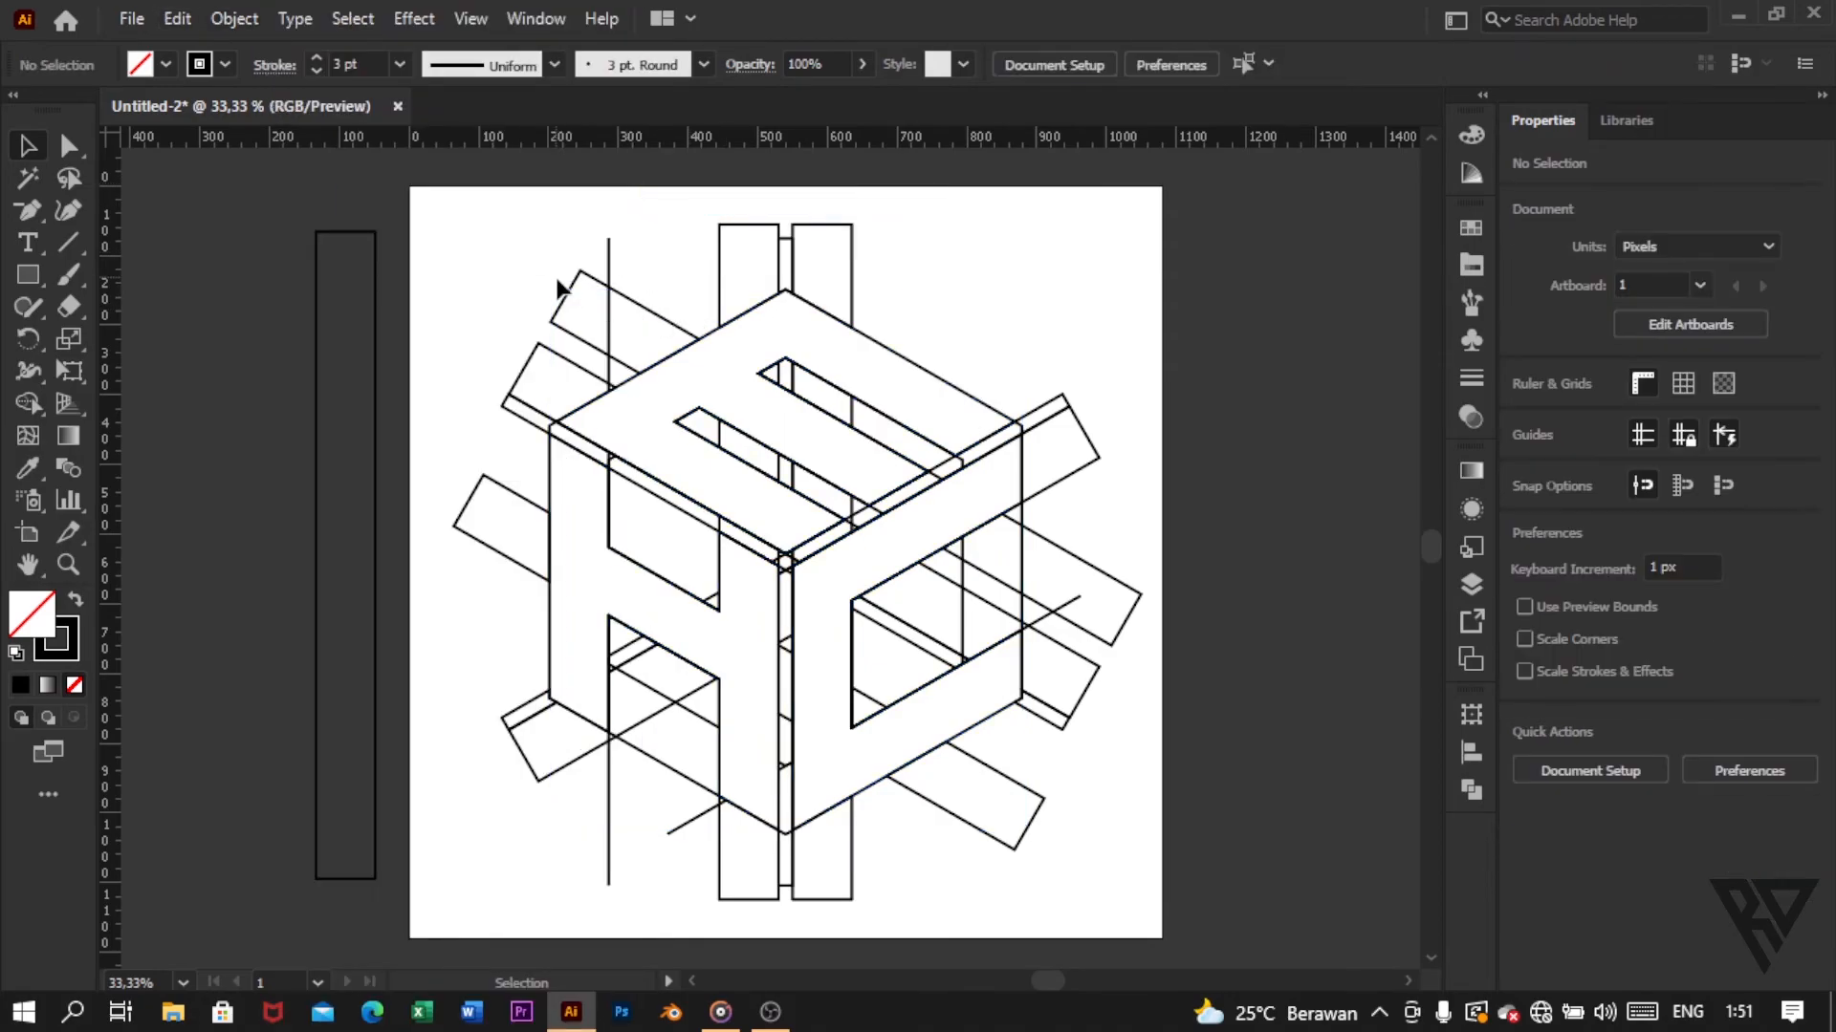
Step: Select all the unlocked construction leftovers, including the spare bar beside the artboard, and clear them
left_click_drag(255, 197, 1234, 855)
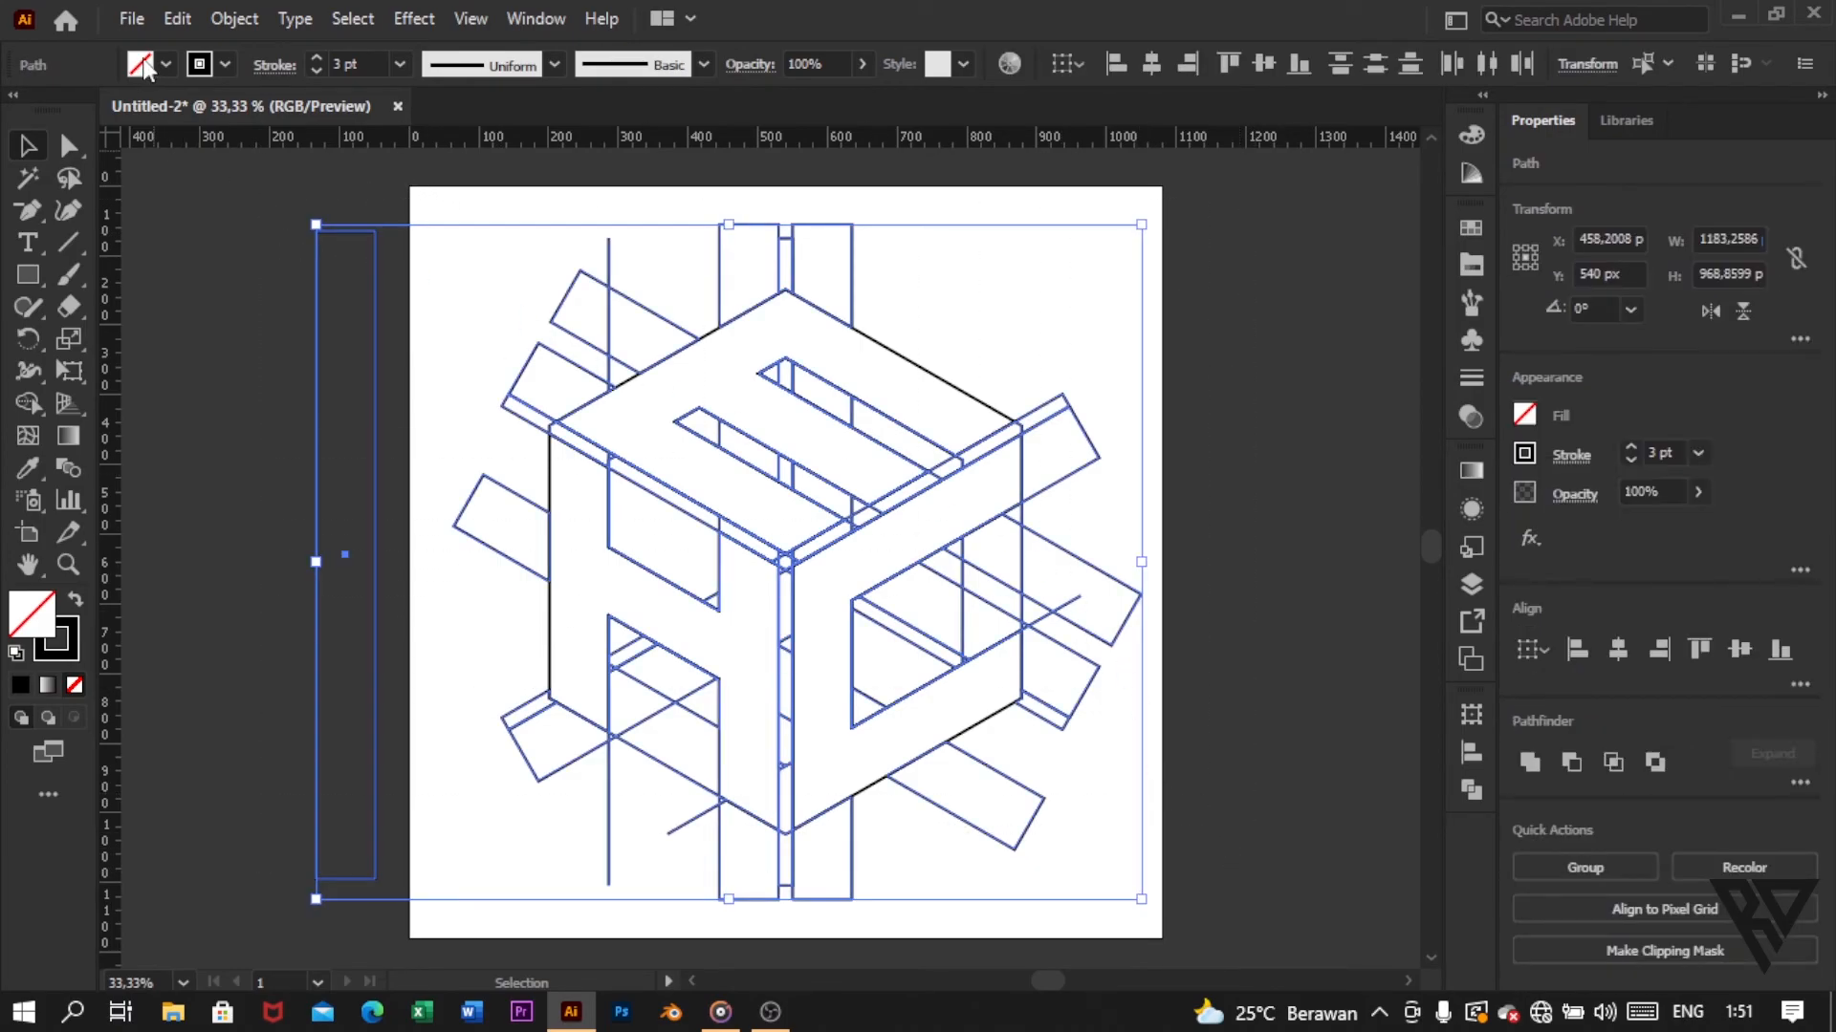
left_click(178, 20)
left_click(220, 325)
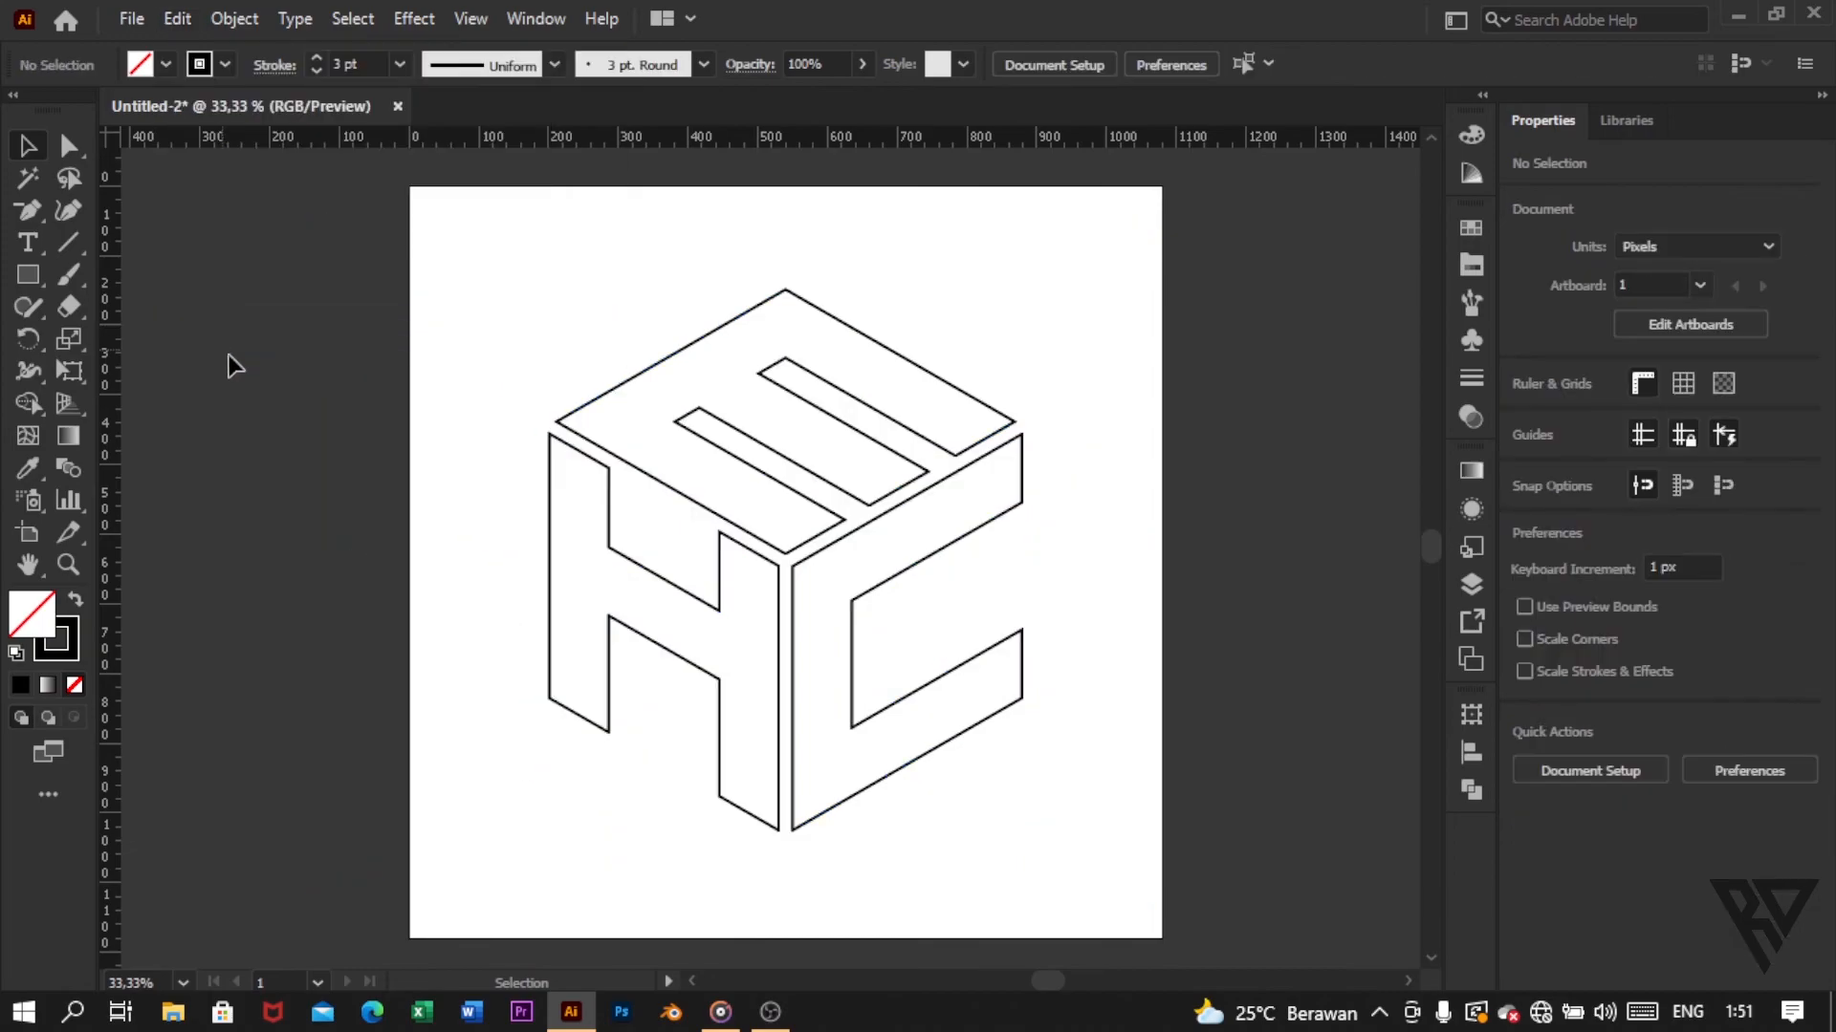
Step: Unlock the E, H and C shapes and give them a black fill with no stroke
left_click(239, 19)
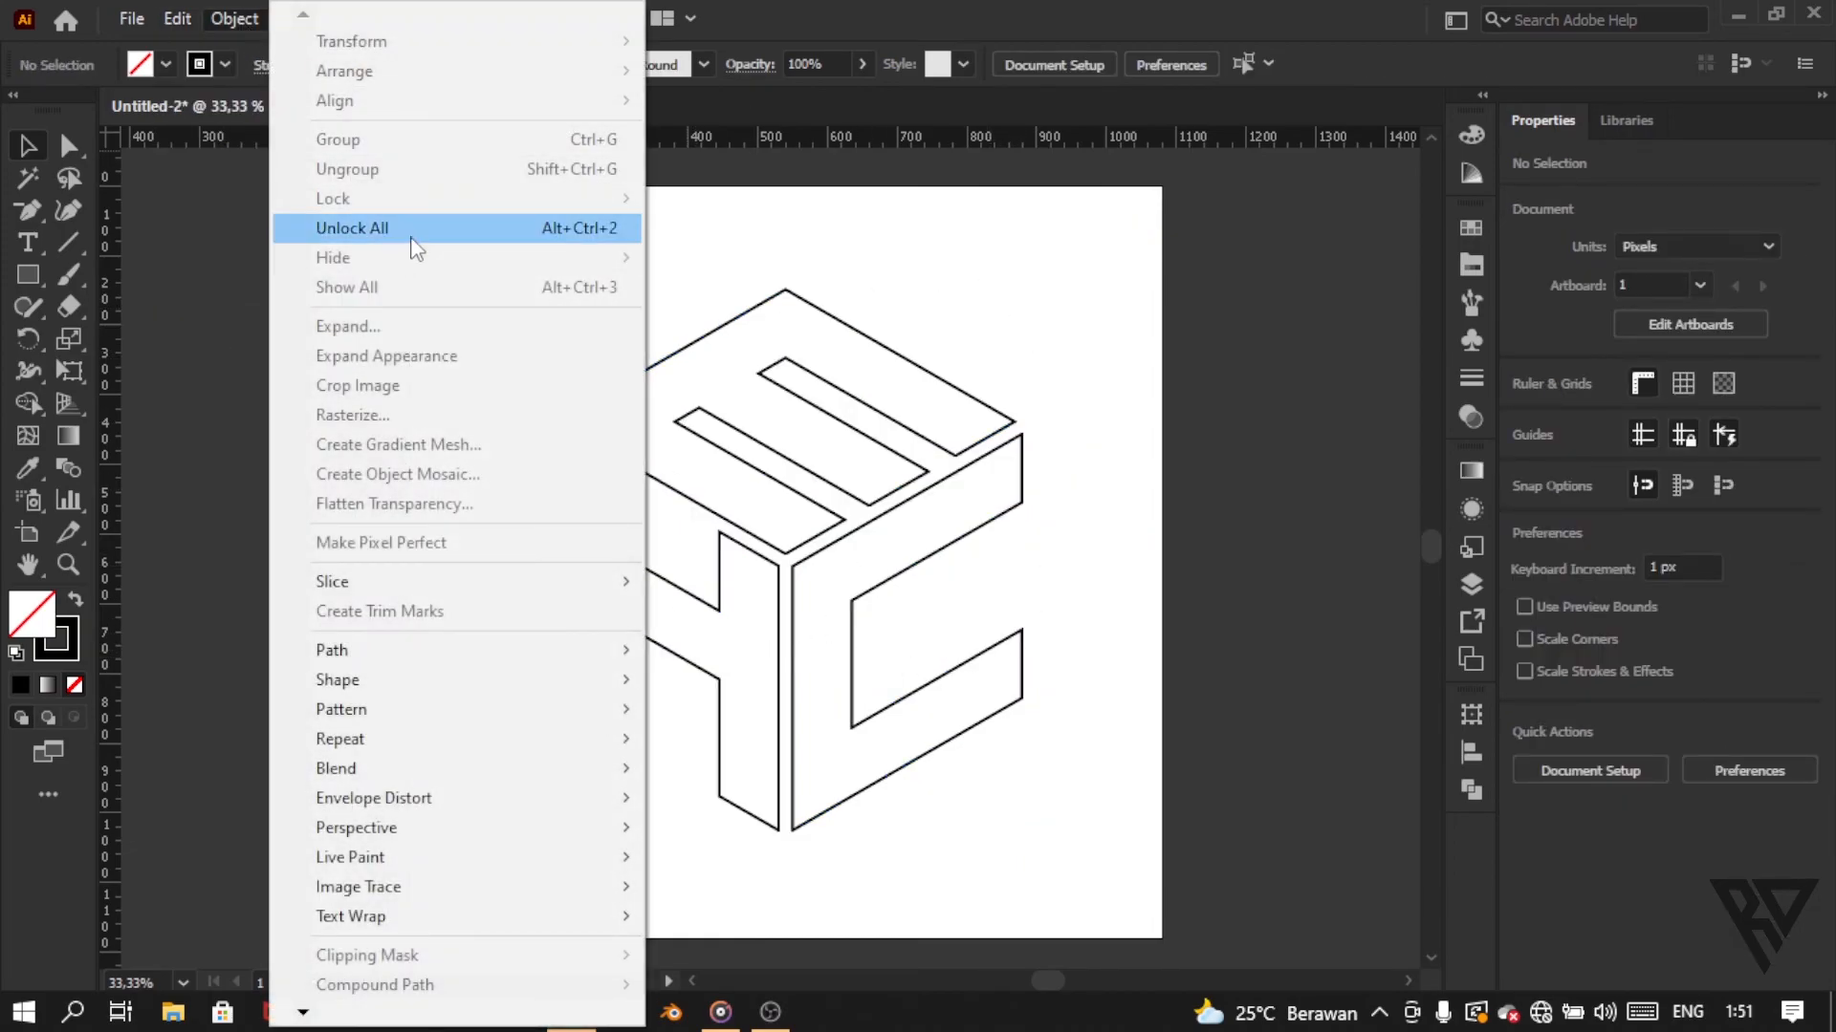
left_click(416, 229)
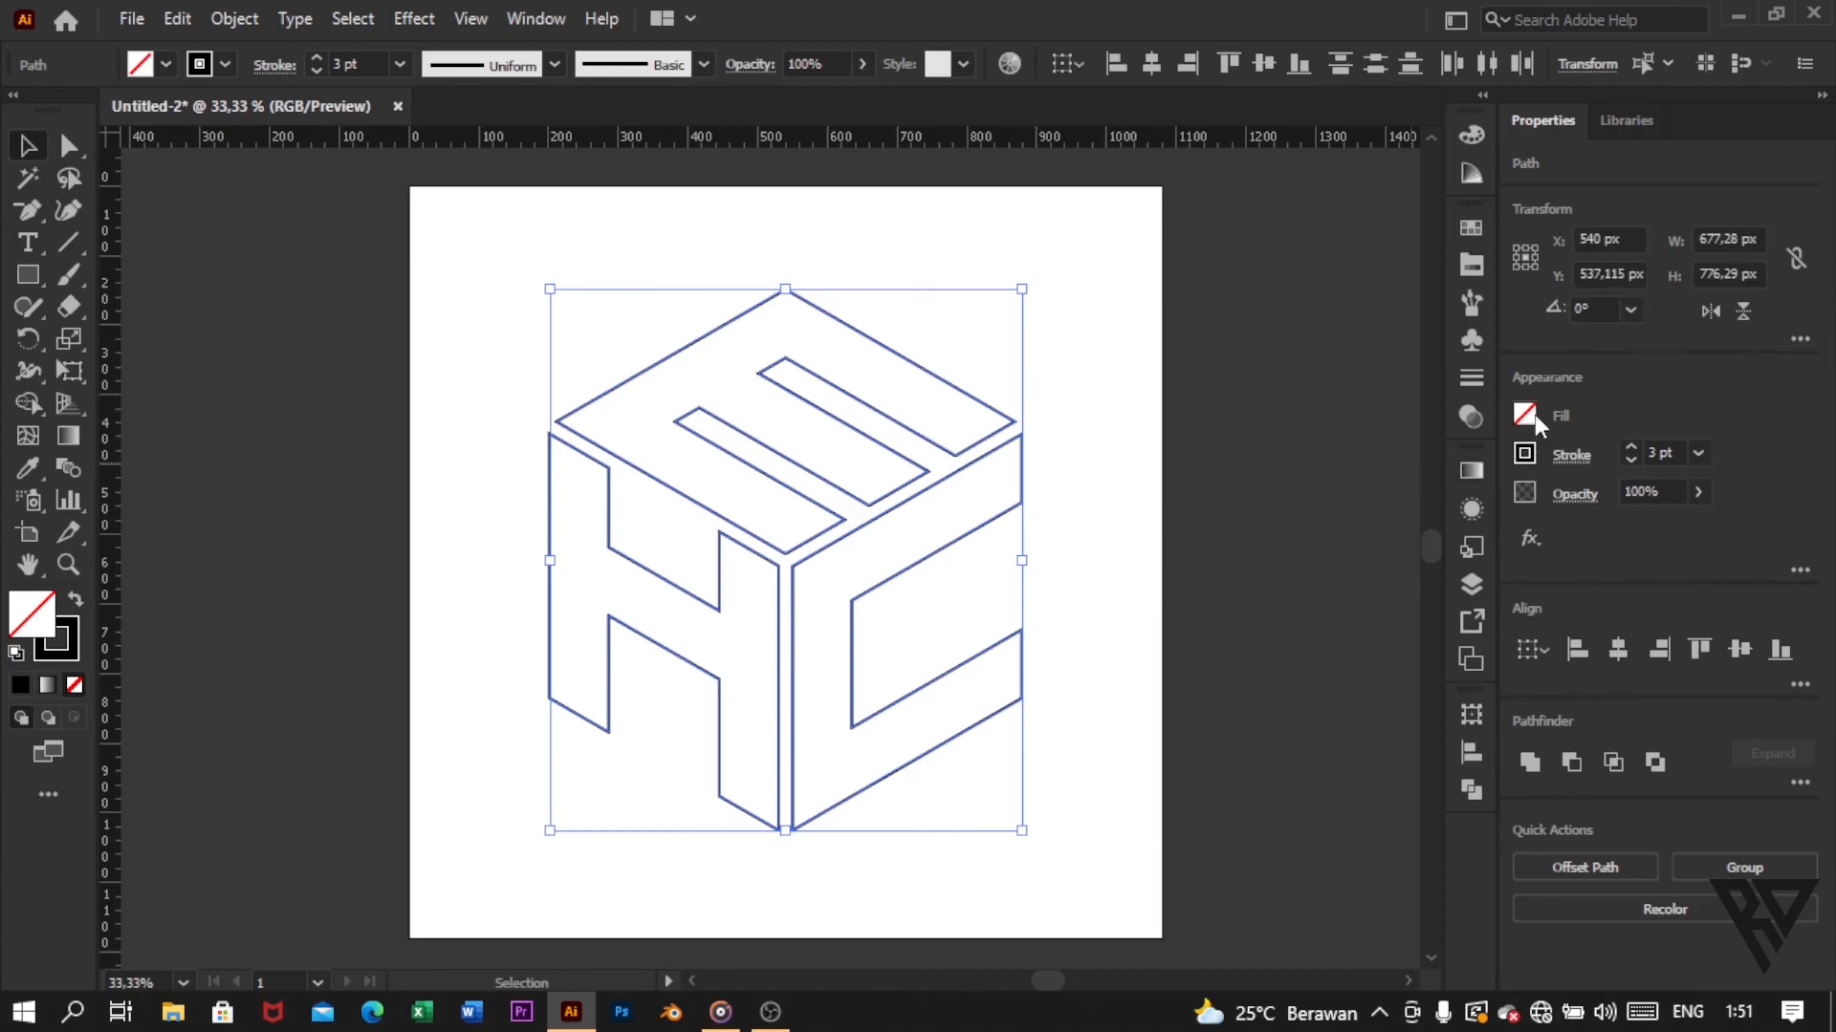
left_click(1530, 415)
left_click(1288, 511)
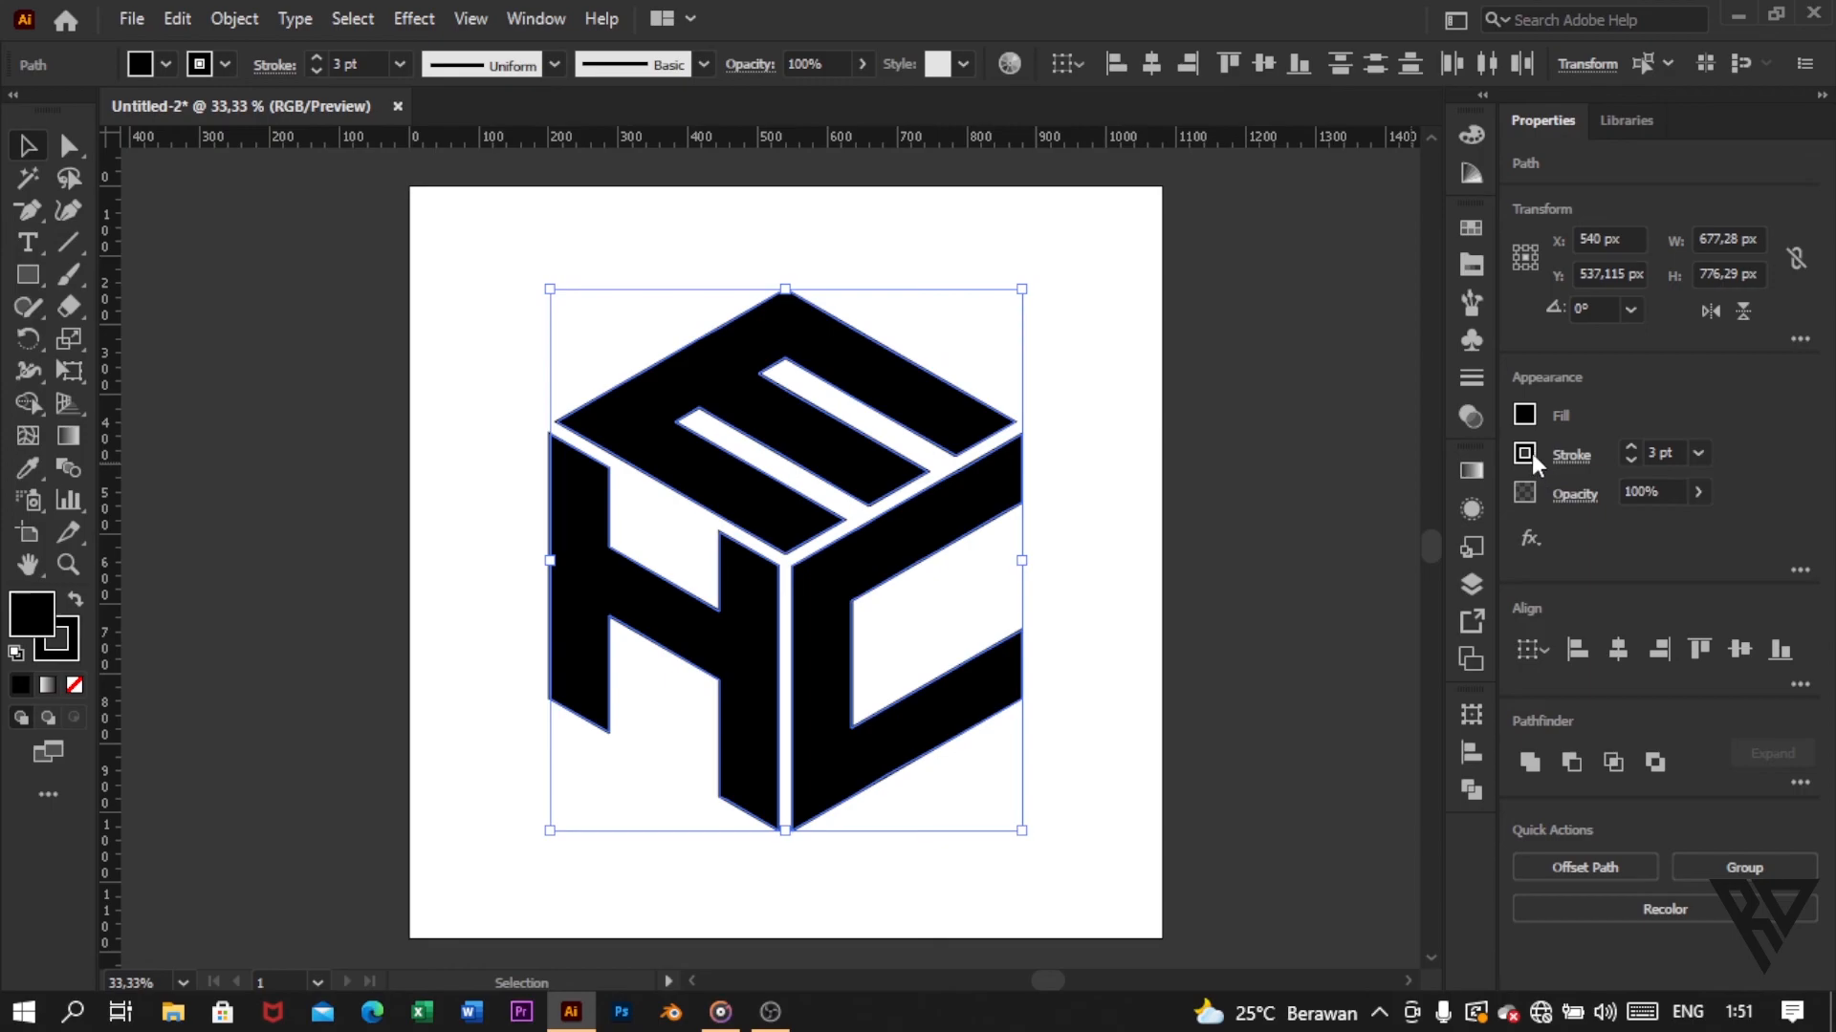
left_click(1526, 453)
left_click(1233, 548)
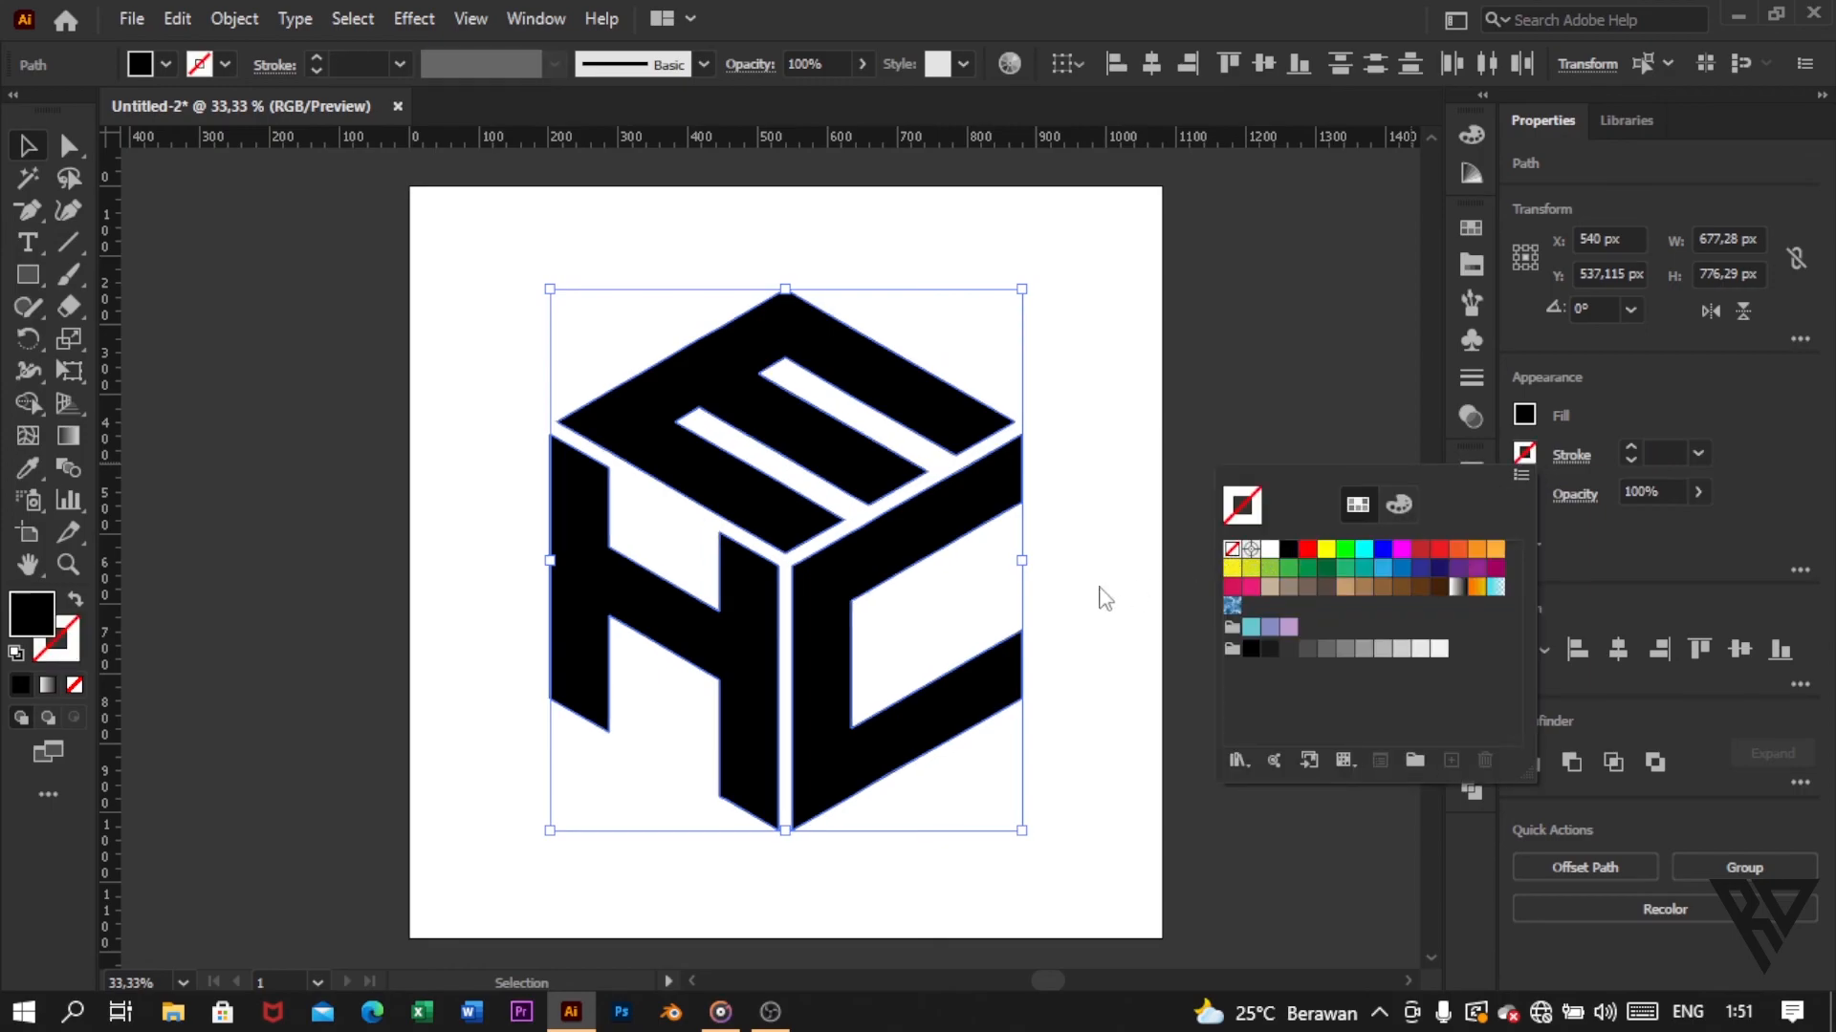
Step: Group the three letter shapes and scale the group down proportionally about its centre to roughly two-thirds of its size
right_click(977, 364)
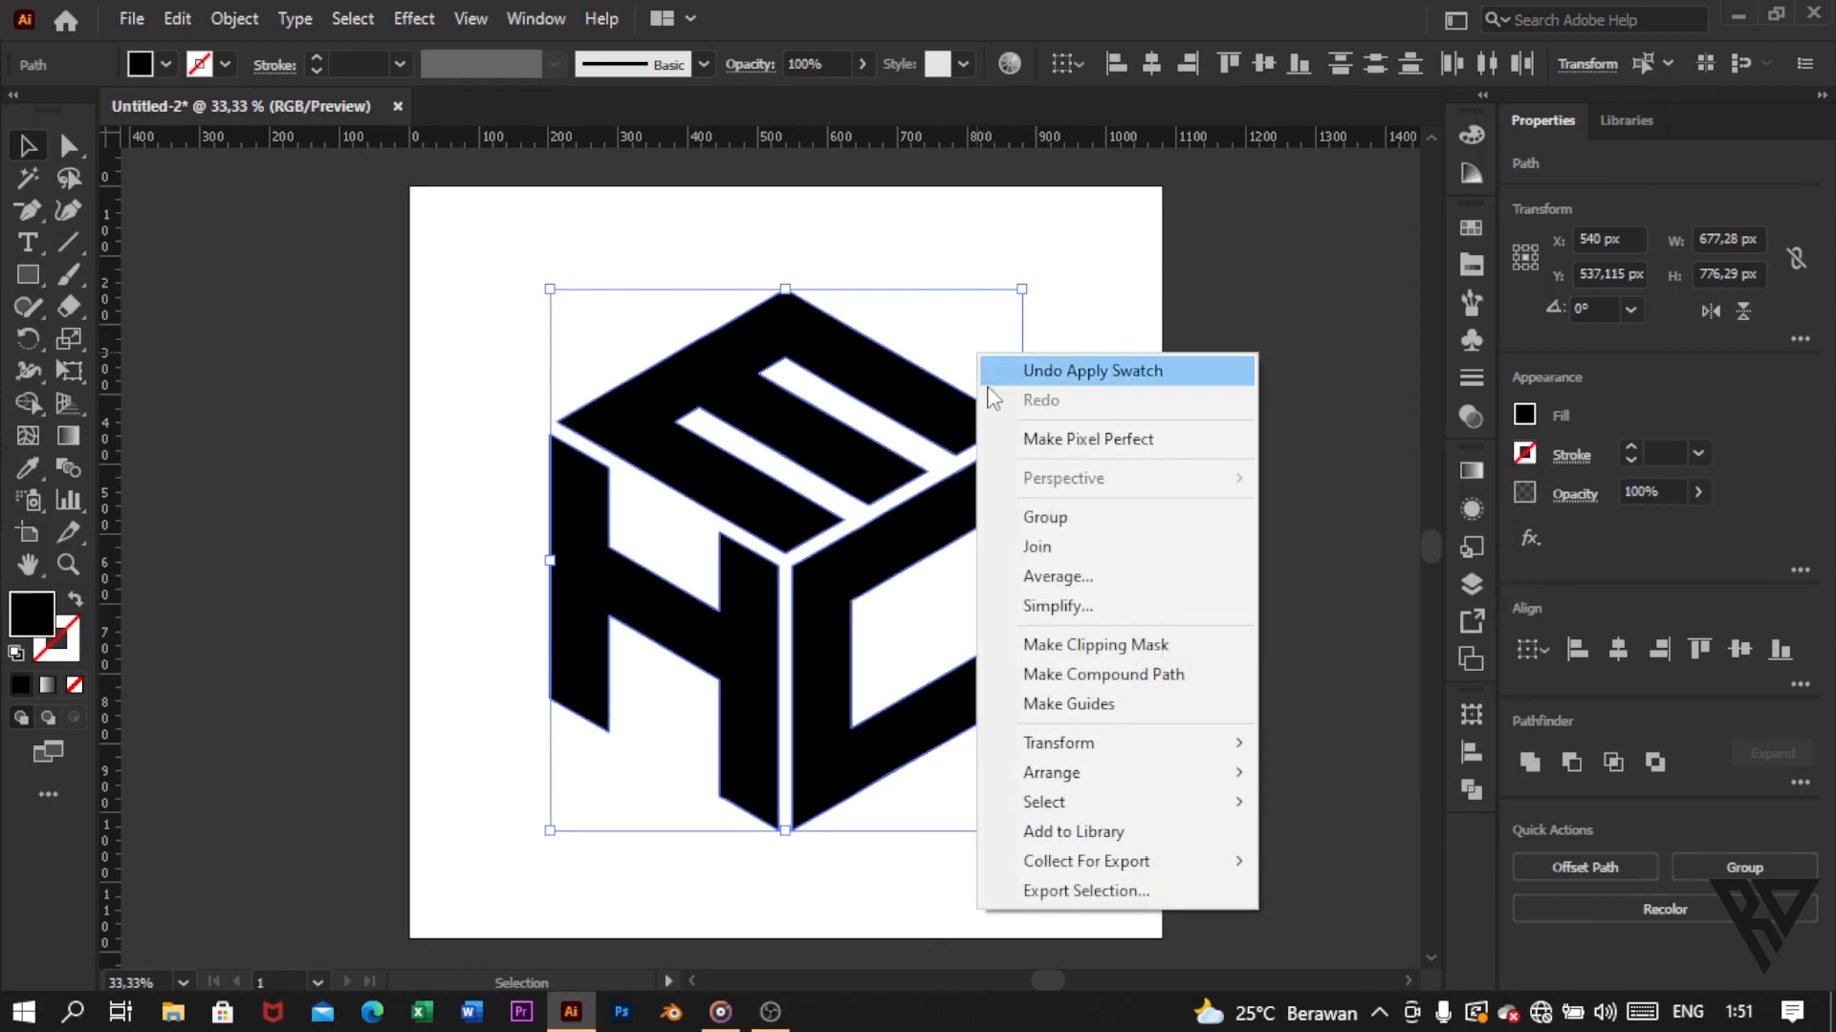
left_click(1036, 519)
left_click_drag(1023, 291, 946, 386)
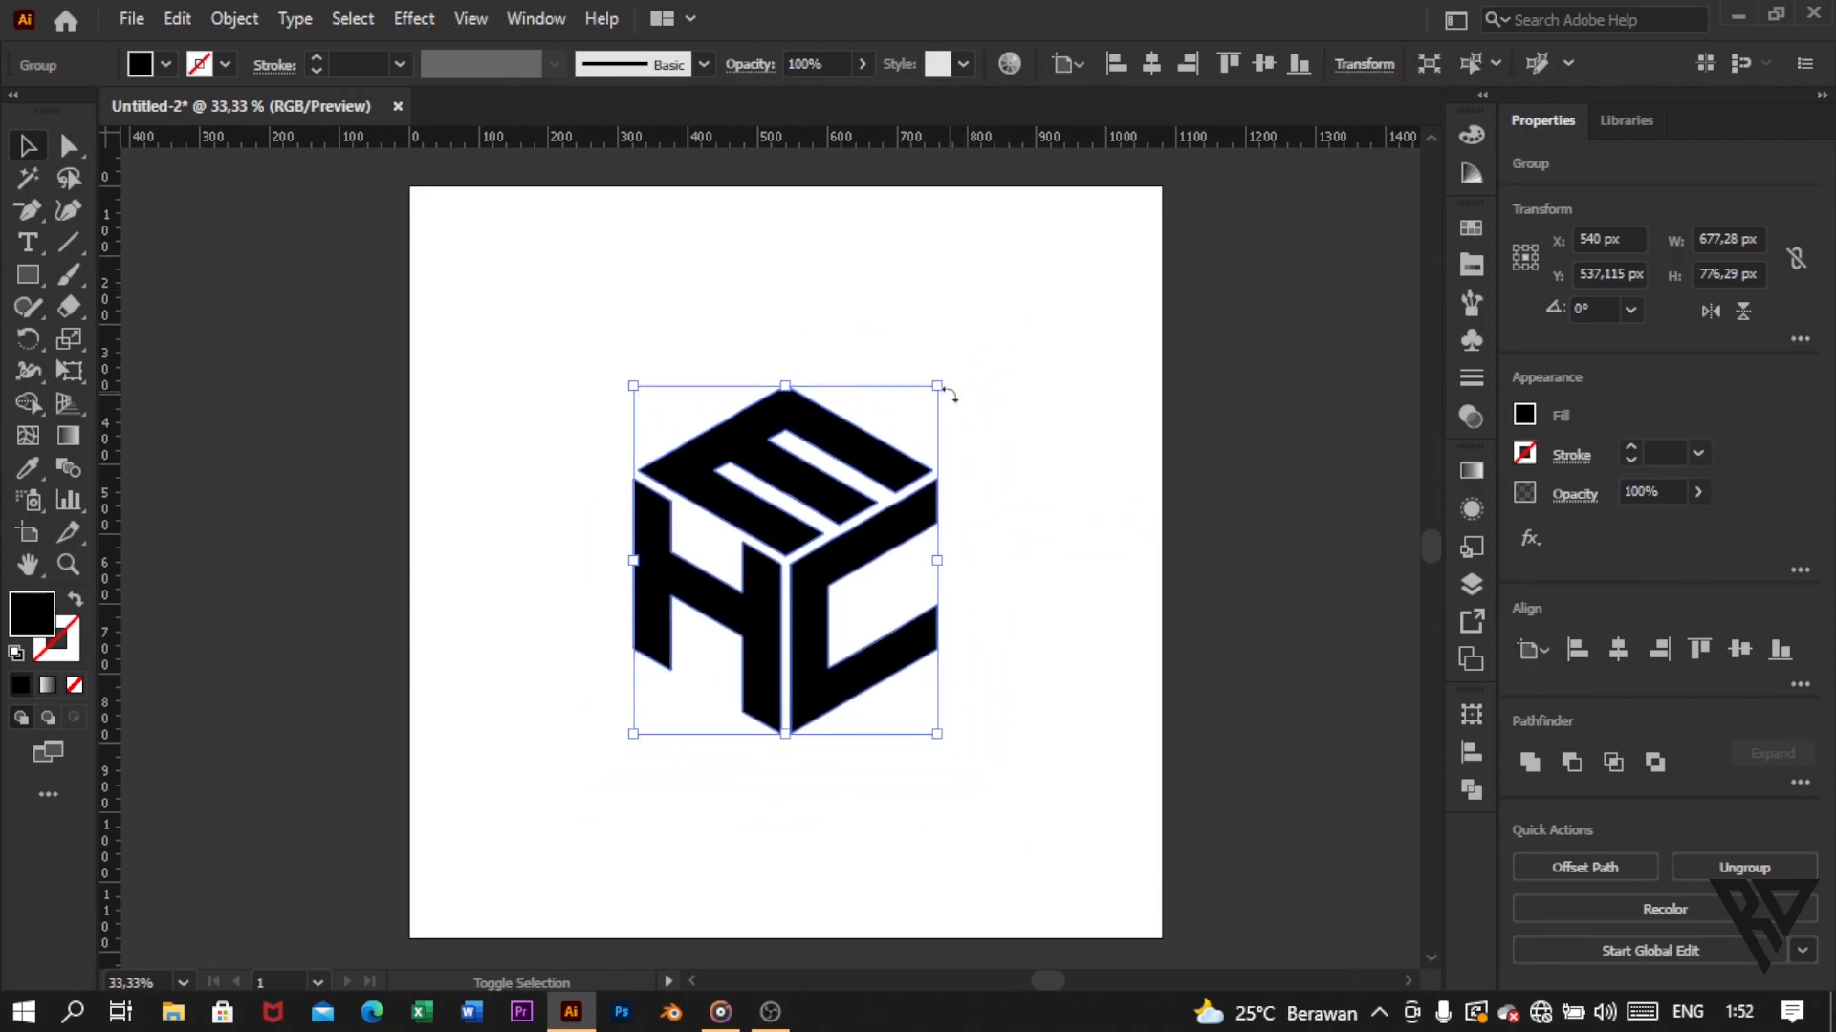
left_click(1015, 434)
left_click(182, 983)
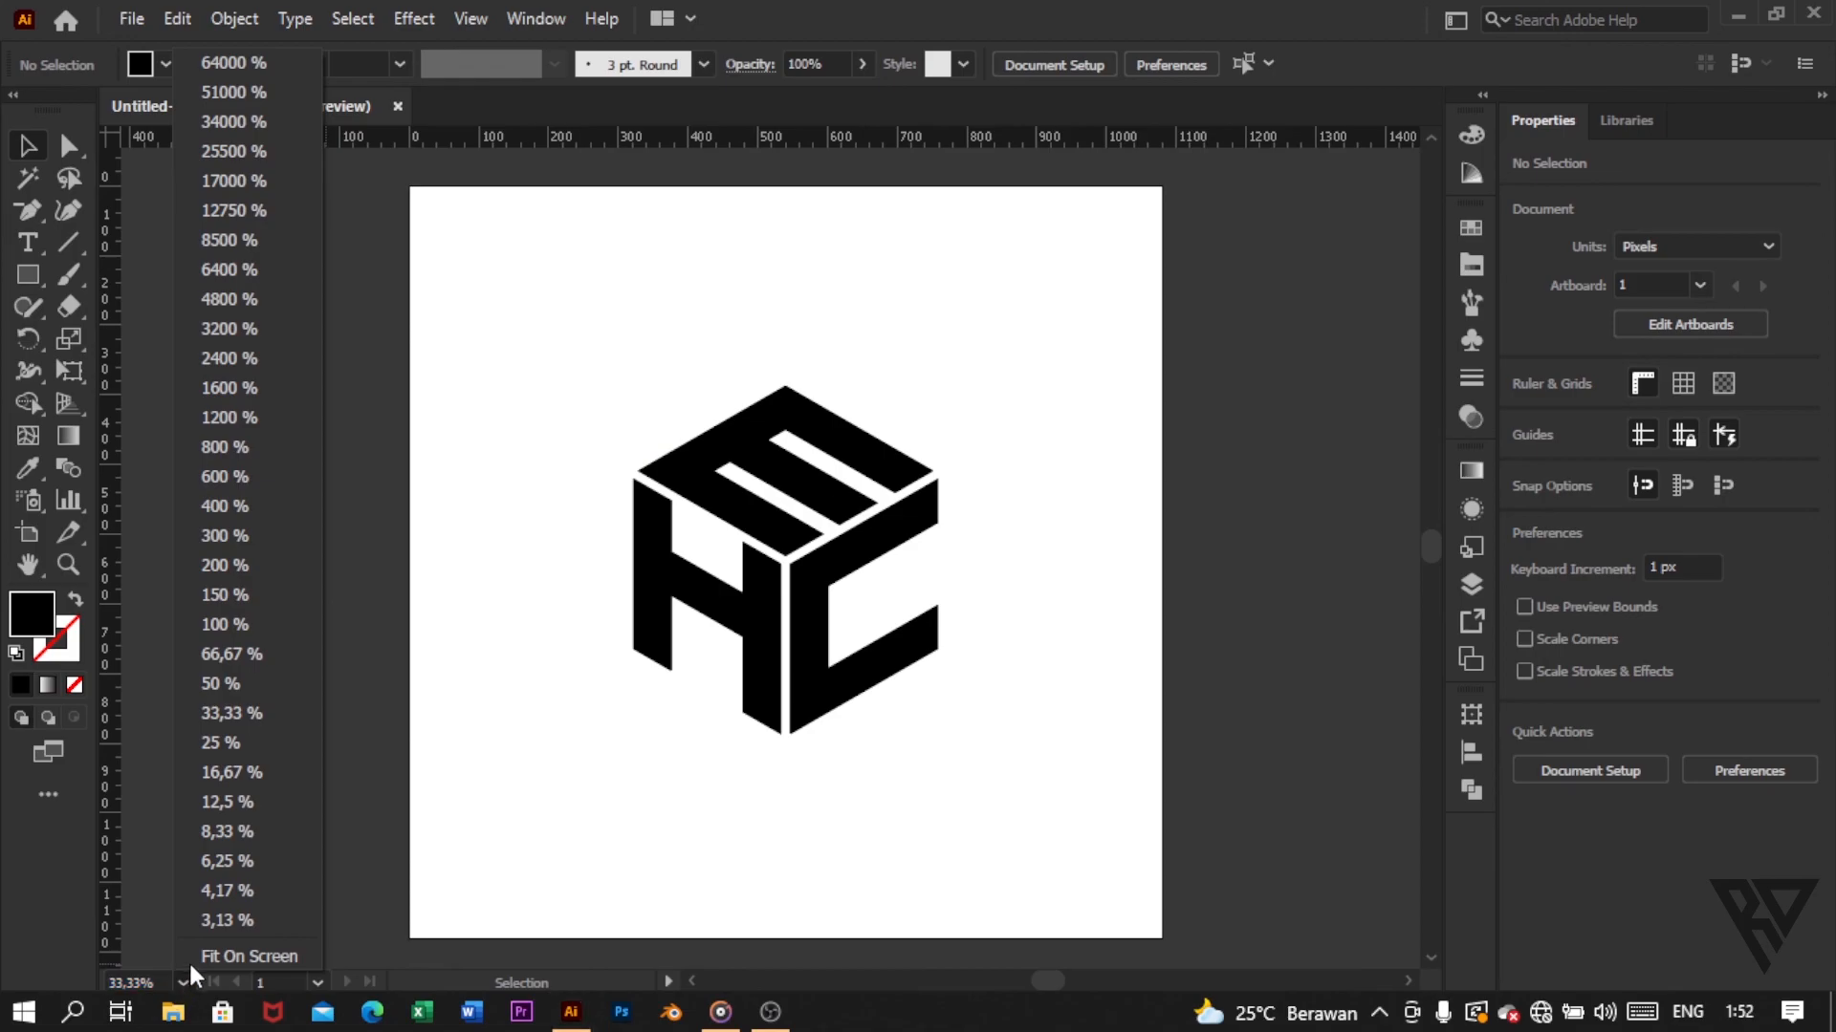
left_click(189, 960)
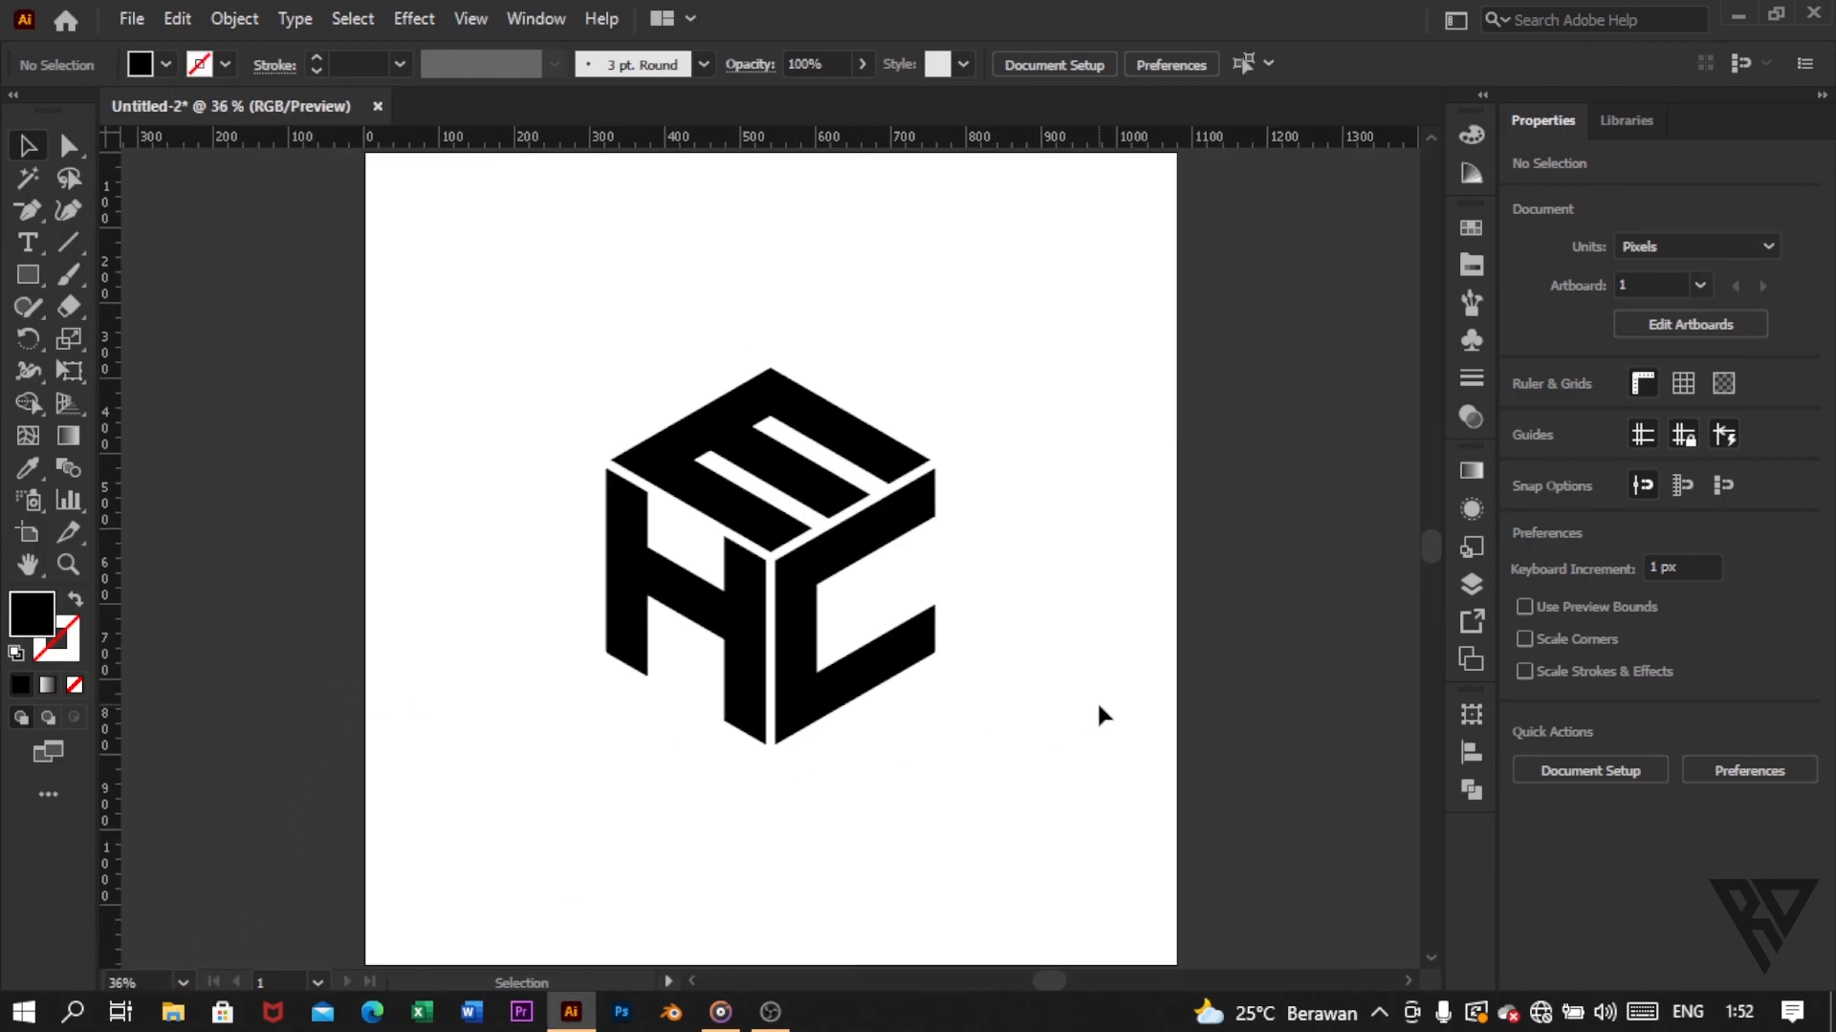